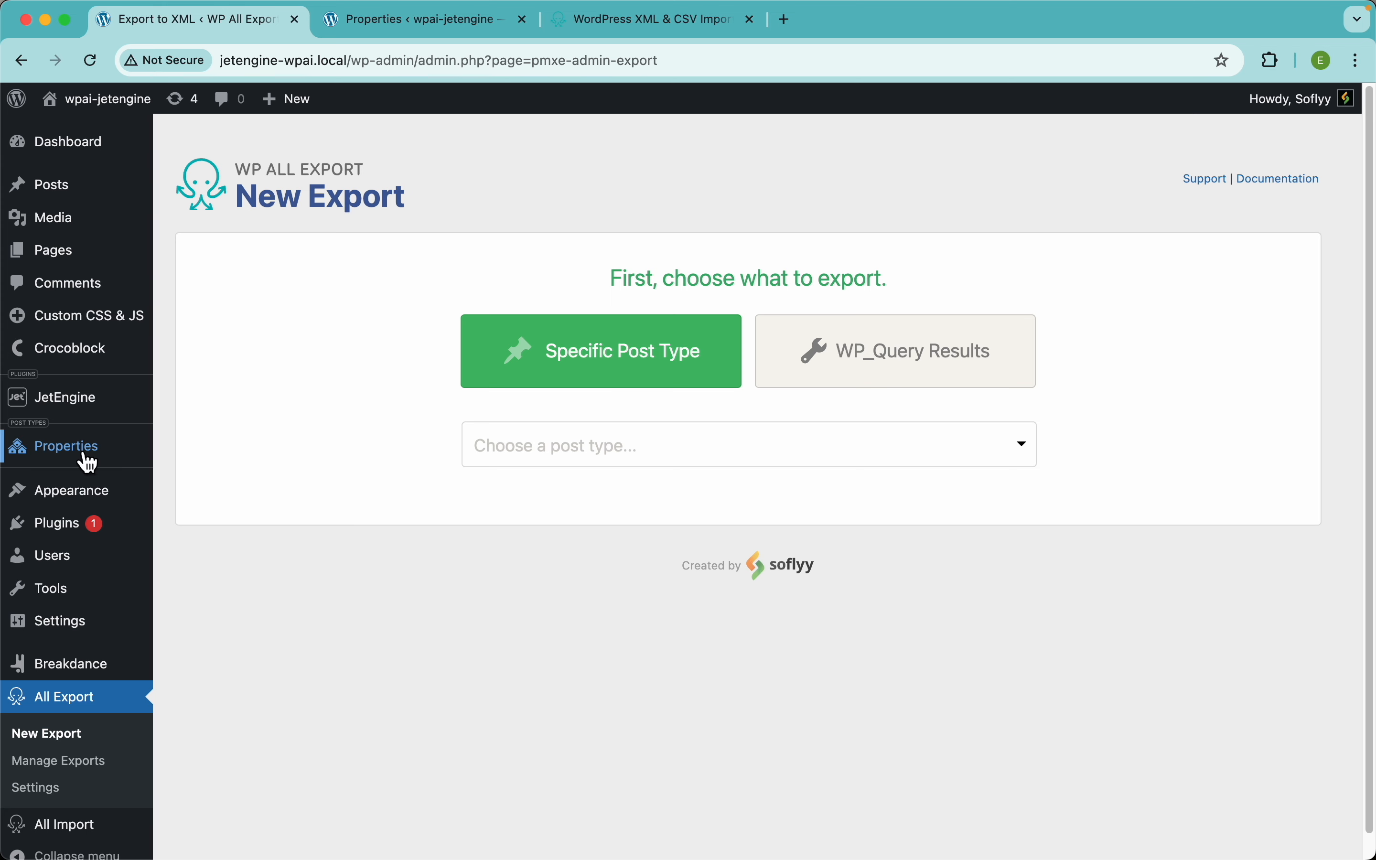
# Step: Choose Properties as the post type to export
pyautogui.moveTo(100, 458)
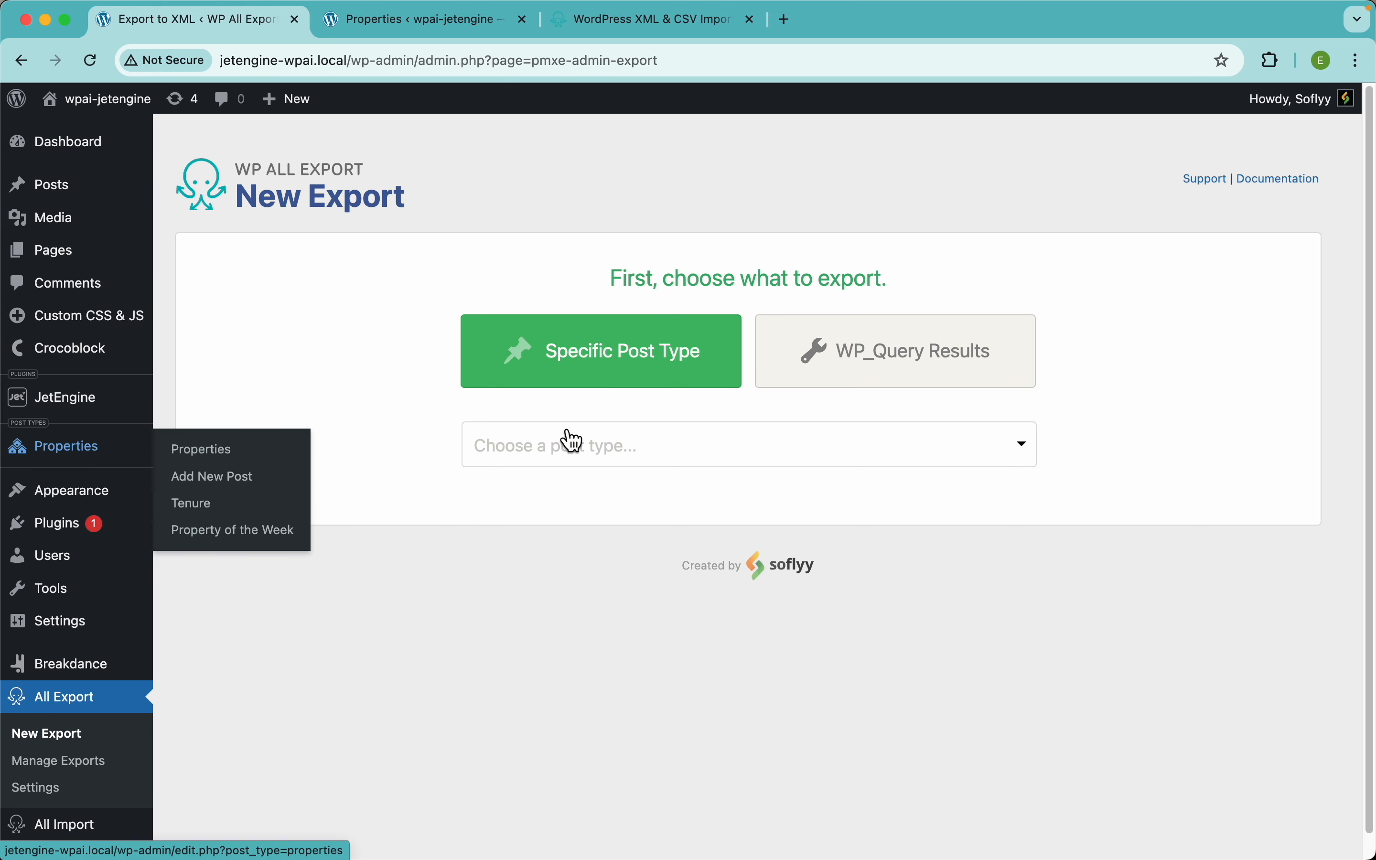
pyautogui.click(698, 458)
pyautogui.scroll(-8, 737, 667)
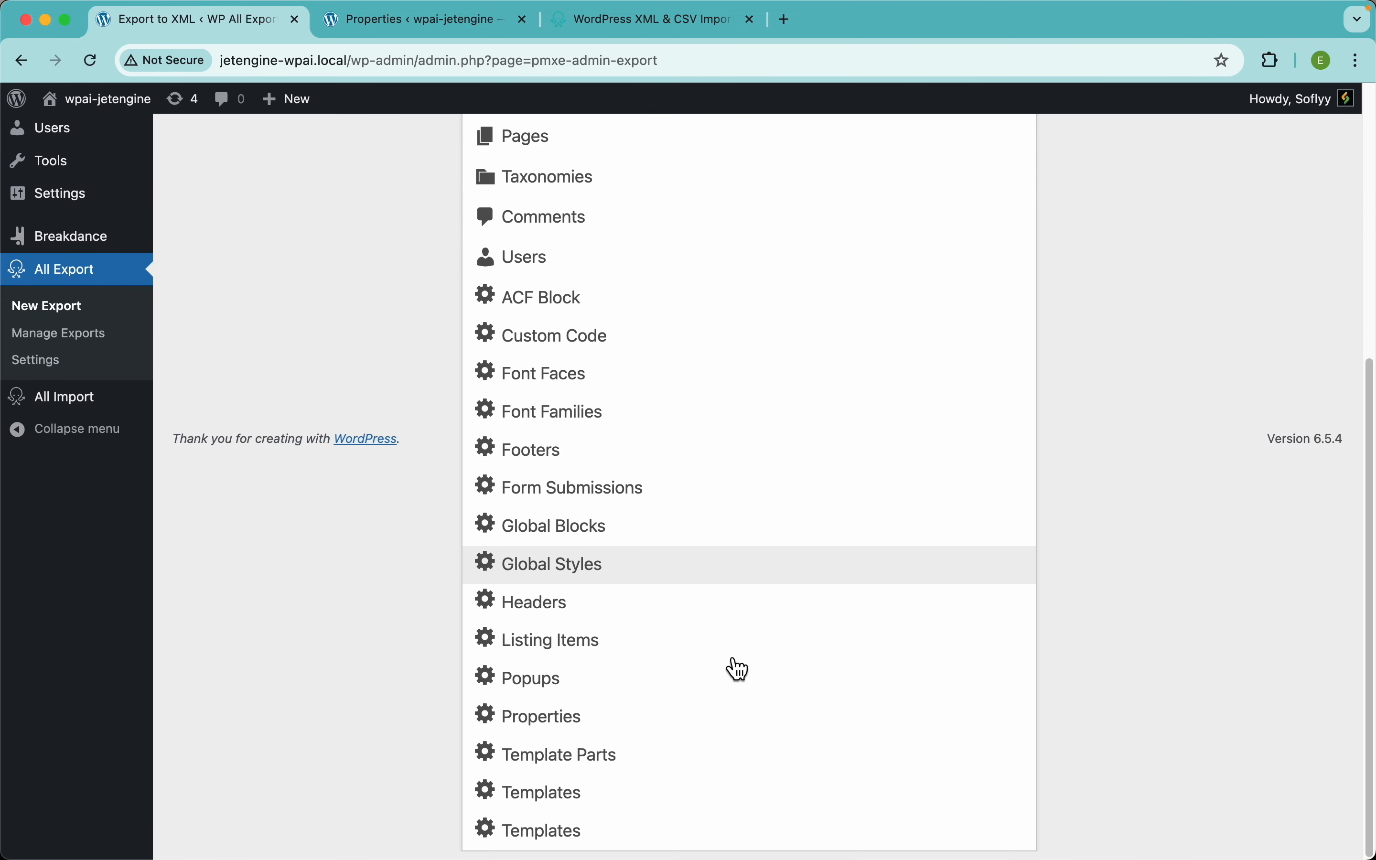
pyautogui.click(555, 728)
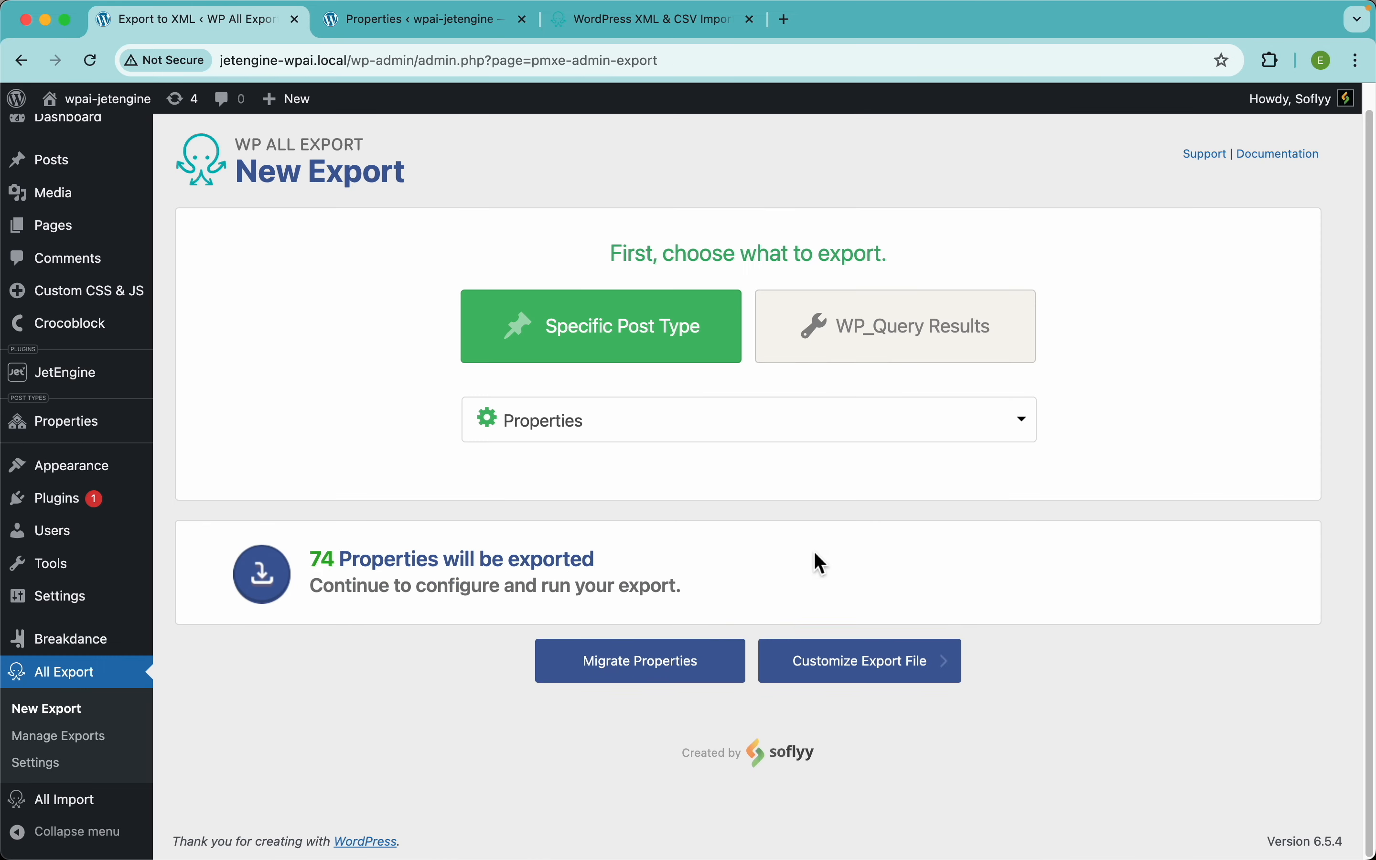
pyautogui.scroll(-2, 796, 512)
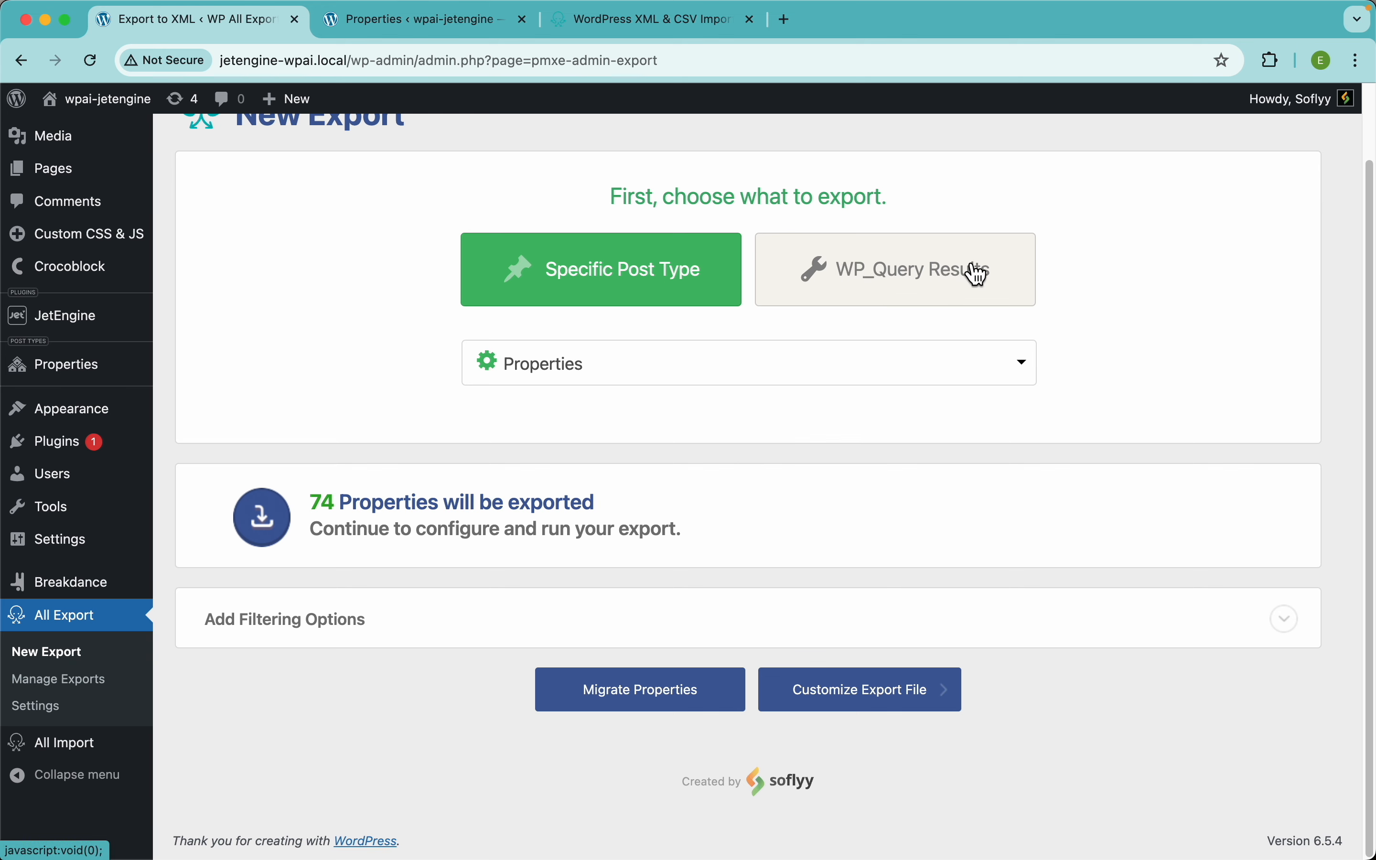
# Step: Briefly try WP_Query Results, then return to the Properties post type with 74 Properties
pyautogui.click(960, 279)
pyautogui.click(580, 374)
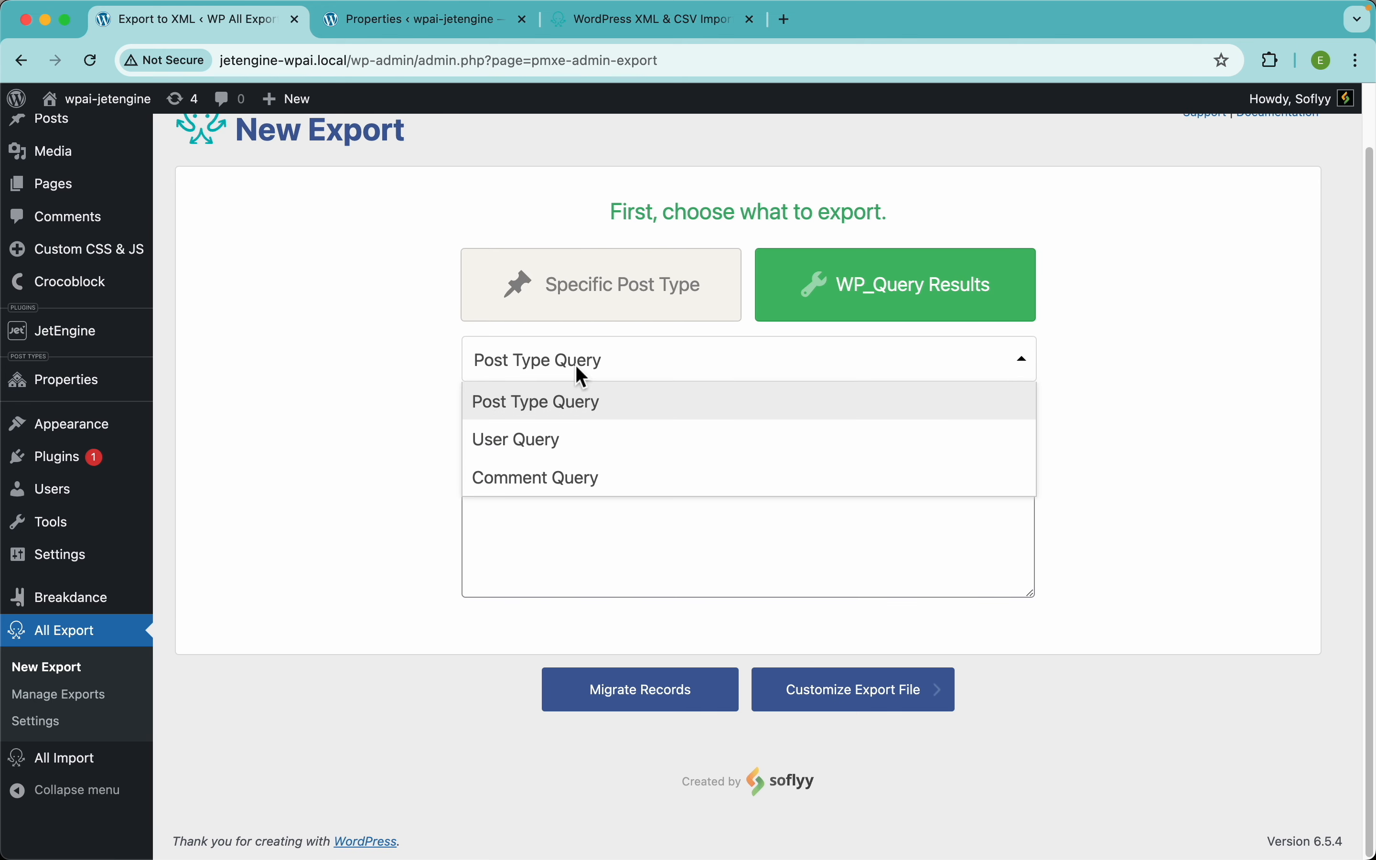
pyautogui.click(413, 445)
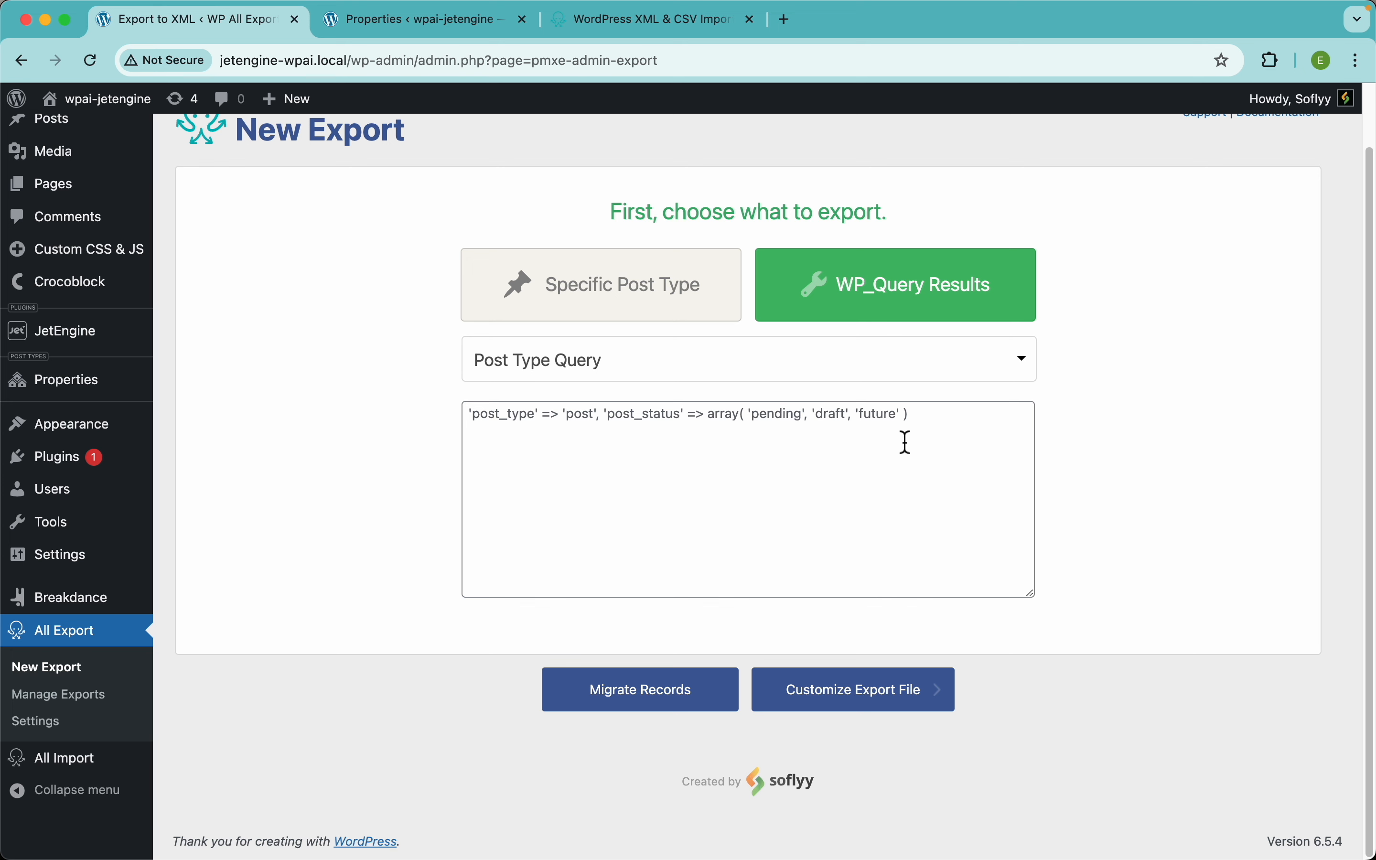
pyautogui.click(605, 310)
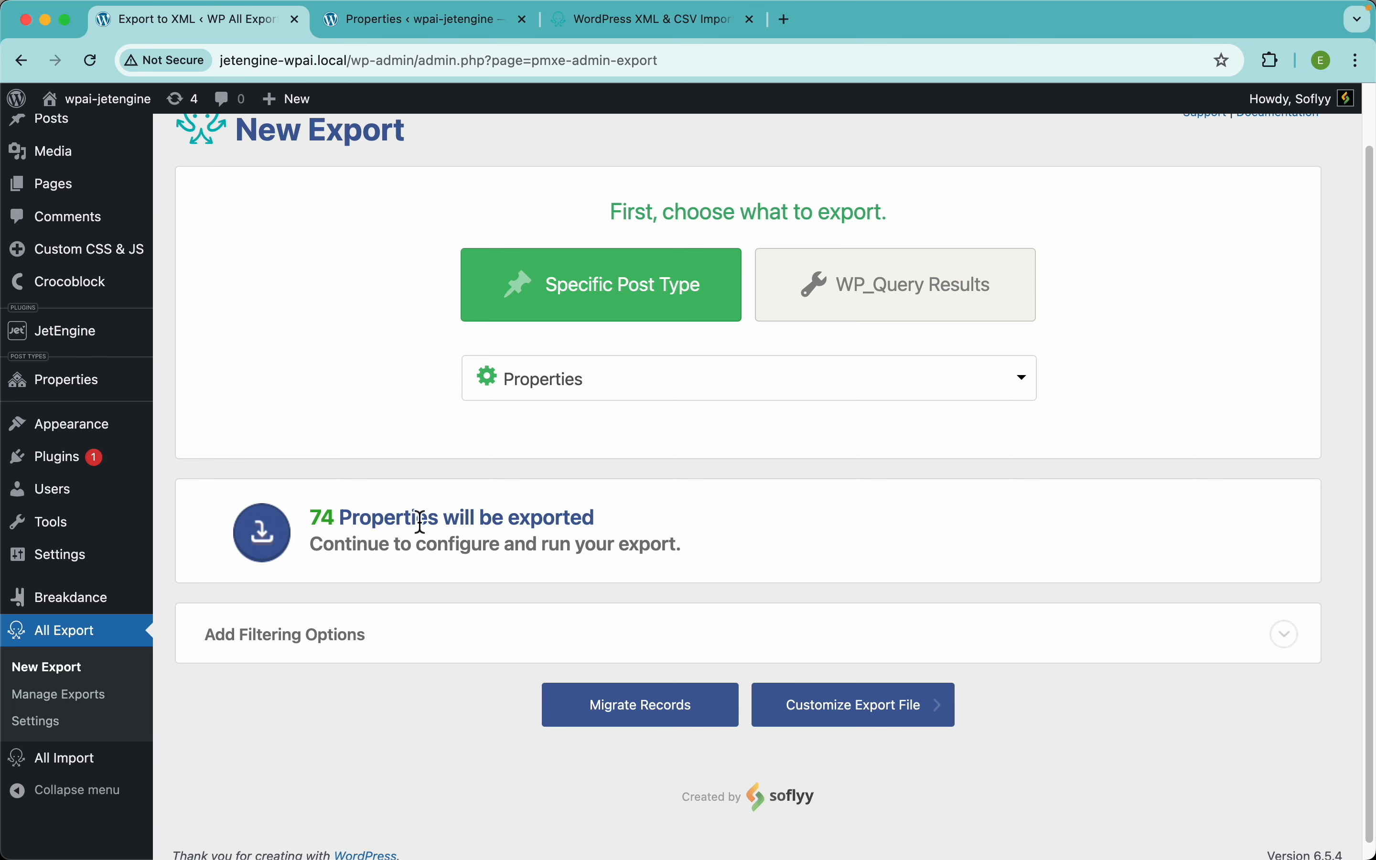
pyautogui.click(455, 26)
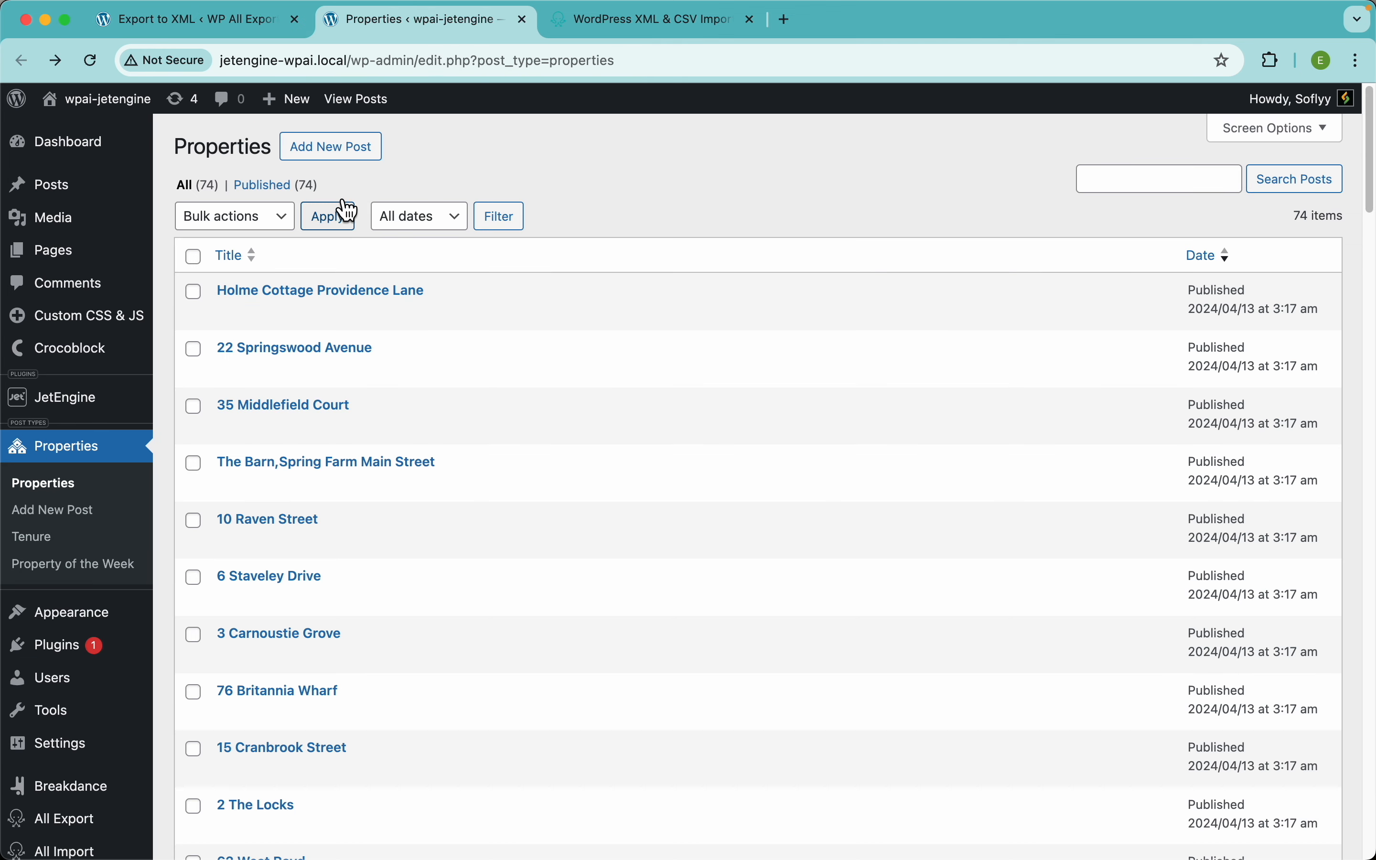
pyautogui.click(92, 61)
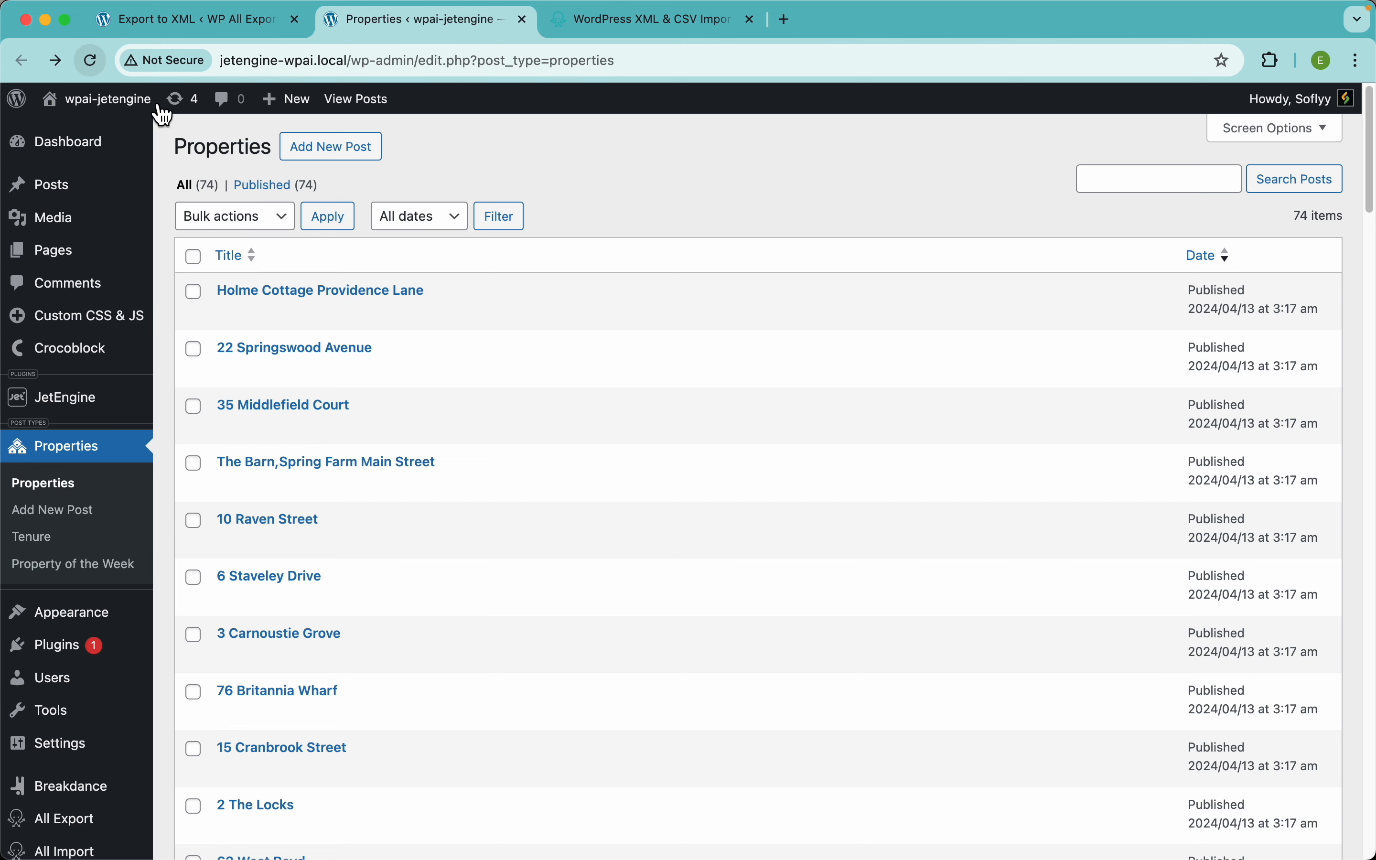
pyautogui.click(285, 33)
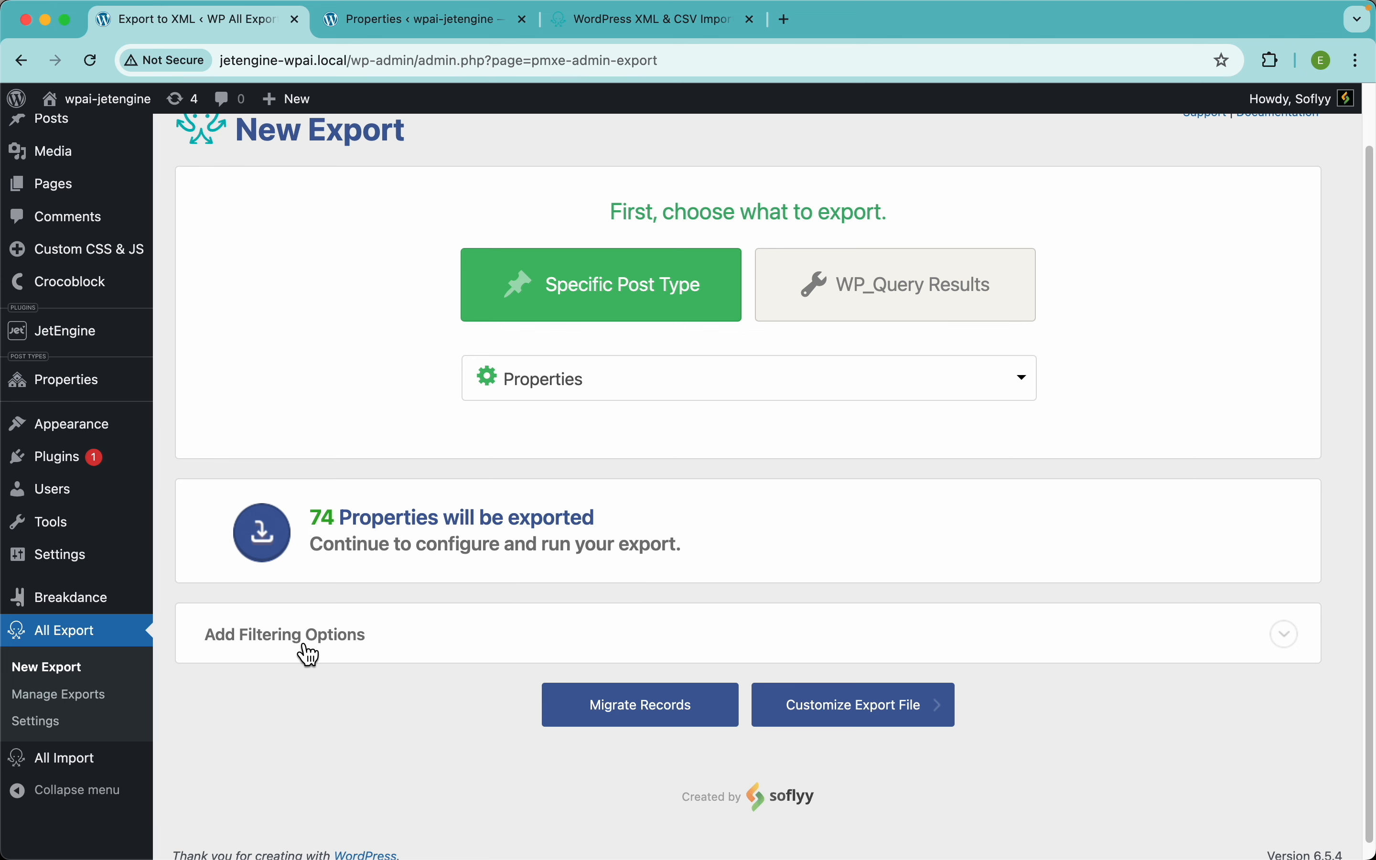
# Step: Reveal the filtering options and filter element list, then switch to the Properties post list
pyautogui.click(442, 655)
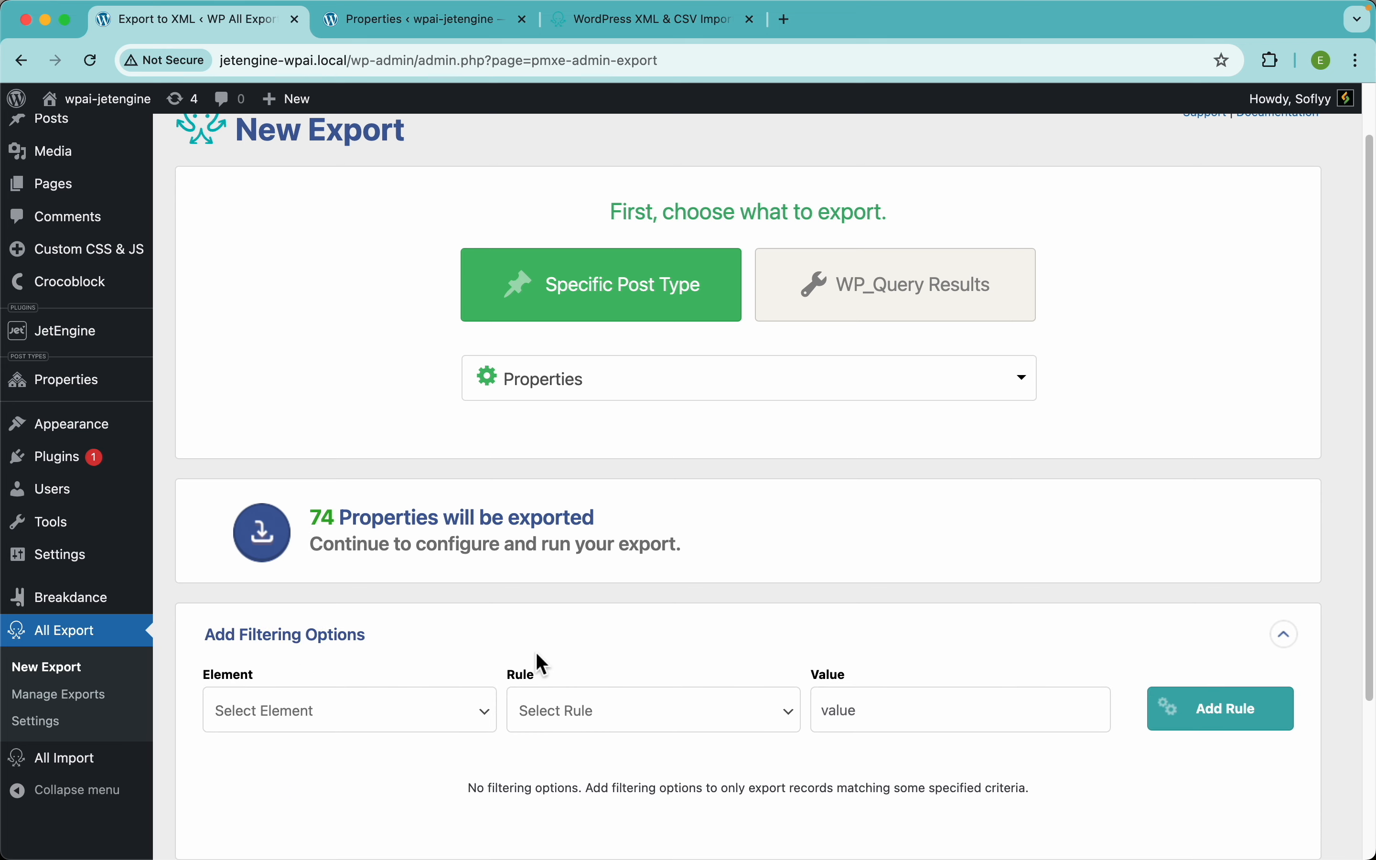
pyautogui.scroll(-4, 541, 662)
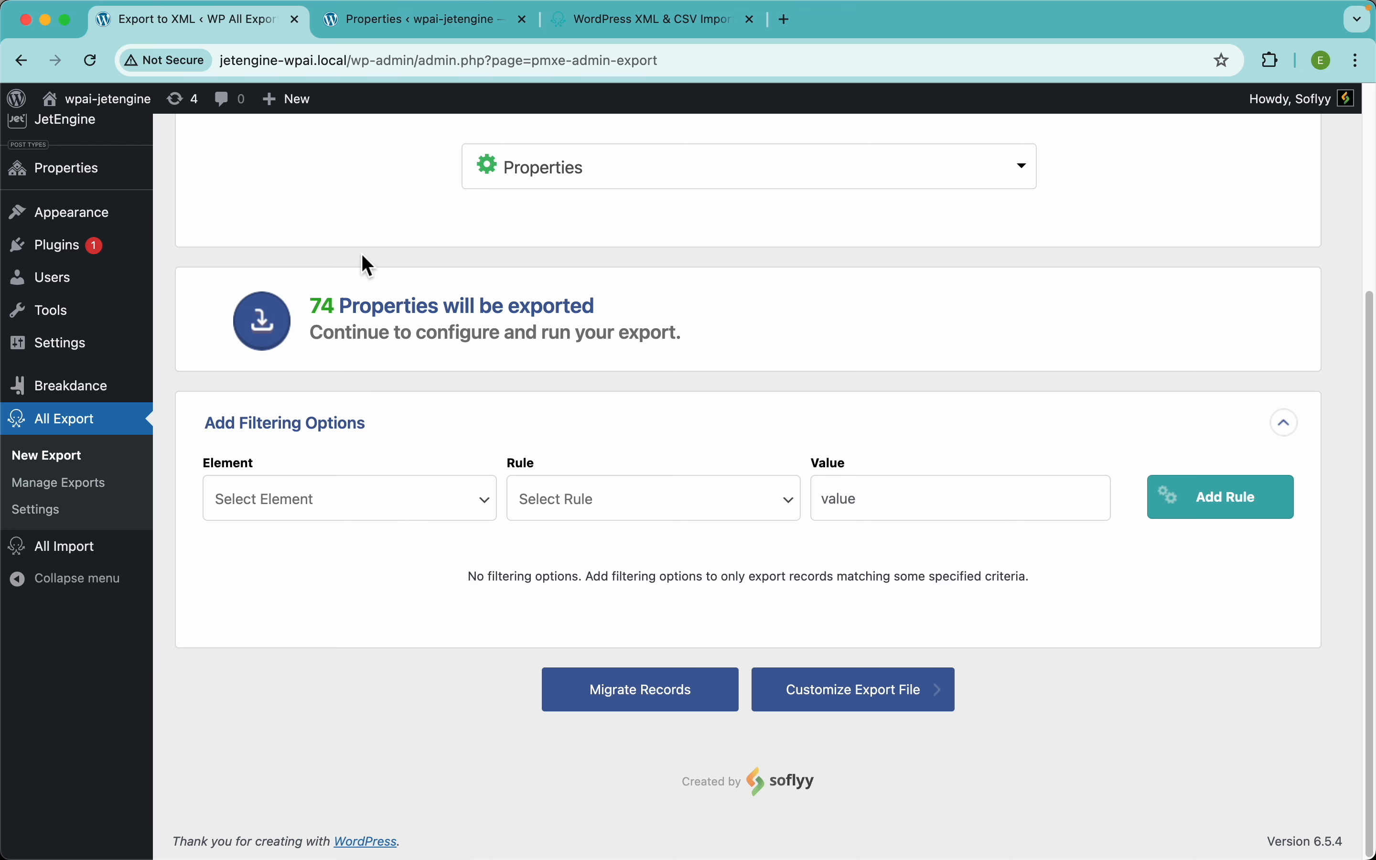
pyautogui.click(435, 510)
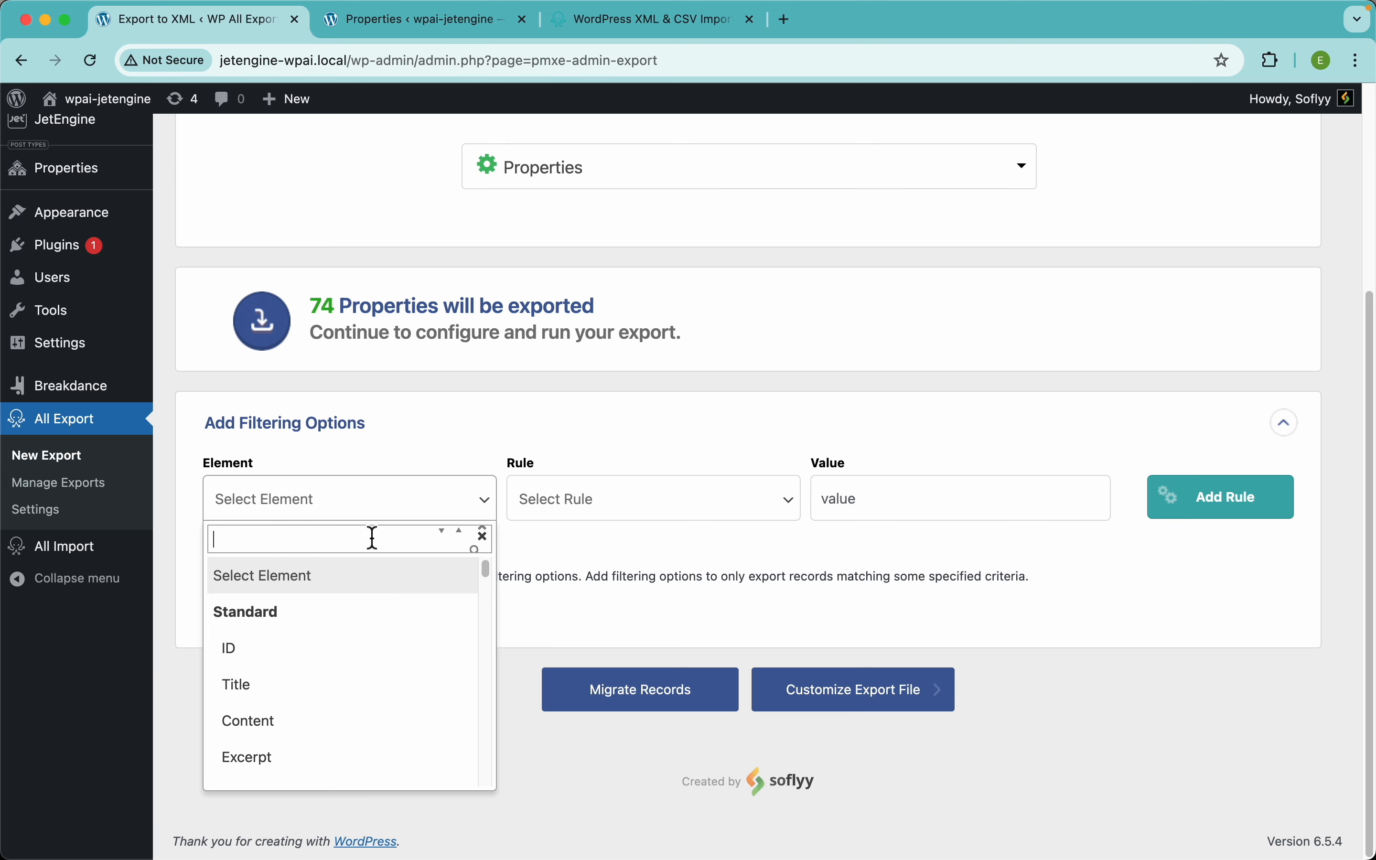
pyautogui.click(395, 26)
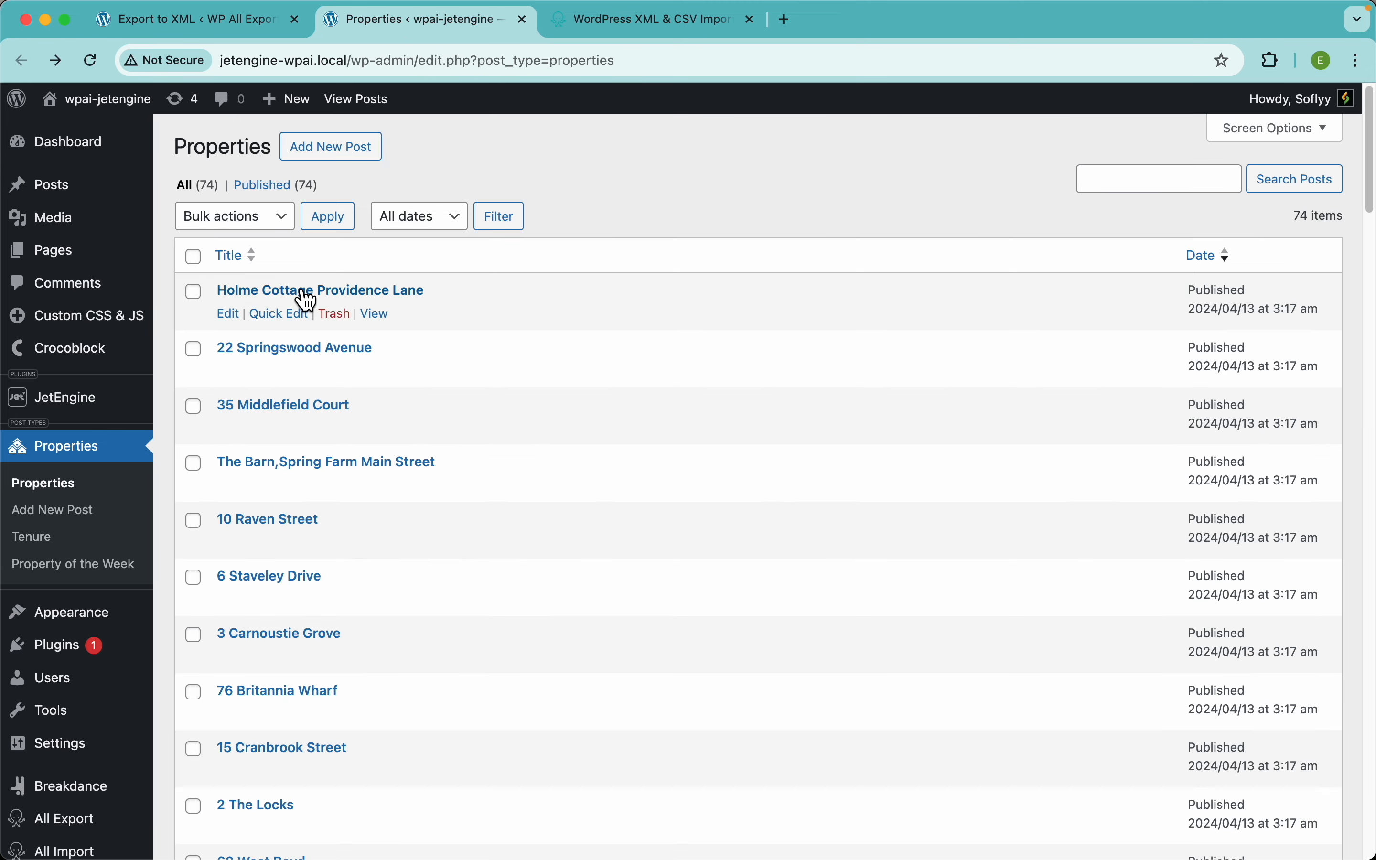
pyautogui.click(300, 349)
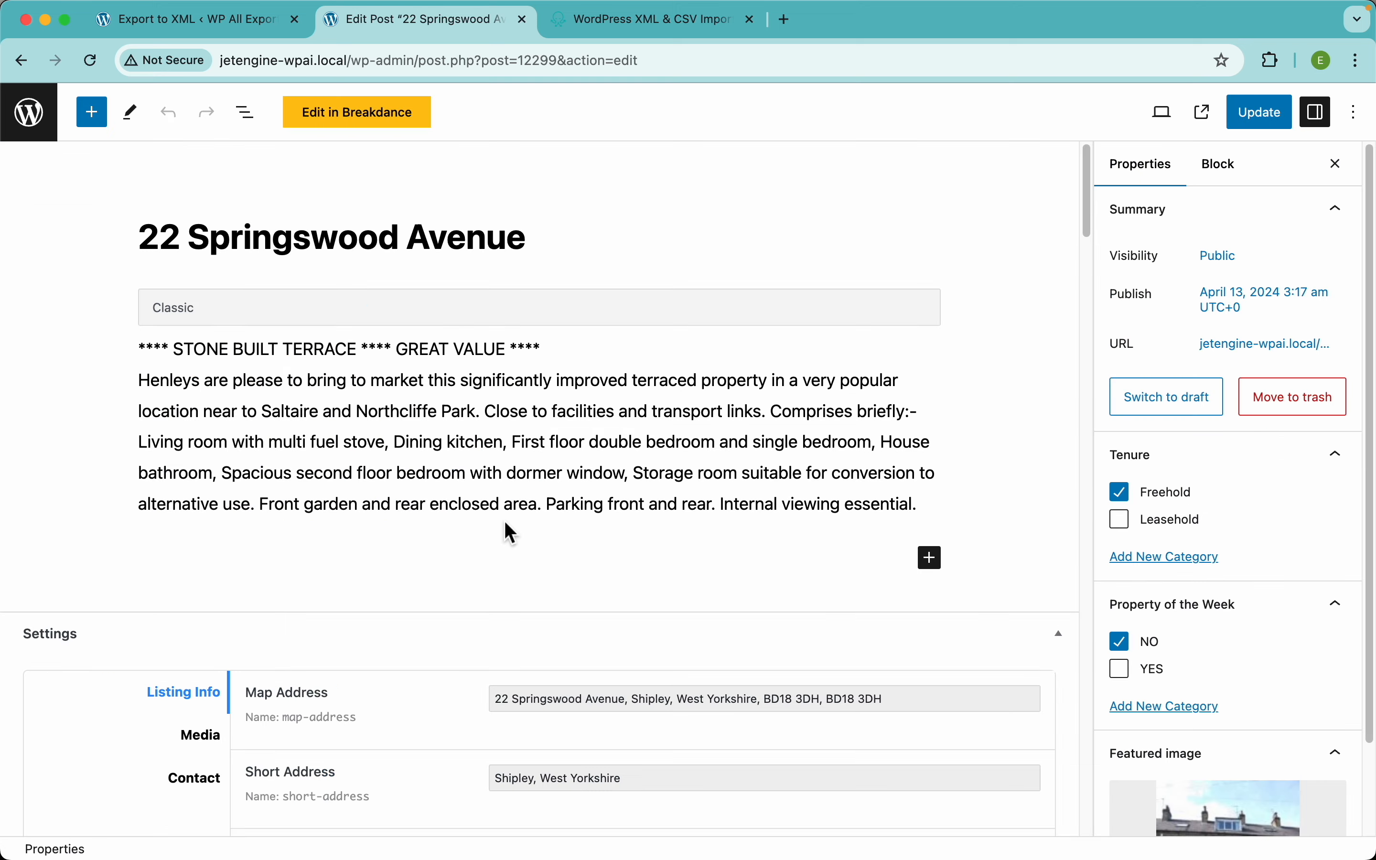
pyautogui.scroll(-5, 504, 531)
pyautogui.scroll(-10, 506, 532)
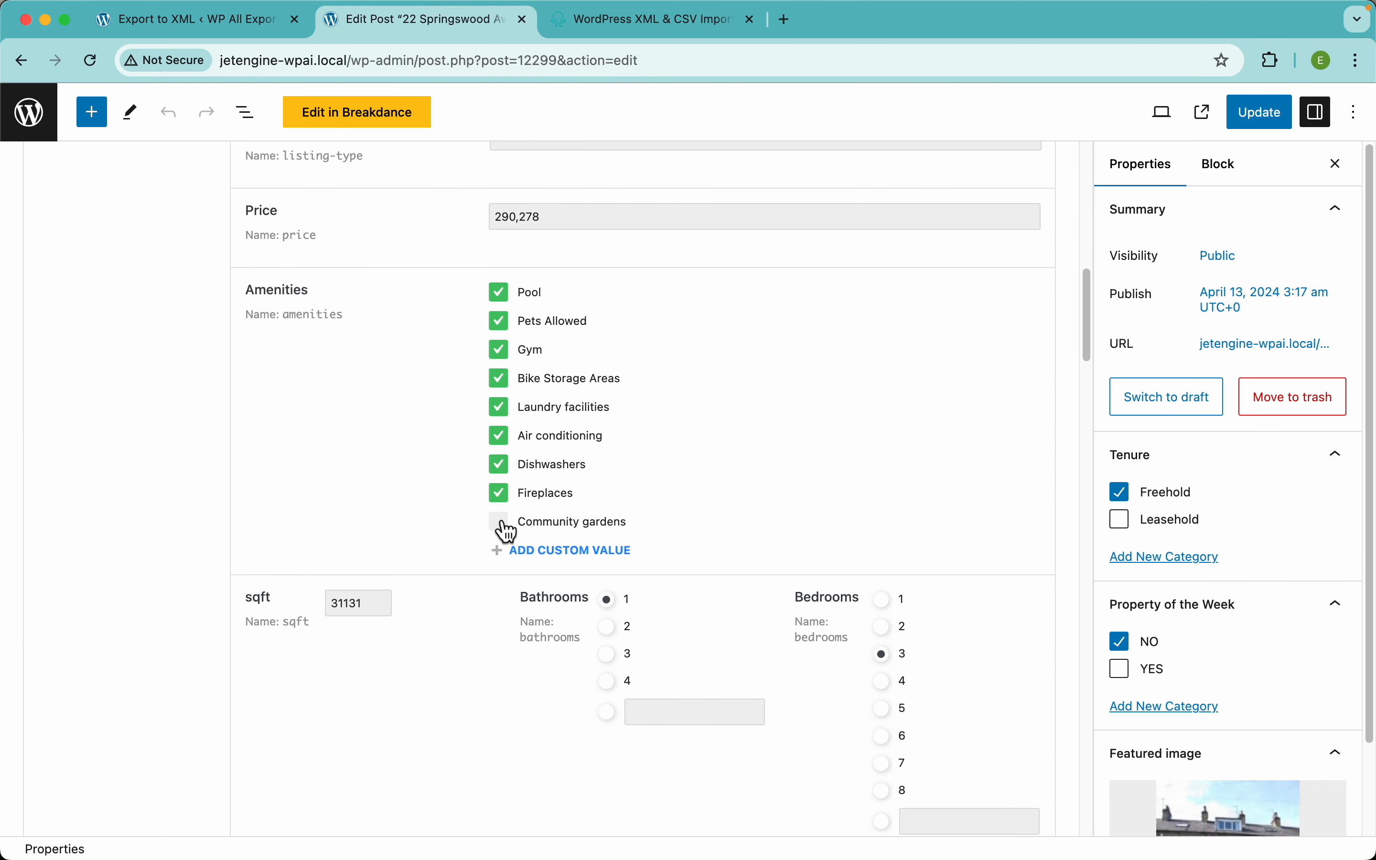
pyautogui.moveTo(832, 411)
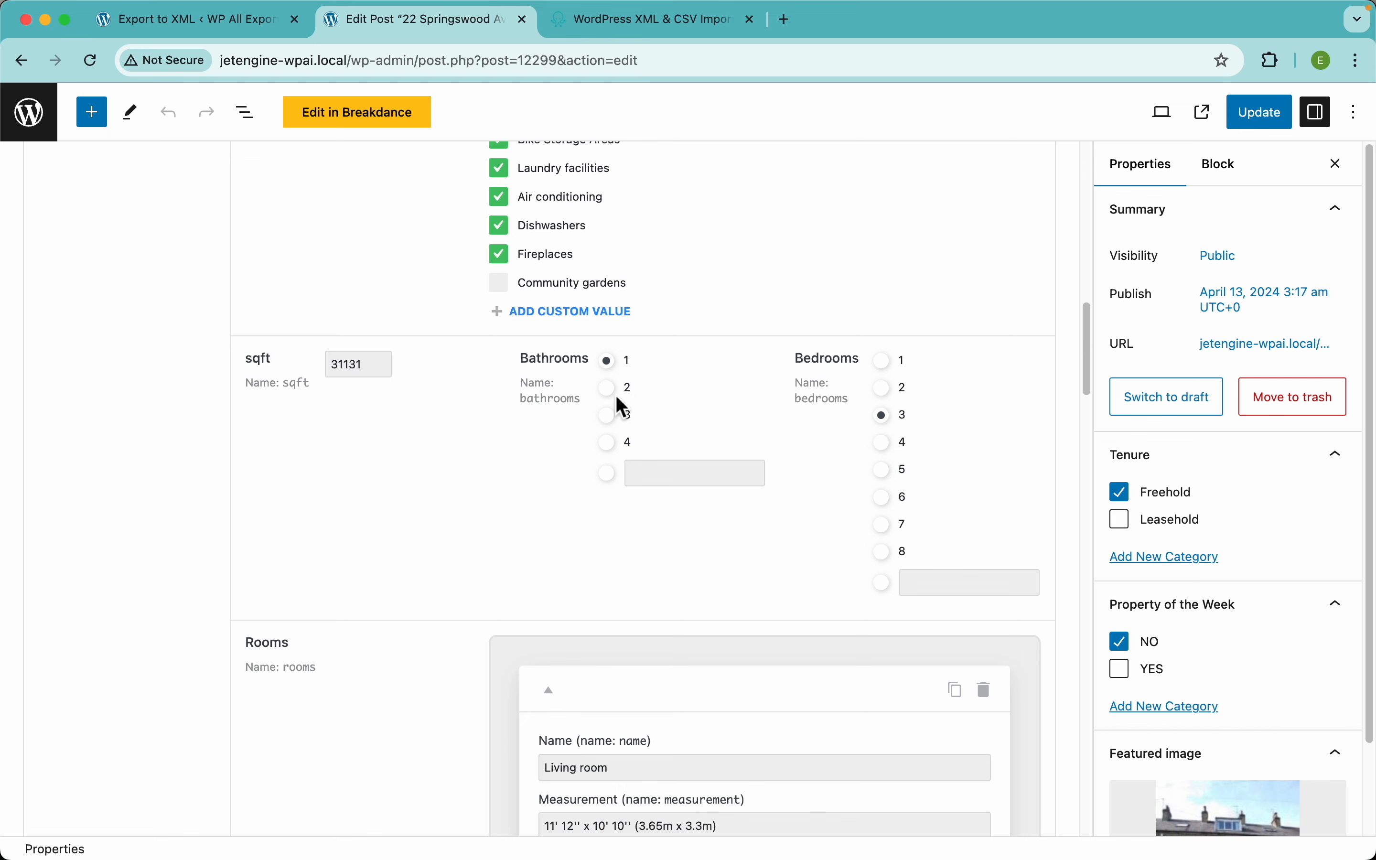
# Step: Add a filter rule: Bathrooms equal to or greater than 2
pyautogui.click(238, 26)
pyautogui.click(353, 512)
pyautogui.write('bath')
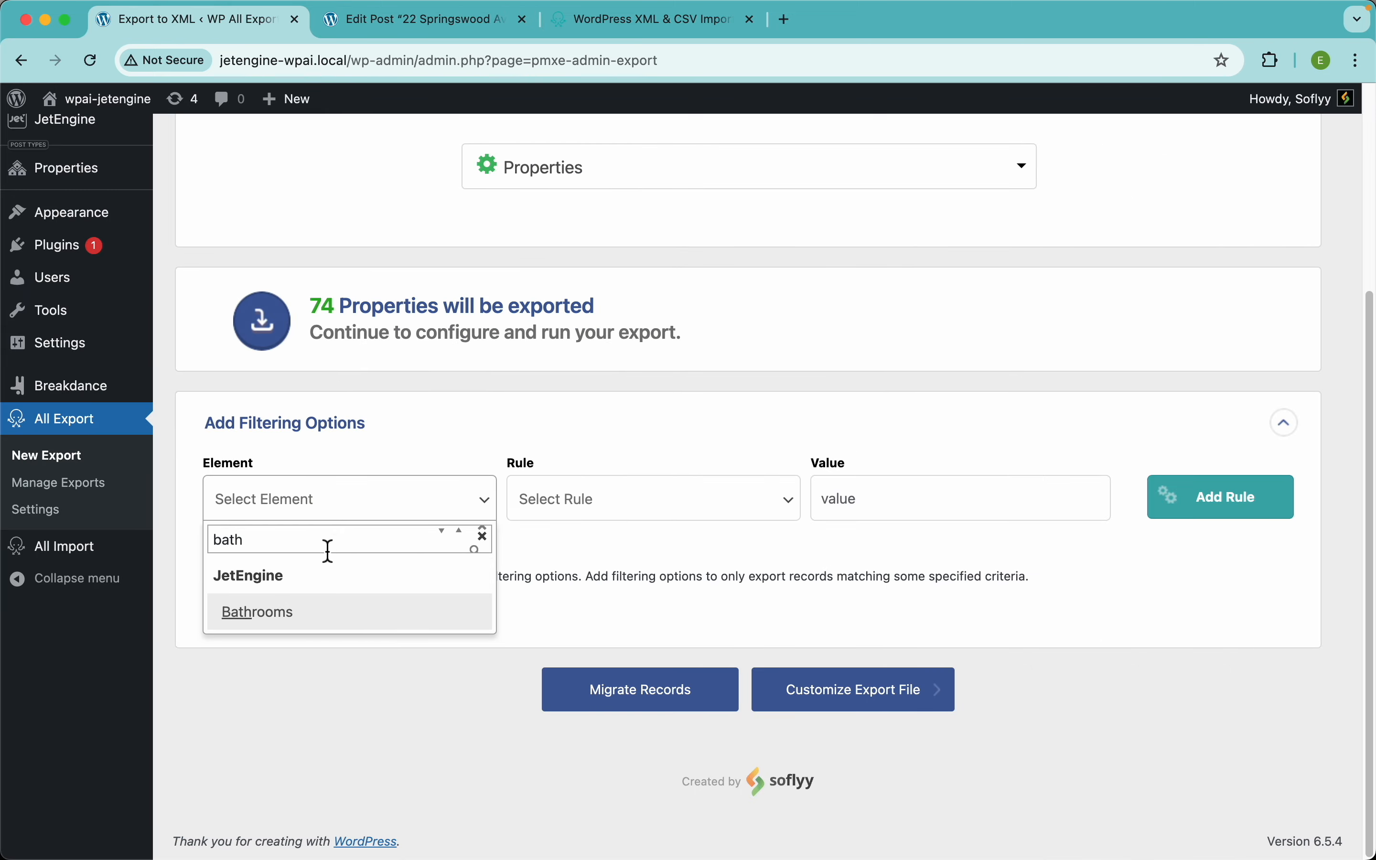
pyautogui.click(290, 613)
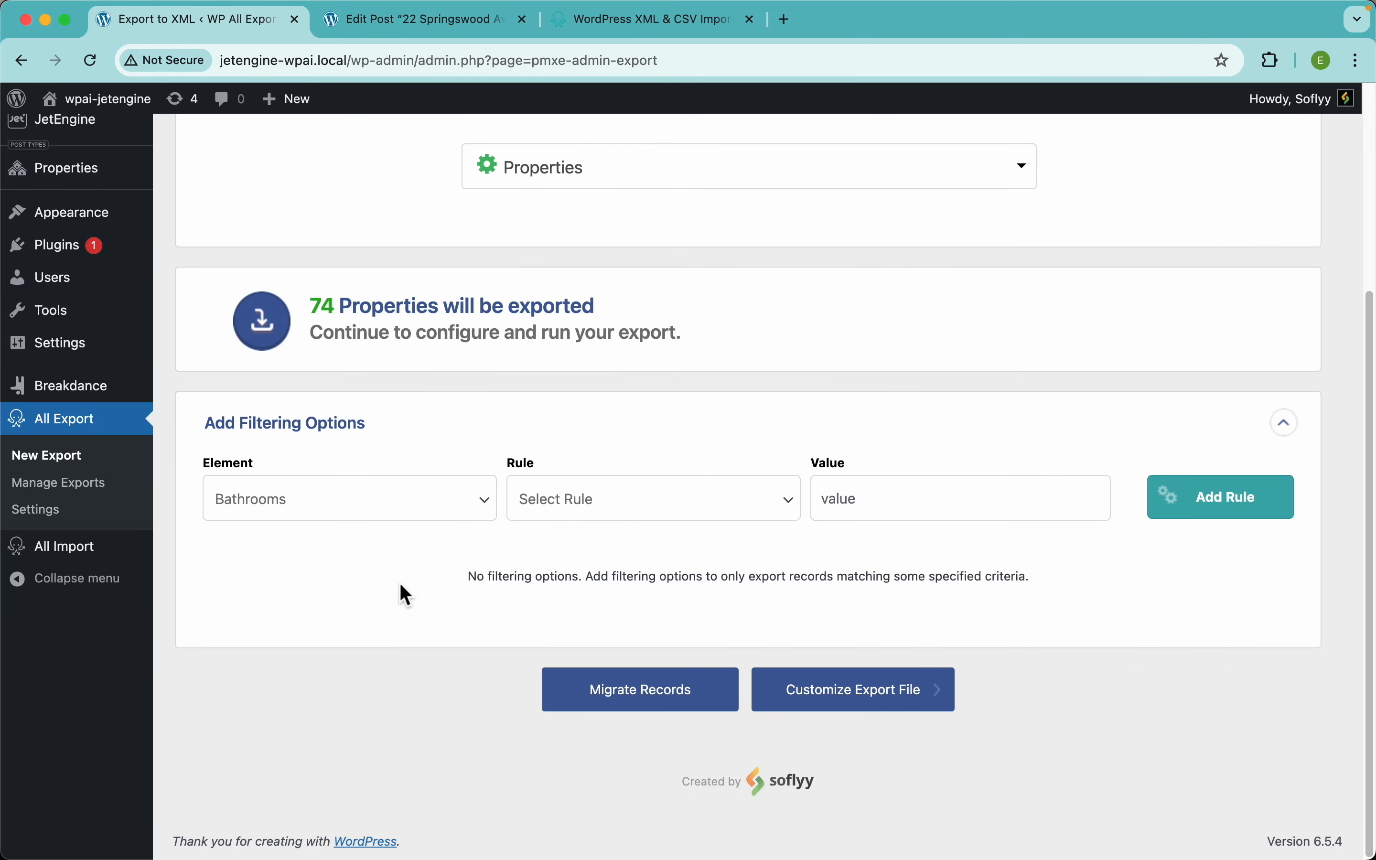
pyautogui.click(640, 515)
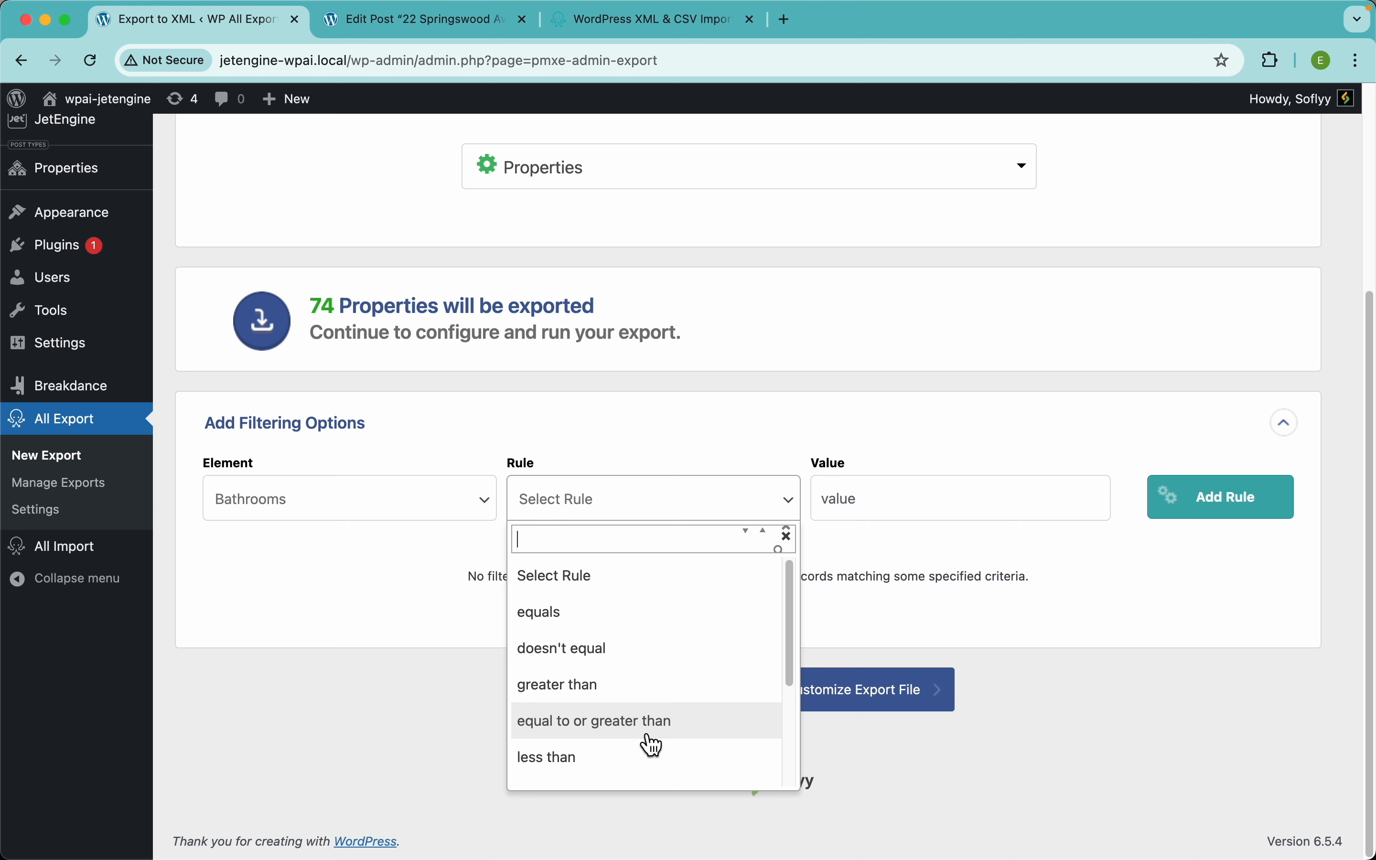
pyautogui.click(677, 734)
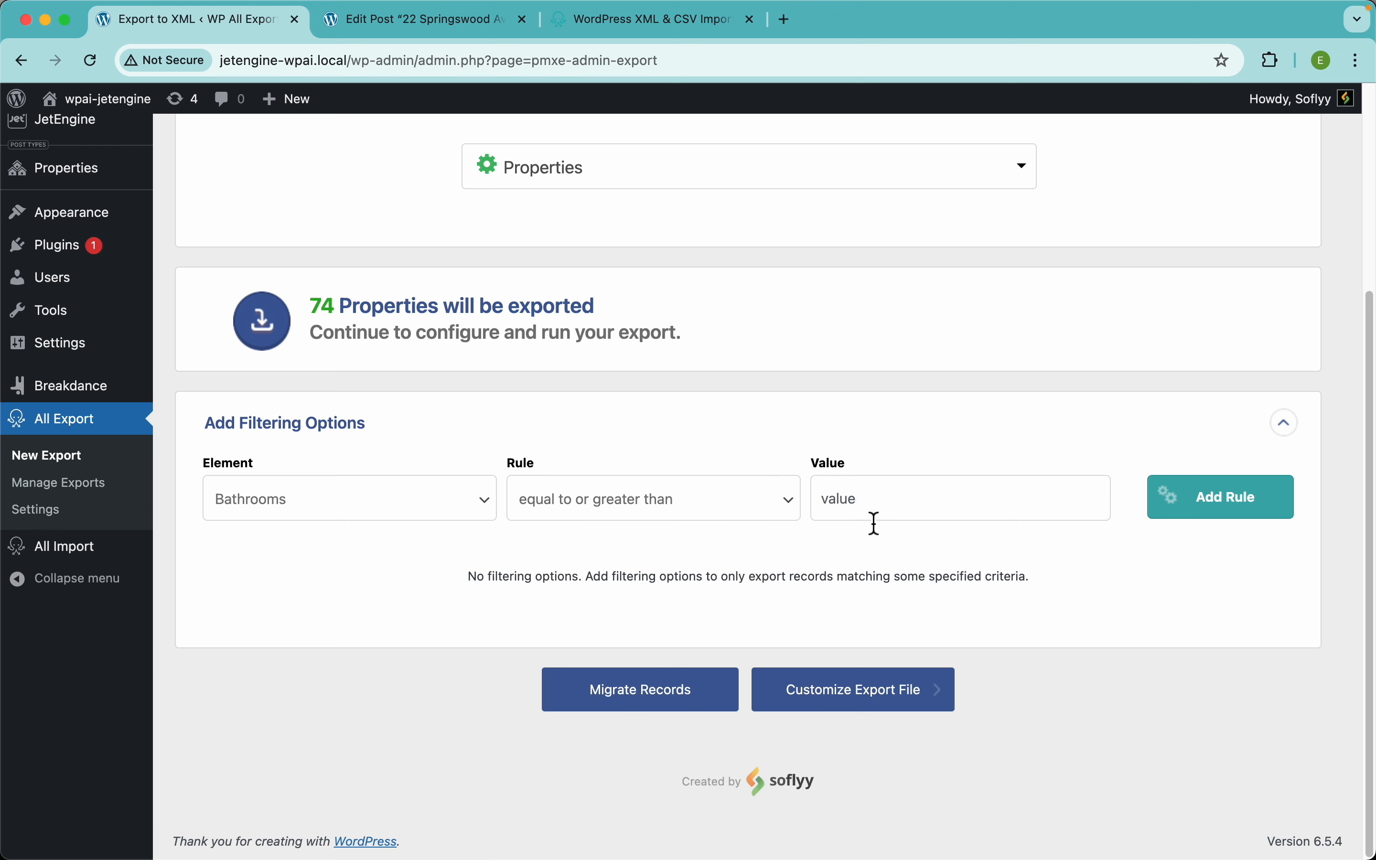
pyautogui.click(882, 518)
pyautogui.write('2')
pyautogui.click(1230, 511)
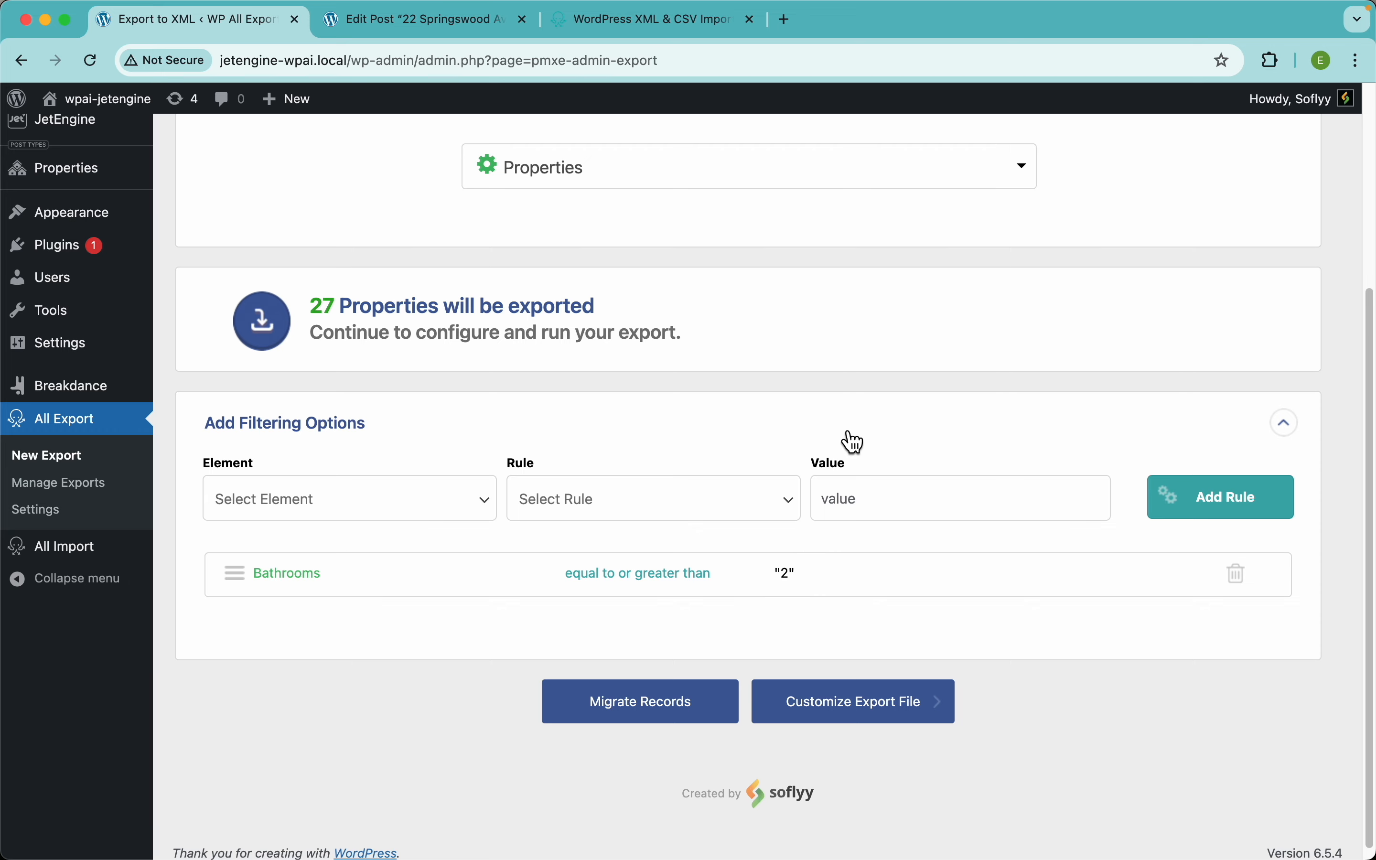
# Step: Review the filter element and rule lists, then re-expand the filtering options
pyautogui.scroll(5, 853, 443)
pyautogui.scroll(-5, 851, 440)
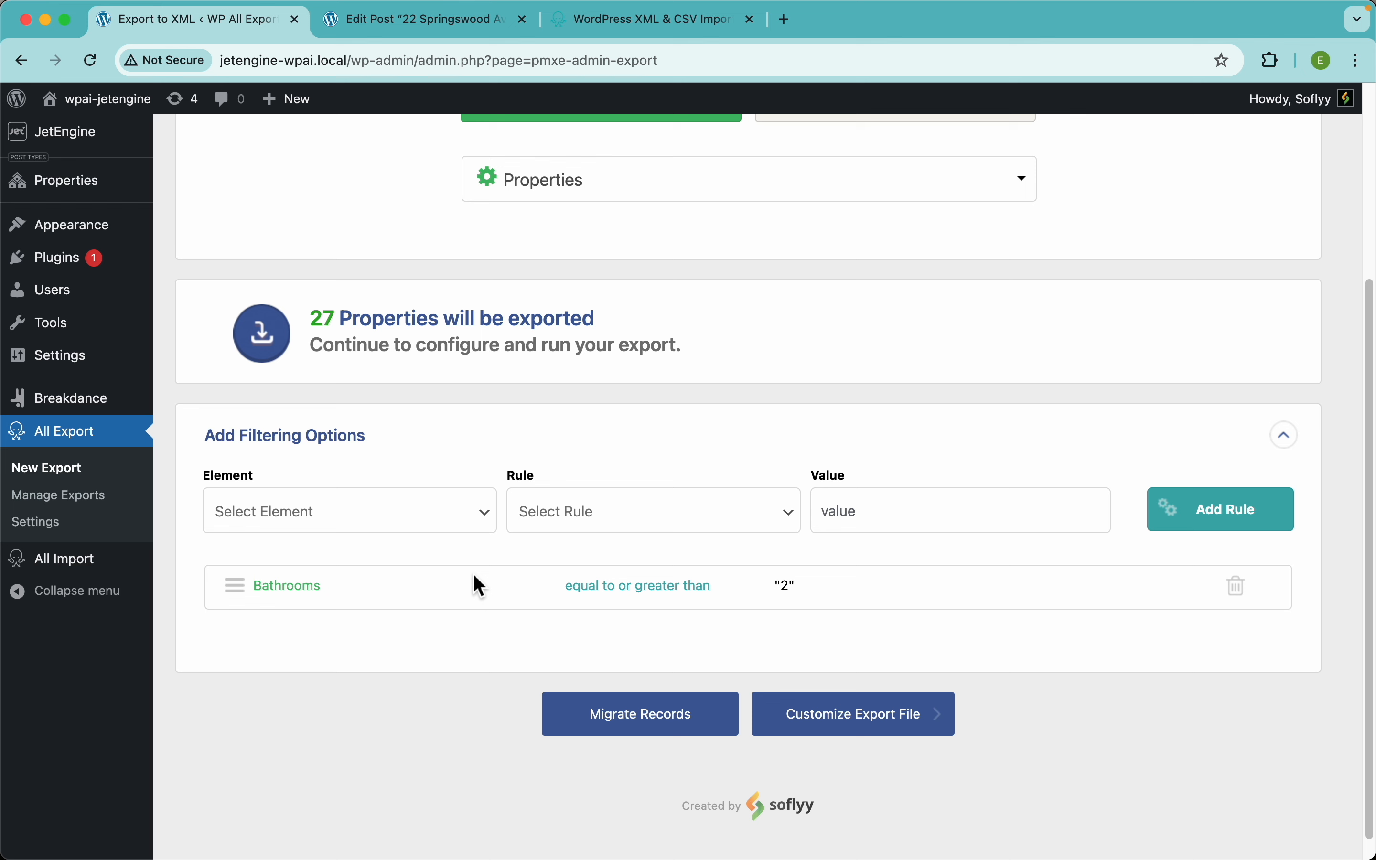
pyautogui.click(437, 533)
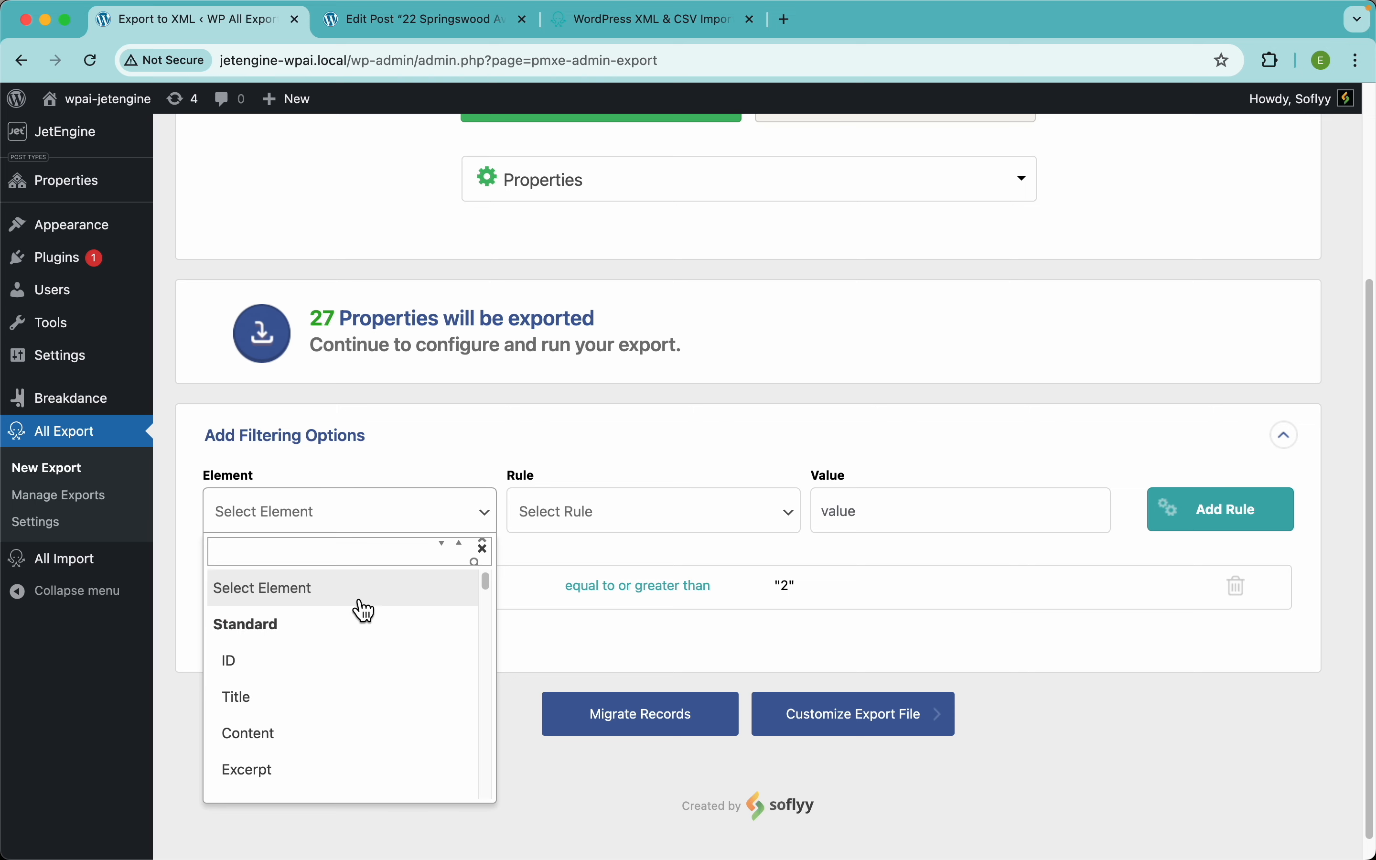
pyautogui.click(614, 529)
pyautogui.click(700, 436)
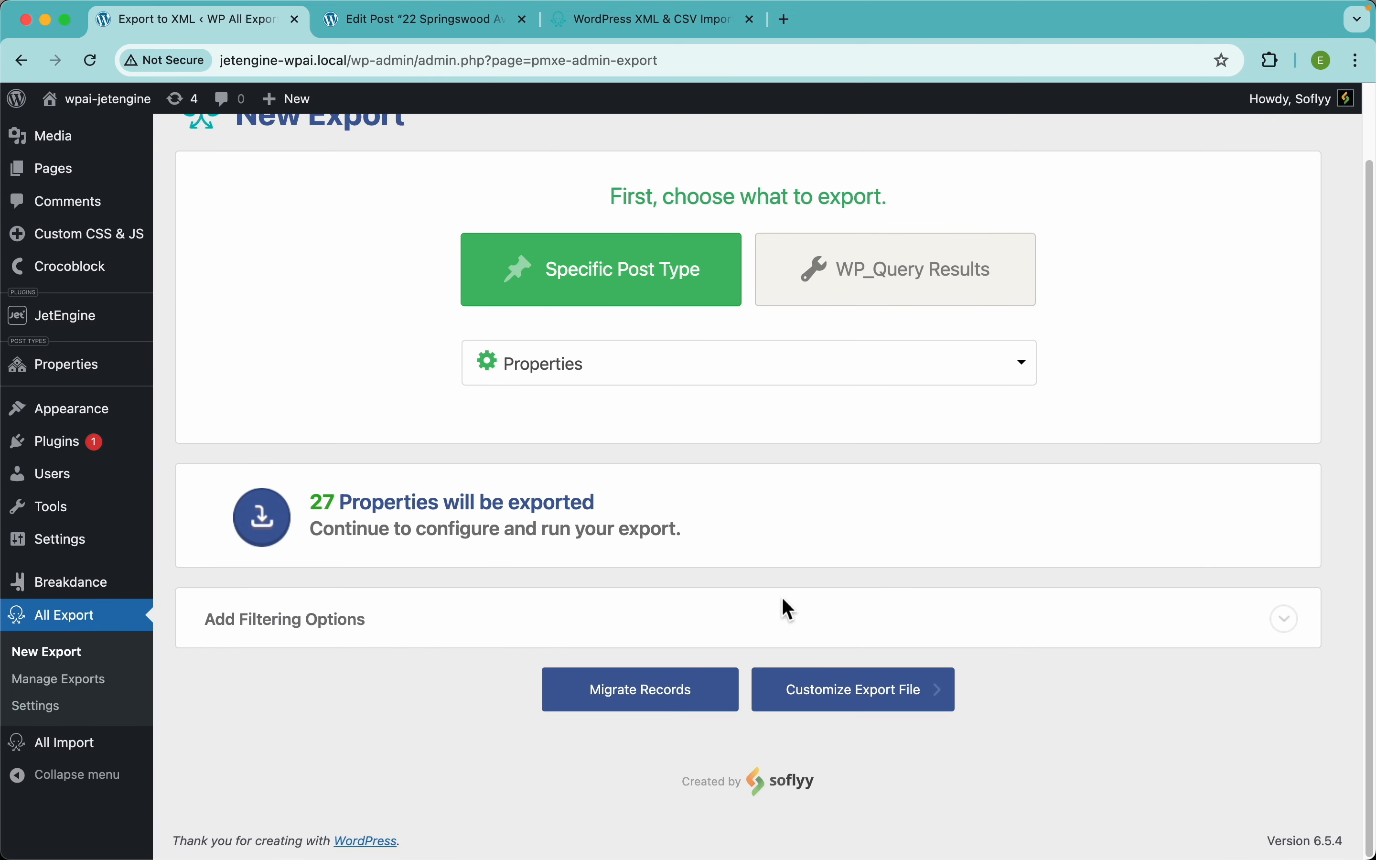
pyautogui.click(781, 612)
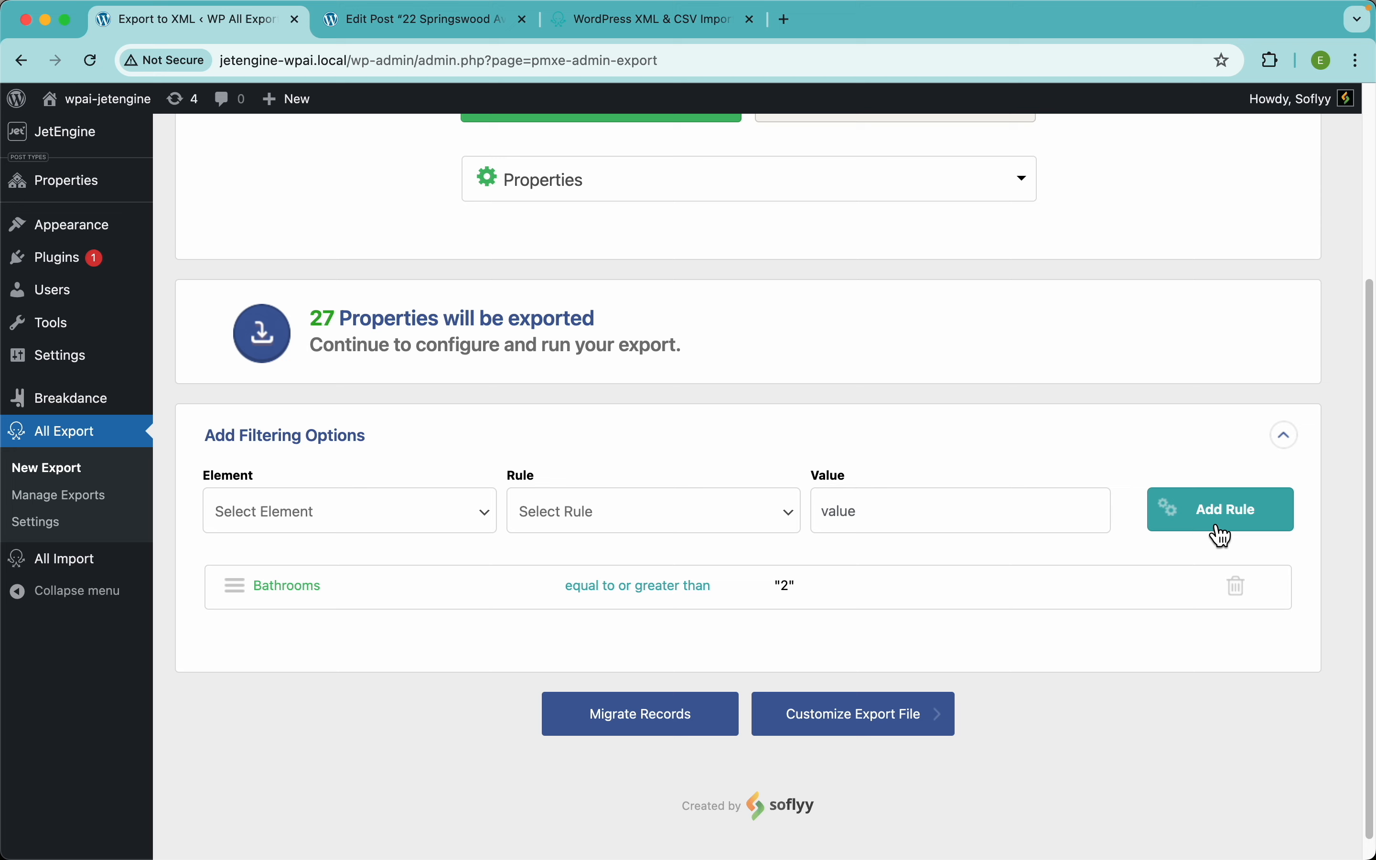
pyautogui.scroll(-1, 892, 606)
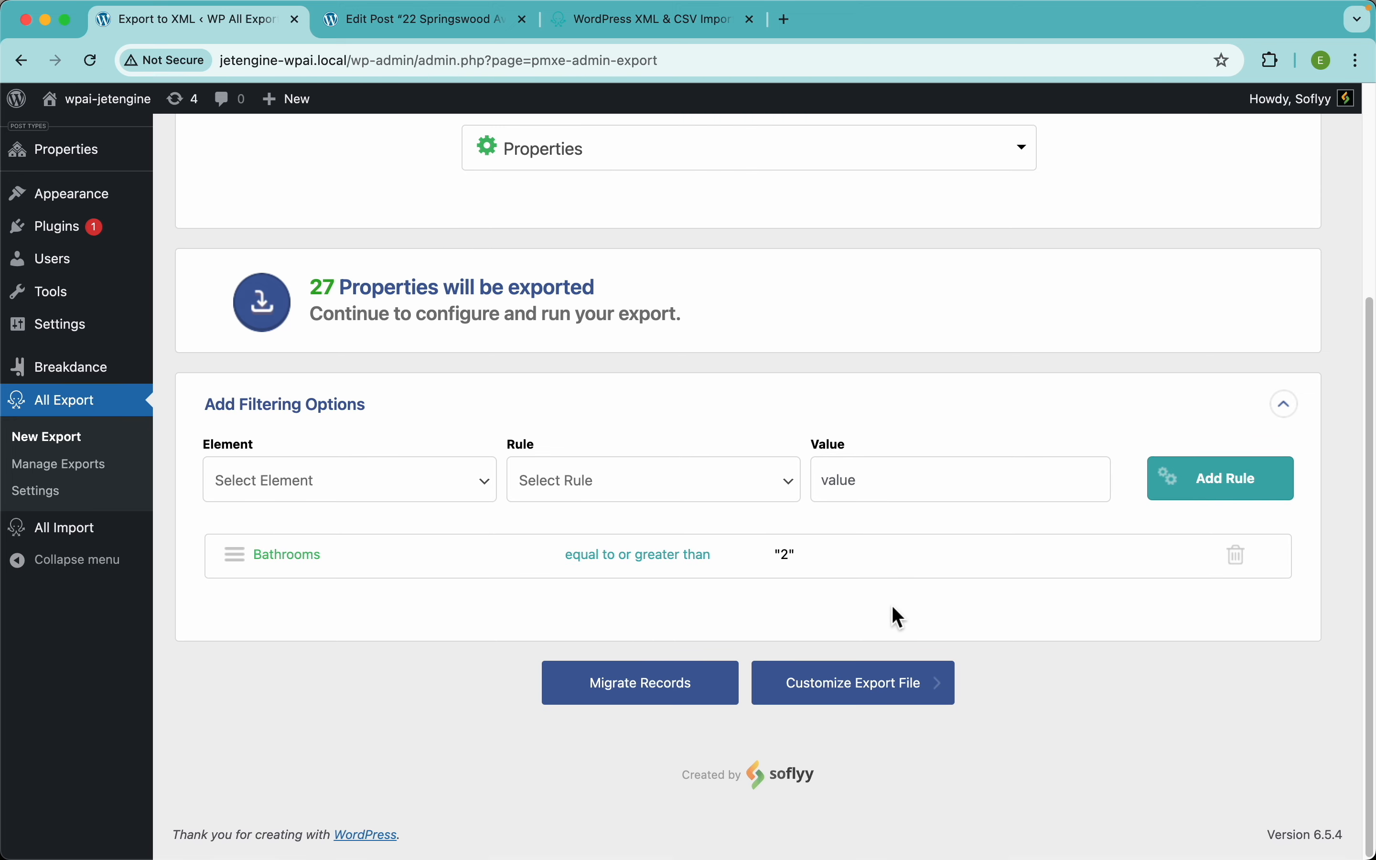
# Step: Continue to the export customization and set the export type to Simple XML Feed
pyautogui.click(904, 698)
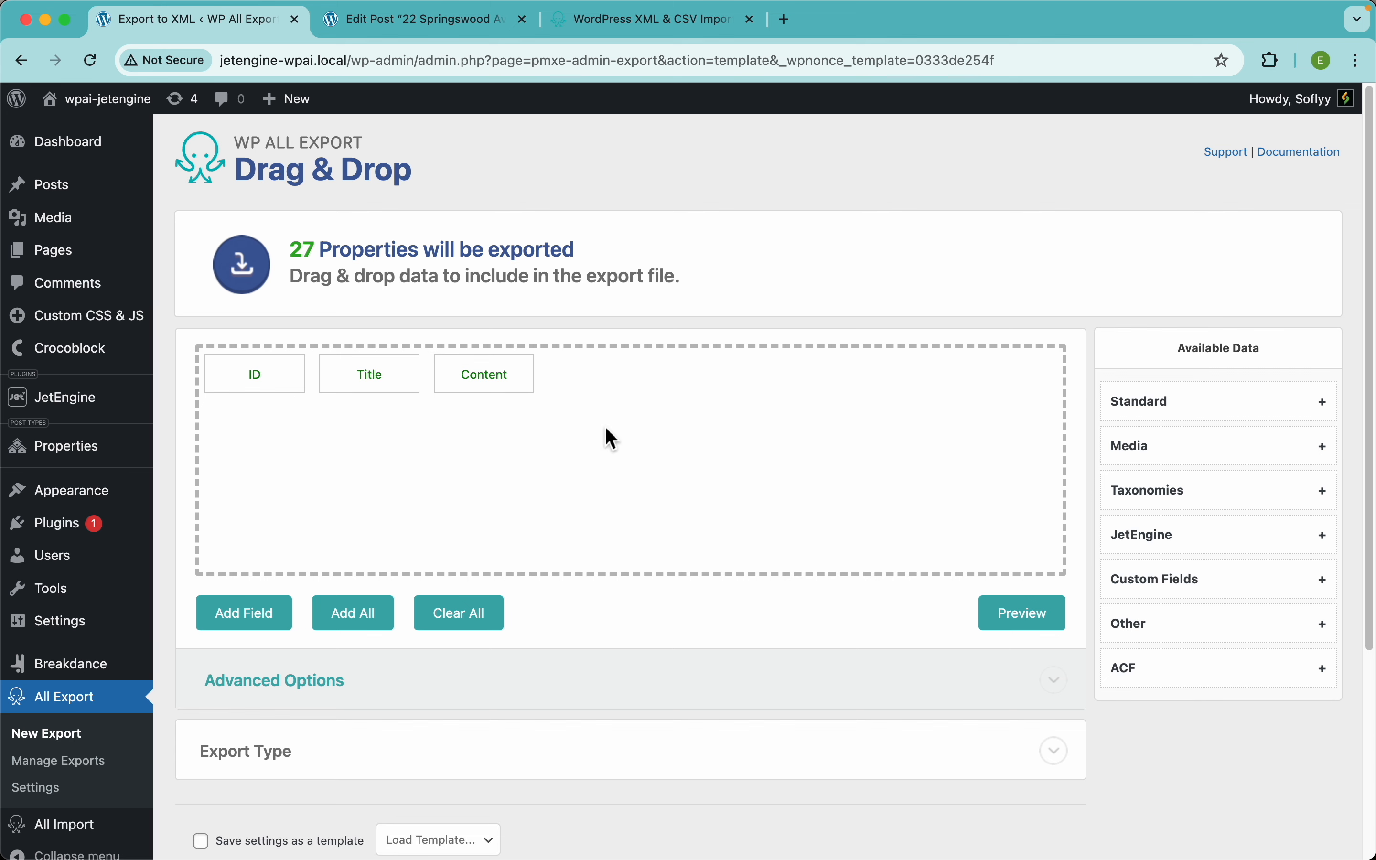
pyautogui.scroll(-3, 629, 430)
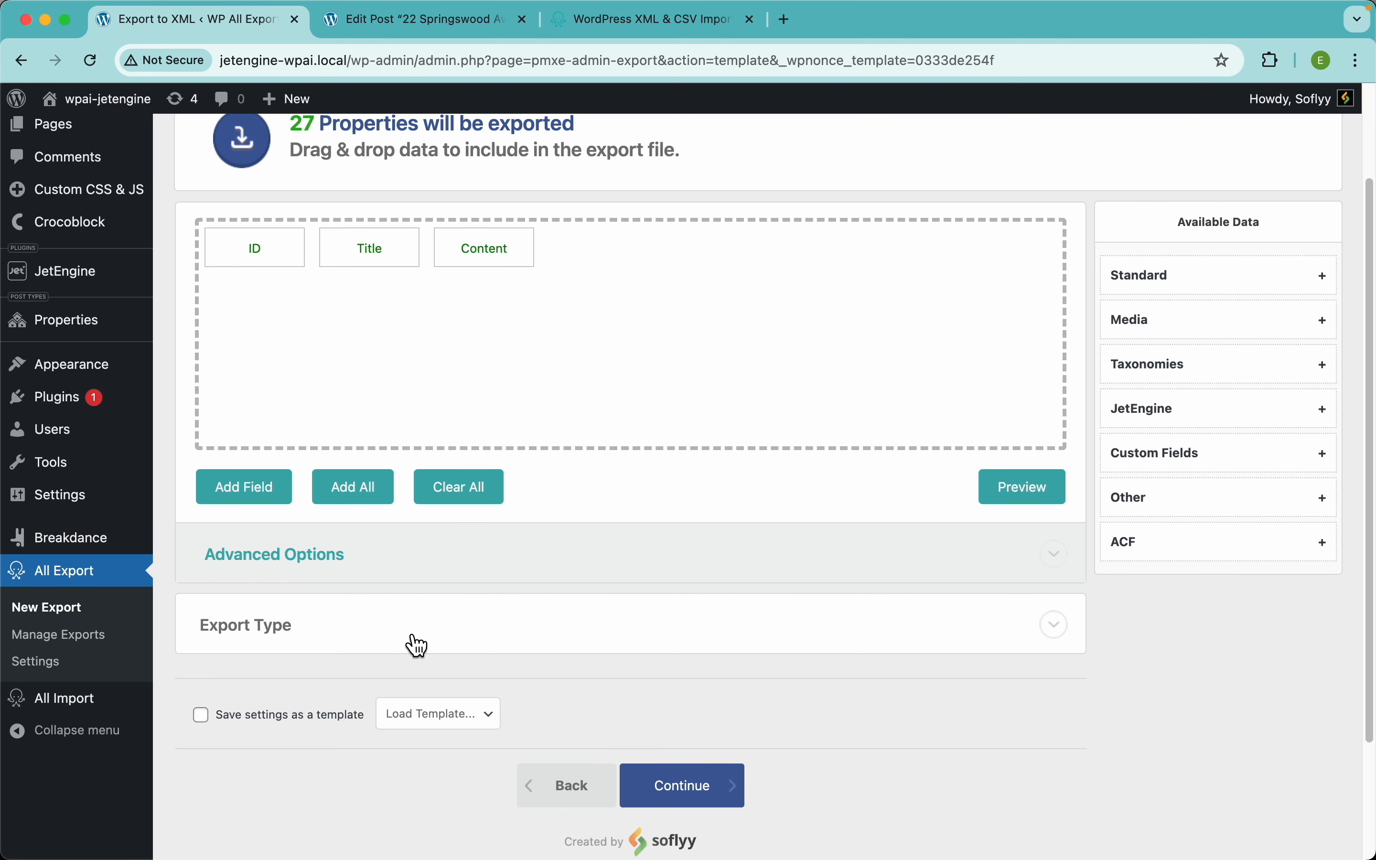
pyautogui.click(416, 645)
pyautogui.scroll(-5, 590, 600)
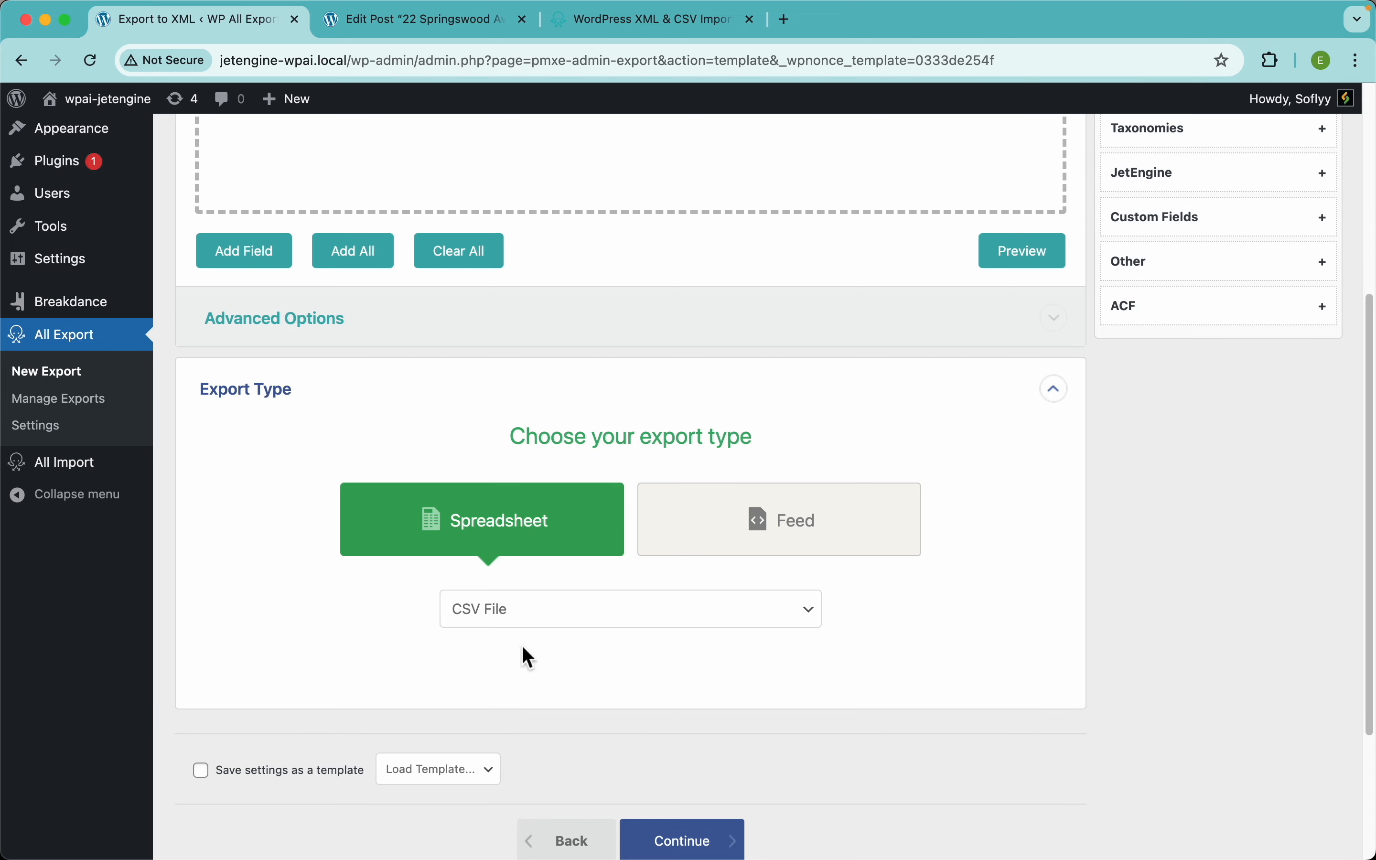
pyautogui.click(814, 519)
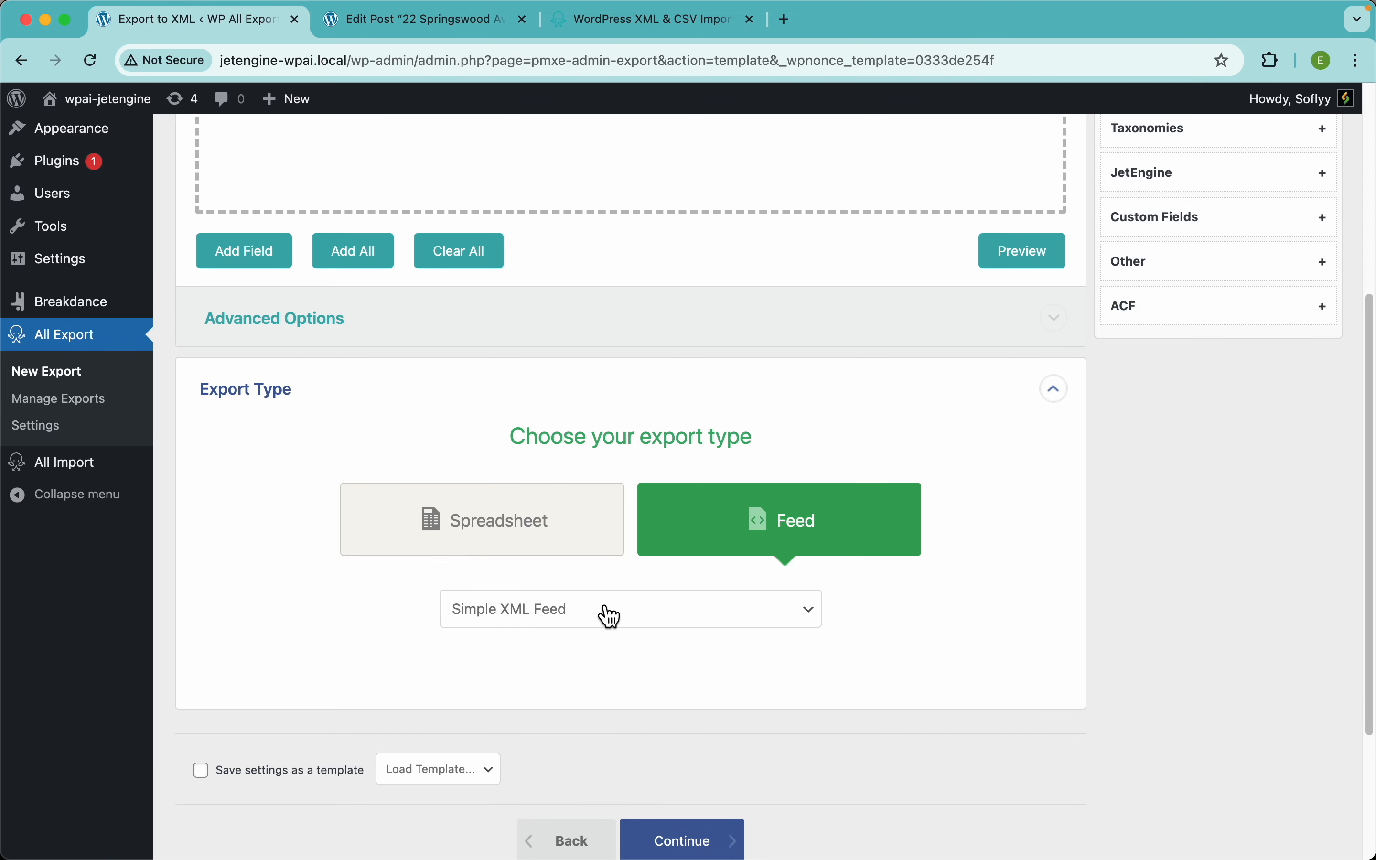
# Step: Preview the XML output for the first 10 Properties, then dismiss it
pyautogui.scroll(6, 964, 416)
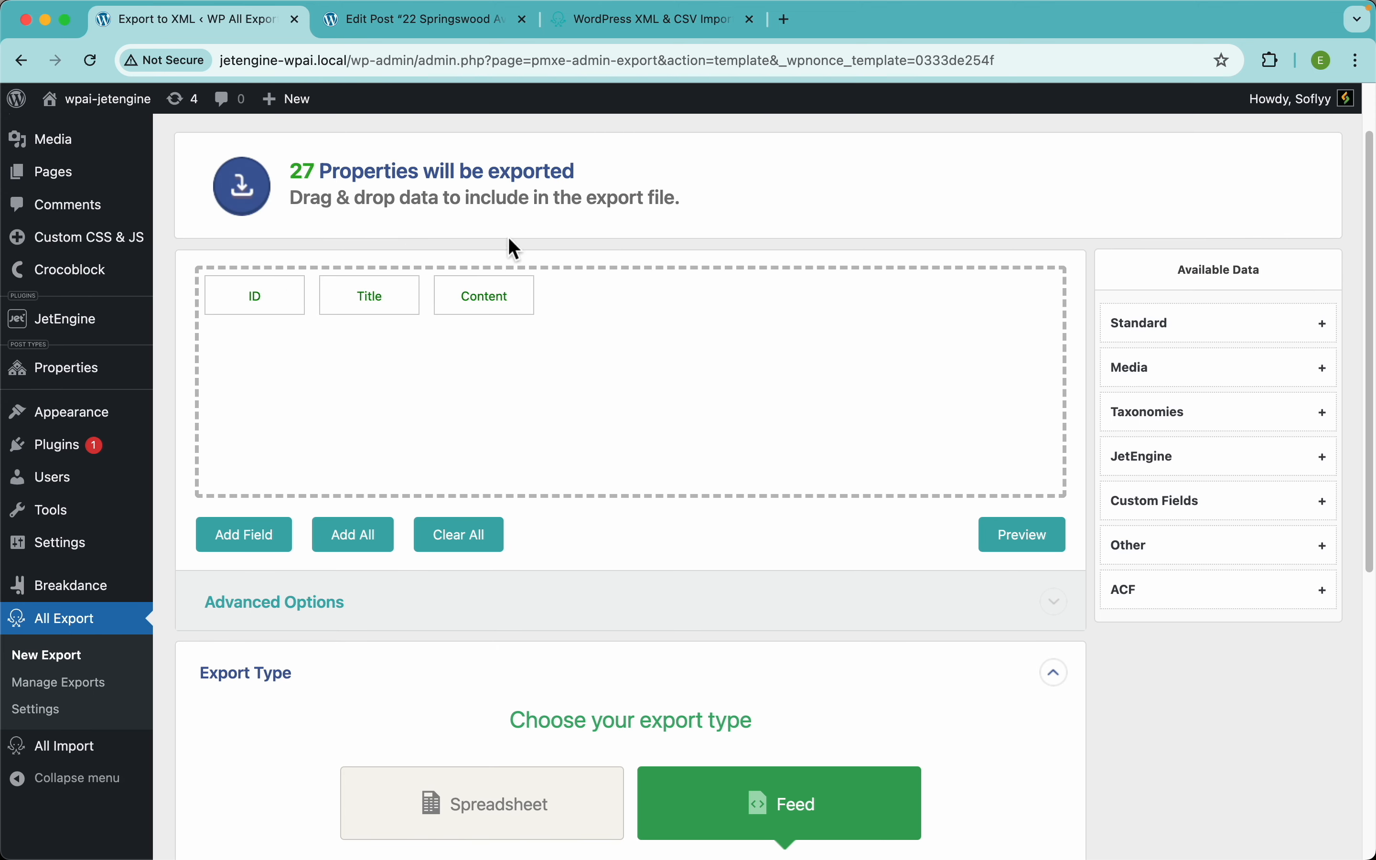
pyautogui.click(1024, 535)
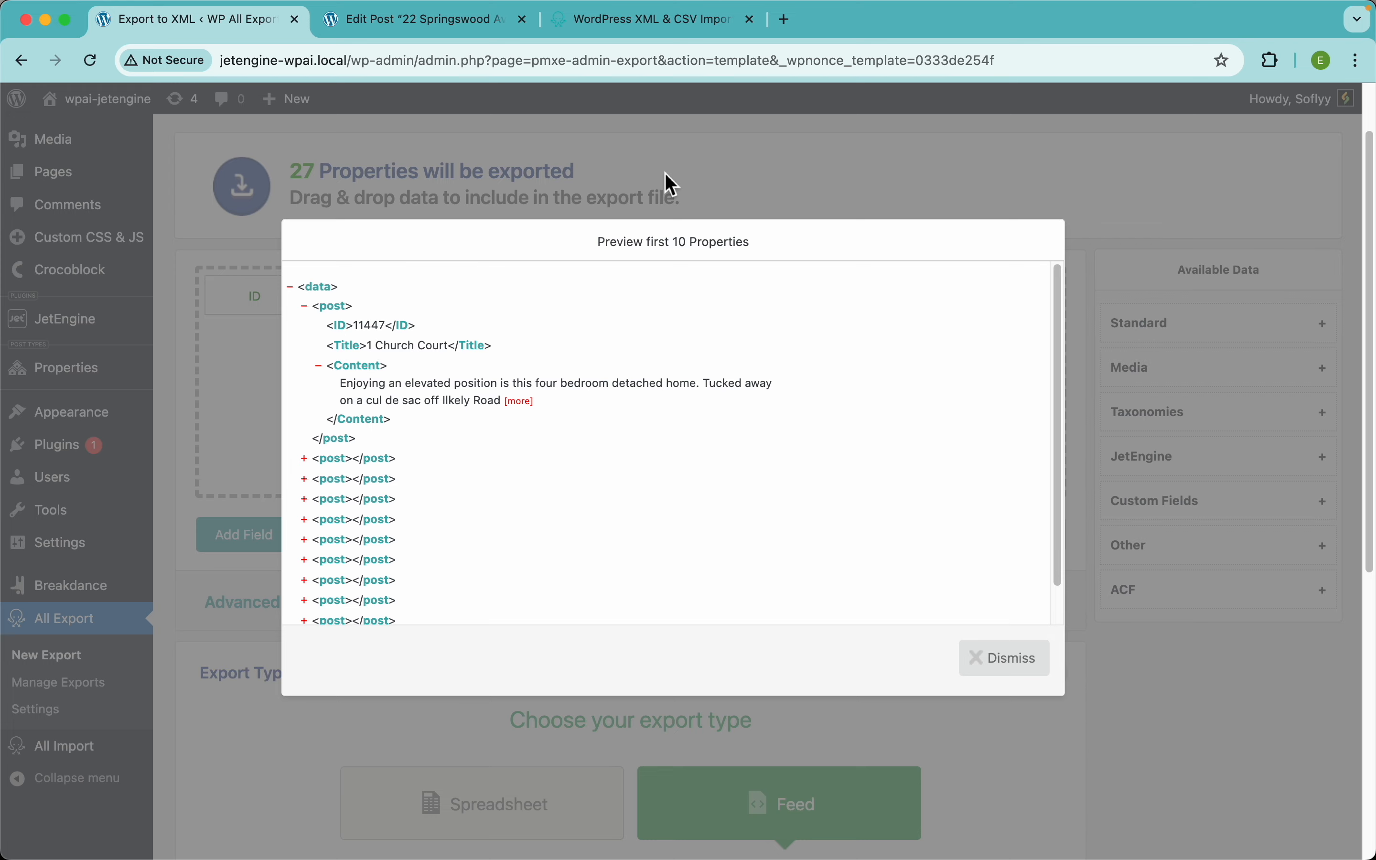
pyautogui.click(670, 188)
pyautogui.scroll(-5, 714, 560)
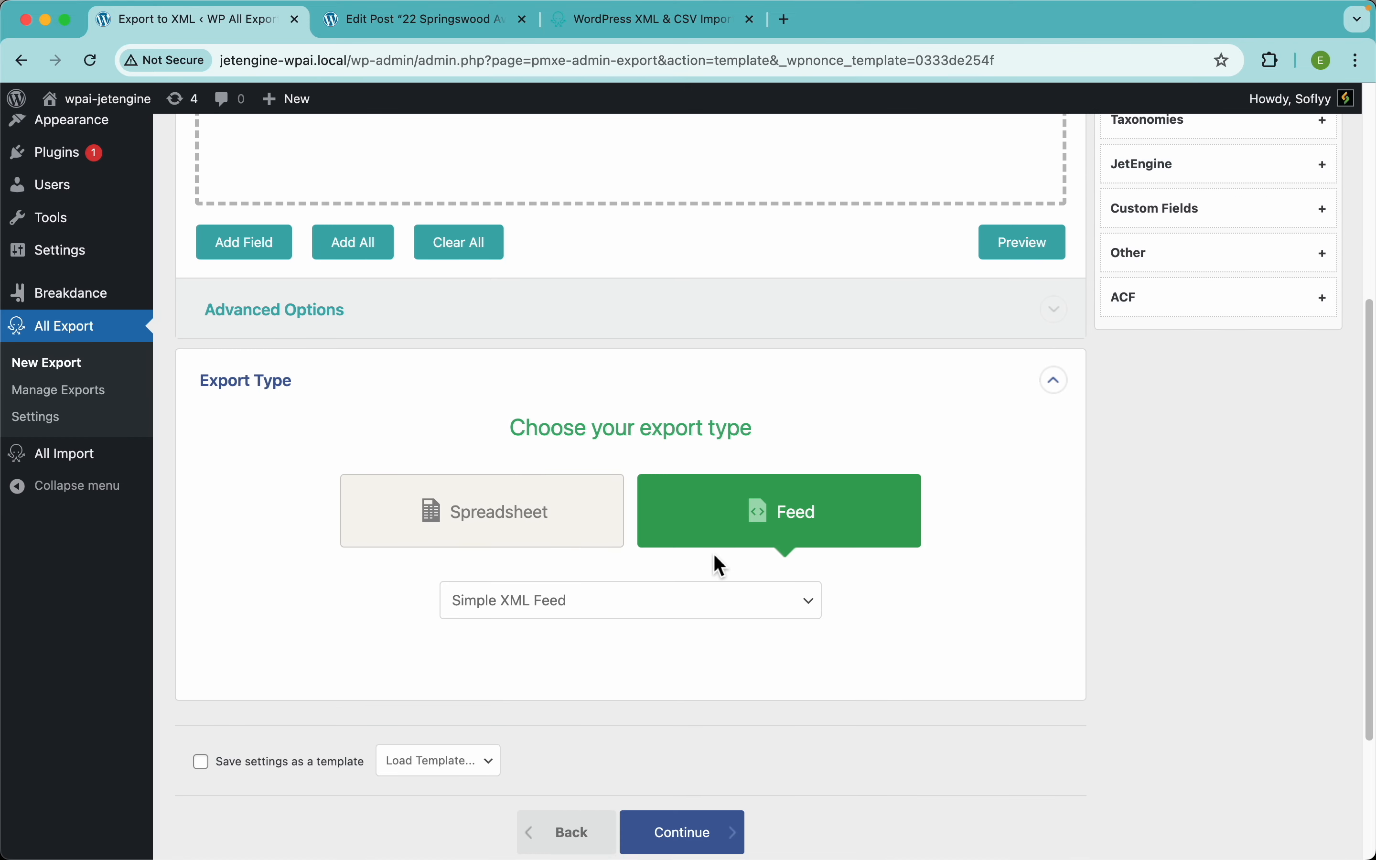
pyautogui.scroll(6, 714, 561)
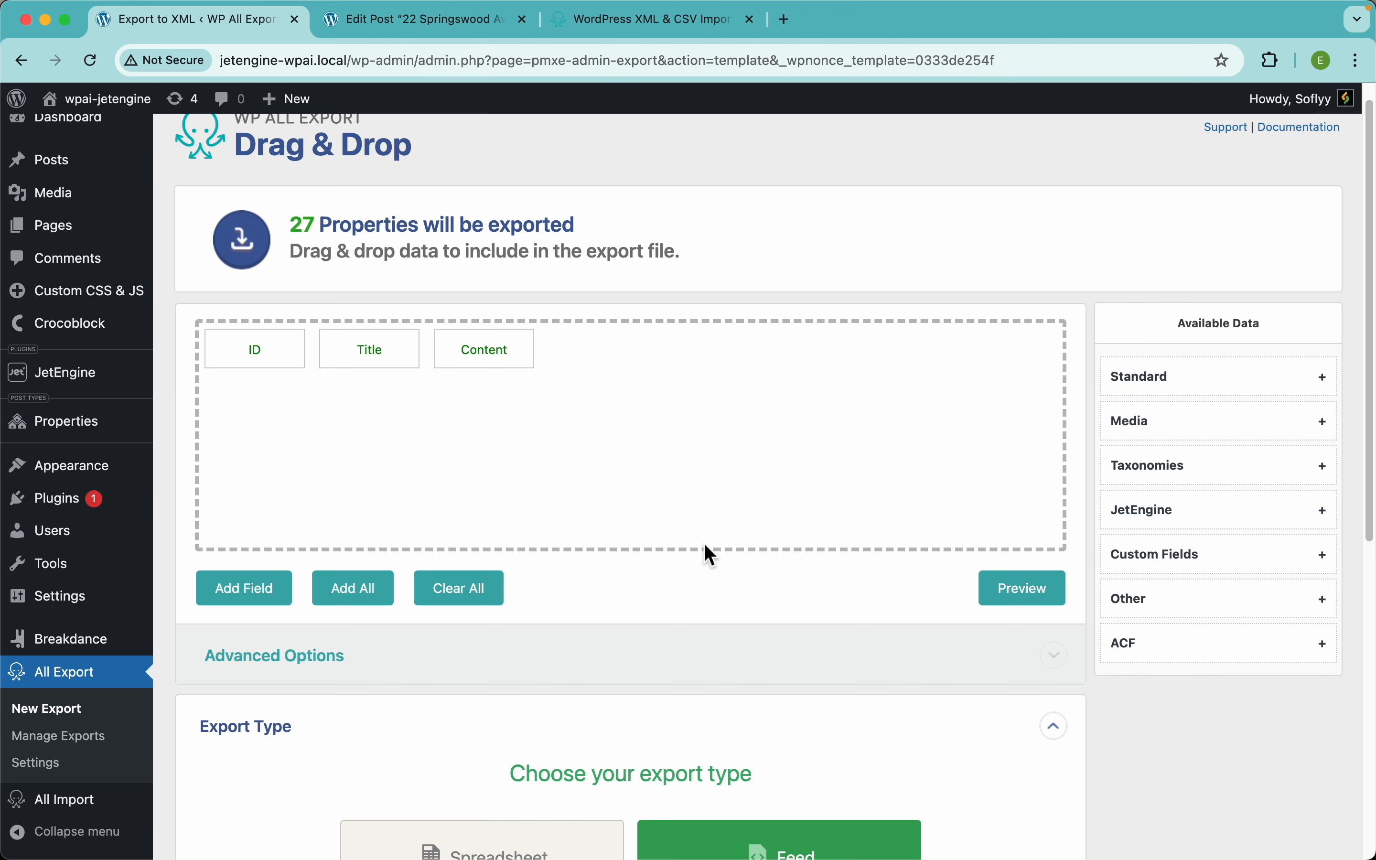
pyautogui.scroll(-3, 706, 552)
pyautogui.scroll(-3, 788, 648)
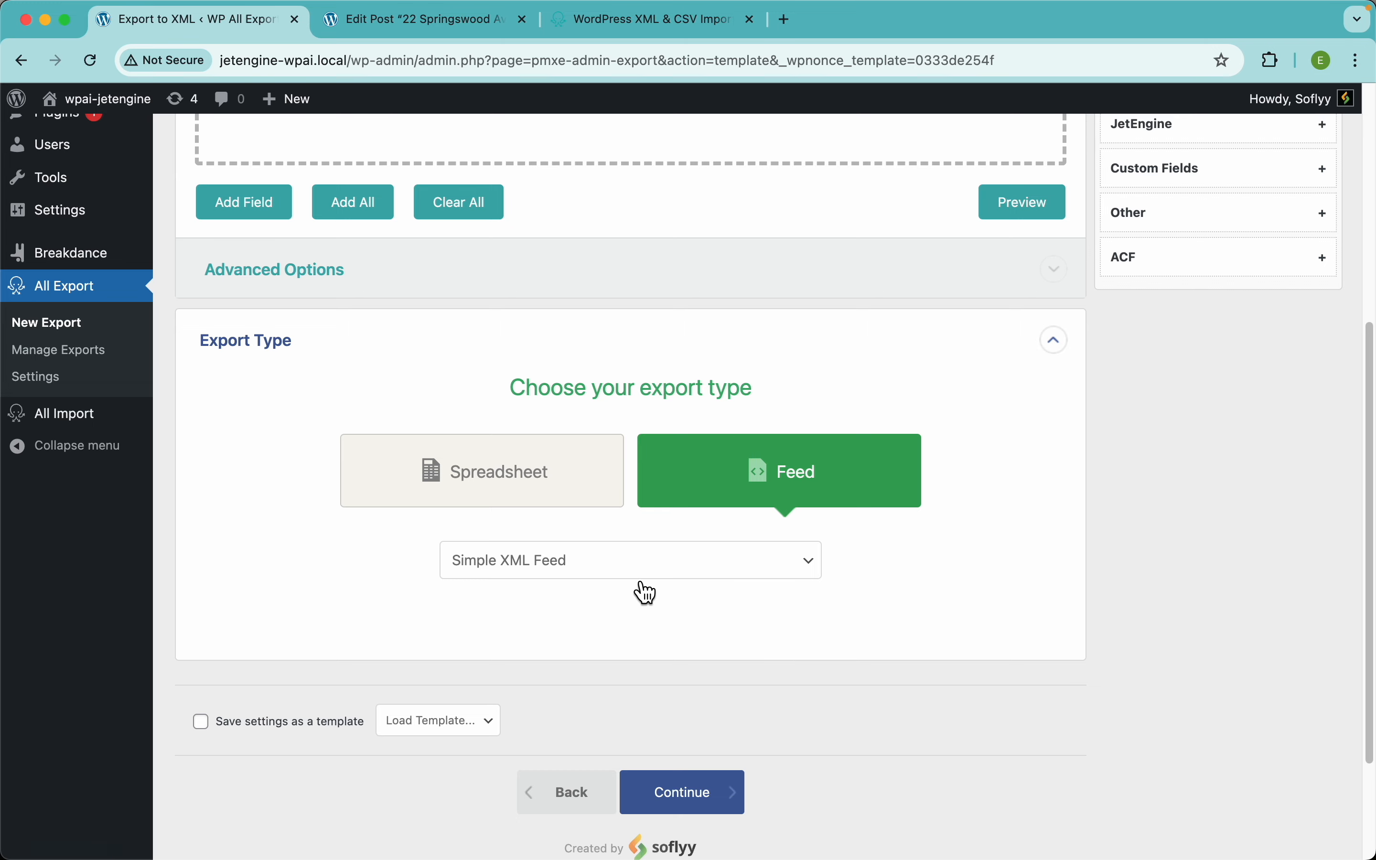
# Step: Switch to Custom XML Feed and drag the JetEngine Short Address field into the template twice
pyautogui.click(637, 569)
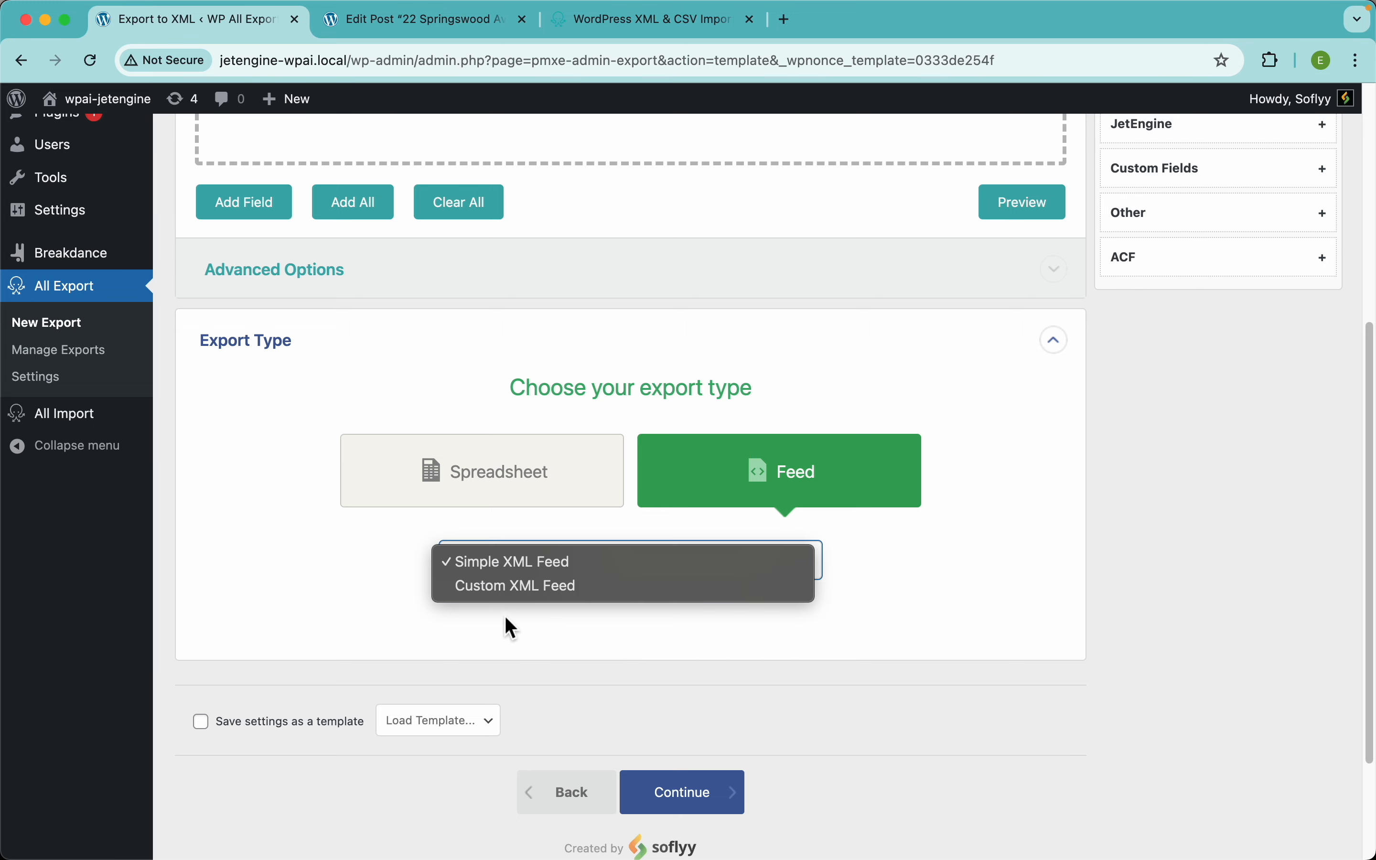
pyautogui.click(546, 592)
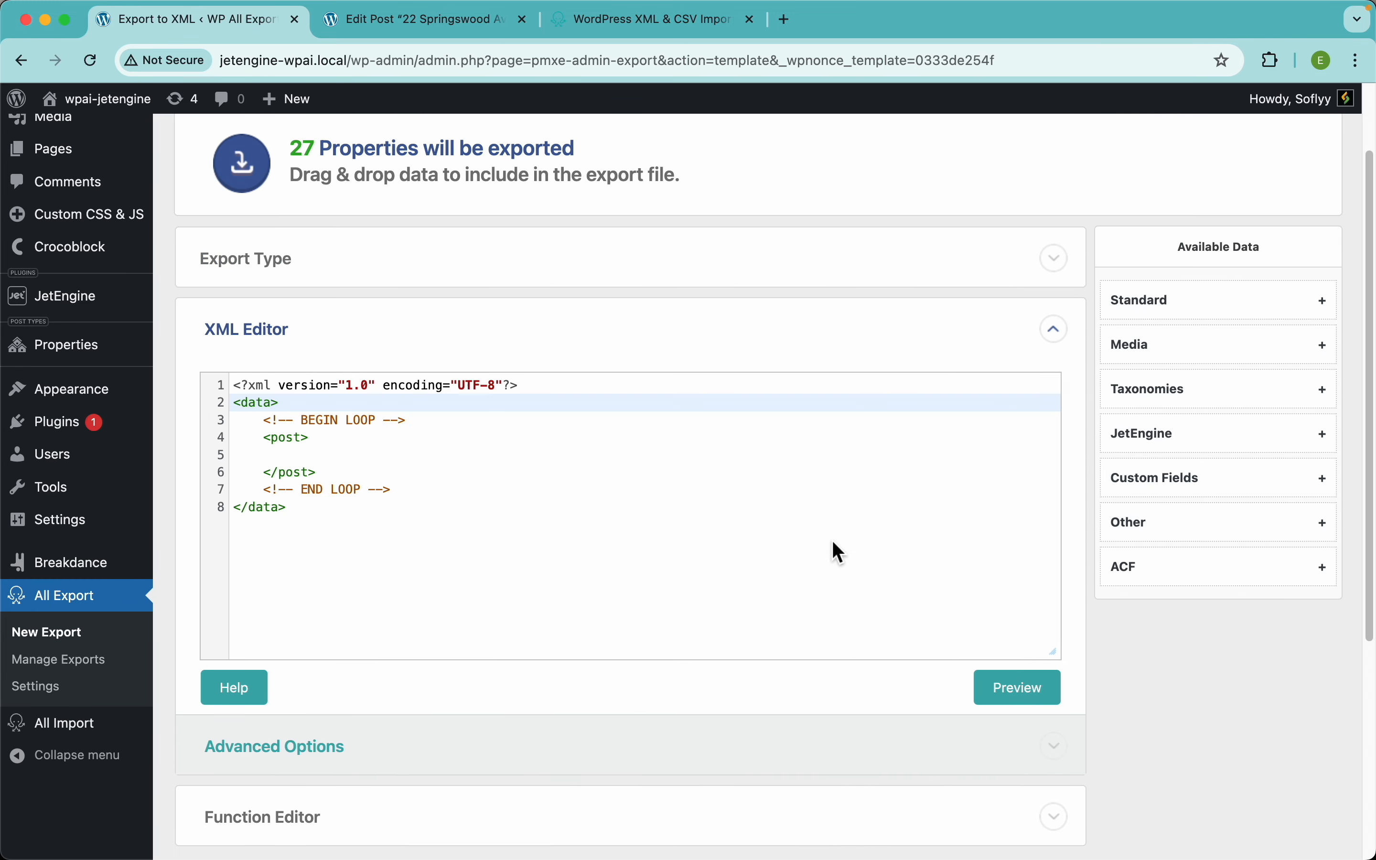
pyautogui.scroll(-2, 832, 546)
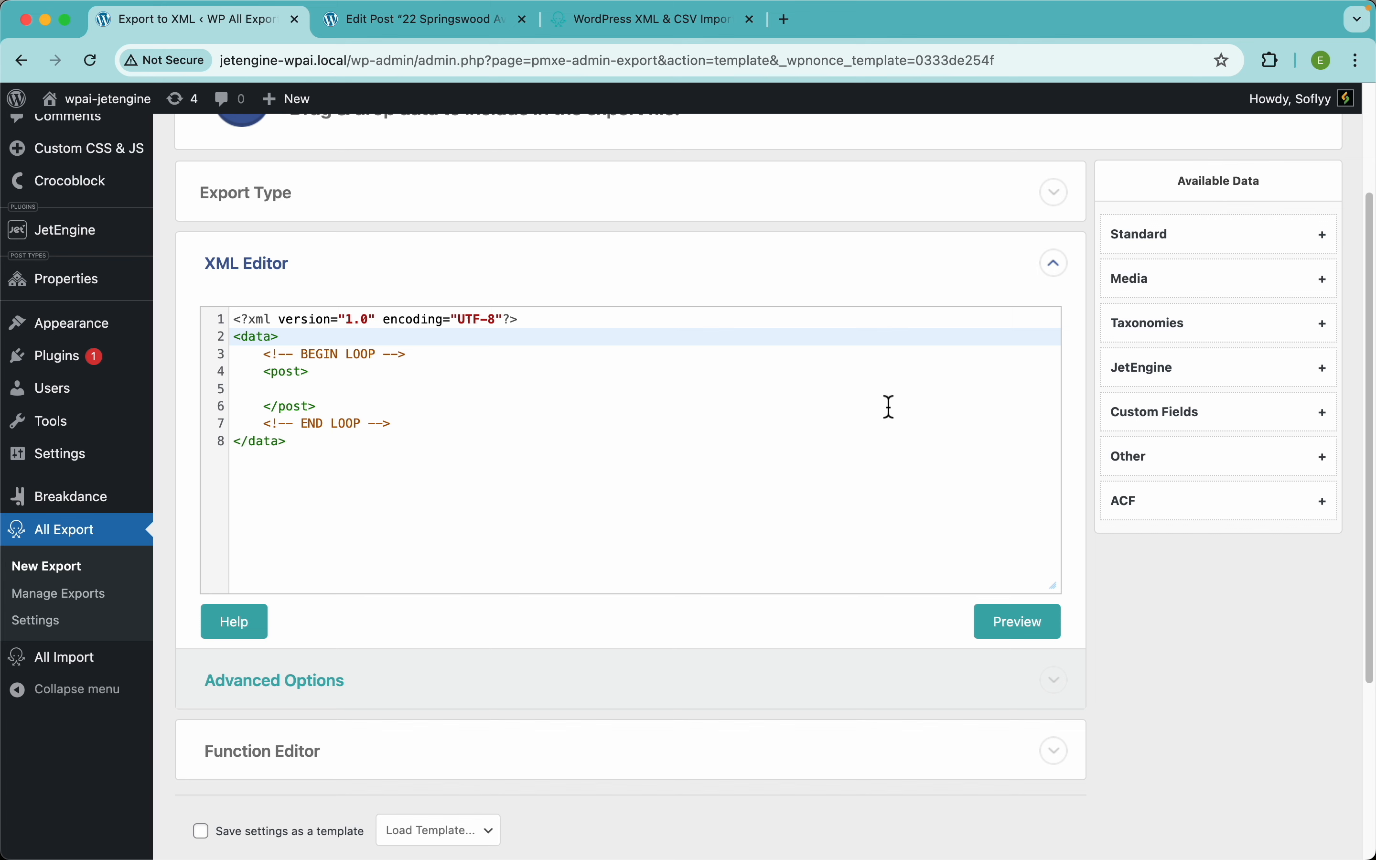
pyautogui.click(1183, 376)
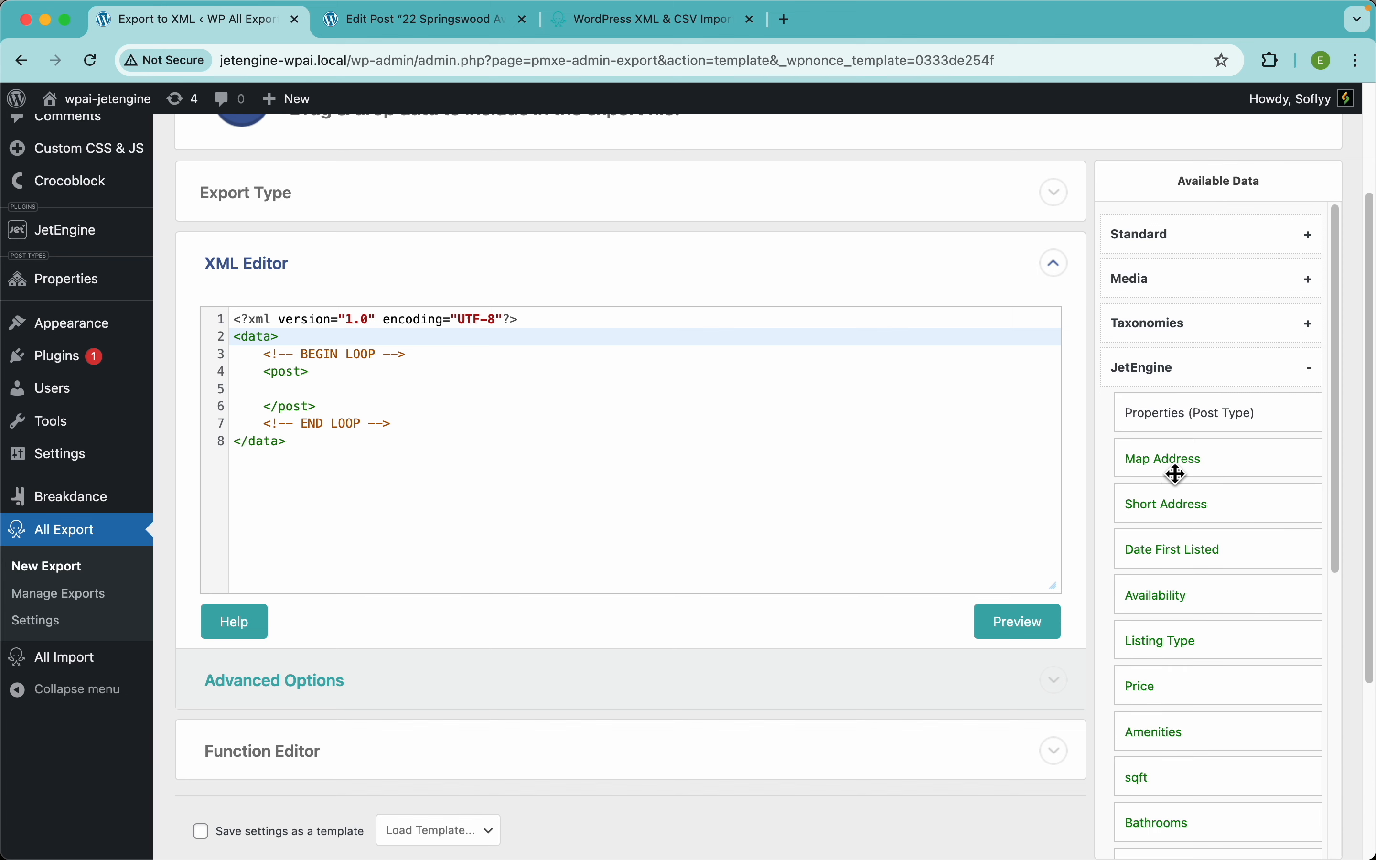
pyautogui.moveTo(1167, 507); pyautogui.dragTo(495, 409)
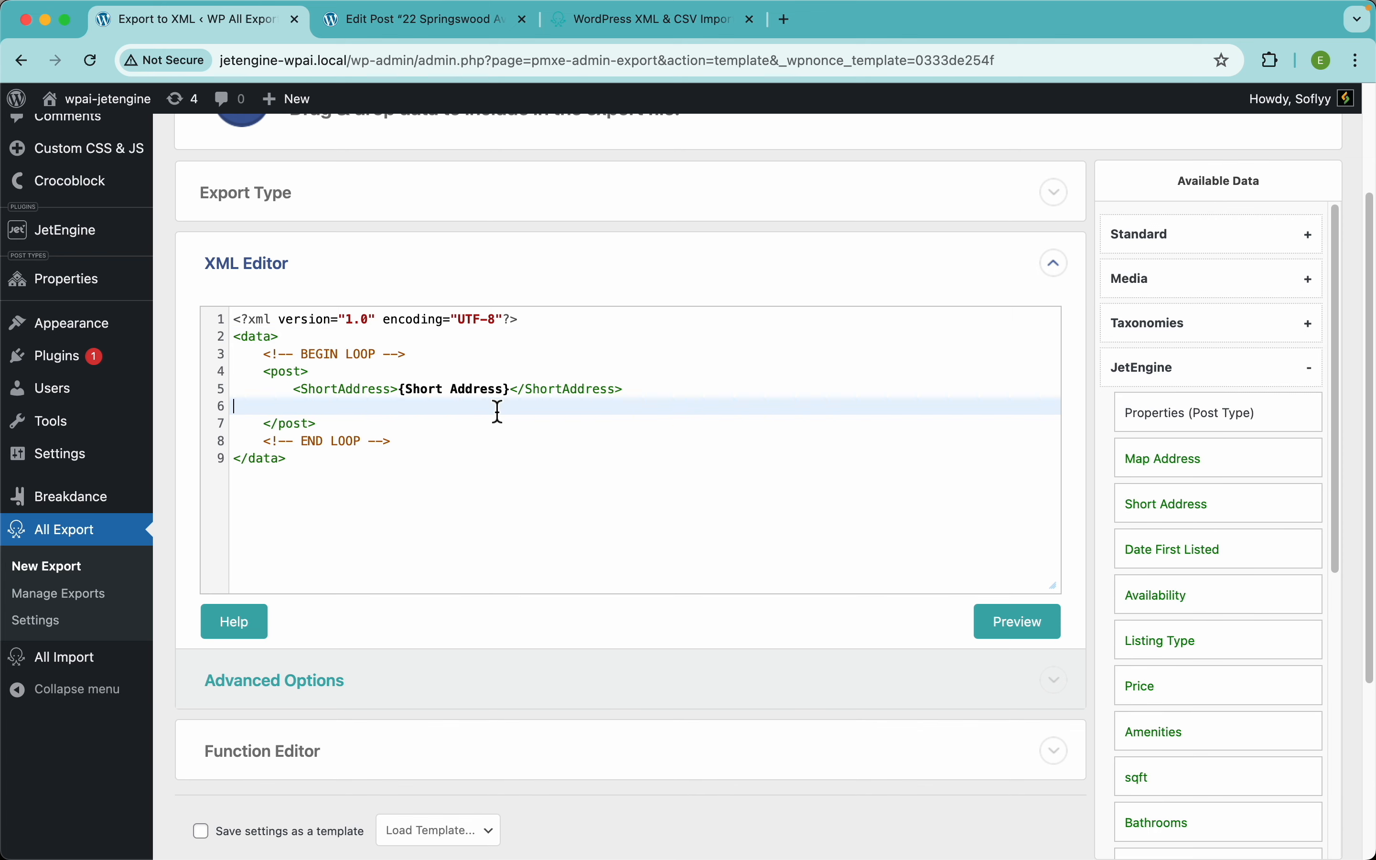
pyautogui.moveTo(1121, 507); pyautogui.dragTo(460, 444)
# Step: Preview the custom XML output with the two ShortAddress elements, then close it
pyautogui.click(1041, 631)
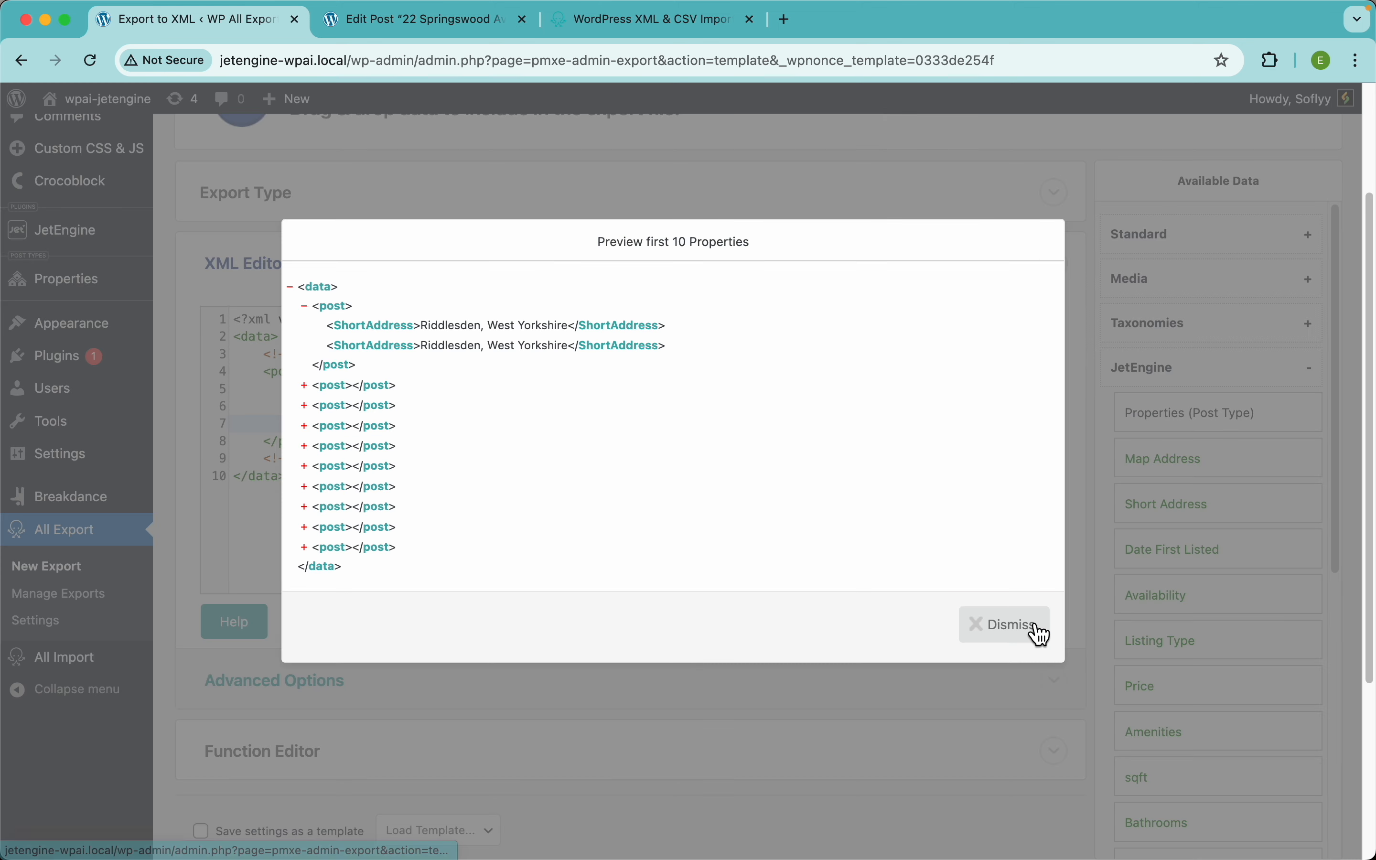
pyautogui.click(688, 172)
pyautogui.scroll(-5, 399, 387)
pyautogui.scroll(7, 398, 385)
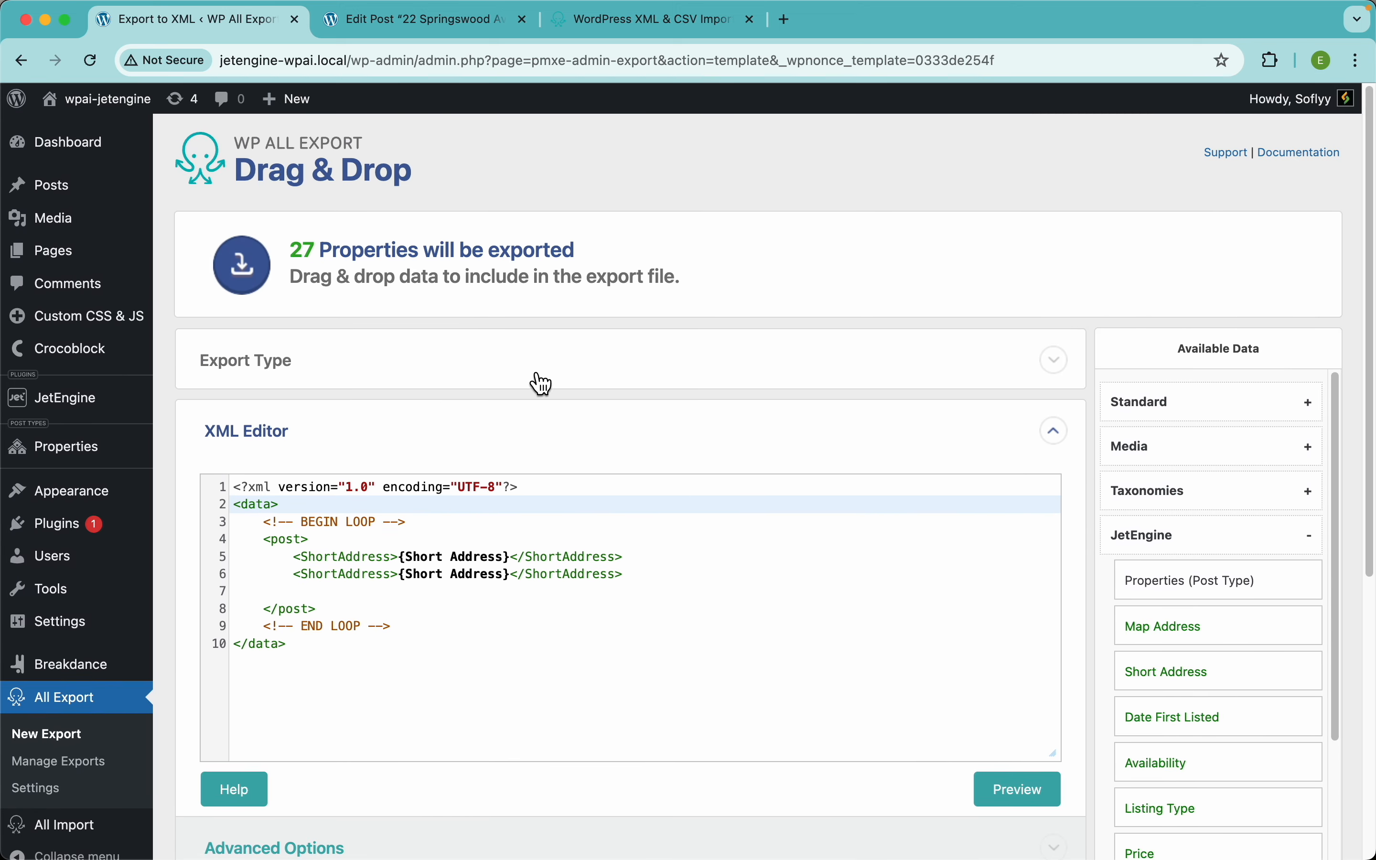
pyautogui.click(523, 370)
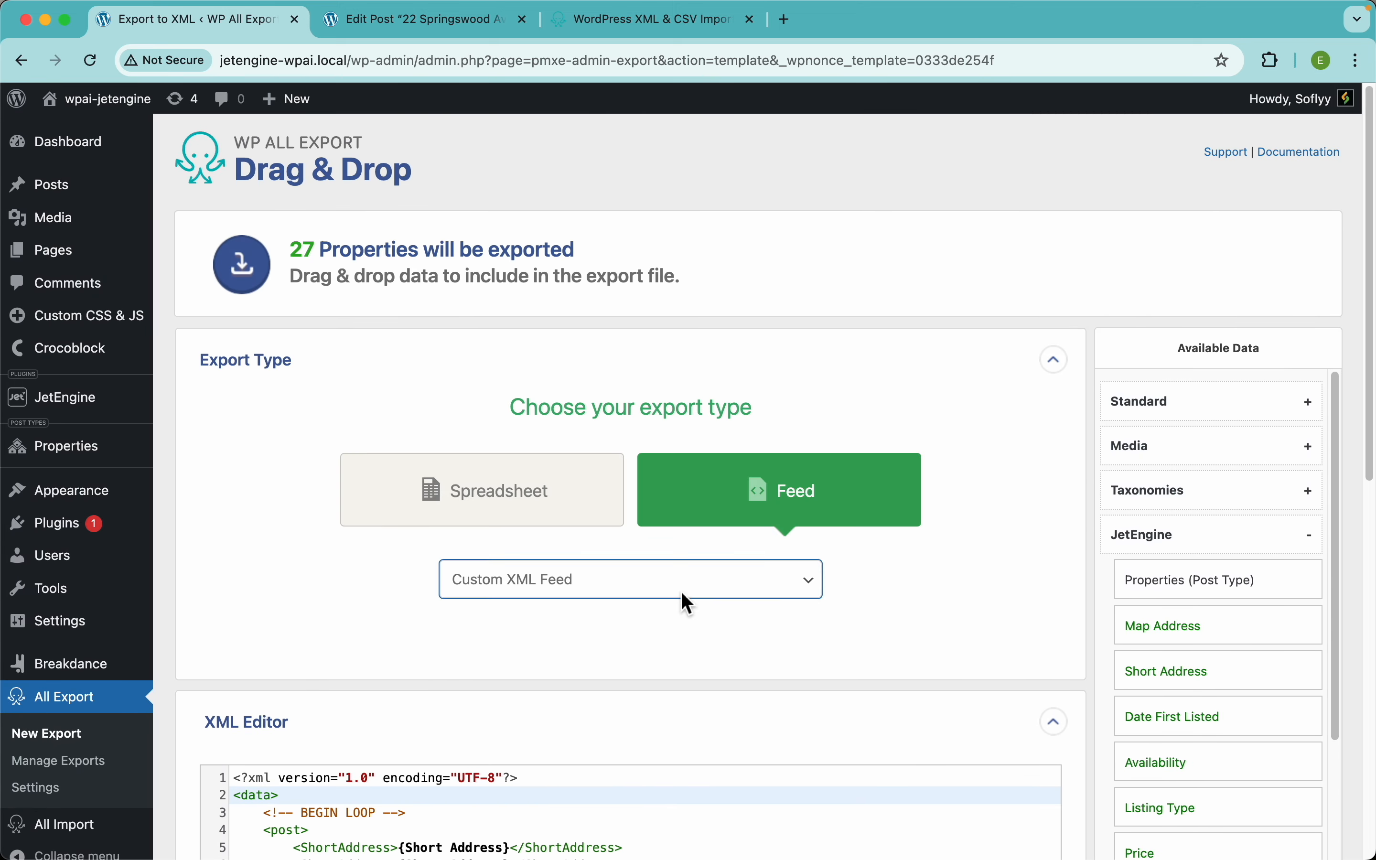
# Step: Switch back to Simple XML Feed and remove the ID field from the export
pyautogui.click(682, 592)
pyautogui.click(578, 561)
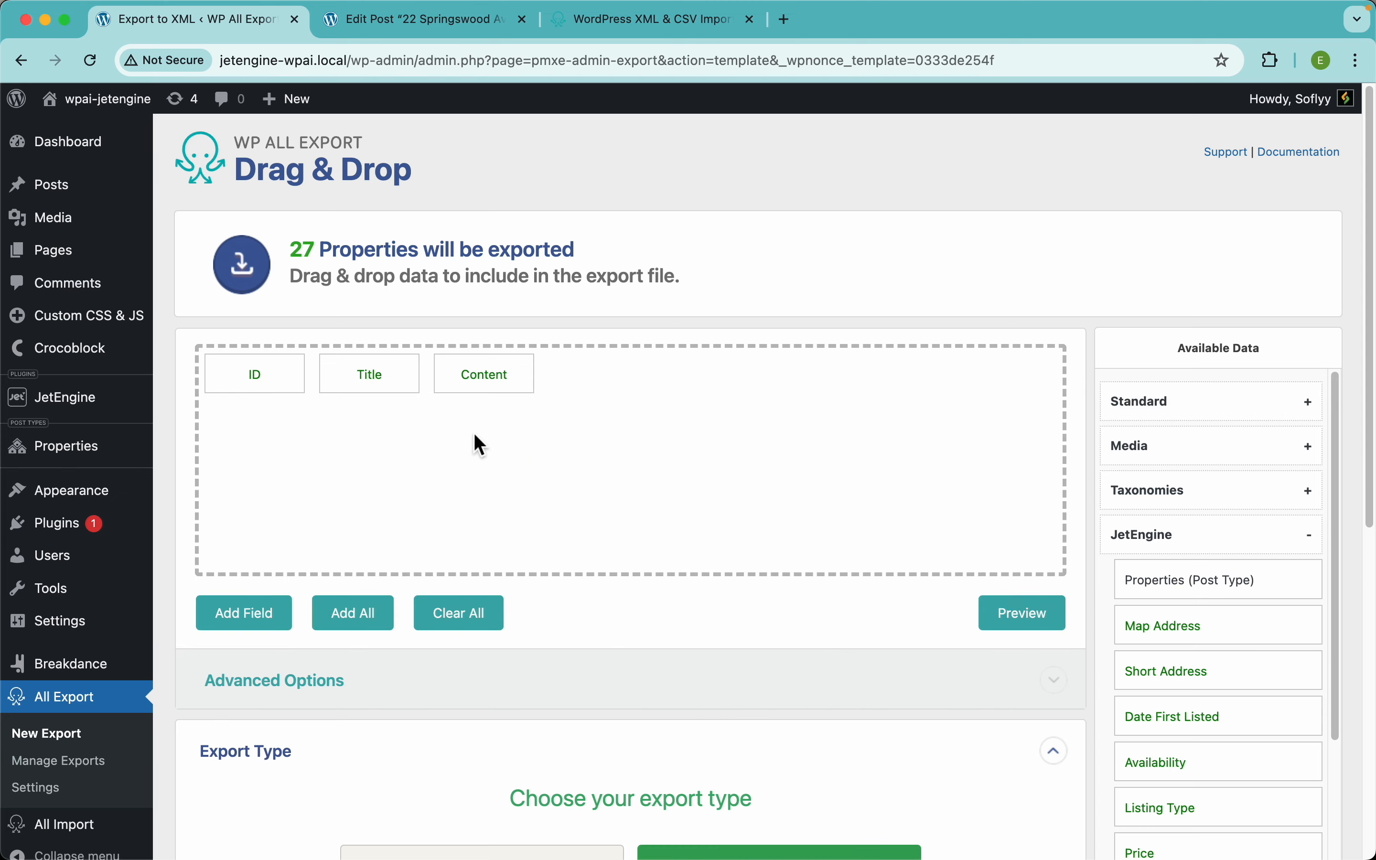
pyautogui.moveTo(280, 387); pyautogui.dragTo(424, 286)
pyautogui.scroll(-3, 1209, 529)
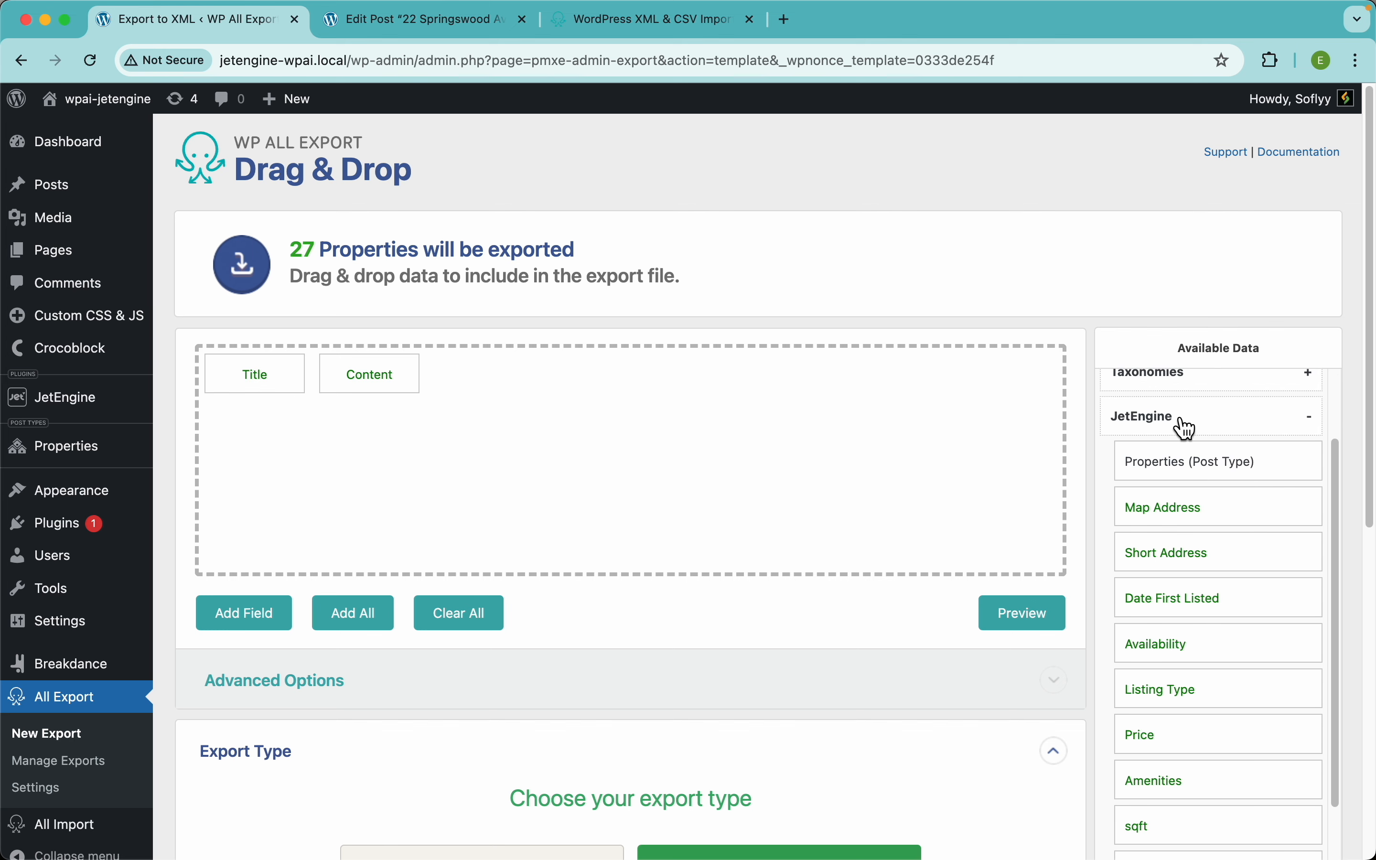
pyautogui.scroll(-4, 1237, 628)
pyautogui.scroll(-5, 1234, 626)
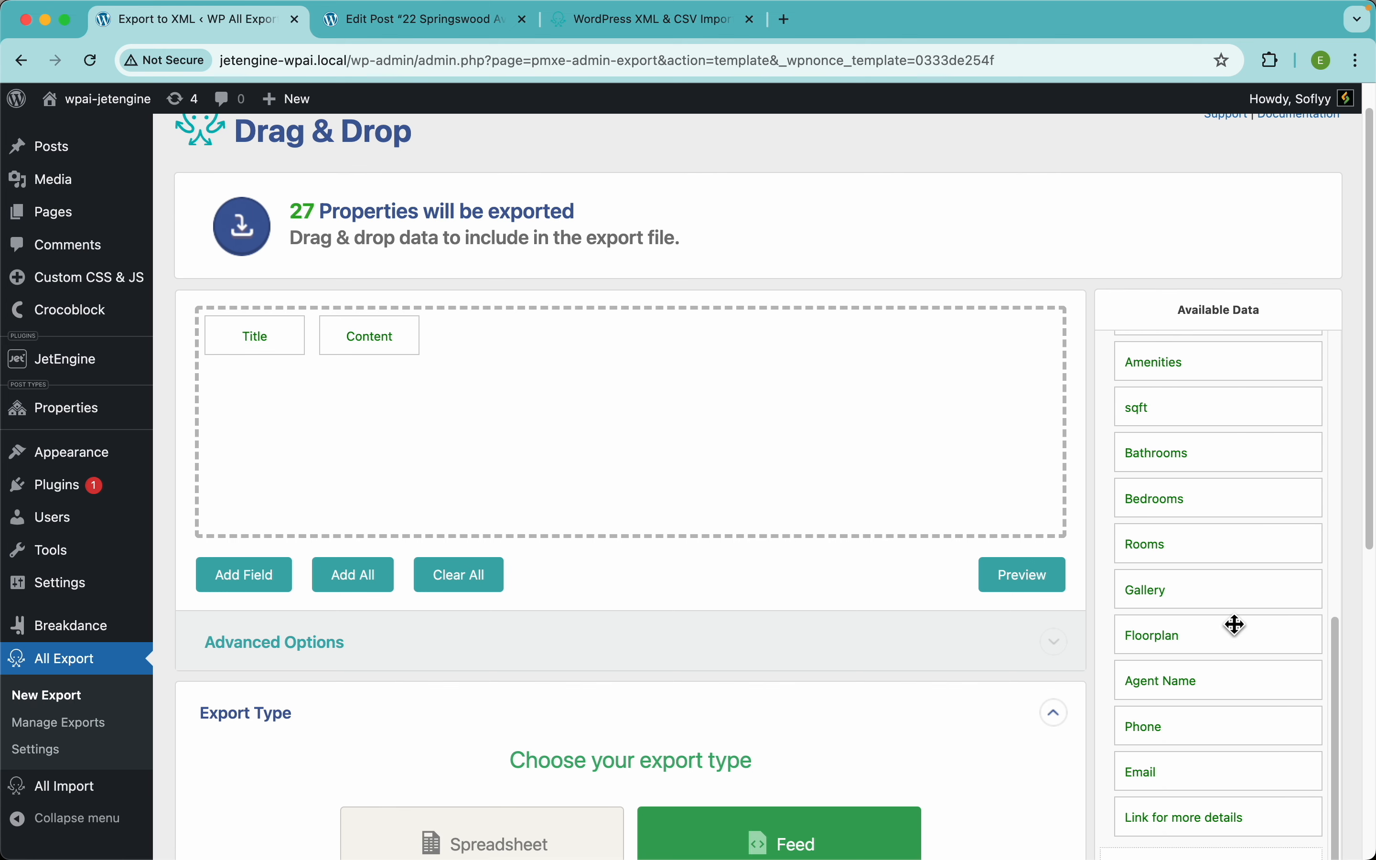
pyautogui.scroll(8, 1234, 626)
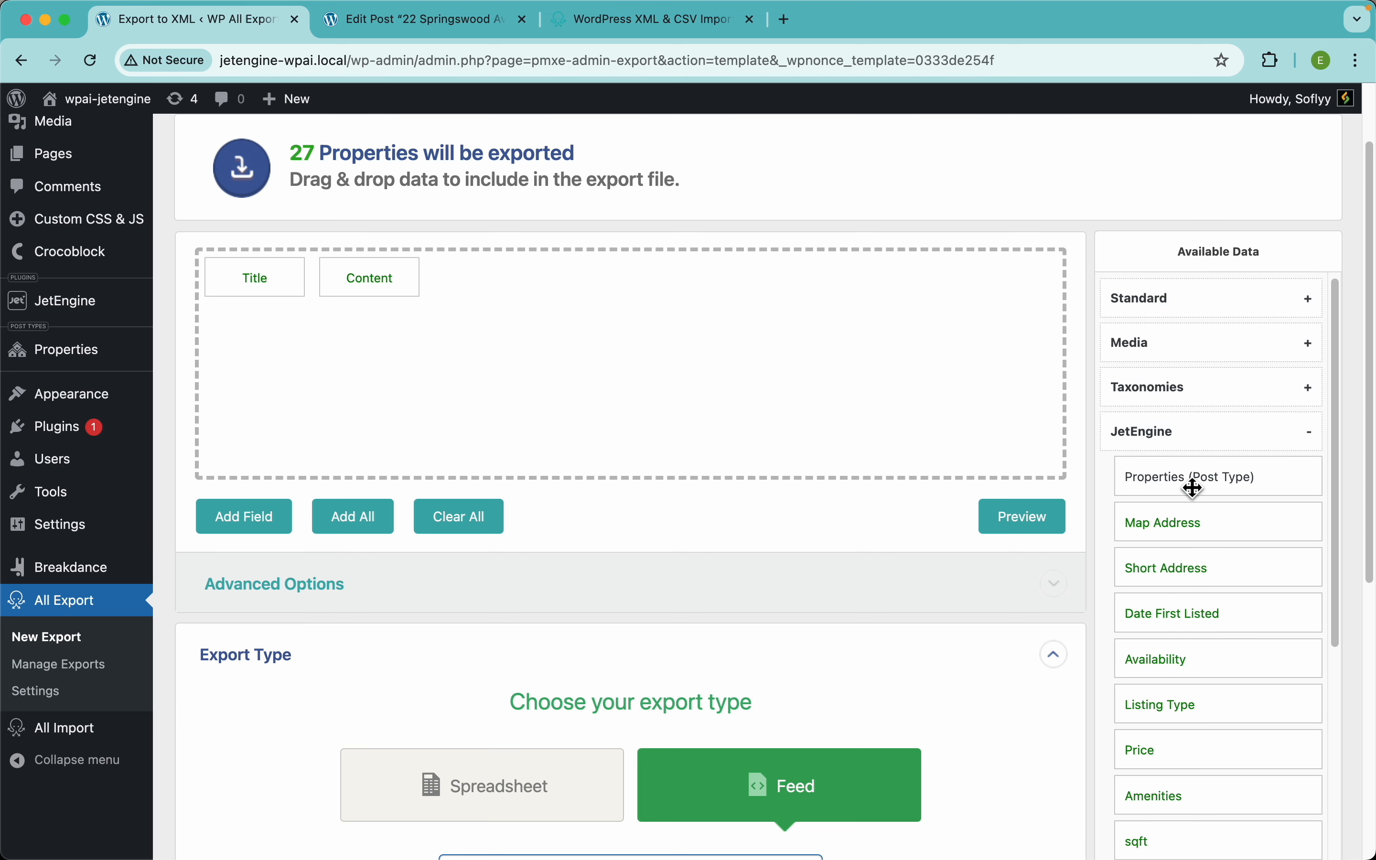
pyautogui.scroll(5, 1191, 477)
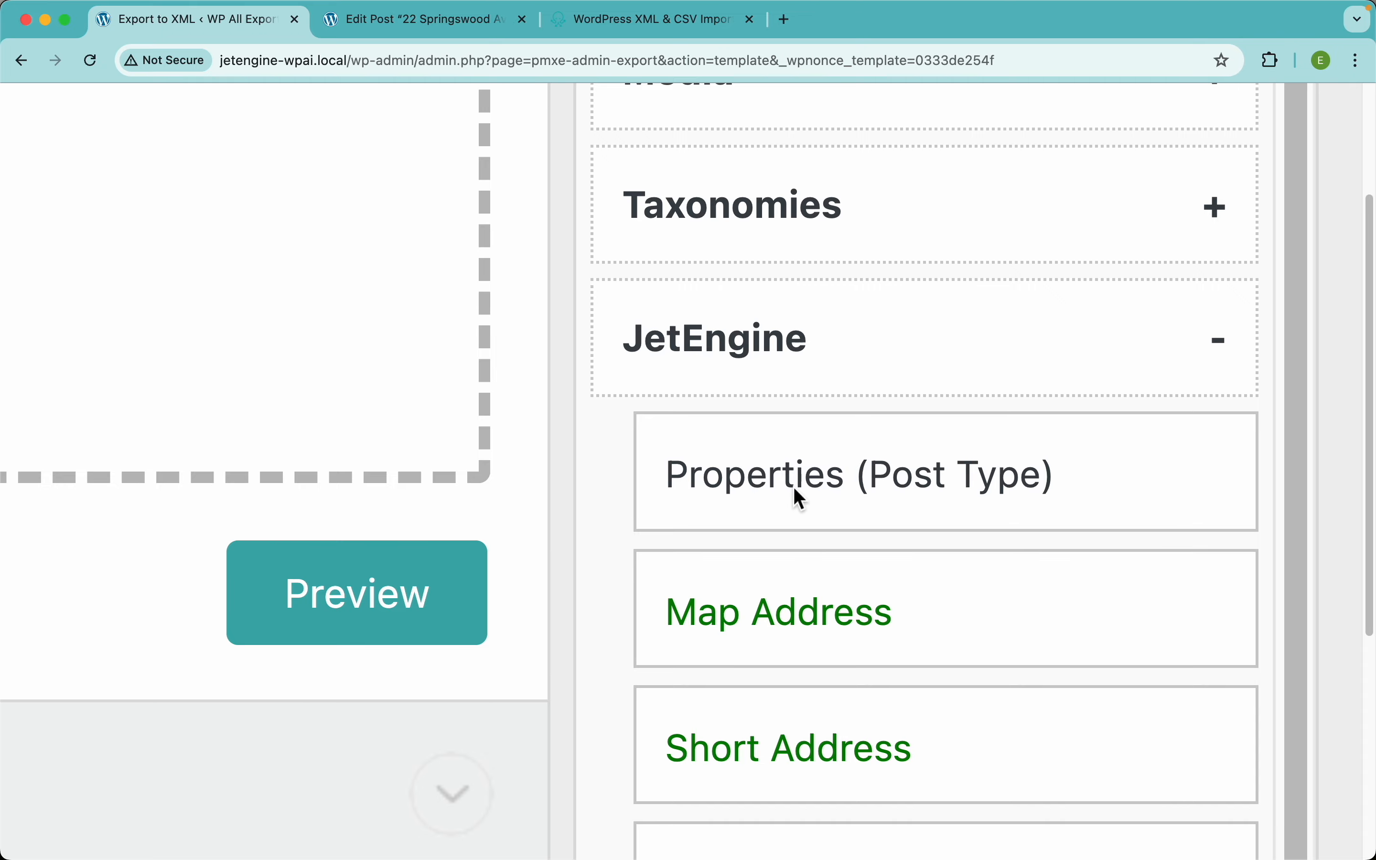
pyautogui.scroll(-5, 850, 502)
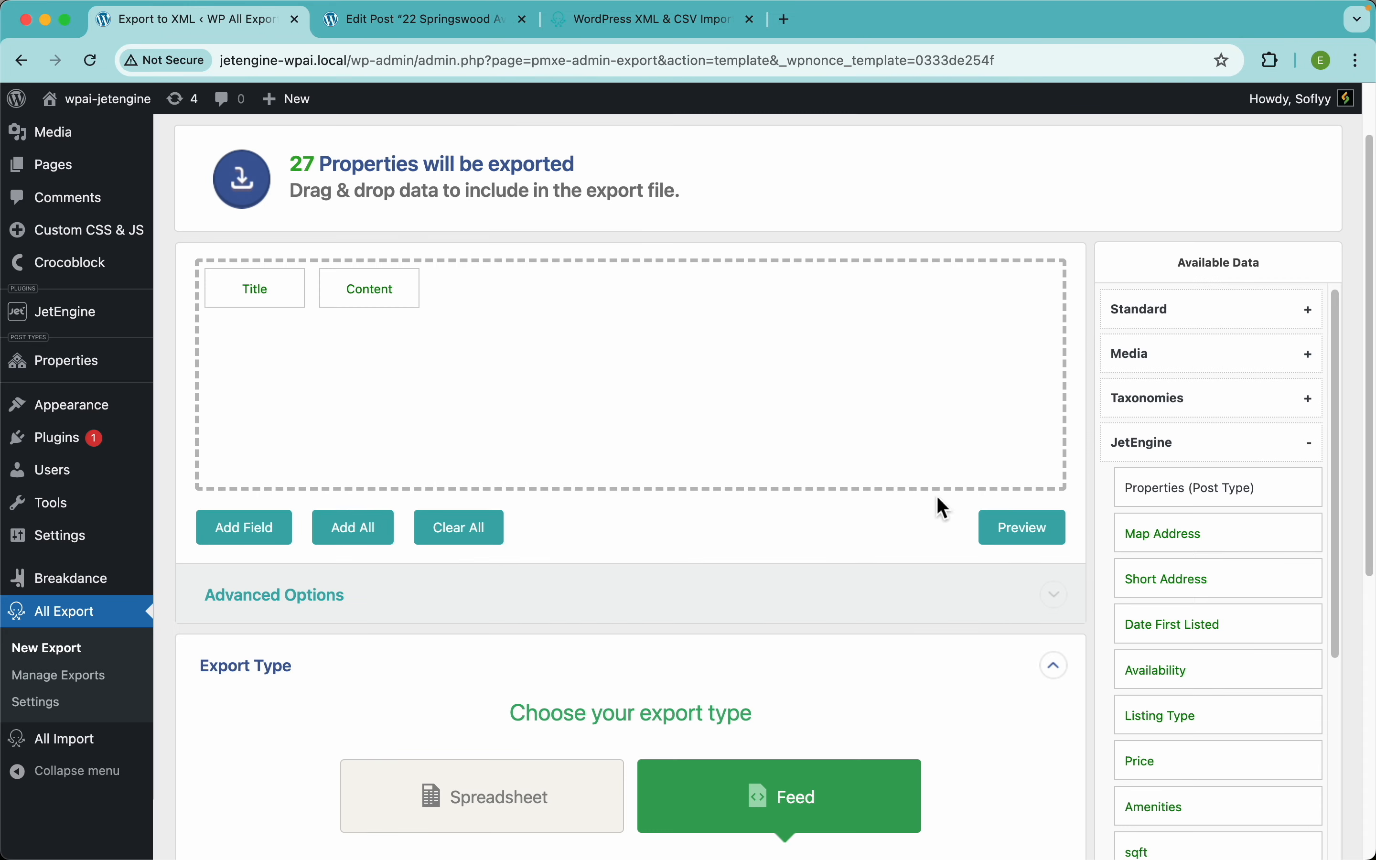
# Step: Add Map Address, Short Address and Date First Listed, then preview the XML
pyautogui.moveTo(1180, 538); pyautogui.dragTo(867, 415)
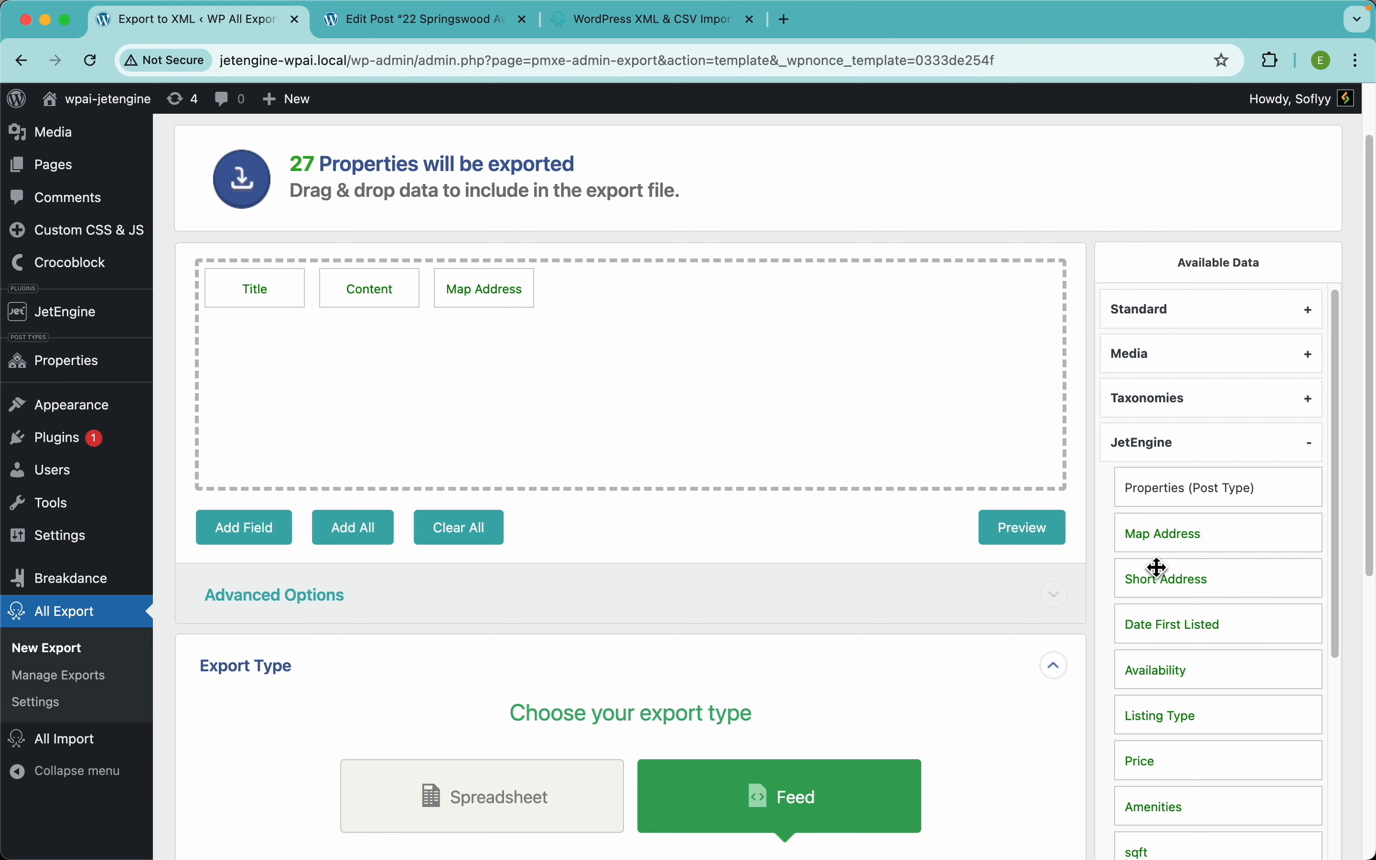
pyautogui.moveTo(1155, 569); pyautogui.dragTo(976, 485)
pyautogui.moveTo(1181, 614); pyautogui.dragTo(755, 436)
pyautogui.click(1036, 544)
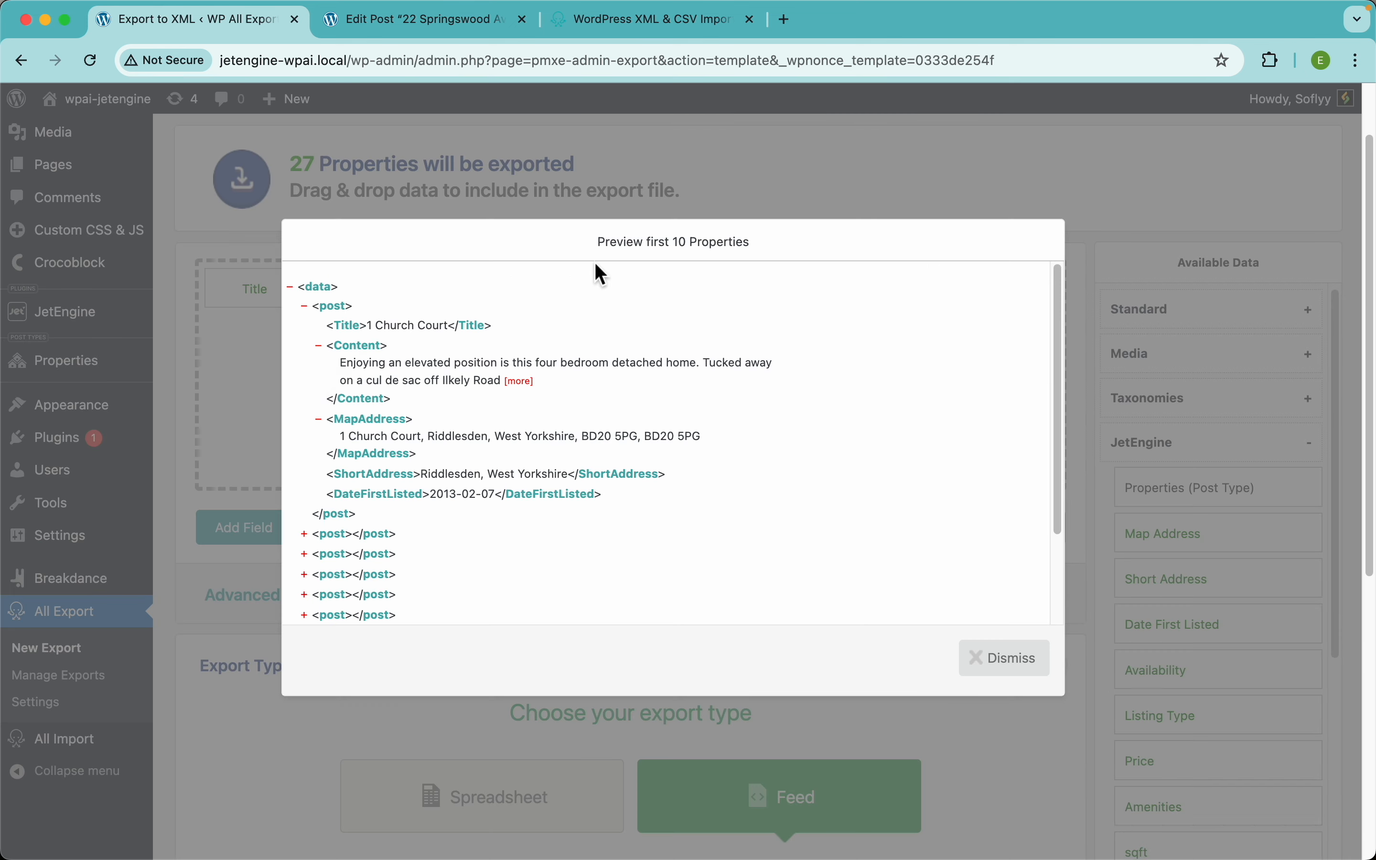
pyautogui.click(1003, 650)
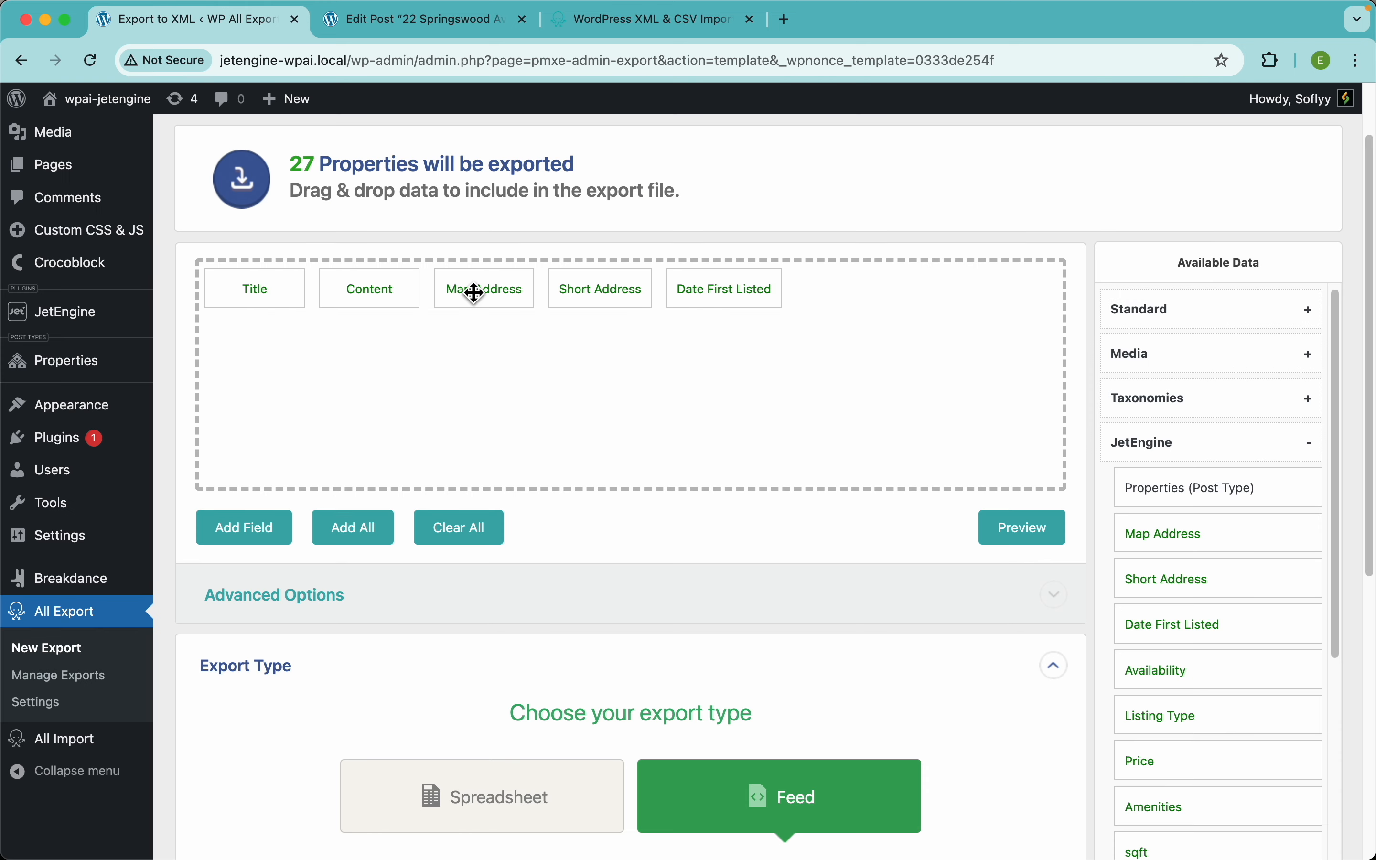
# Step: Remove Map Address, add all JetEngine fields at once, then clear every field
pyautogui.moveTo(470, 290); pyautogui.dragTo(488, 244)
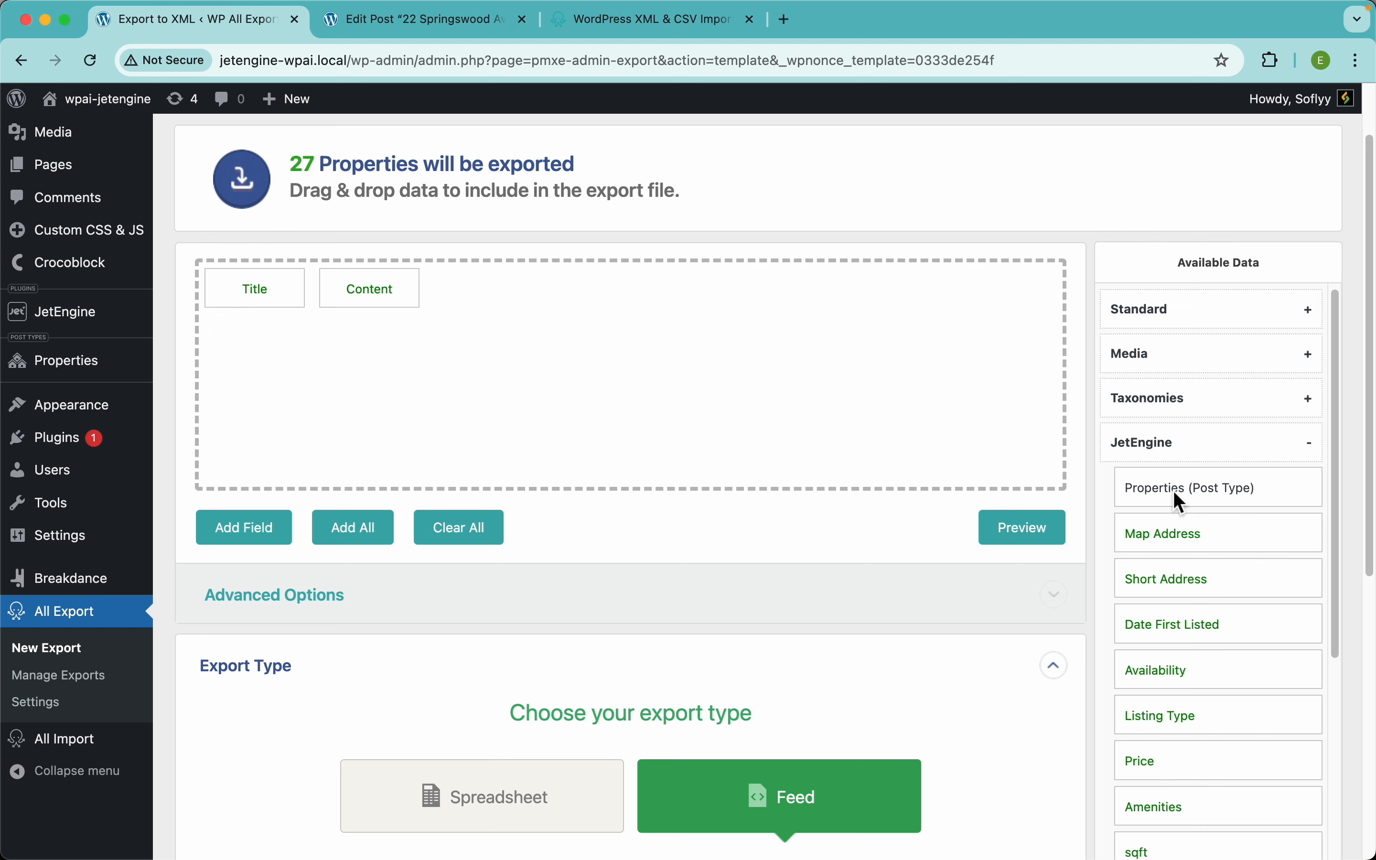
pyautogui.moveTo(1180, 501); pyautogui.dragTo(804, 427)
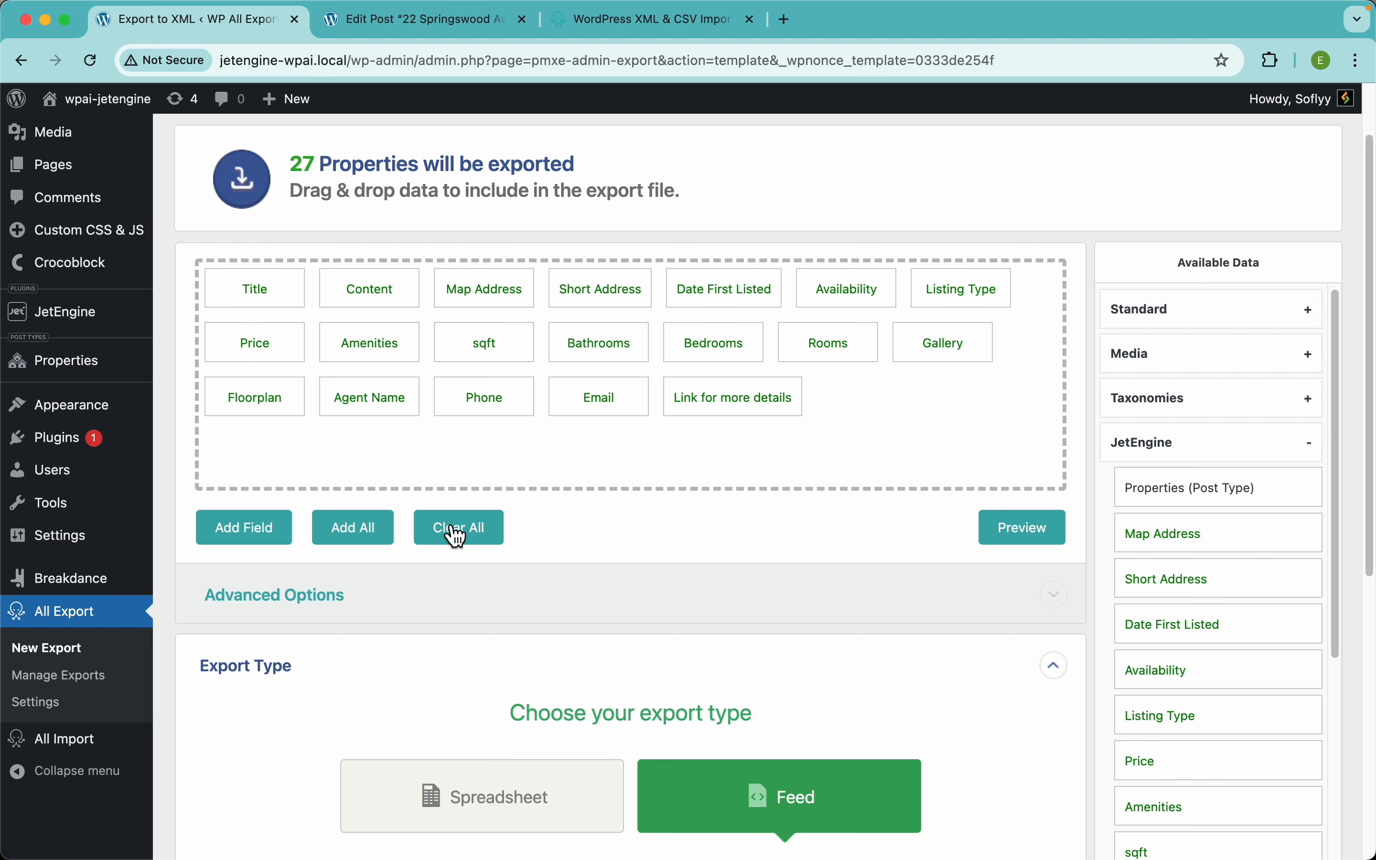
pyautogui.click(458, 537)
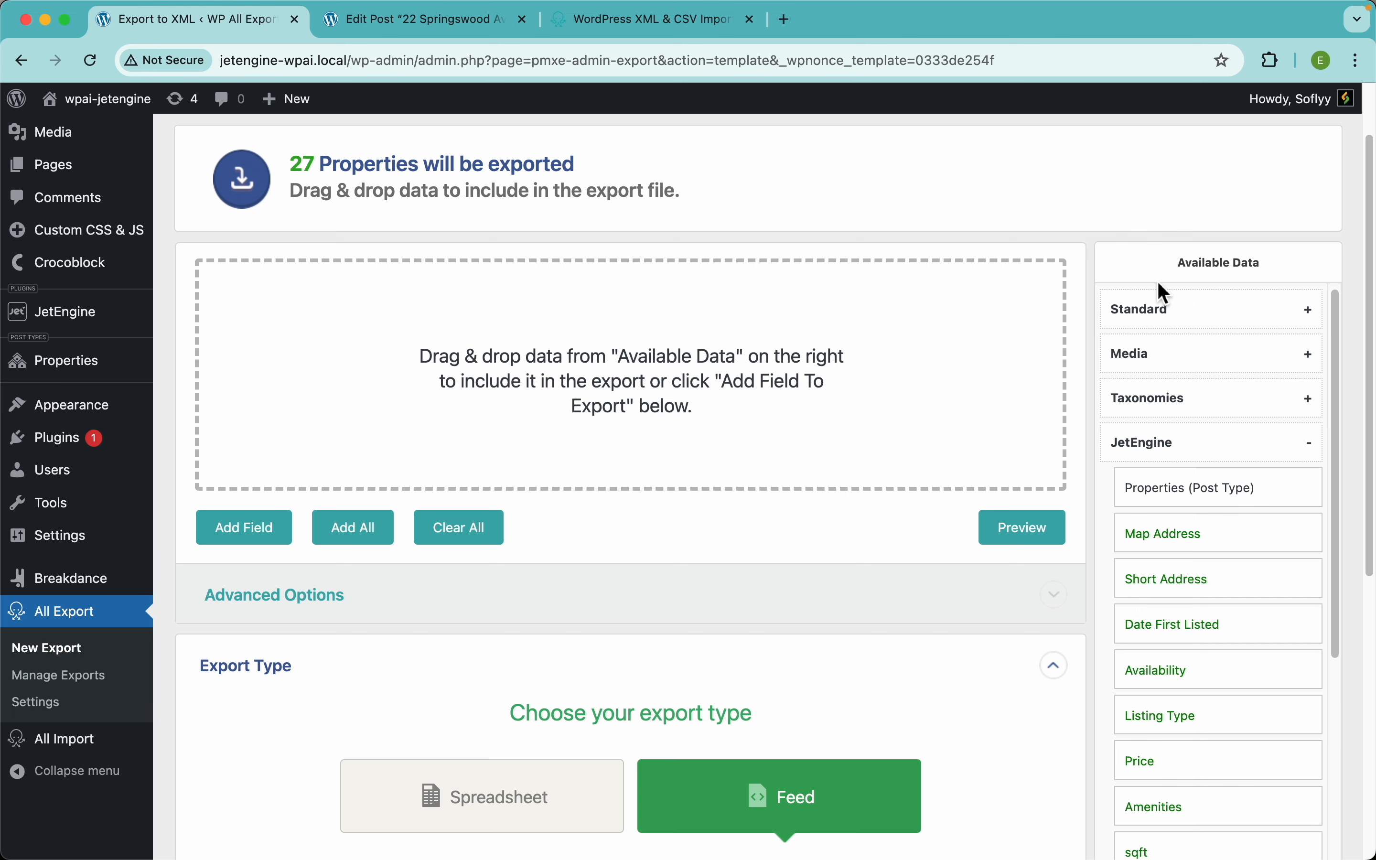
# Step: Add the post Title field and rename its element PropertyName
pyautogui.click(1189, 316)
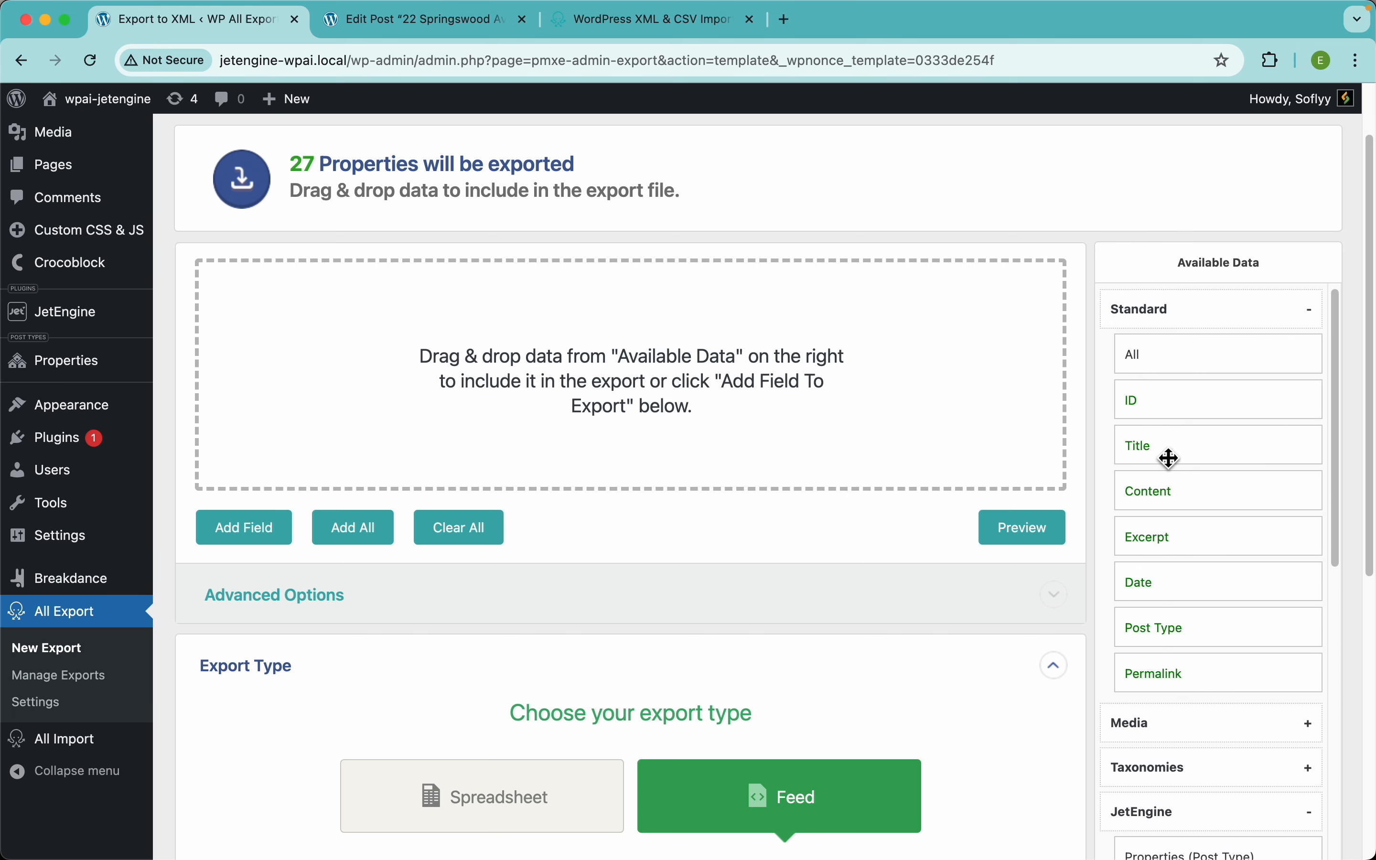
pyautogui.moveTo(1177, 454); pyautogui.dragTo(698, 408)
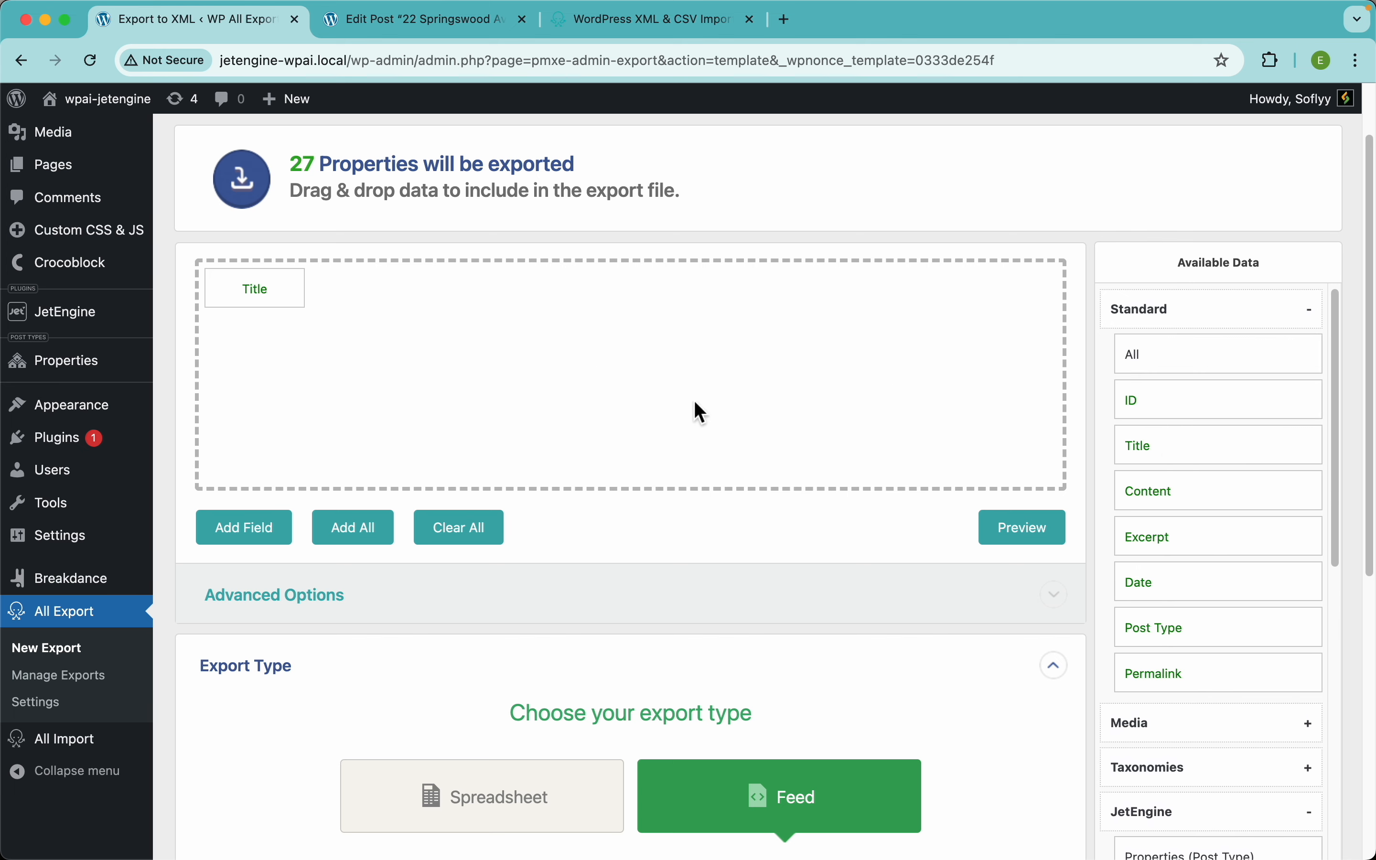
pyautogui.click(269, 290)
pyautogui.doubleClick(373, 247)
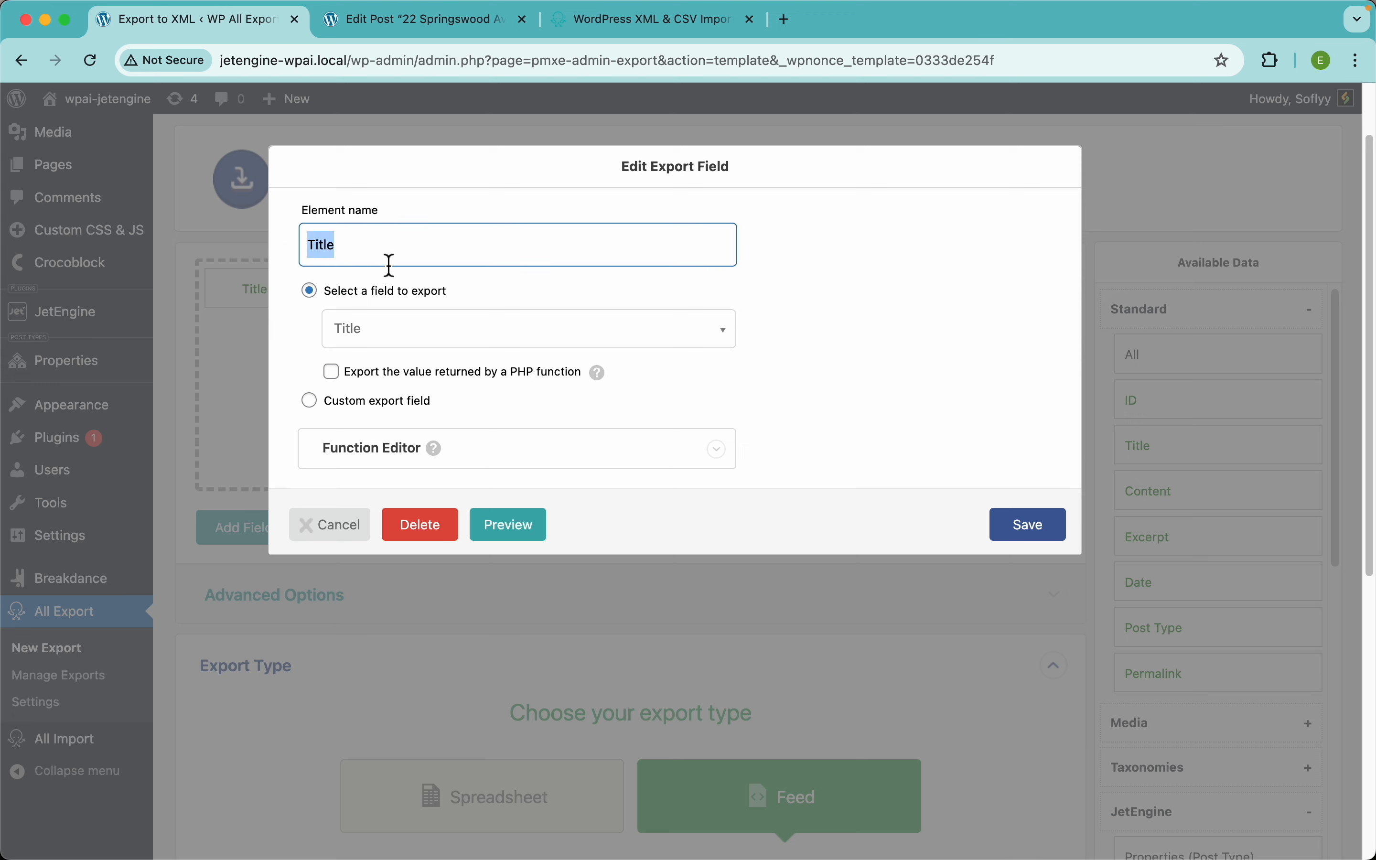
pyautogui.write('Name')
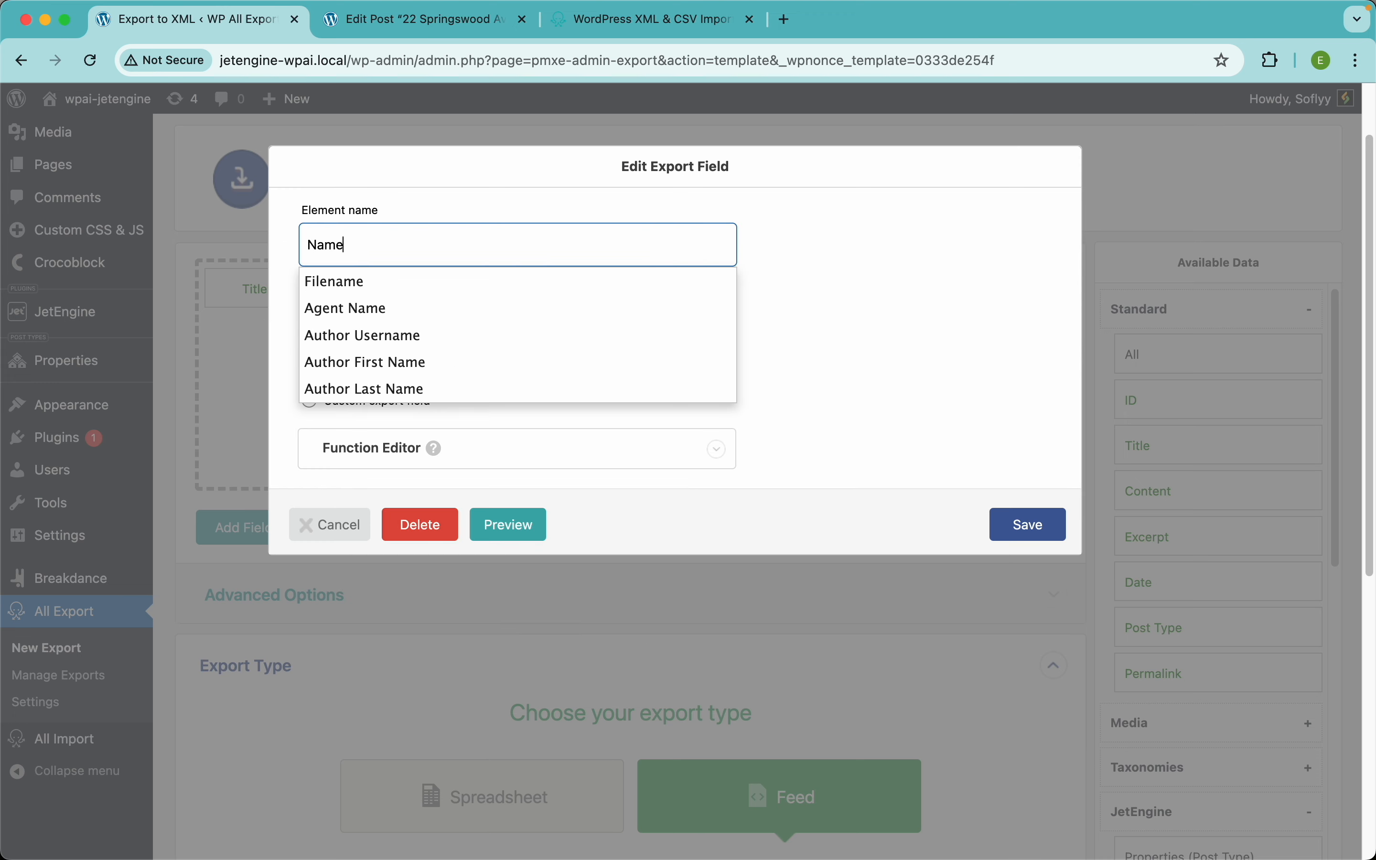
pyautogui.write('Property')
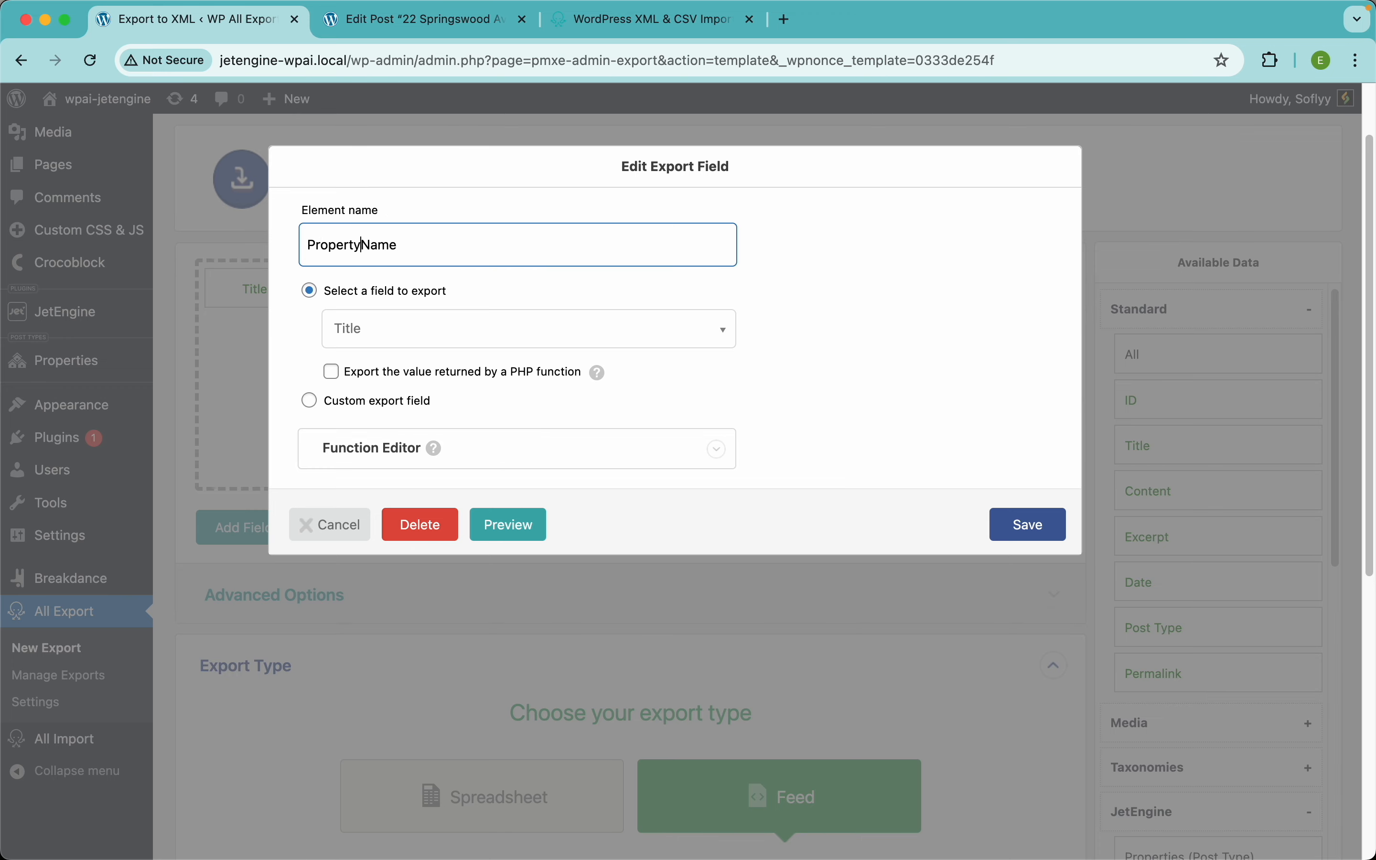
pyautogui.click(1050, 528)
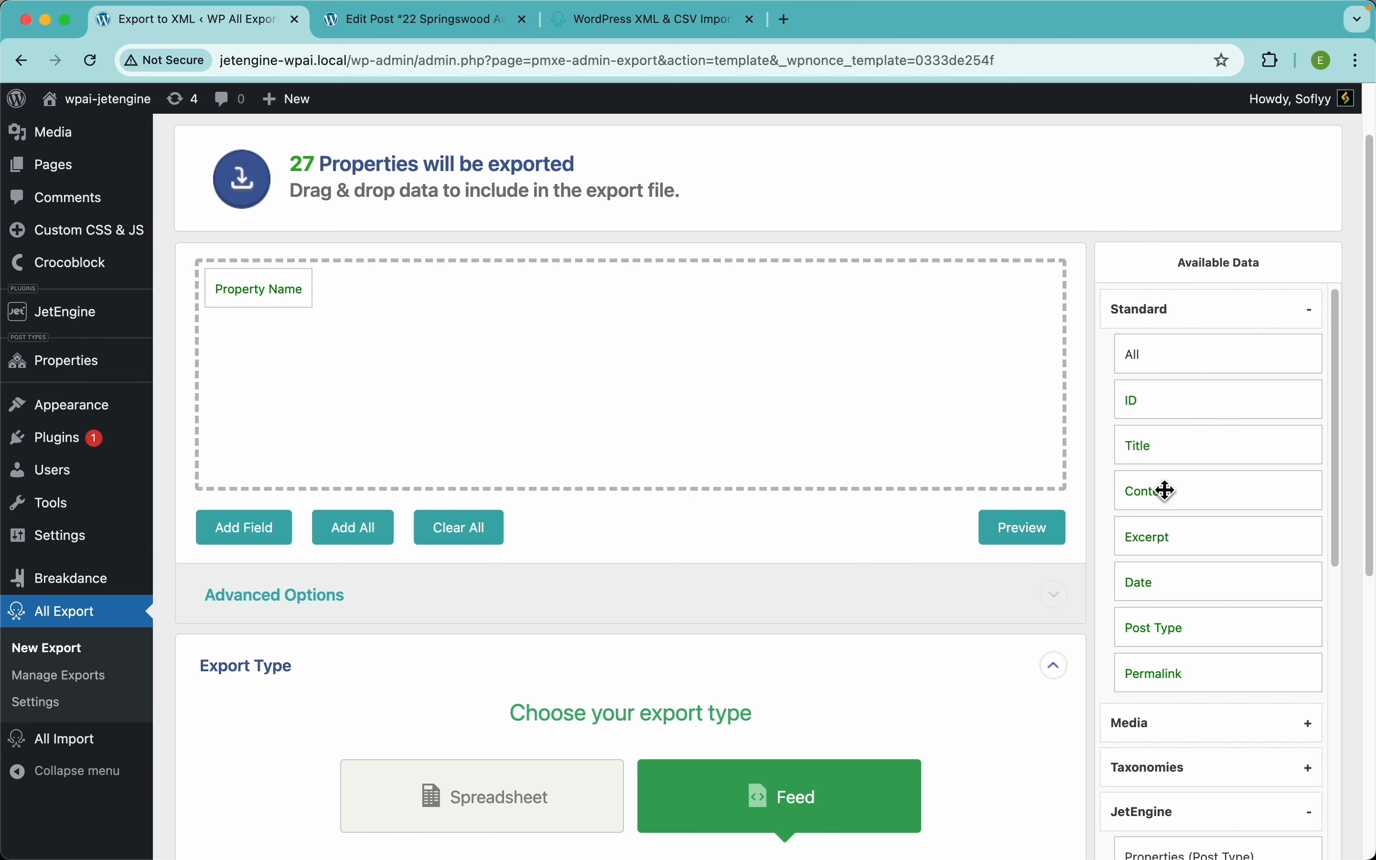
# Step: Add the Content field renamed Description, then preview the XML for the first 10 properties
pyautogui.moveTo(1169, 488); pyautogui.dragTo(910, 408)
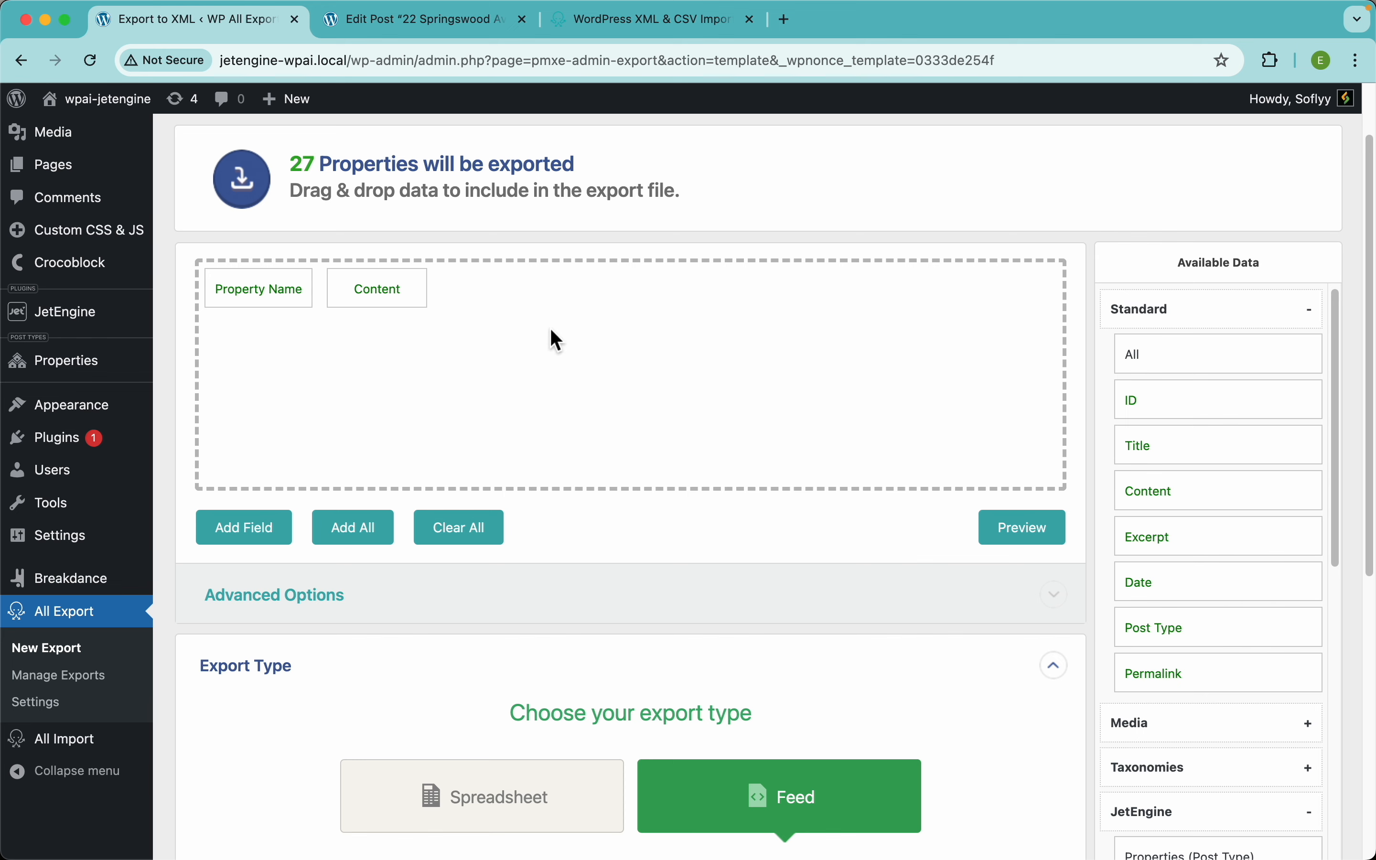
pyautogui.click(401, 285)
pyautogui.moveTo(384, 255); pyautogui.dragTo(259, 241)
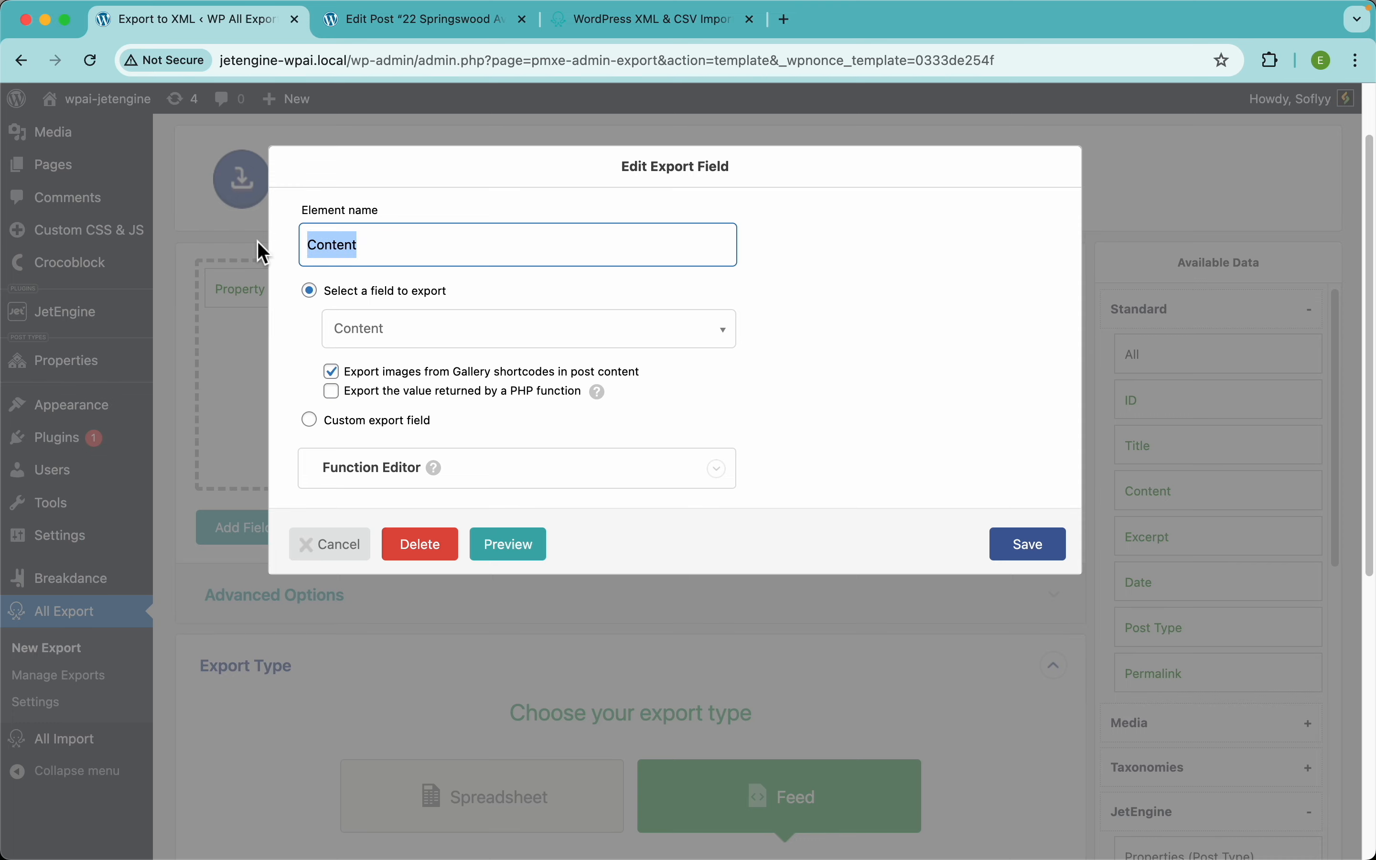
pyautogui.write('des')
pyautogui.click(341, 284)
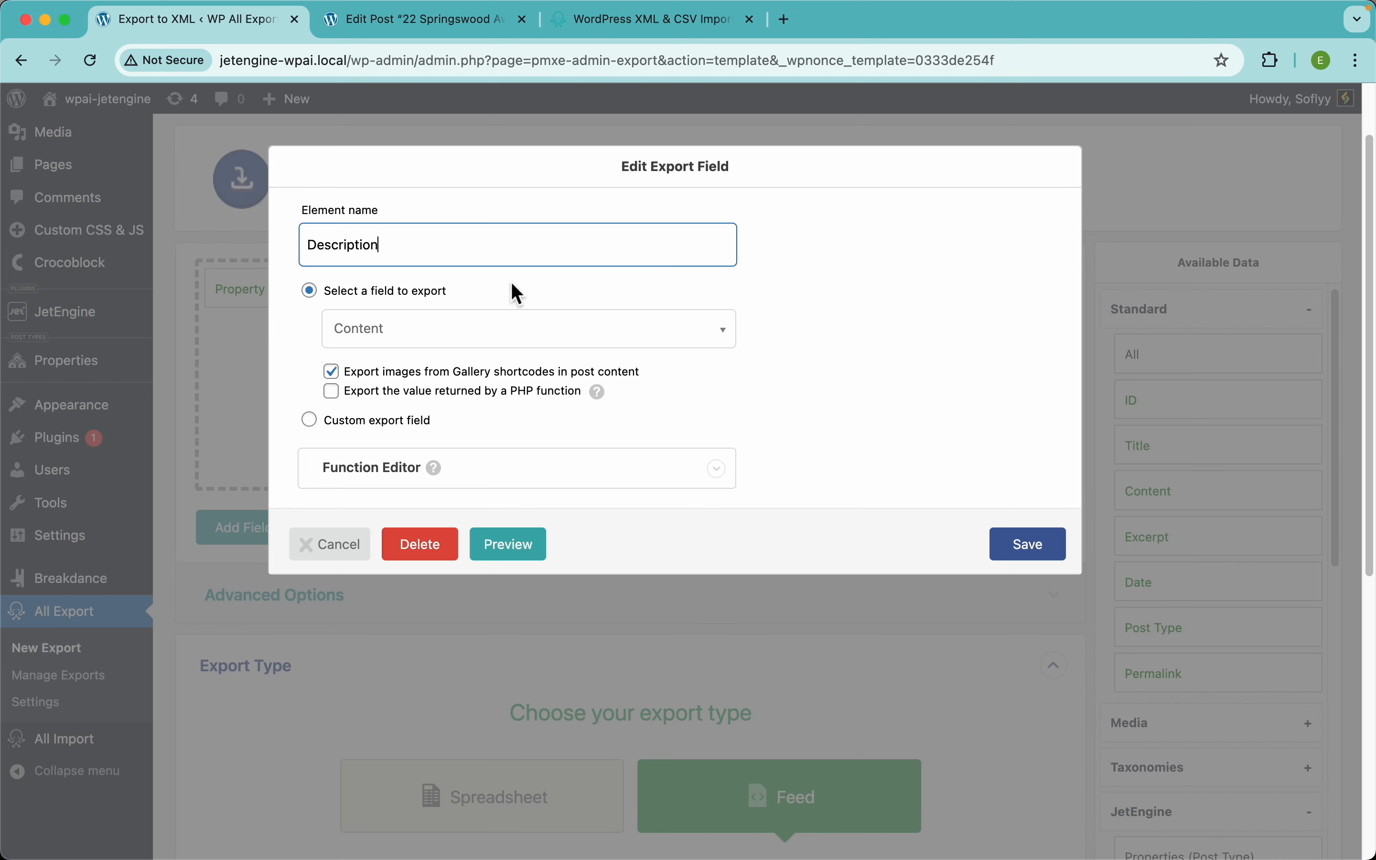
pyautogui.click(1010, 535)
pyautogui.click(1024, 529)
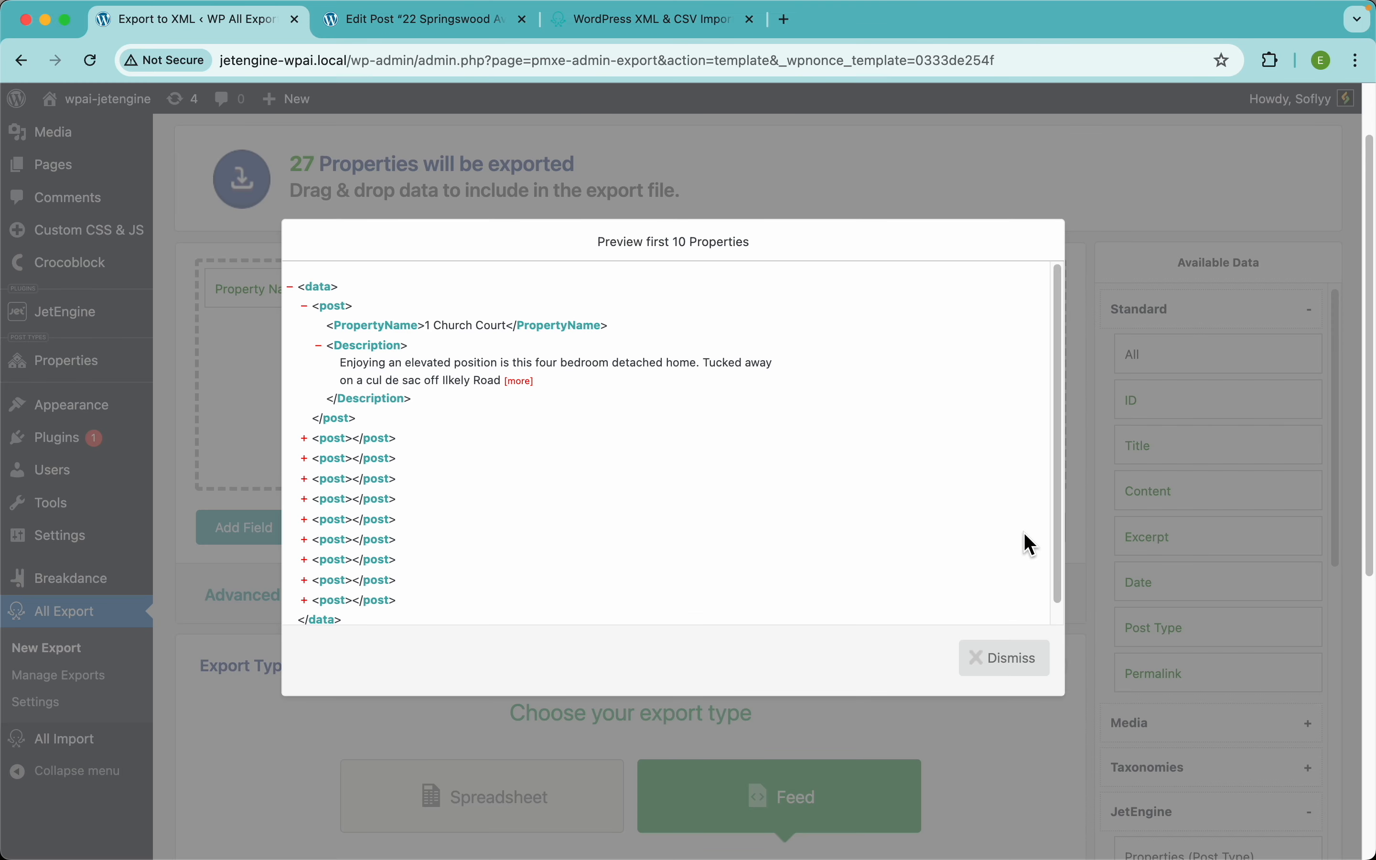
pyautogui.click(635, 169)
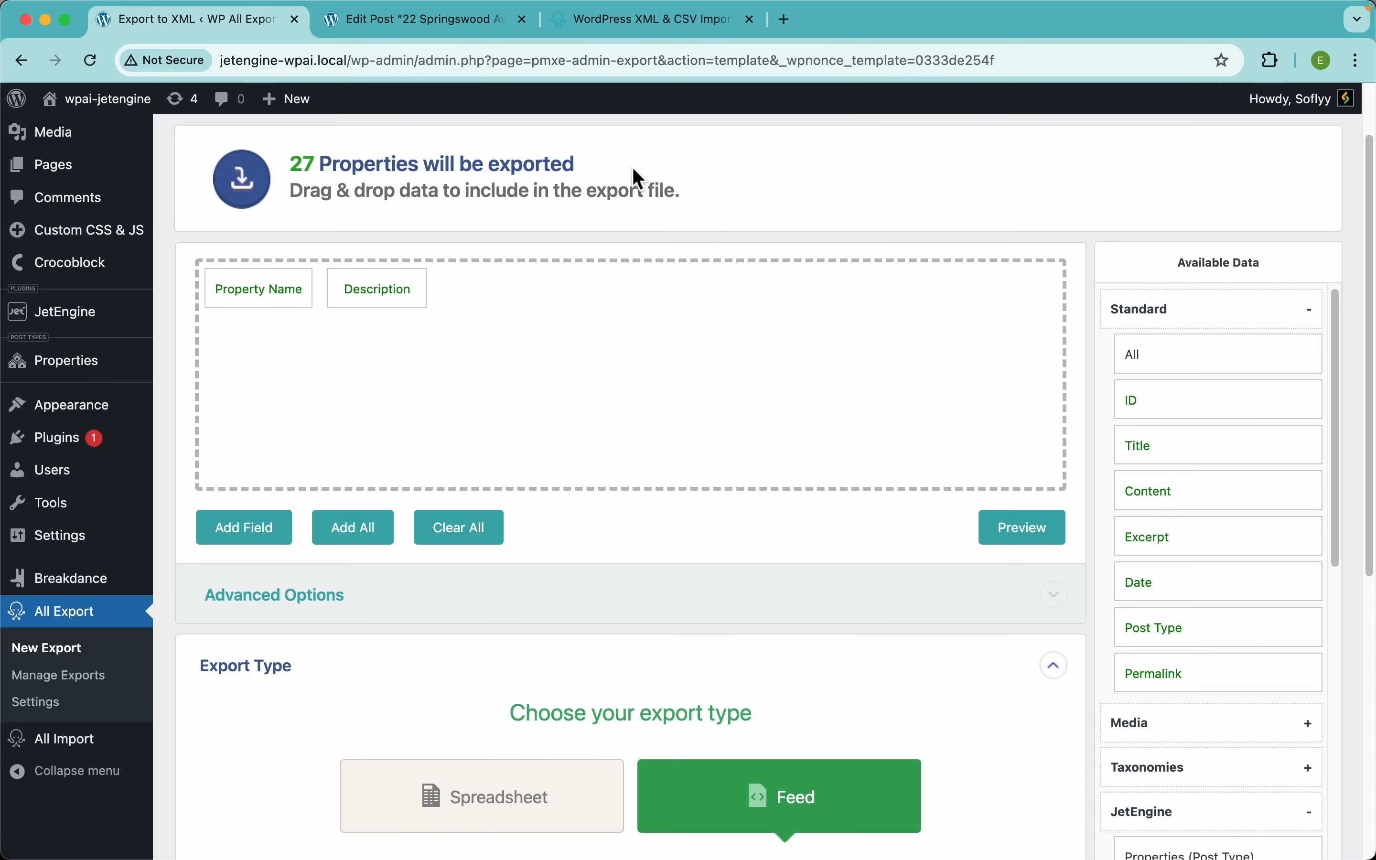
# Step: Add the featured image from Media > Images after Description
pyautogui.scroll(-1, 781, 487)
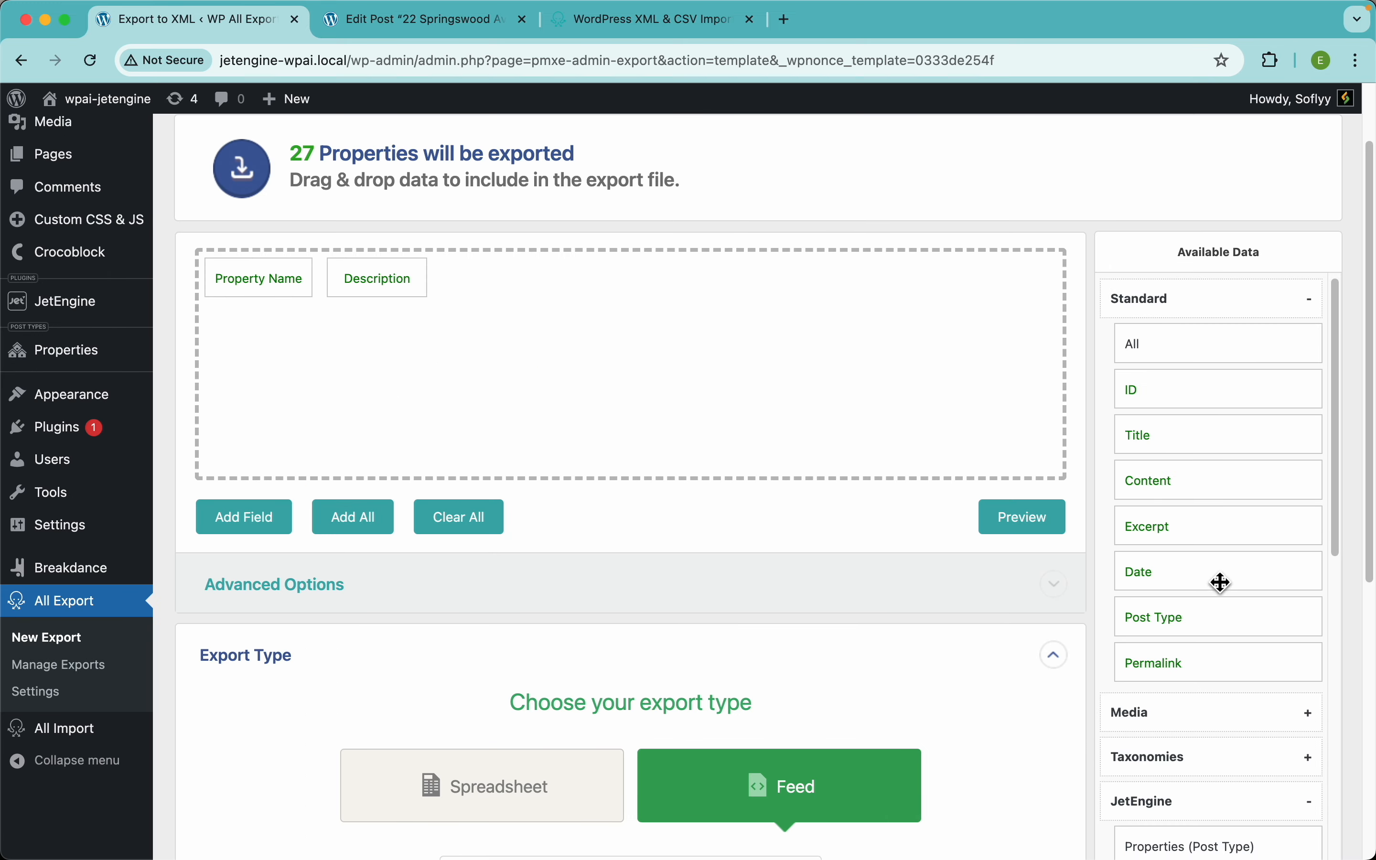
pyautogui.scroll(-3, 1223, 729)
pyautogui.click(1165, 594)
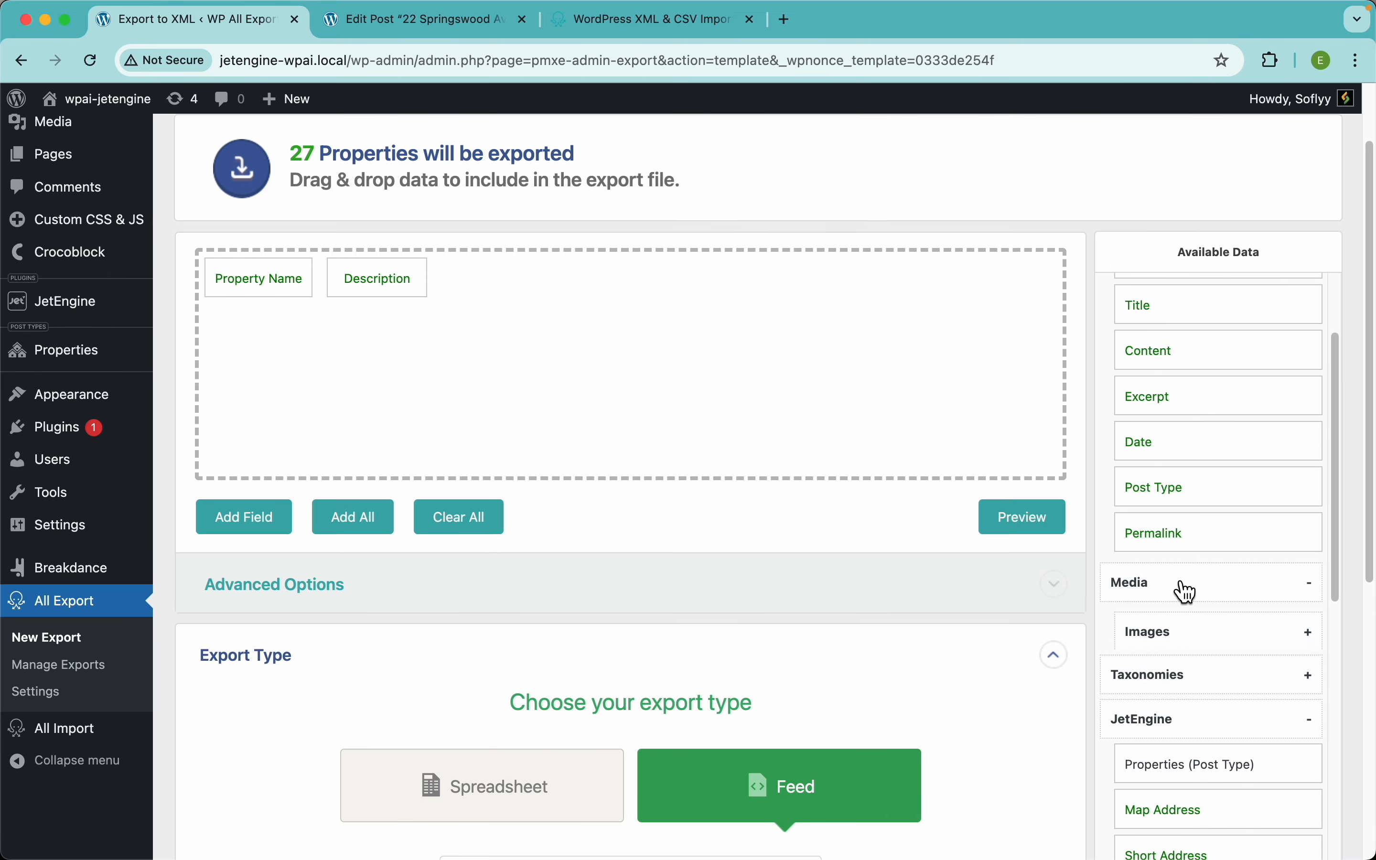
pyautogui.scroll(-3, 1204, 577)
pyautogui.click(1172, 521)
pyautogui.scroll(-5, 1208, 586)
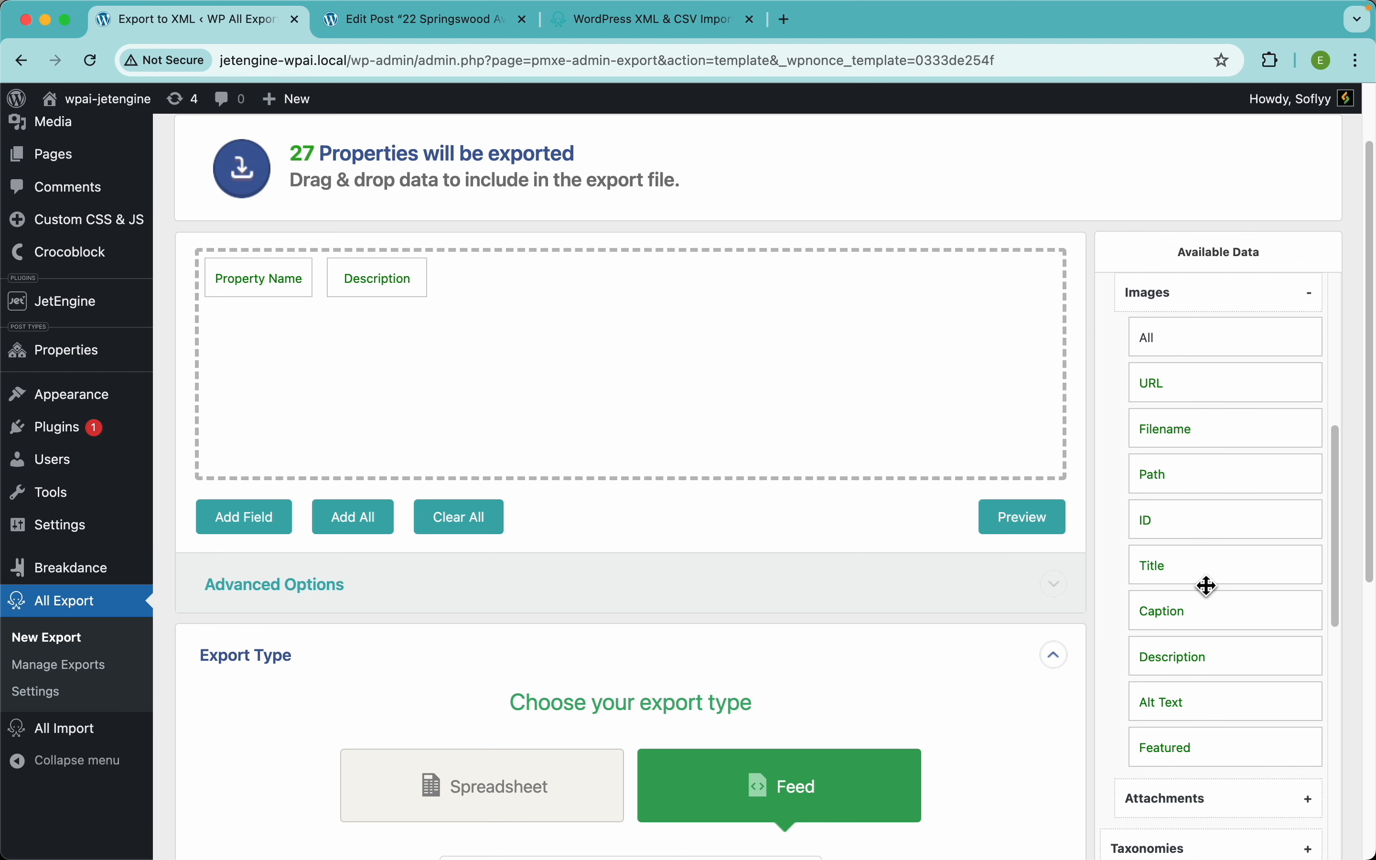
pyautogui.moveTo(1175, 722); pyautogui.dragTo(867, 427)
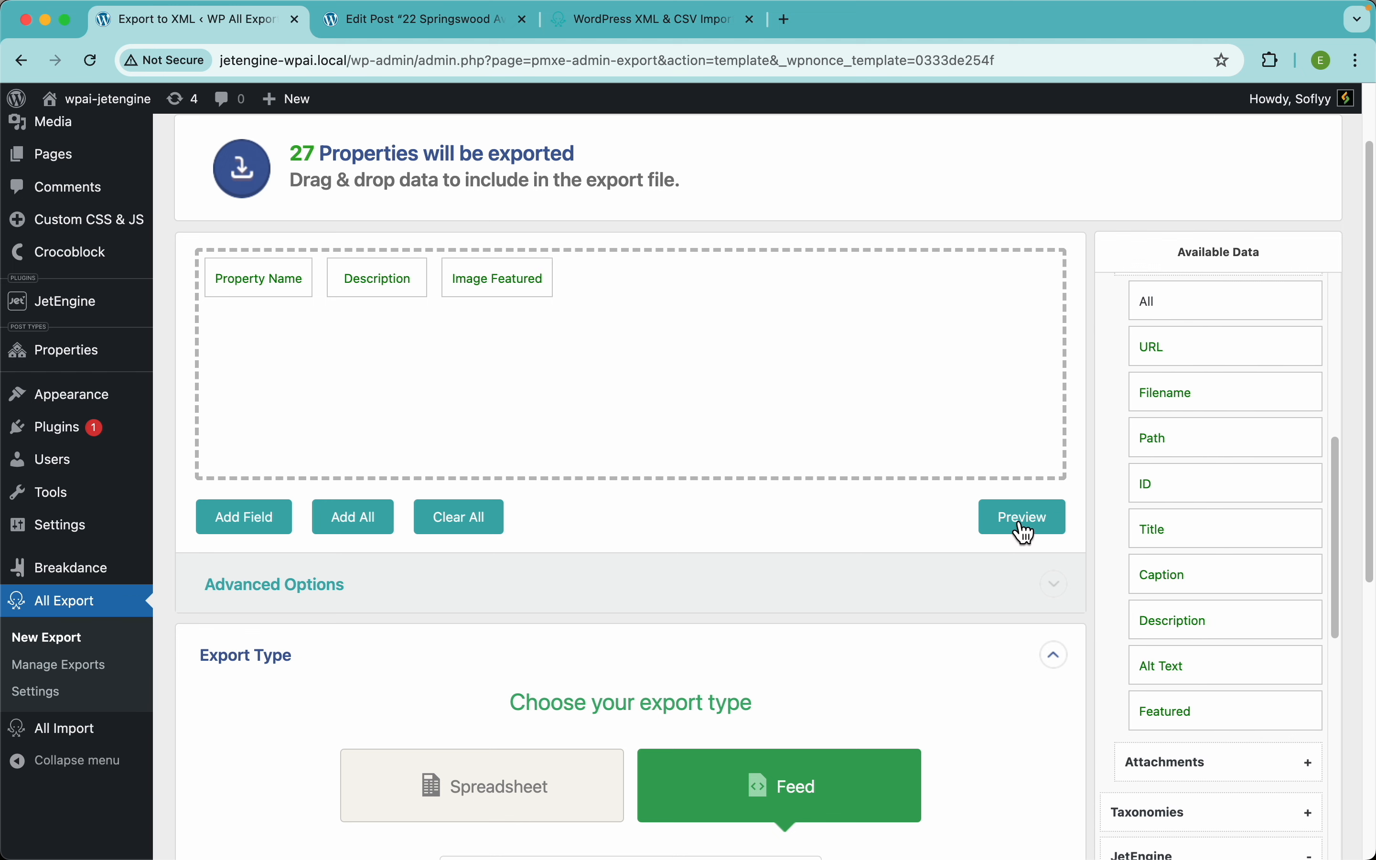
# Step: Add the JetEngine Map Address field and check it in the XML preview
pyautogui.scroll(-6, 1197, 566)
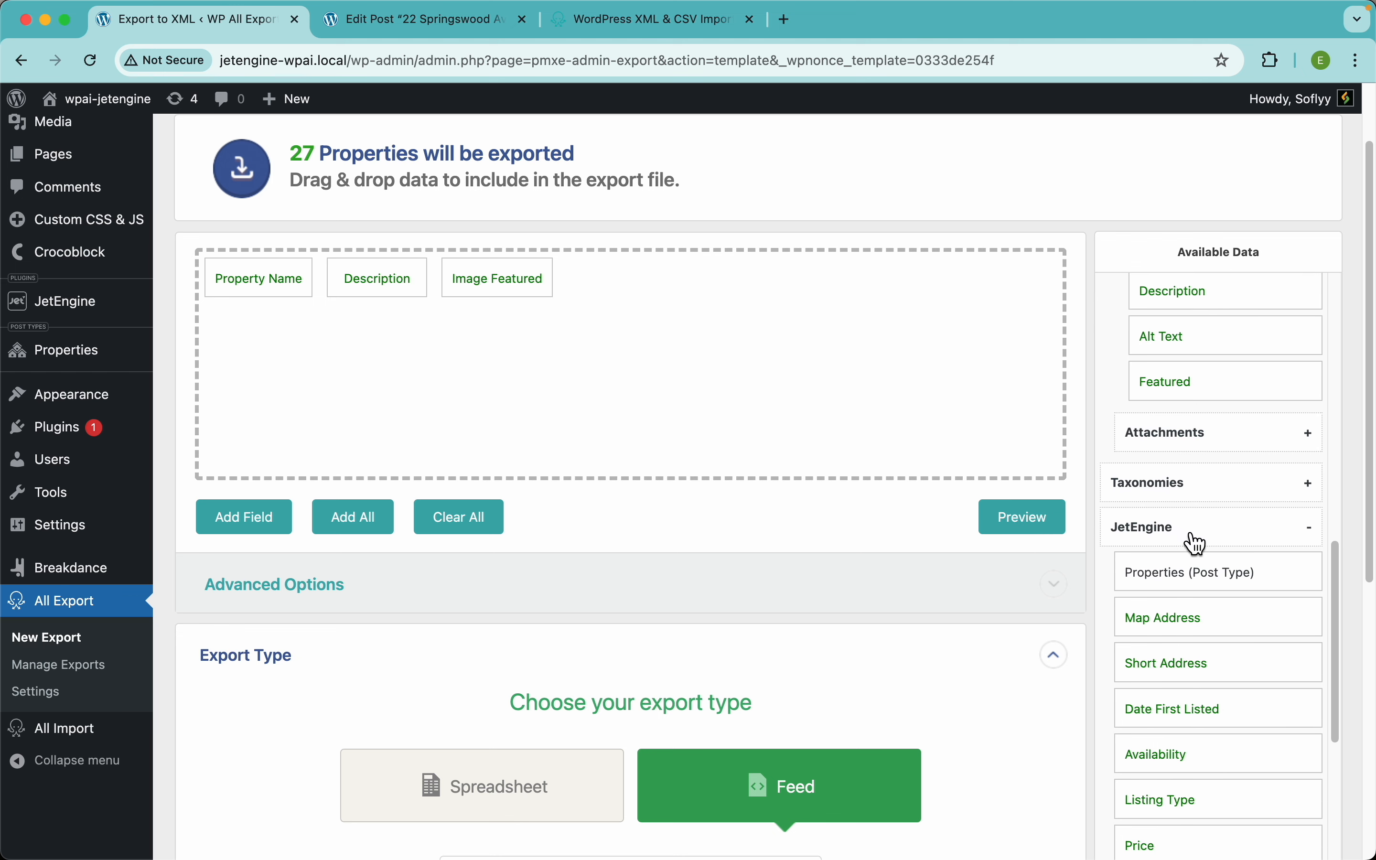
pyautogui.scroll(-4, 1195, 575)
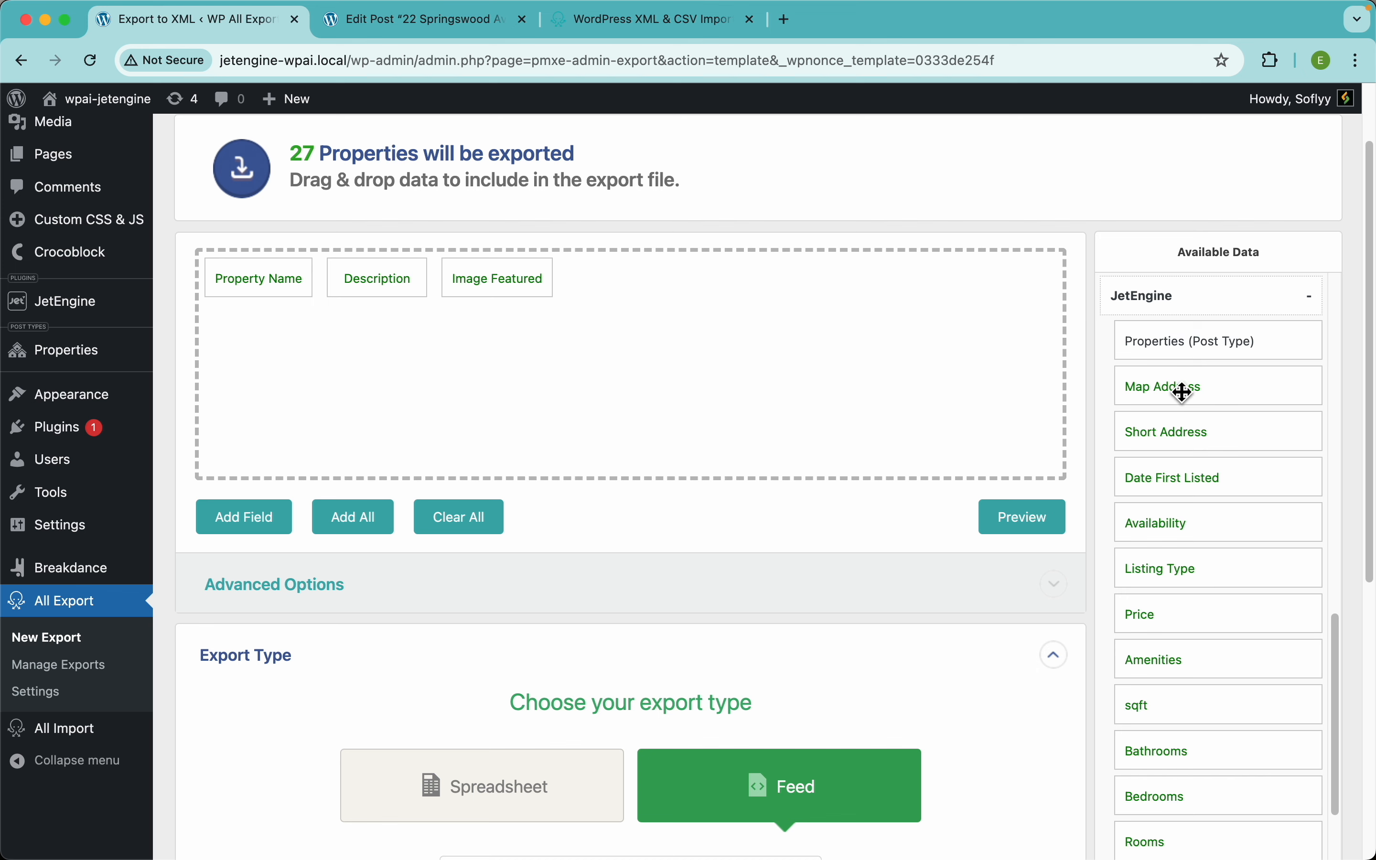
pyautogui.moveTo(1180, 390); pyautogui.dragTo(773, 326)
pyautogui.click(1027, 517)
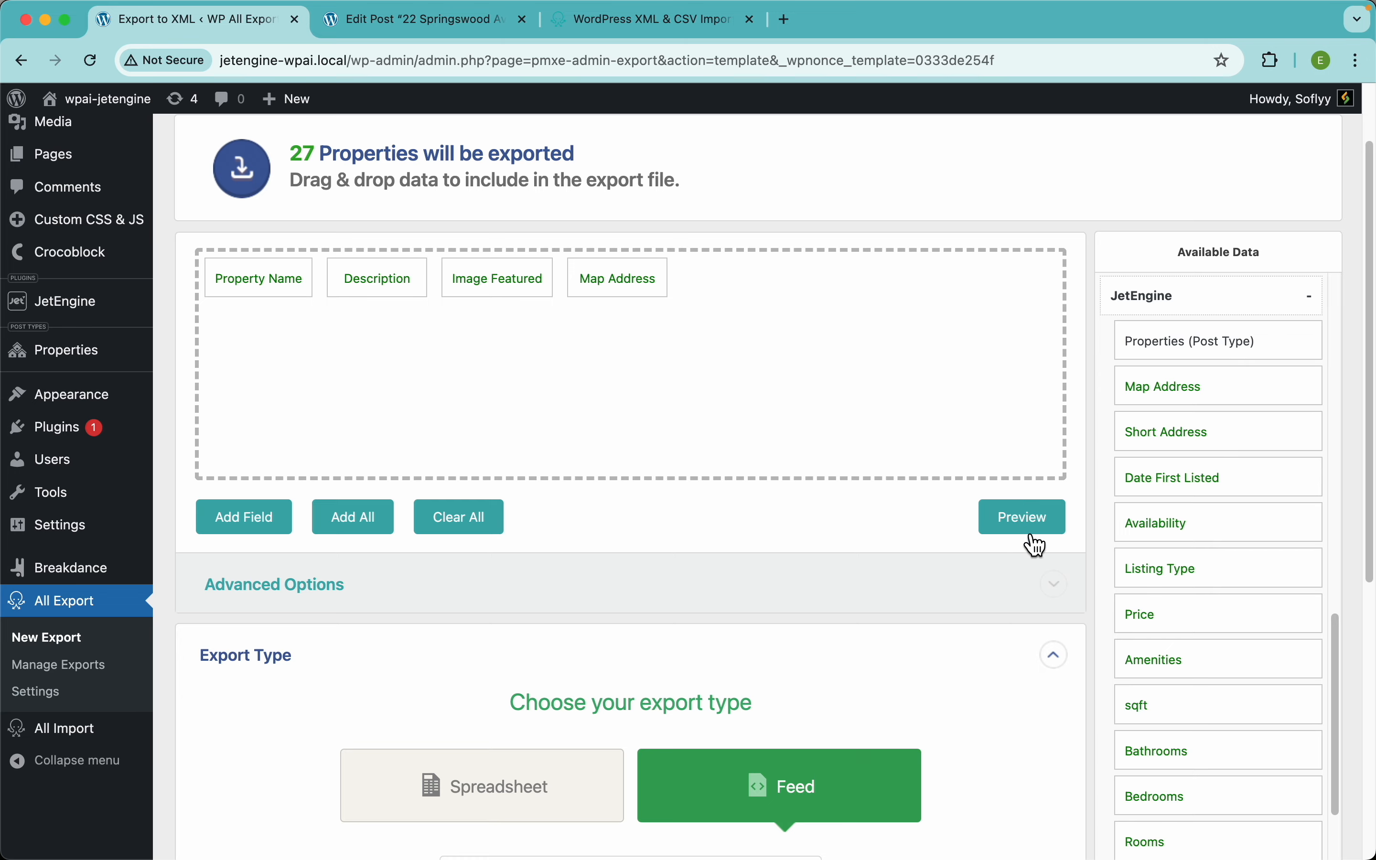
pyautogui.click(990, 677)
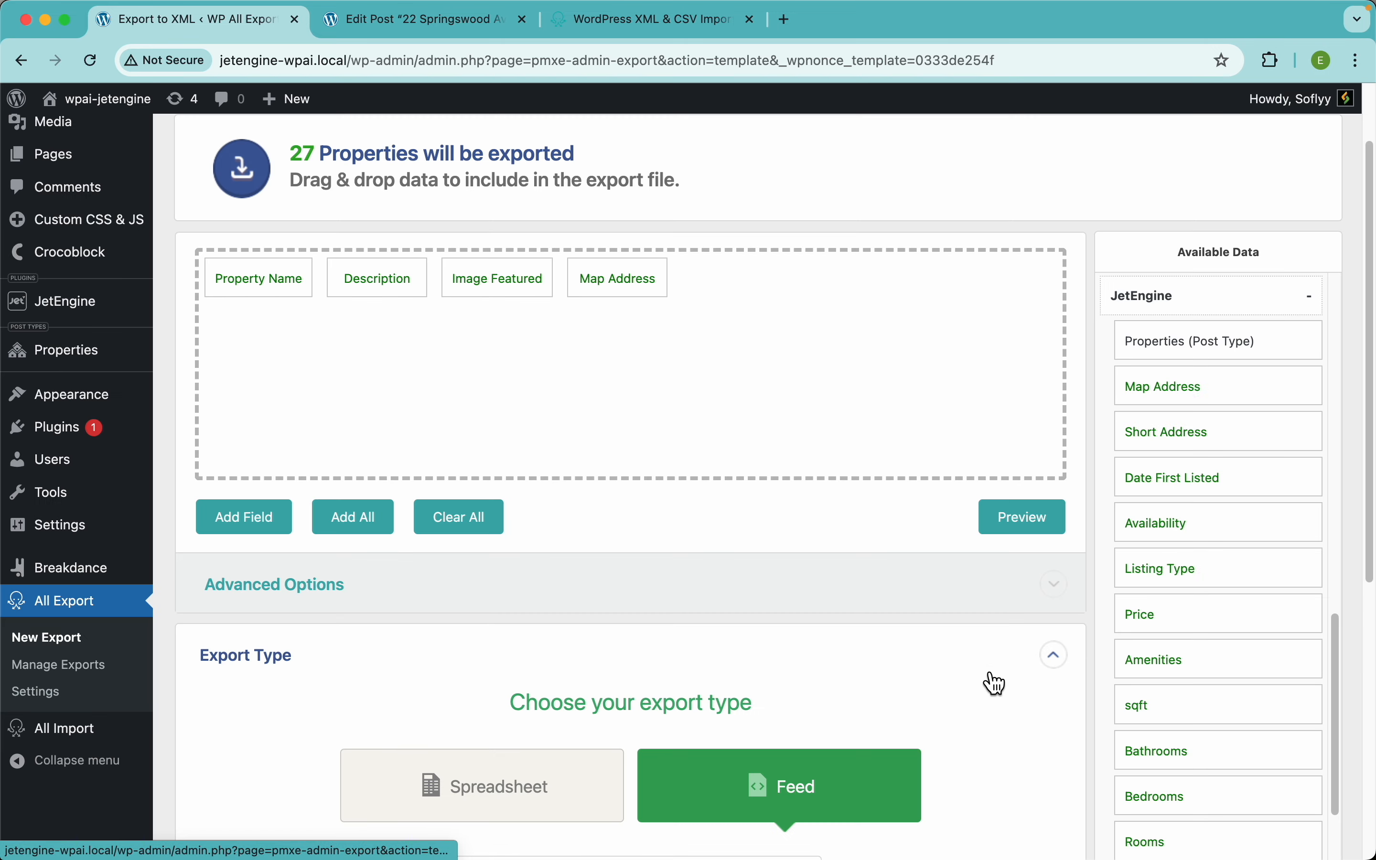
pyautogui.click(620, 278)
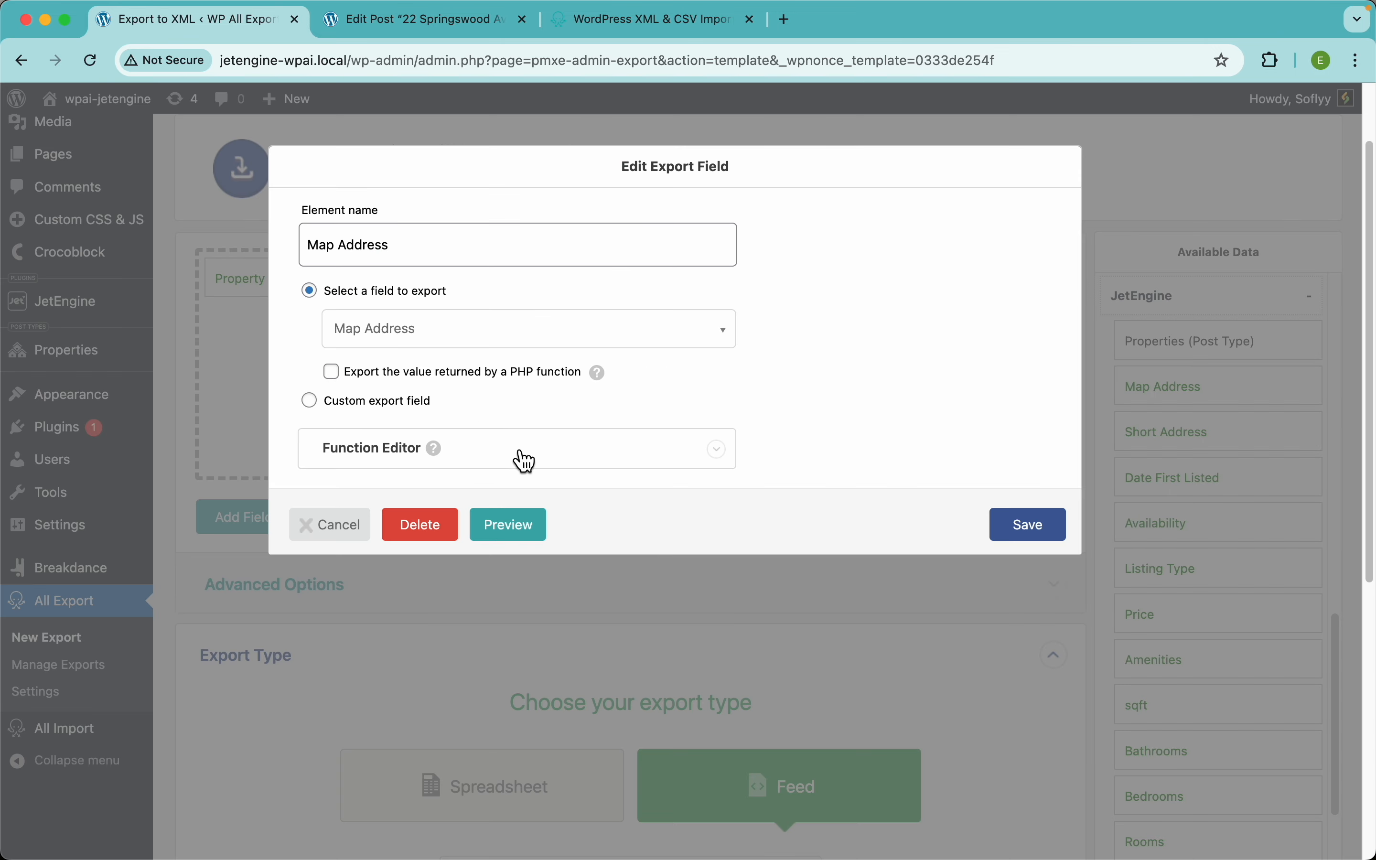
pyautogui.click(729, 468)
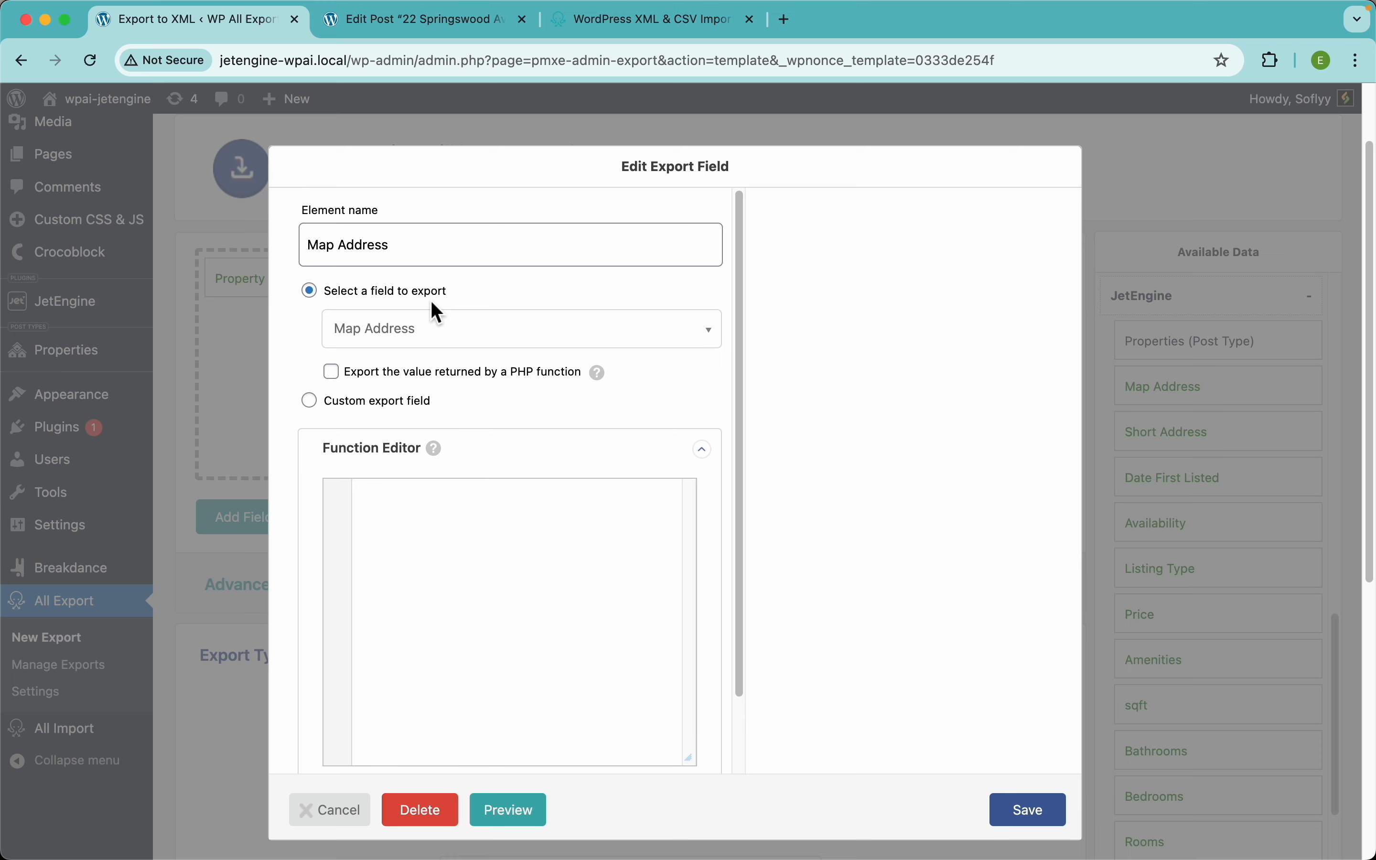
pyautogui.click(401, 373)
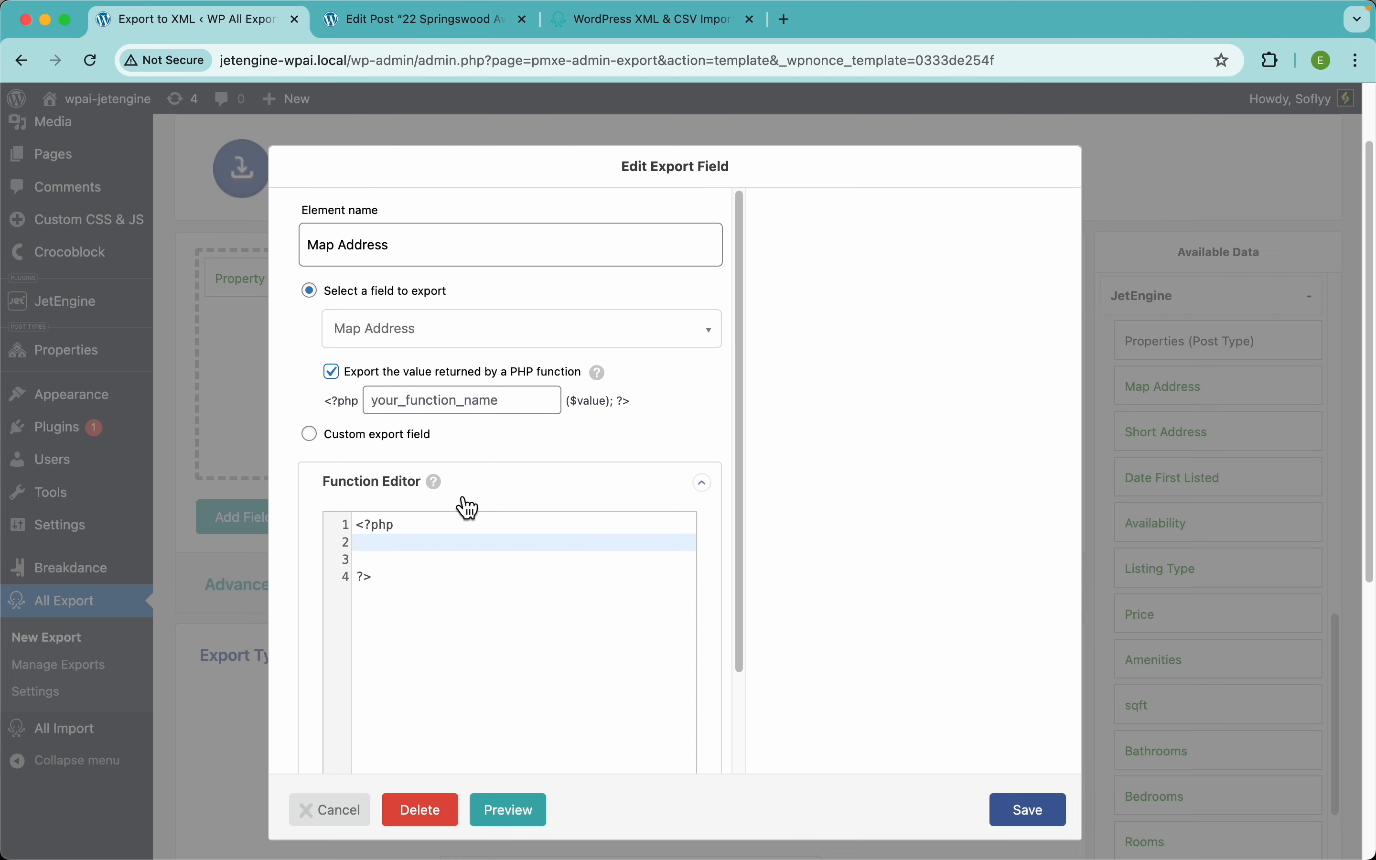
pyautogui.click(362, 431)
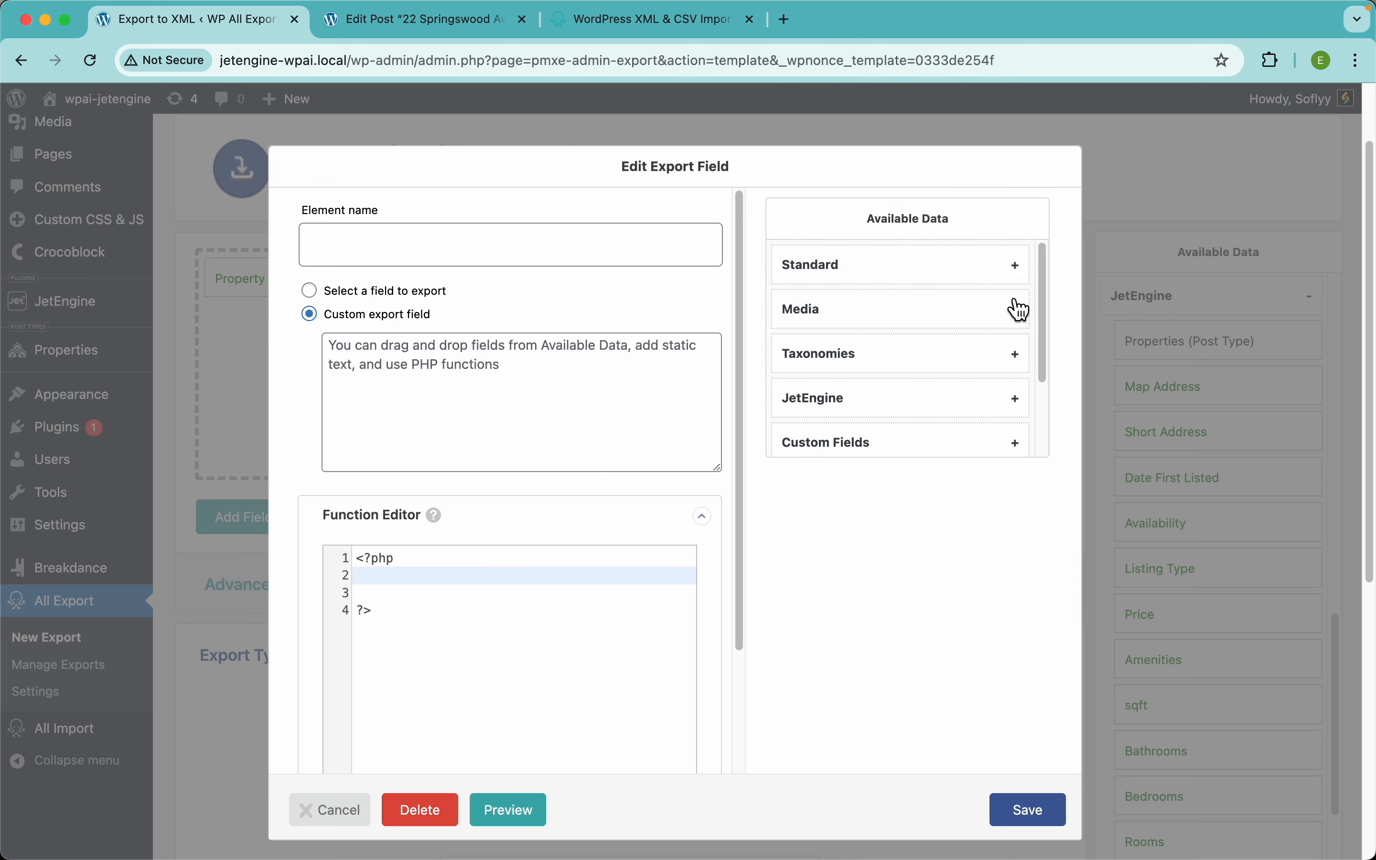
pyautogui.click(412, 296)
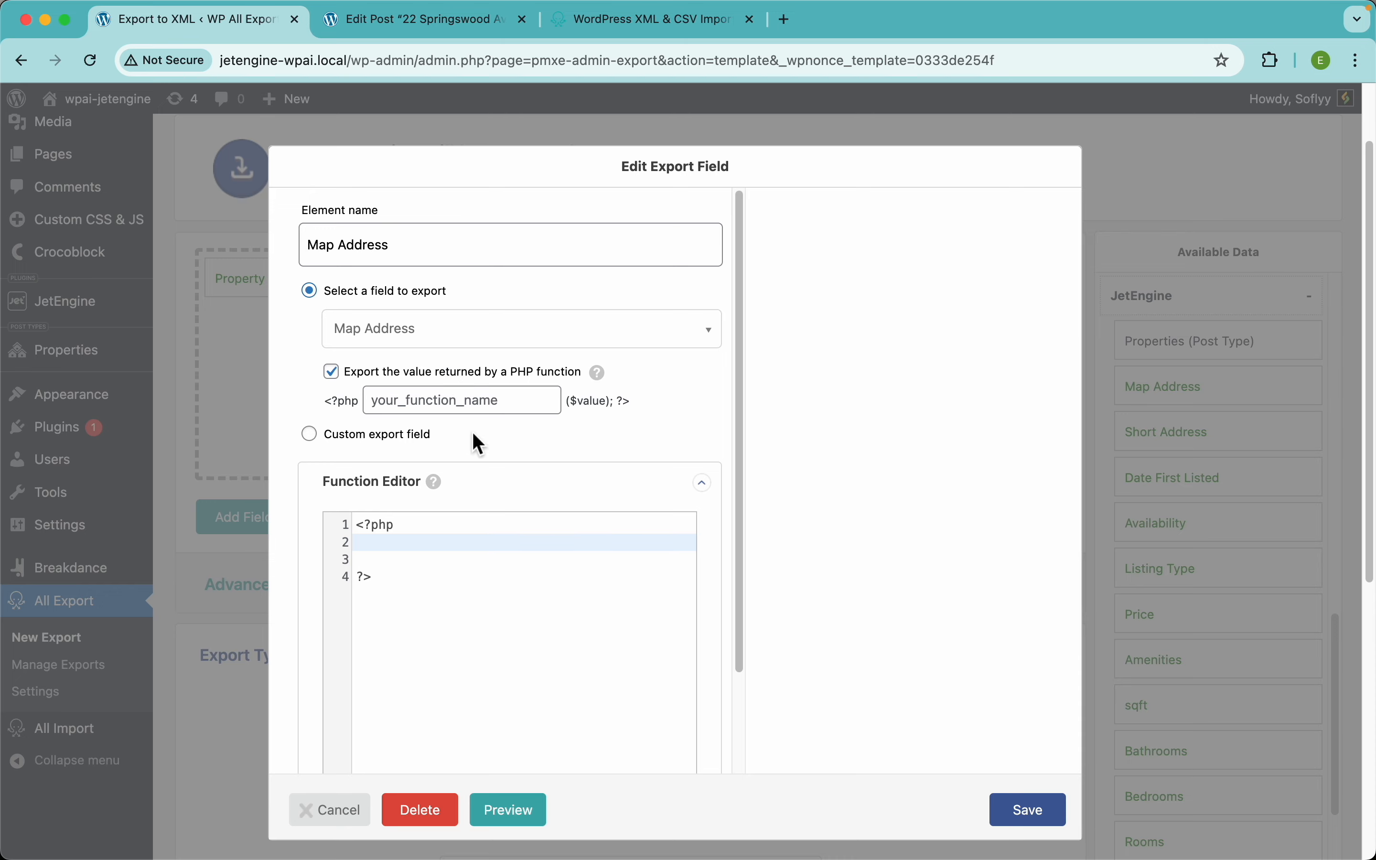
pyautogui.click(436, 374)
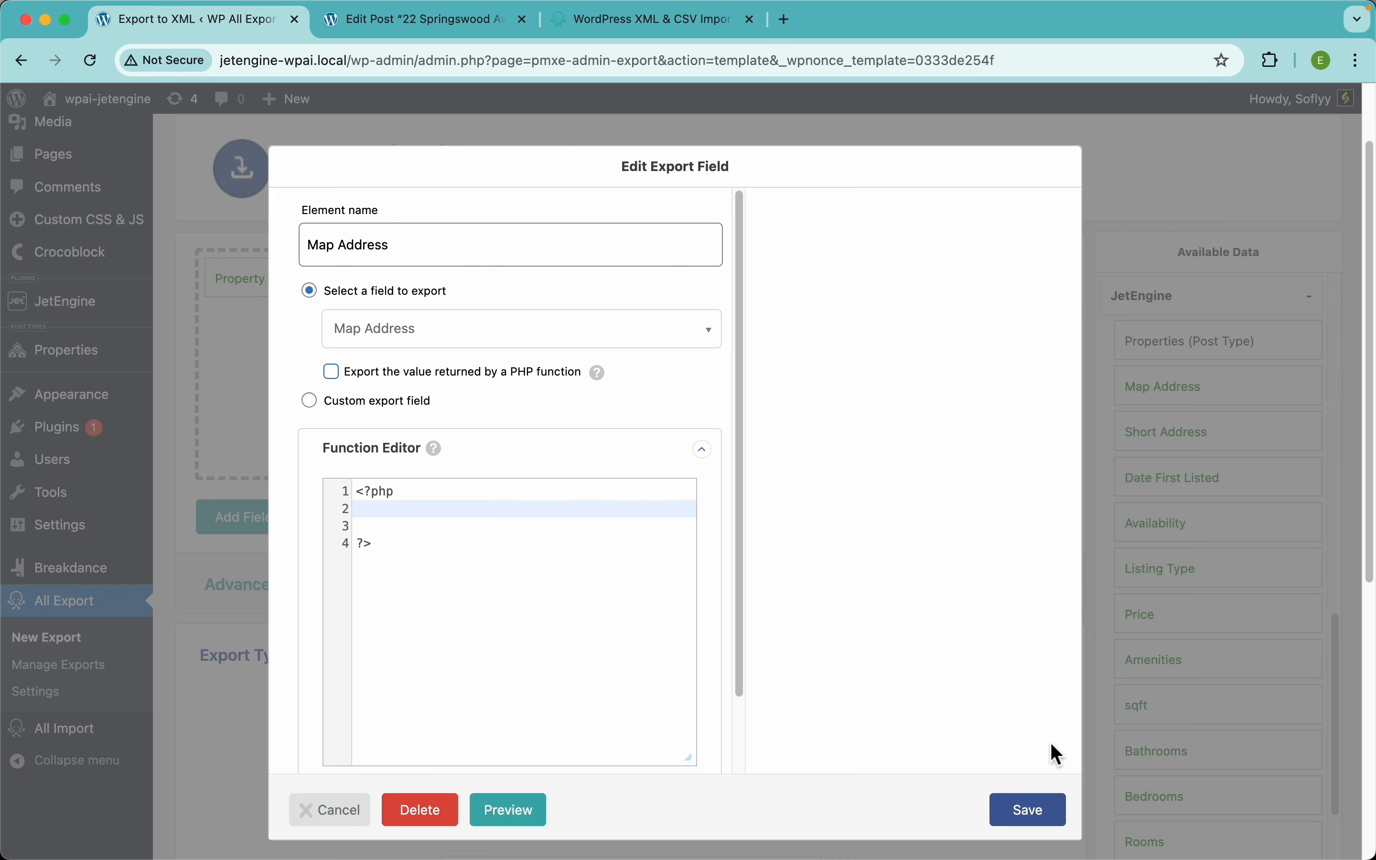
pyautogui.click(1035, 807)
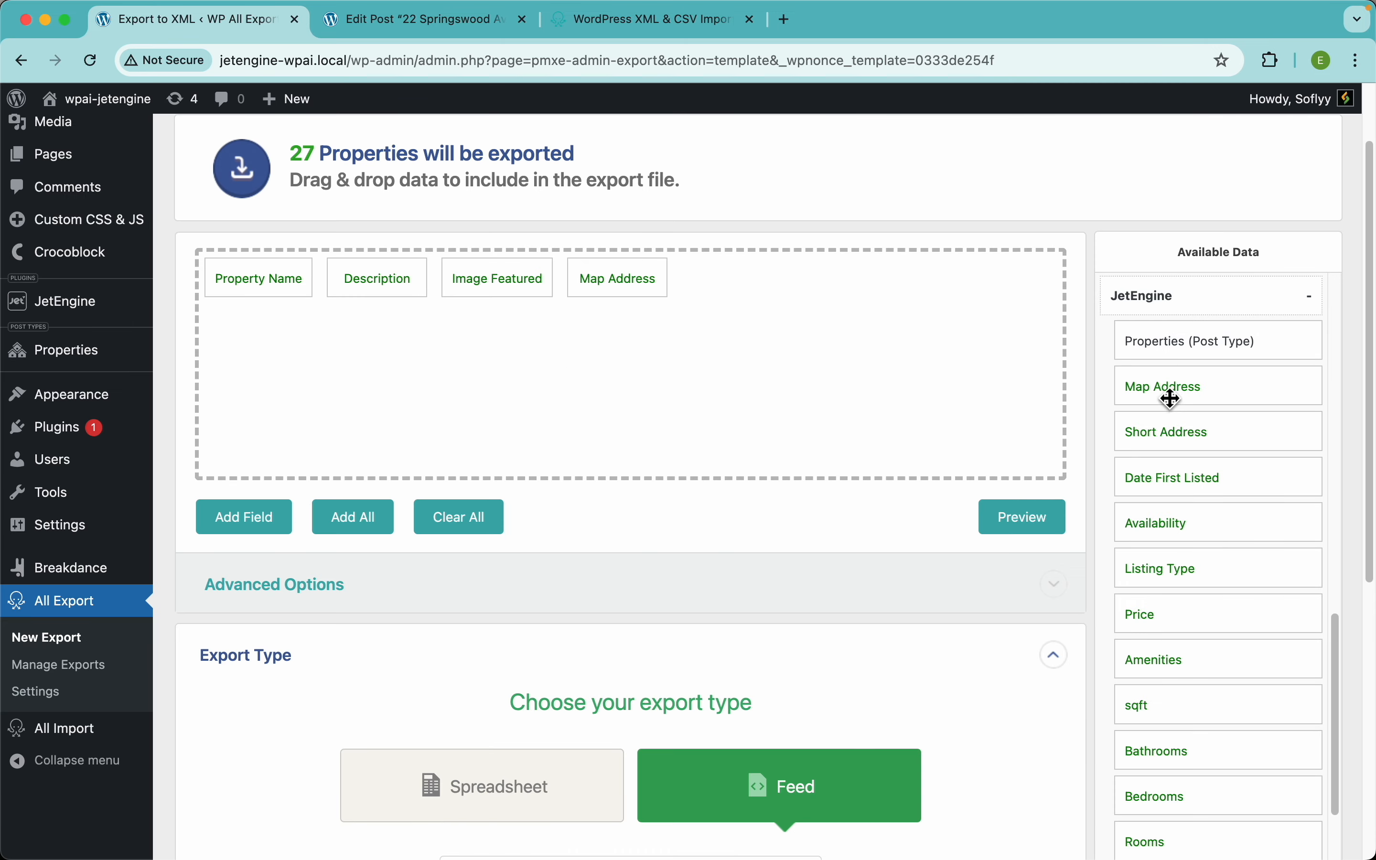
# Step: Add Short Address after Map Address, review the XML preview, then open Short Address's field settings
pyautogui.moveTo(1180, 437); pyautogui.dragTo(882, 344)
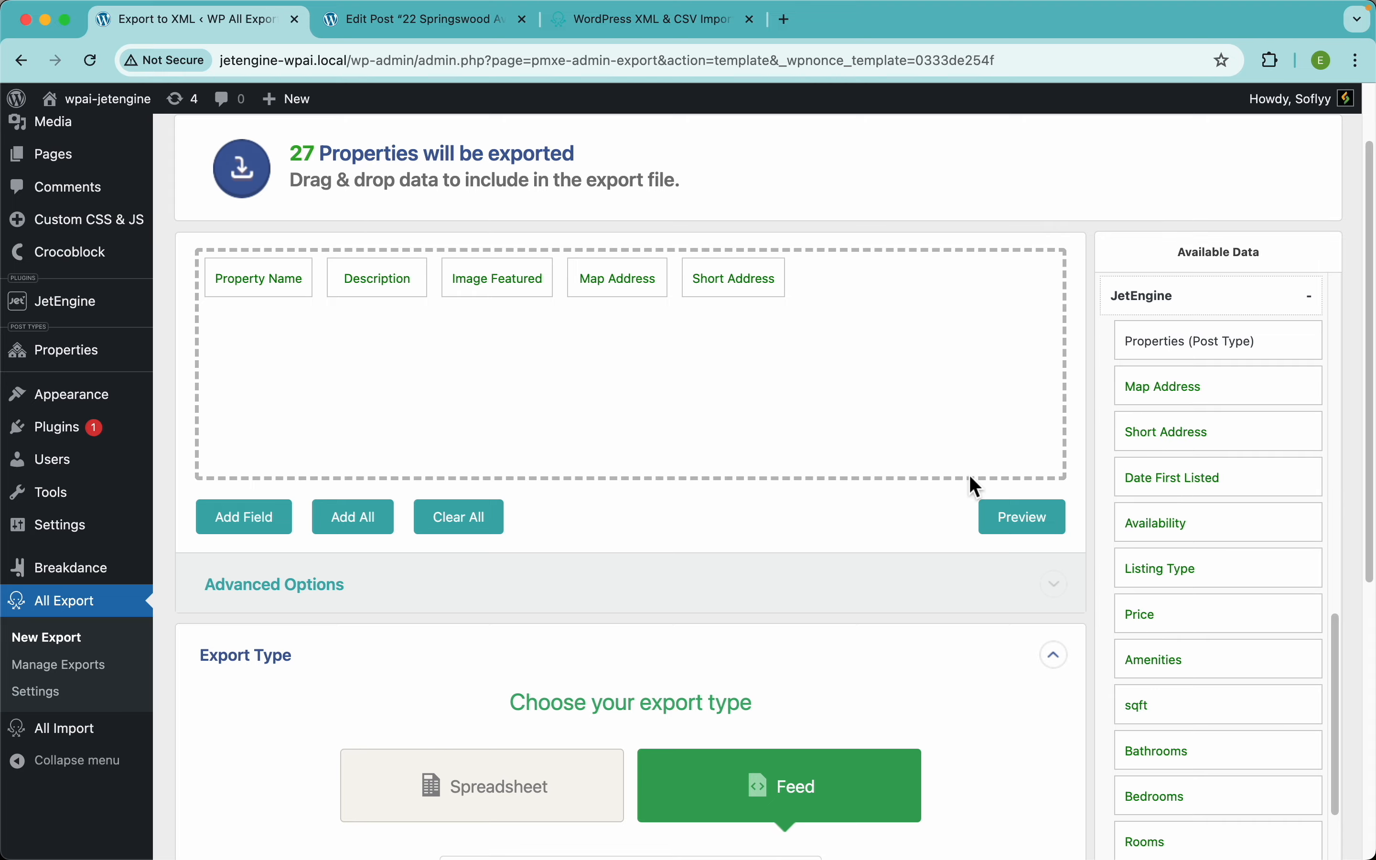
pyautogui.click(1024, 518)
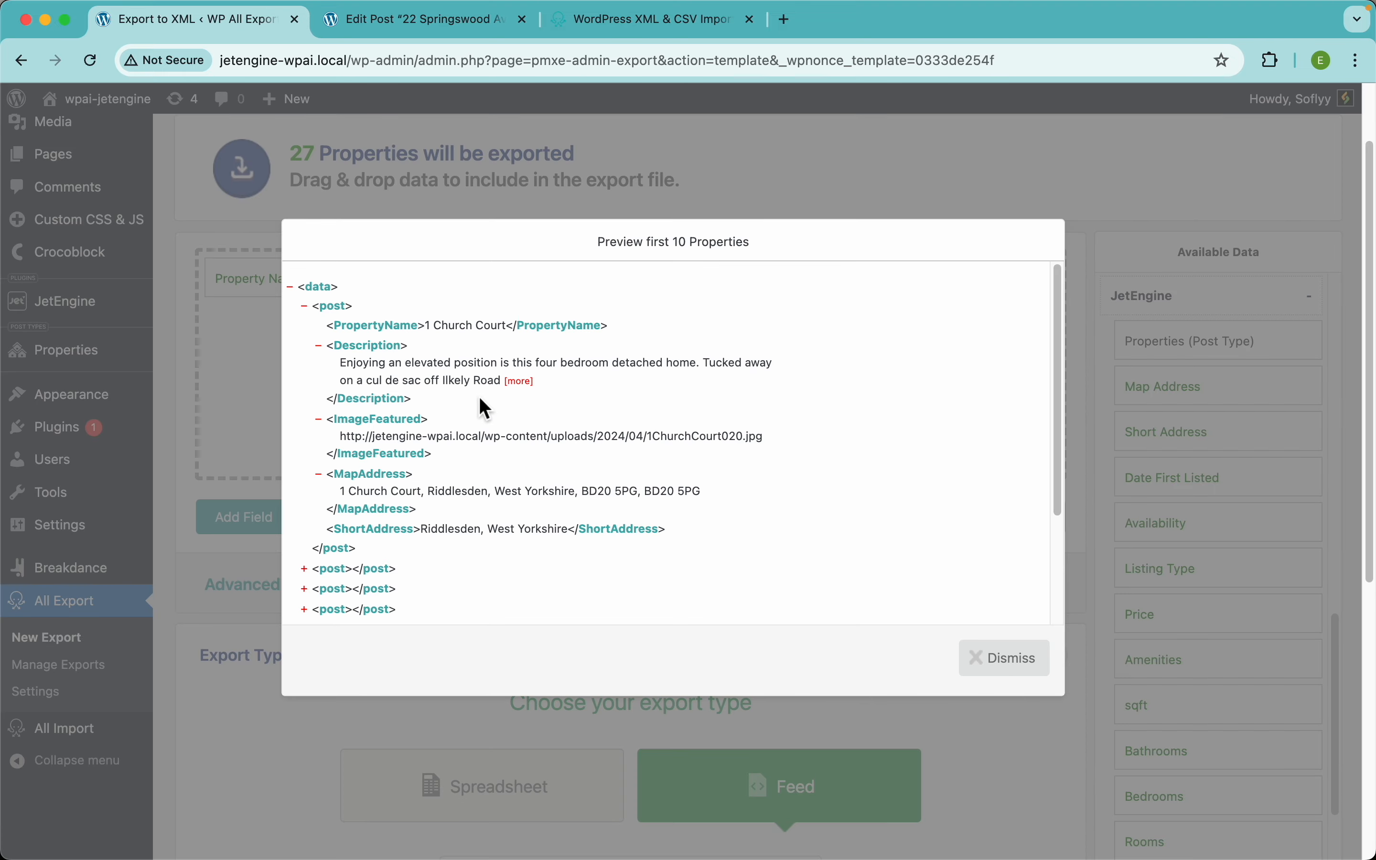
pyautogui.scroll(5, 500, 369)
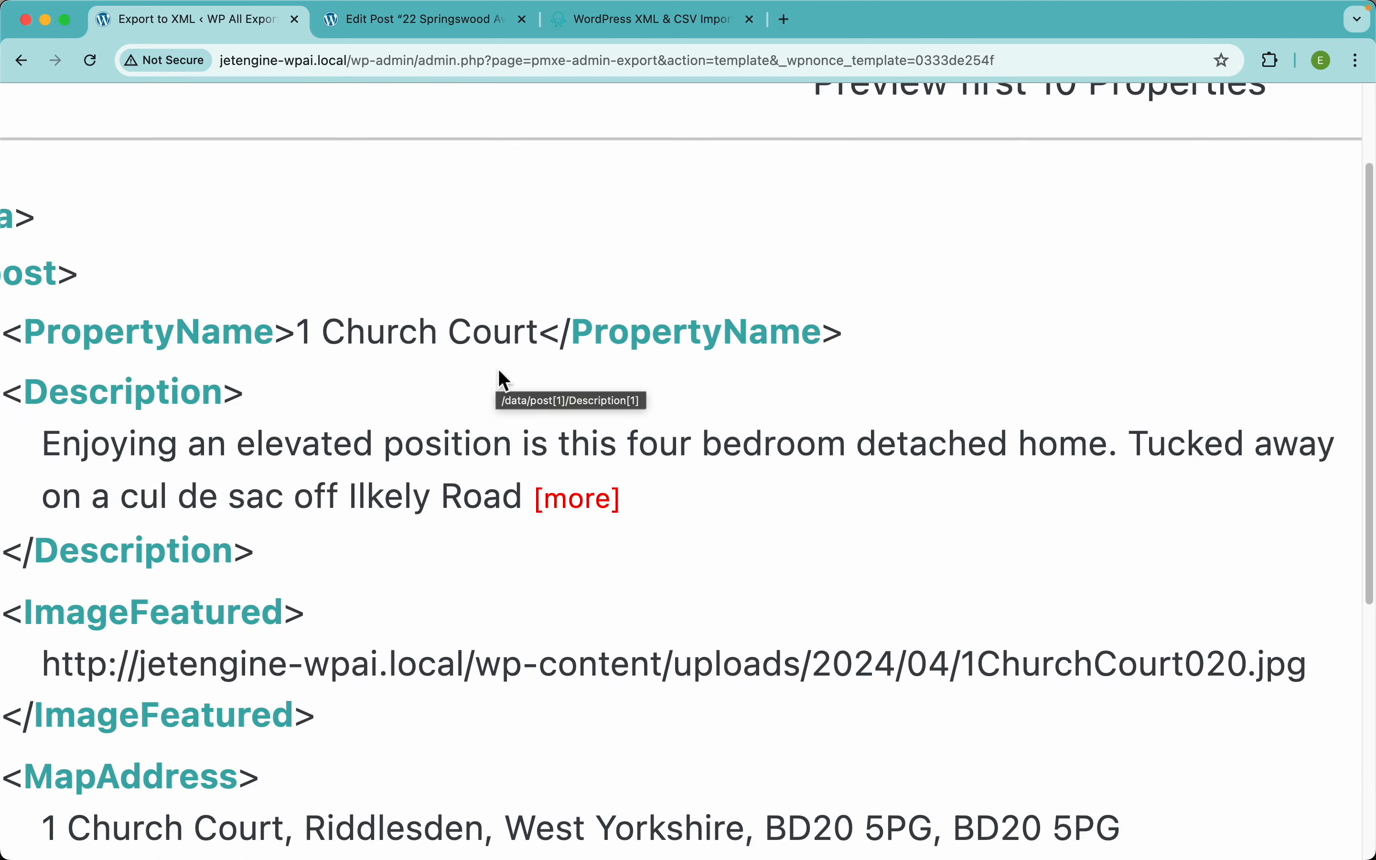
pyautogui.scroll(-5, 504, 384)
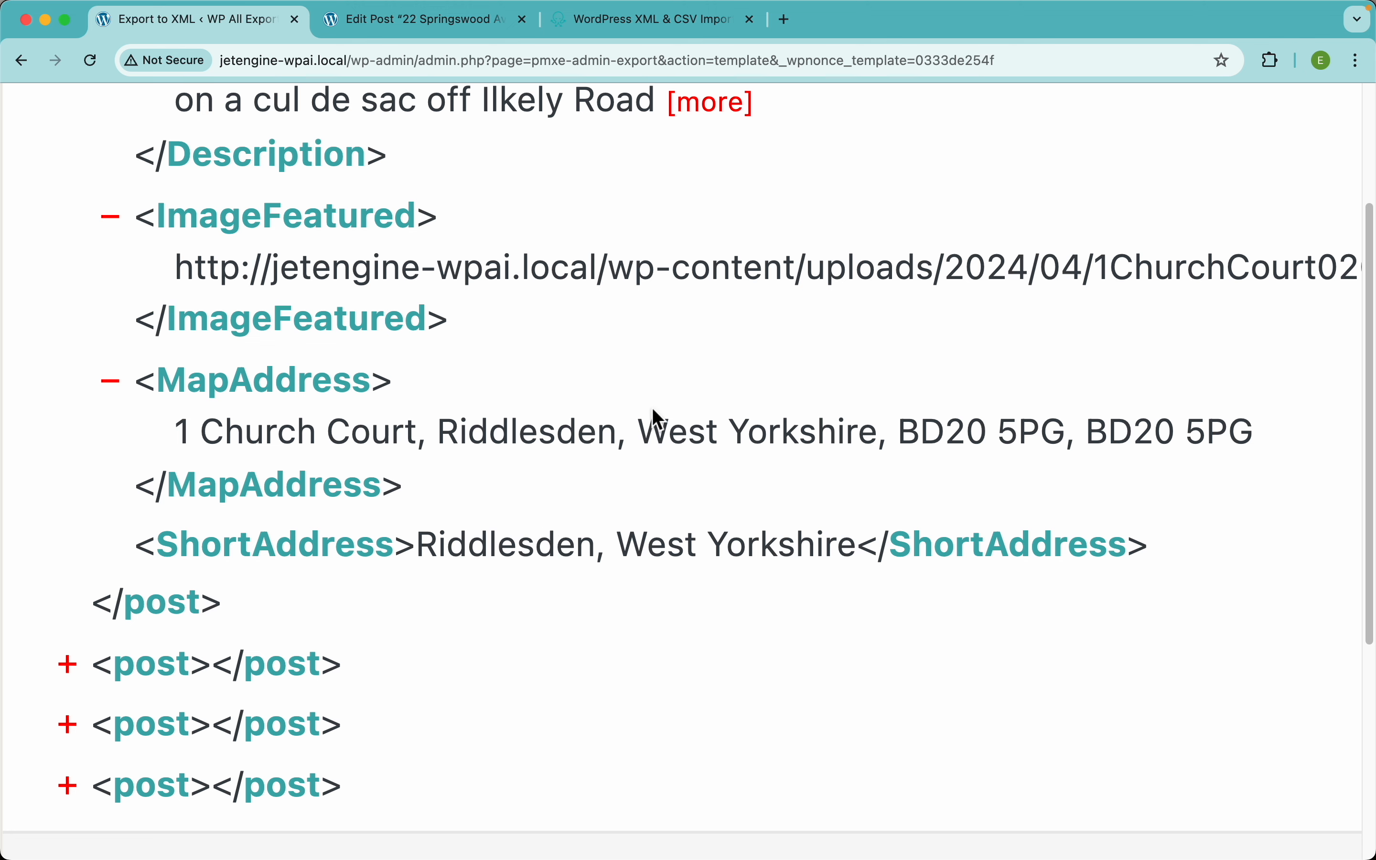
pyautogui.scroll(-5, 575, 435)
pyautogui.click(586, 167)
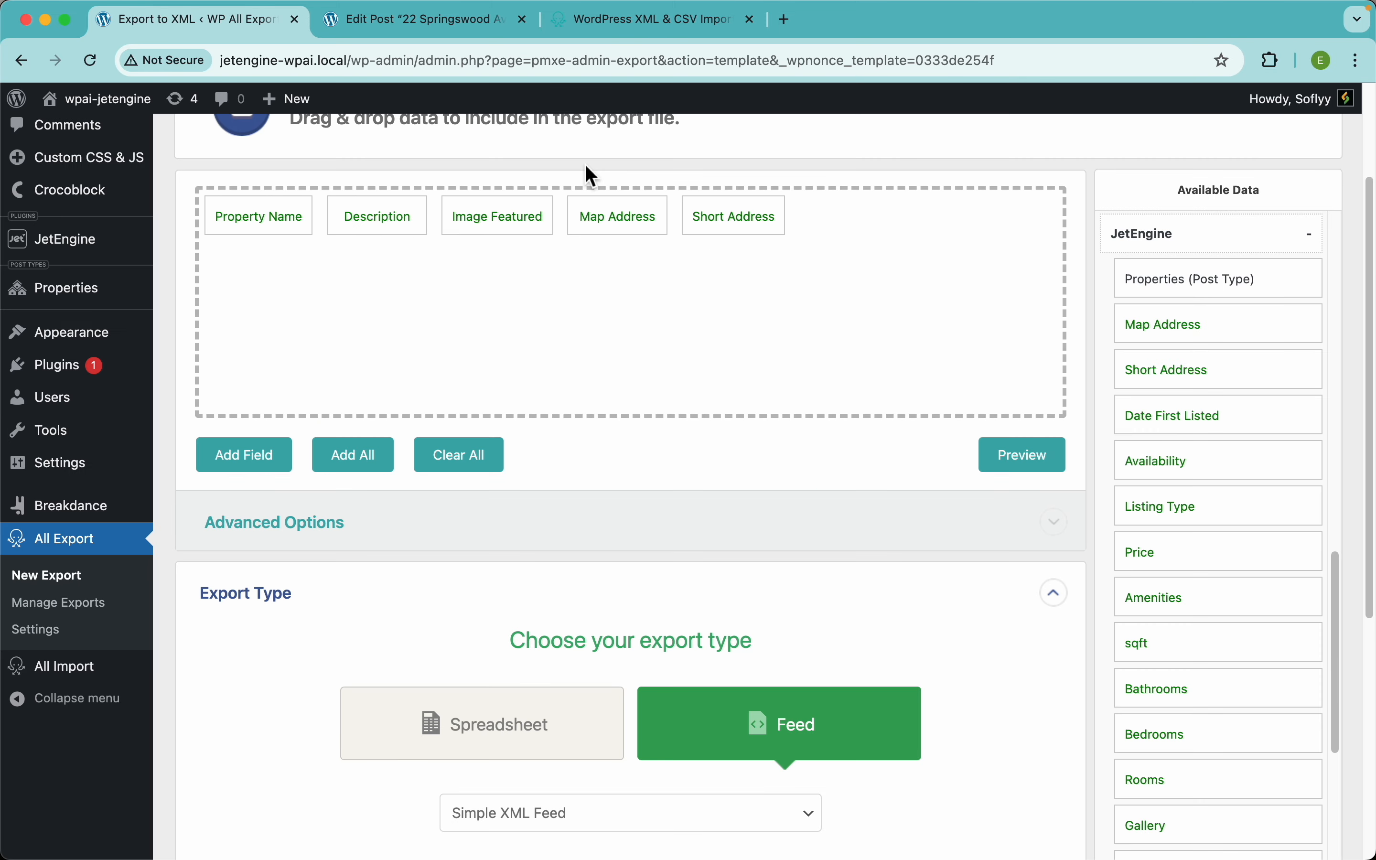
pyautogui.click(715, 211)
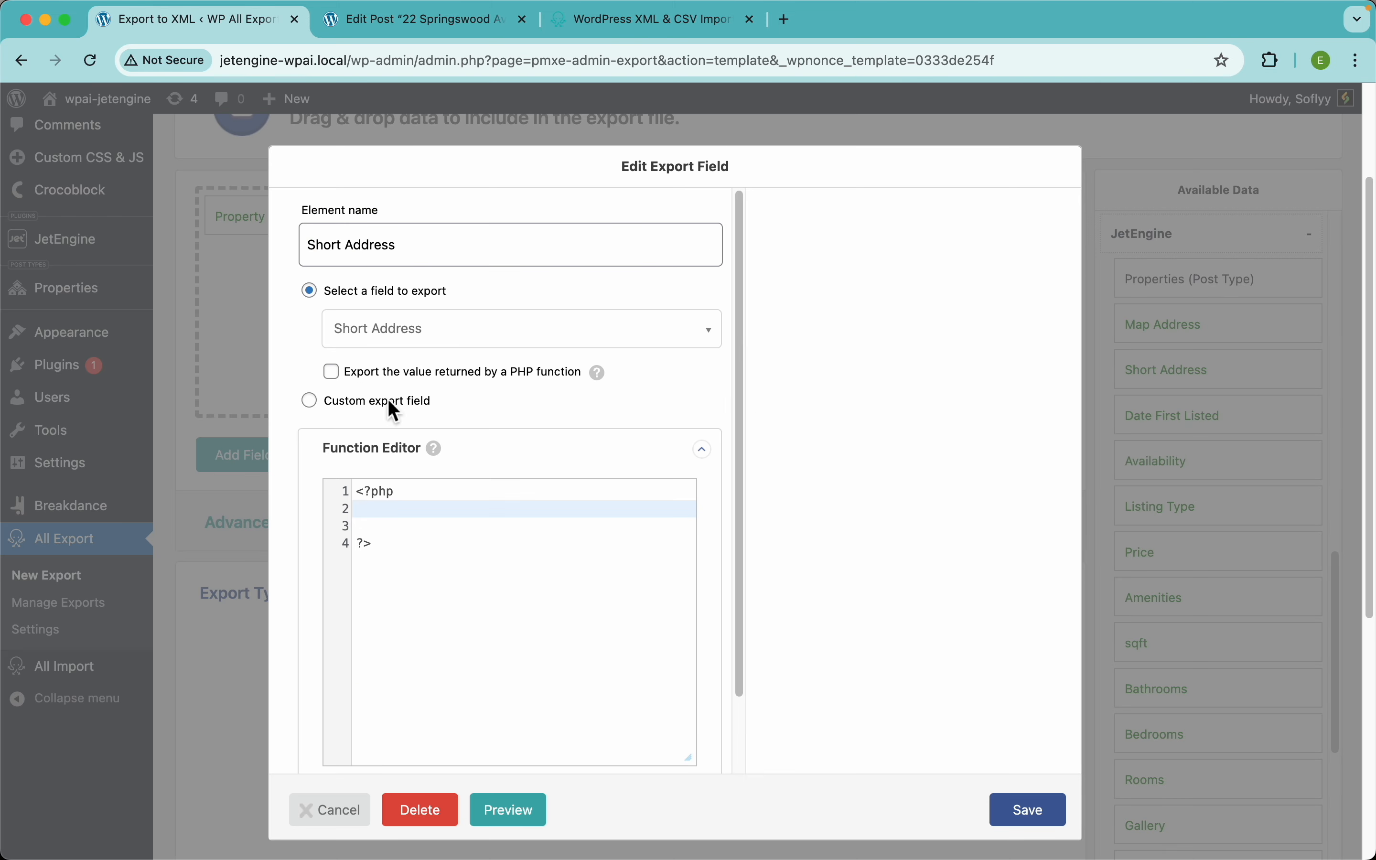
# Step: Switch the fifth field to a custom export value named 'Short Description' and begin its sentence
pyautogui.click(376, 403)
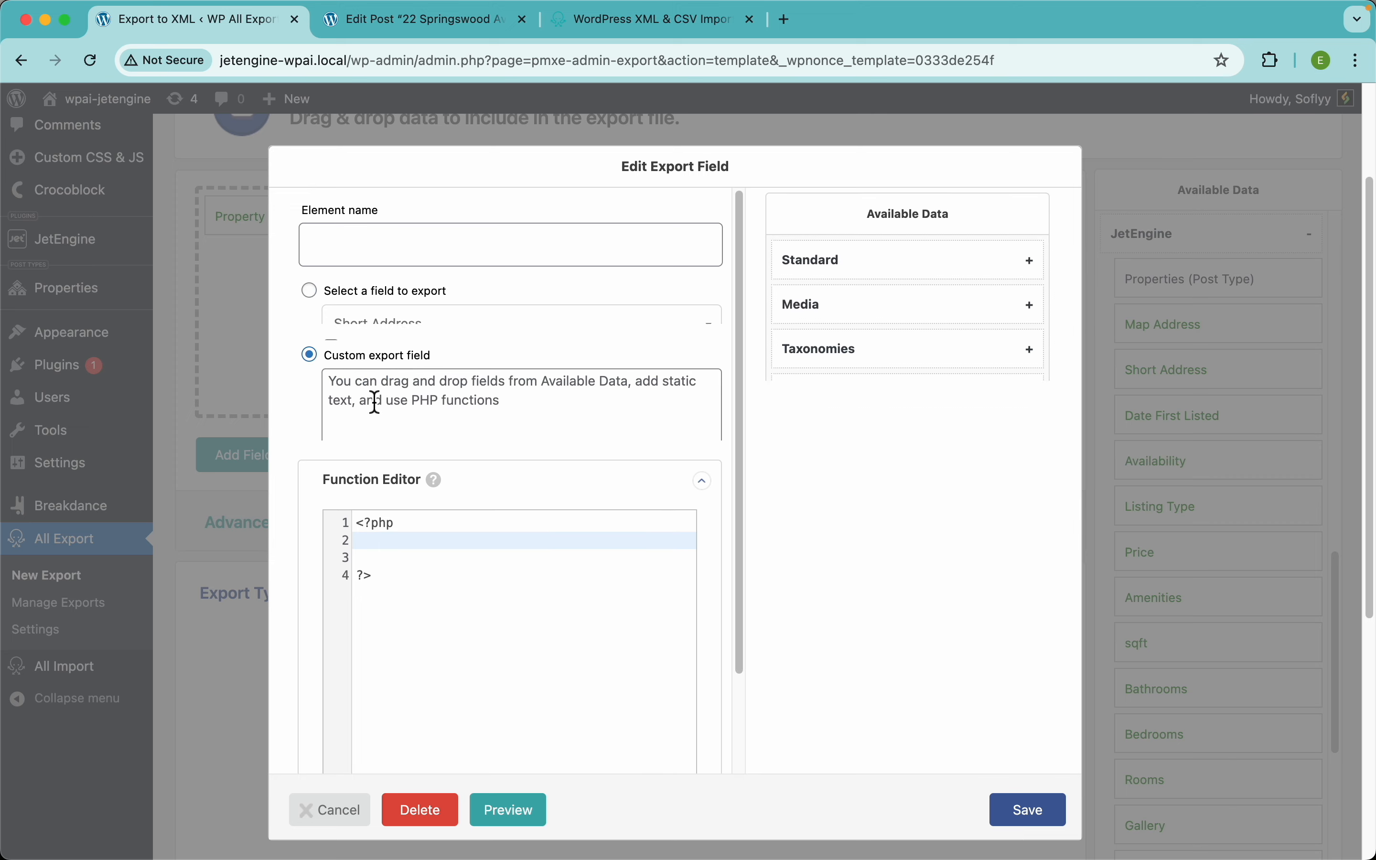
pyautogui.click(470, 261)
pyautogui.write('Sh')
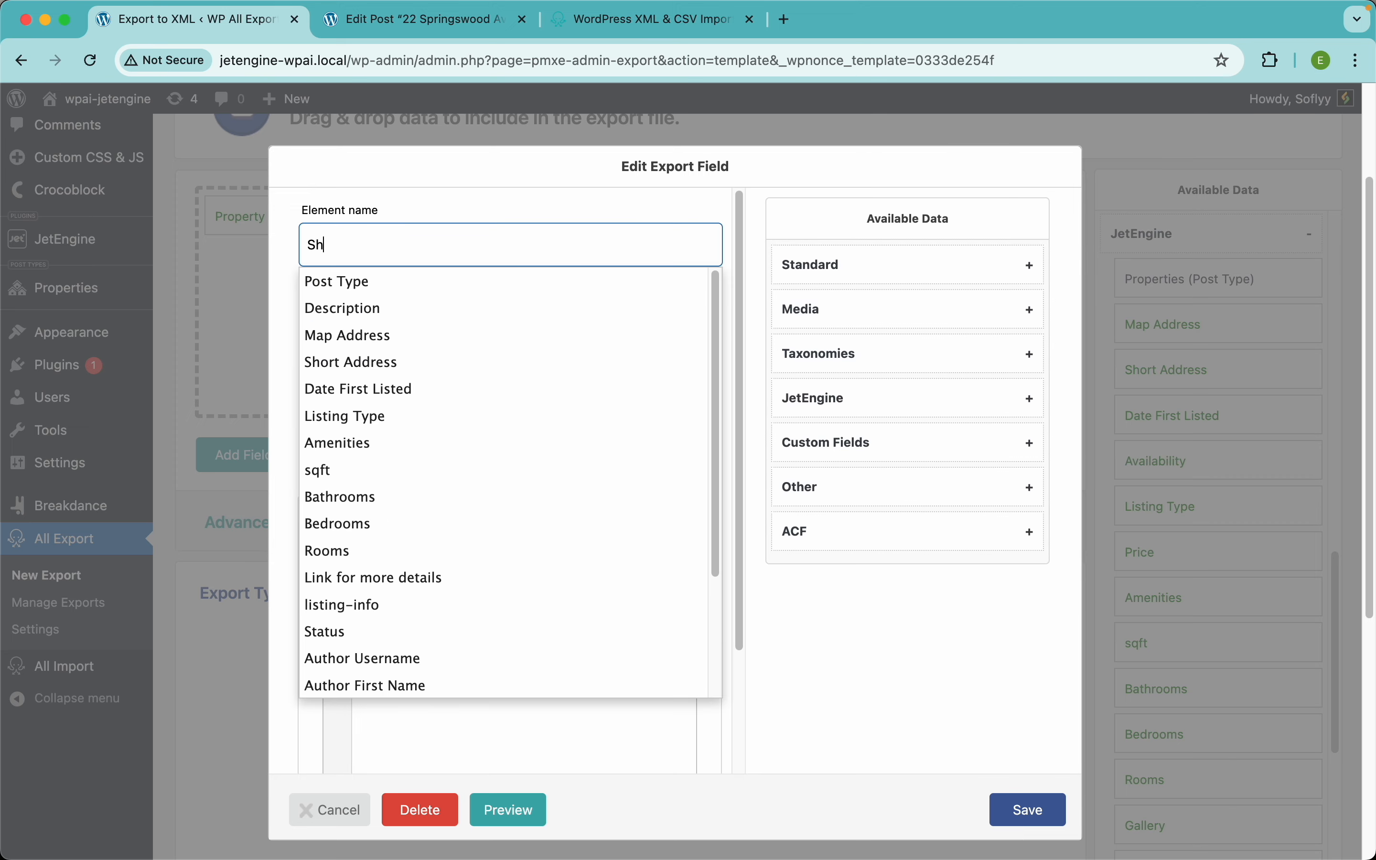
pyautogui.write('ort Description')
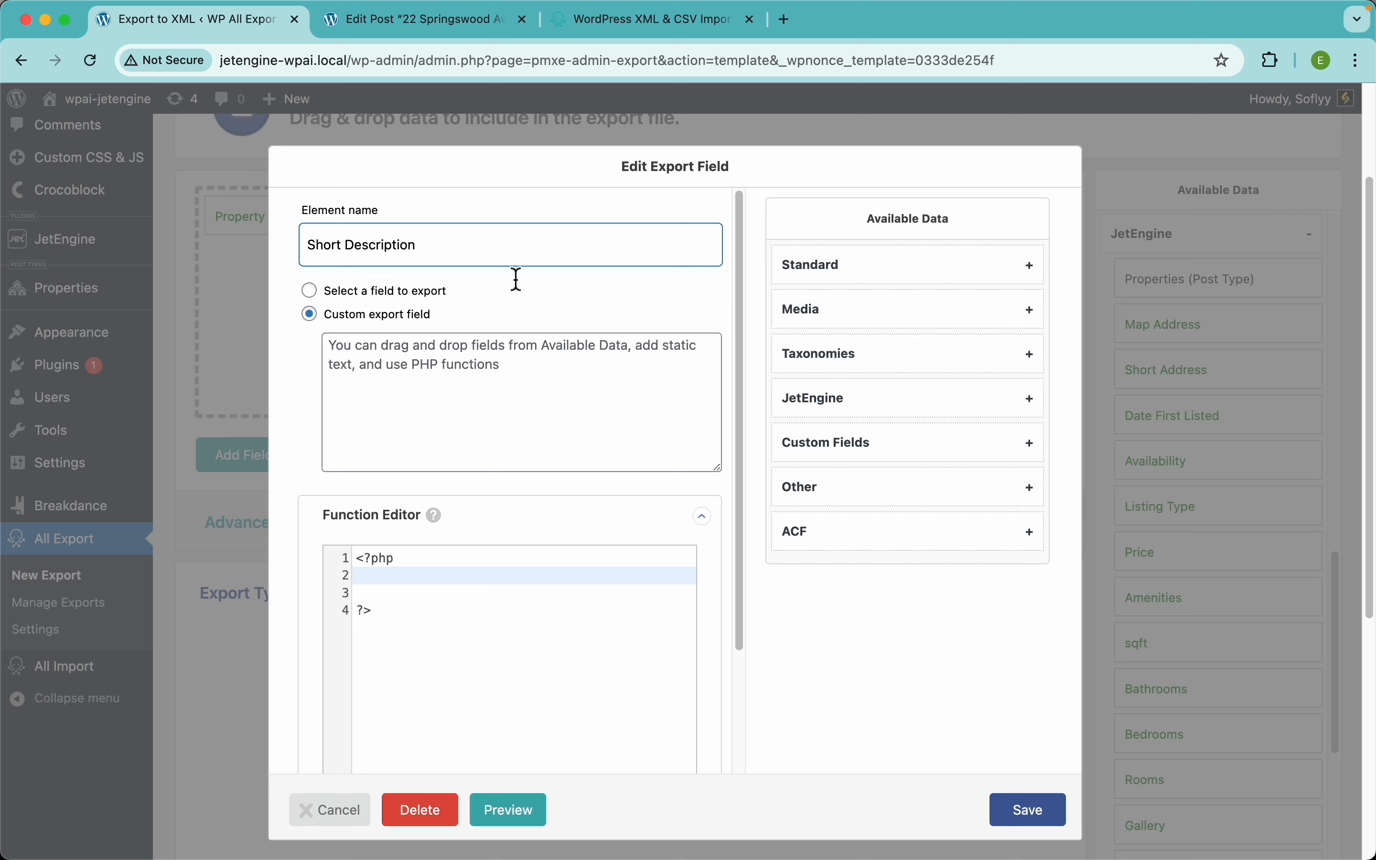
pyautogui.click(570, 425)
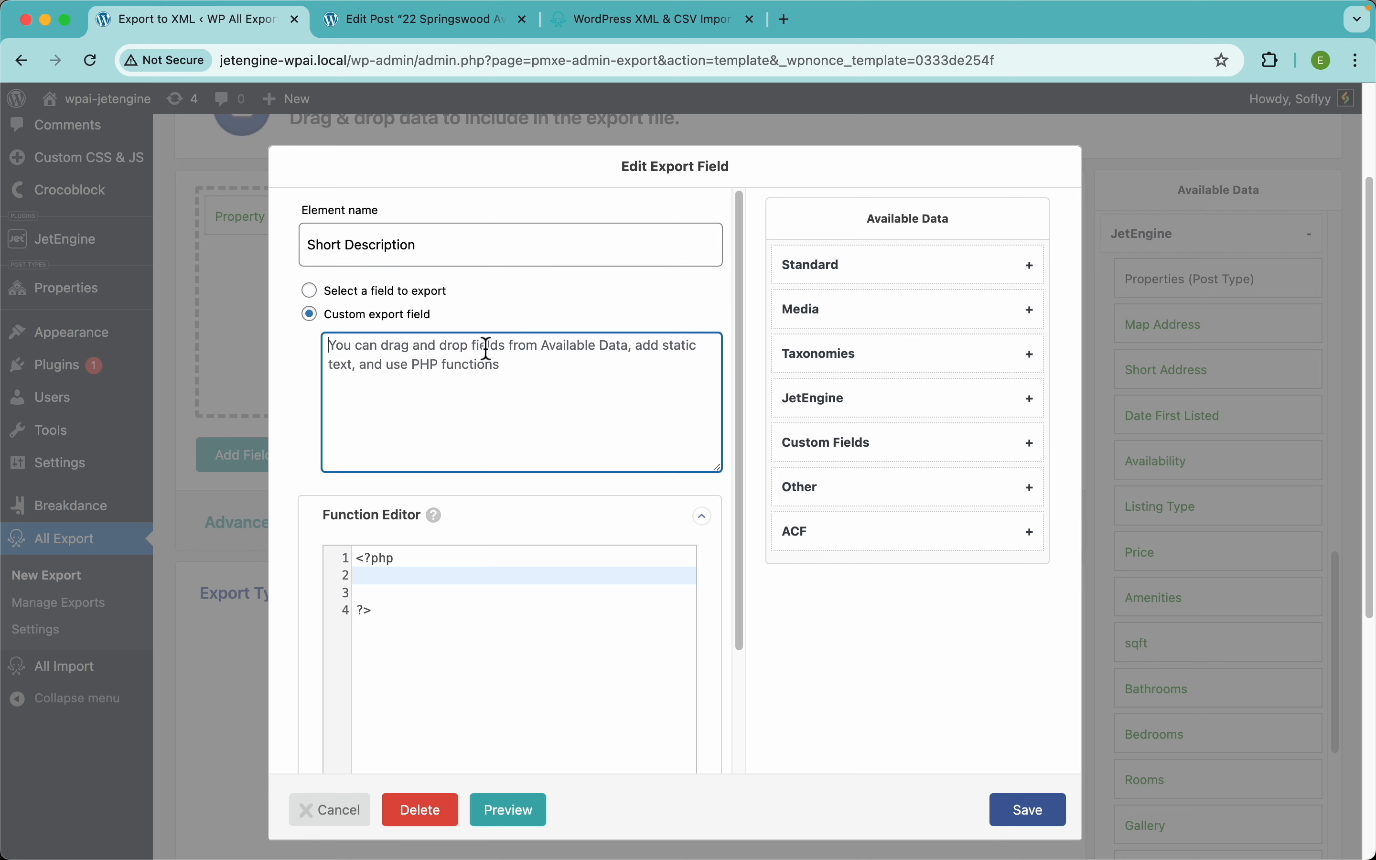
pyautogui.write('Beatiful')
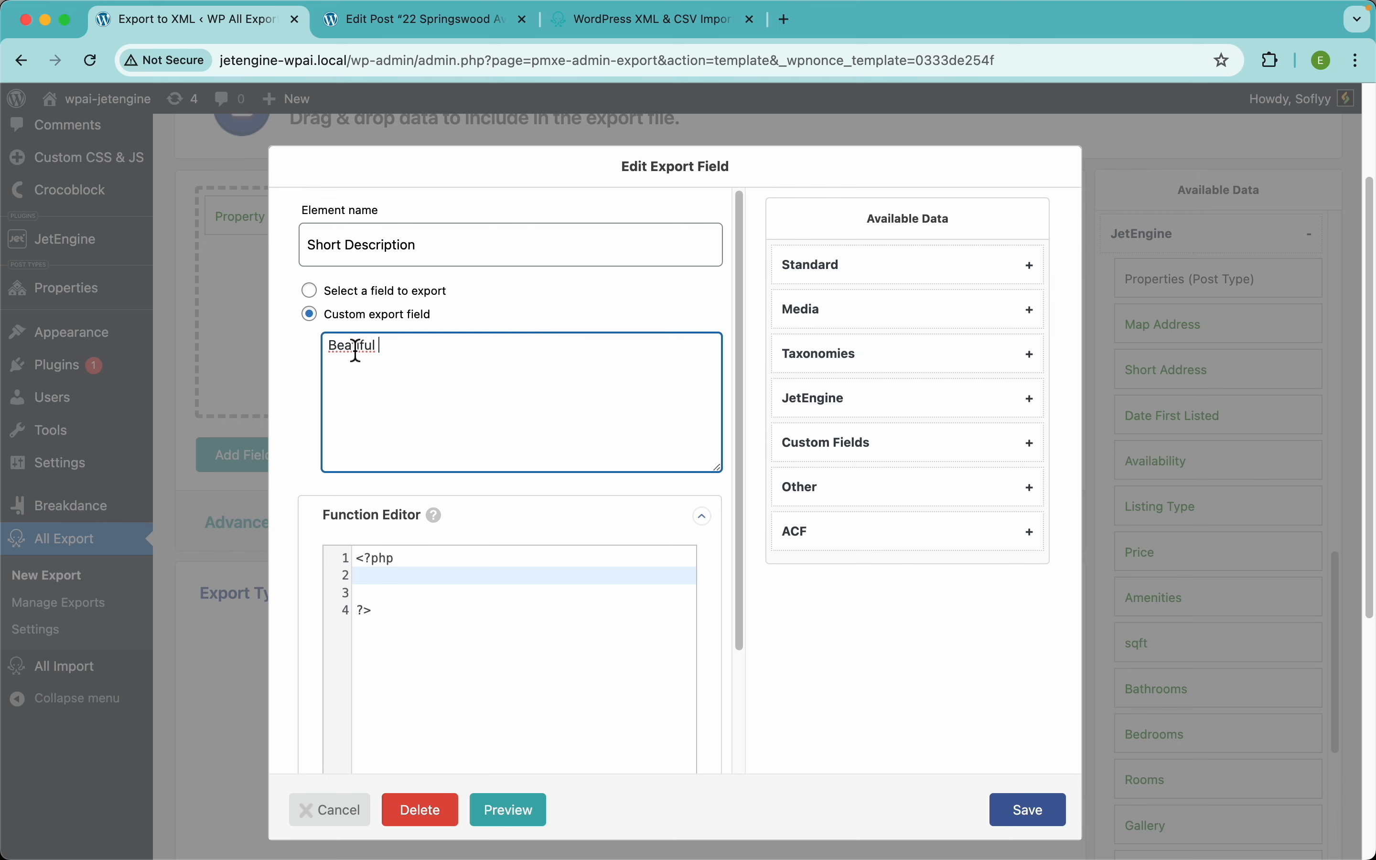
pyautogui.write('u')
# Step: Insert the Listing Type and Short Address values into the sentence, followed by ', with'
pyautogui.click(854, 405)
pyautogui.scroll(-3, 888, 515)
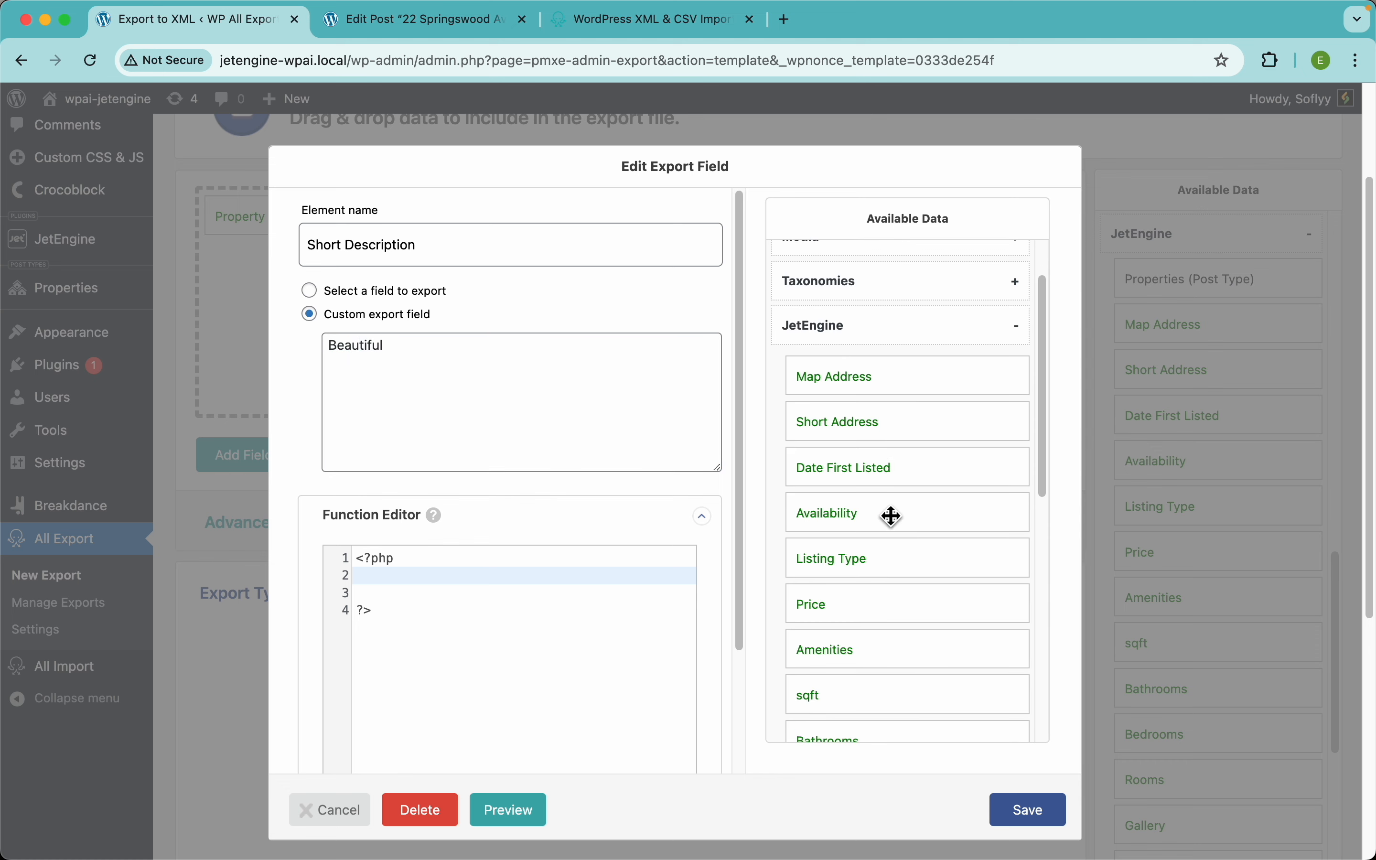
pyautogui.moveTo(851, 477); pyautogui.dragTo(523, 401)
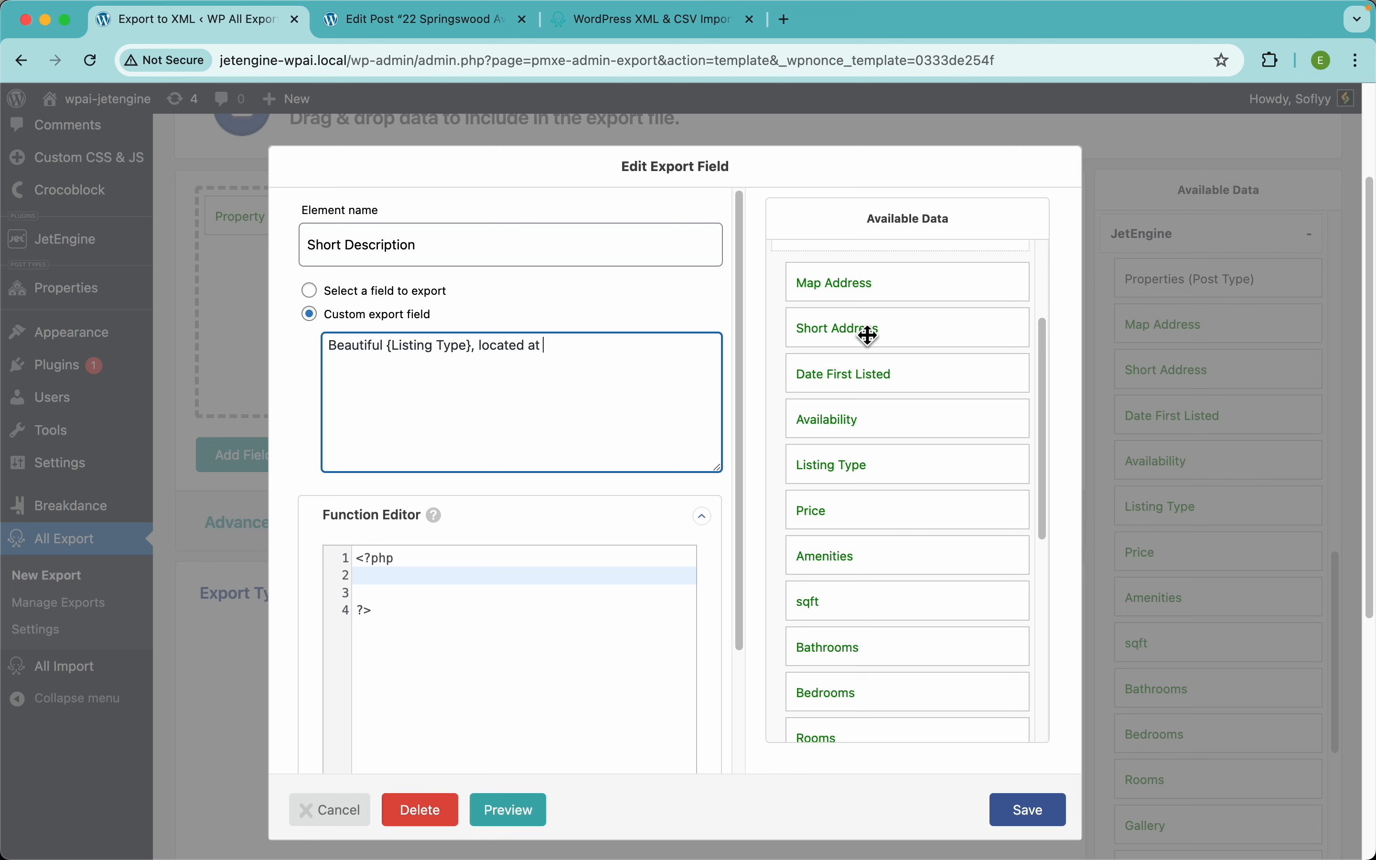
pyautogui.moveTo(870, 335); pyautogui.dragTo(700, 362)
pyautogui.click(701, 362)
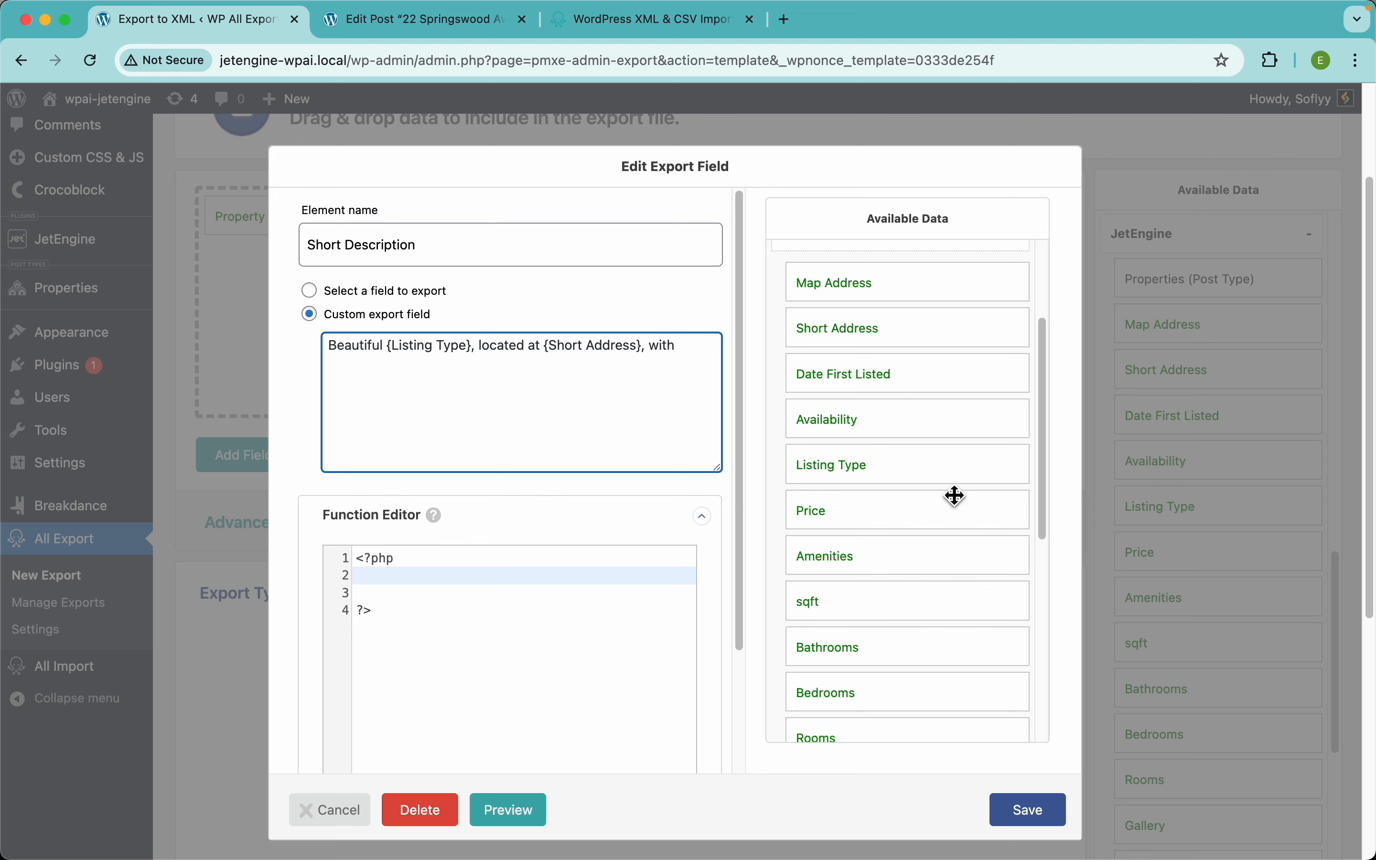
pyautogui.scroll(-2, 884, 643)
pyautogui.write(', with')
# Step: Add the Bedrooms value with 'bed', then the Bathrooms and sqft values to finish the sentence
pyautogui.moveTo(885, 643); pyautogui.dragTo(673, 483)
pyautogui.write('bedrooms,')
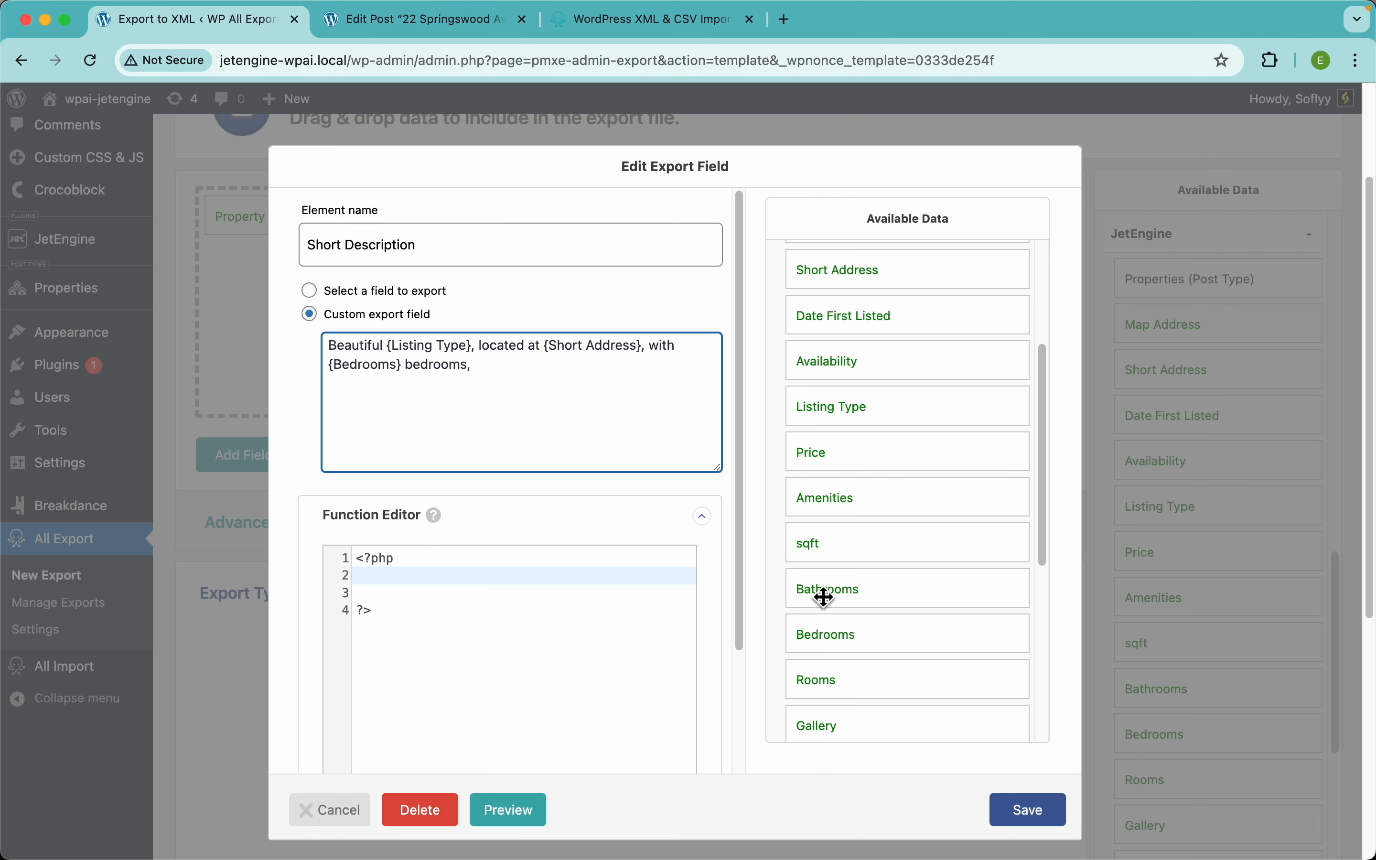
pyautogui.moveTo(820, 593); pyautogui.dragTo(648, 450)
pyautogui.click(639, 393)
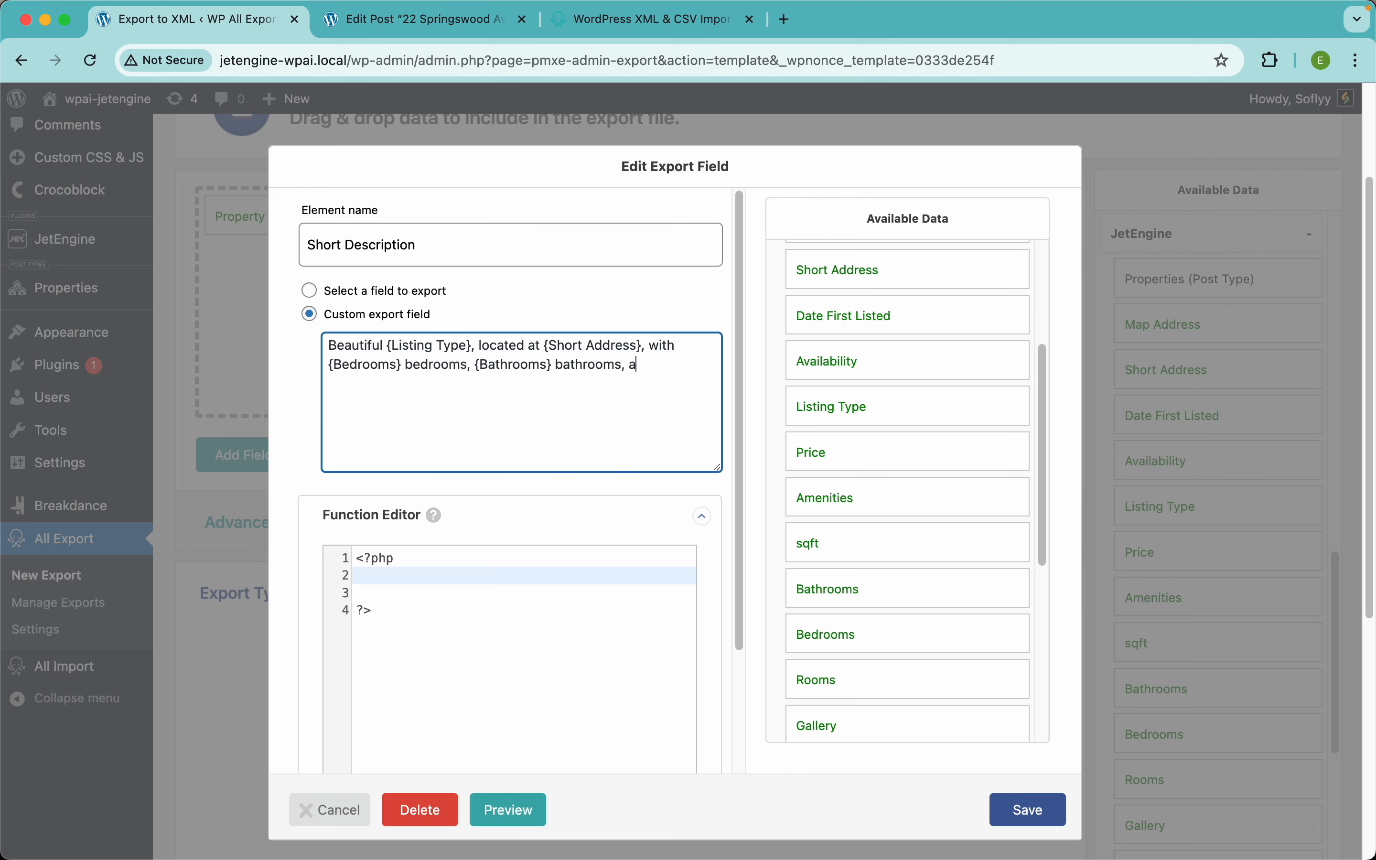
pyautogui.moveTo(844, 538); pyautogui.dragTo(691, 449)
pyautogui.click(707, 403)
# Step: Save Short Description and check its sentence, including the 43242 sqft figure, in the XML preview
pyautogui.click(1029, 807)
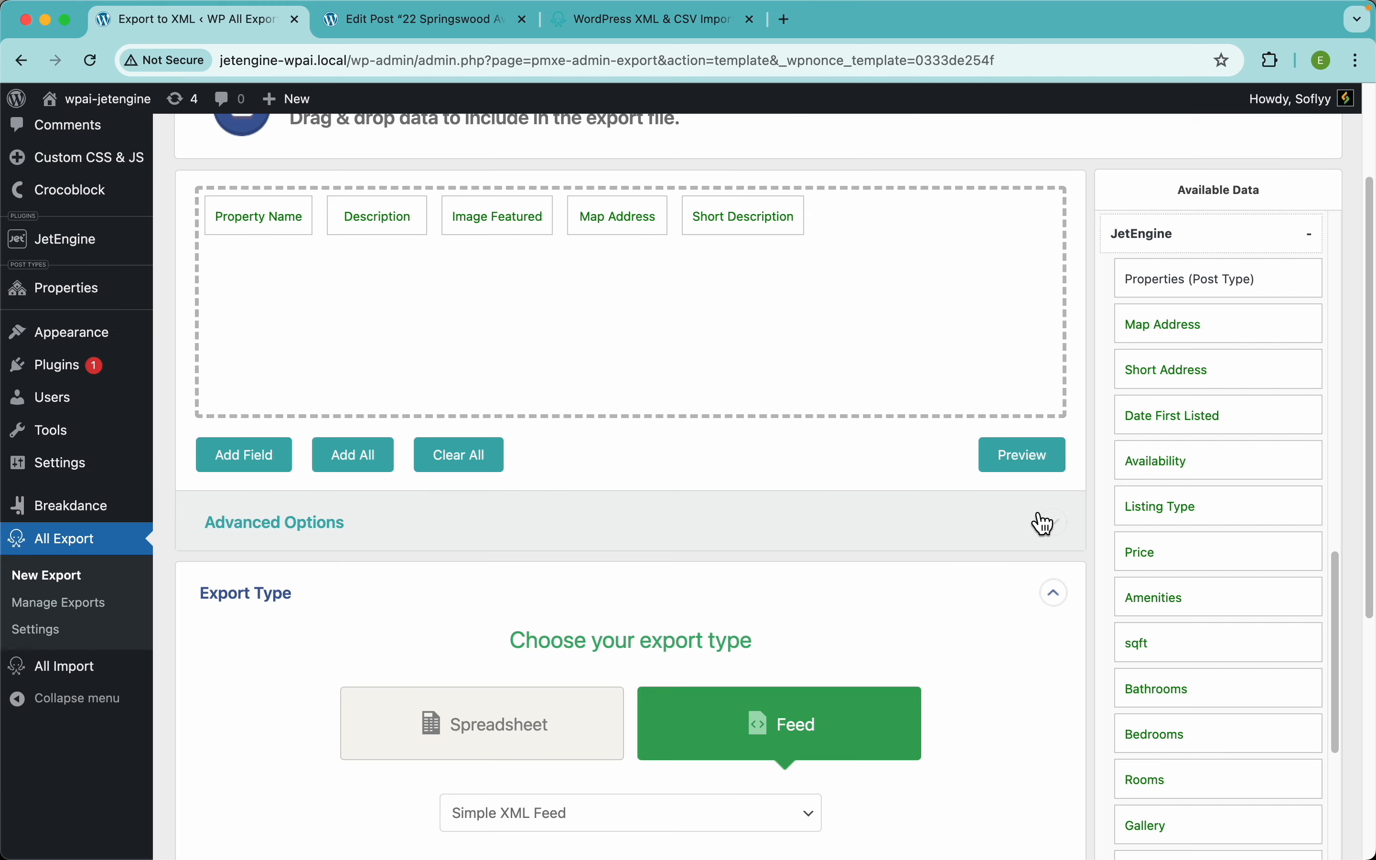
pyautogui.click(1022, 458)
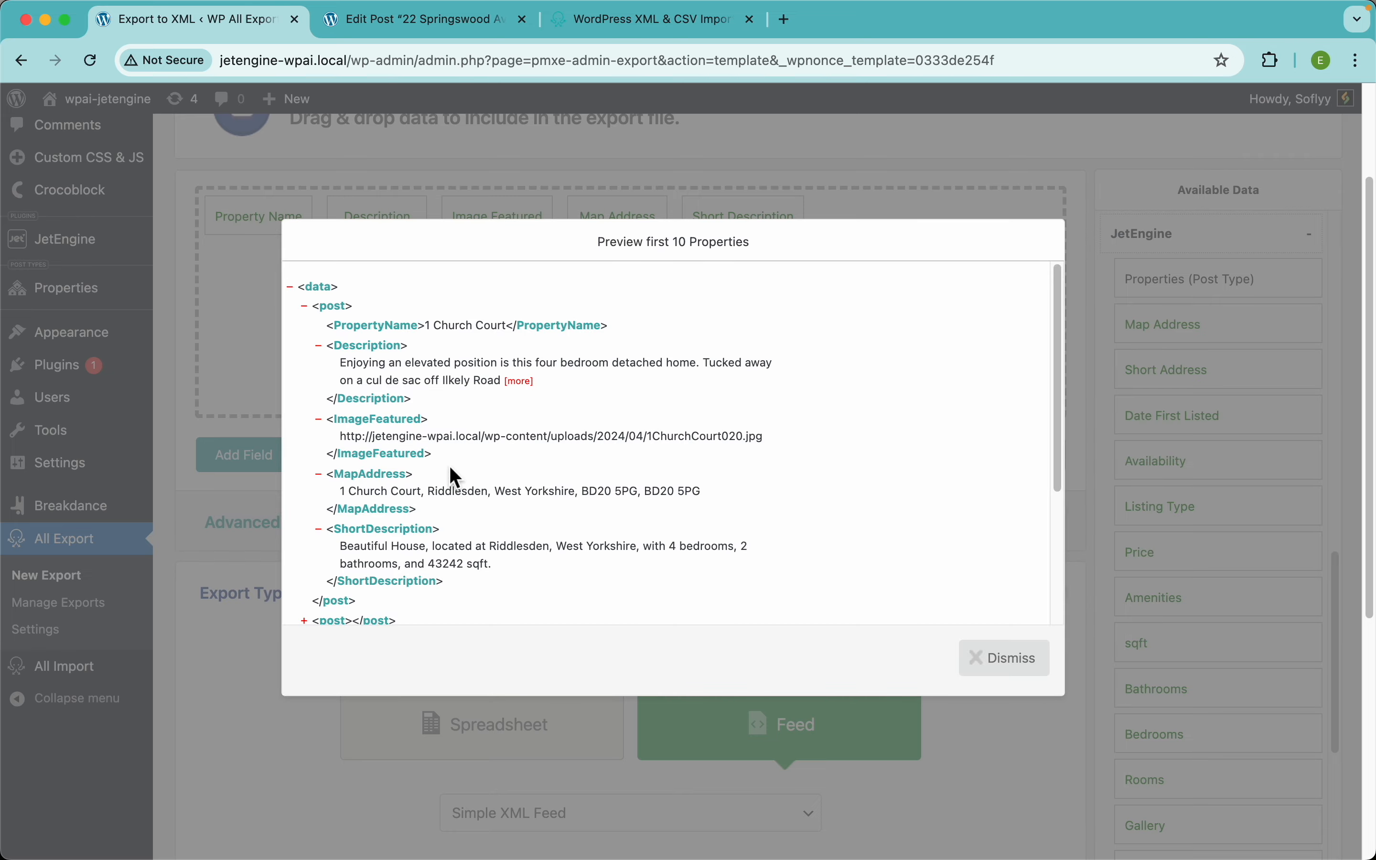
pyautogui.scroll(5, 434, 547)
pyautogui.scroll(-1, 433, 547)
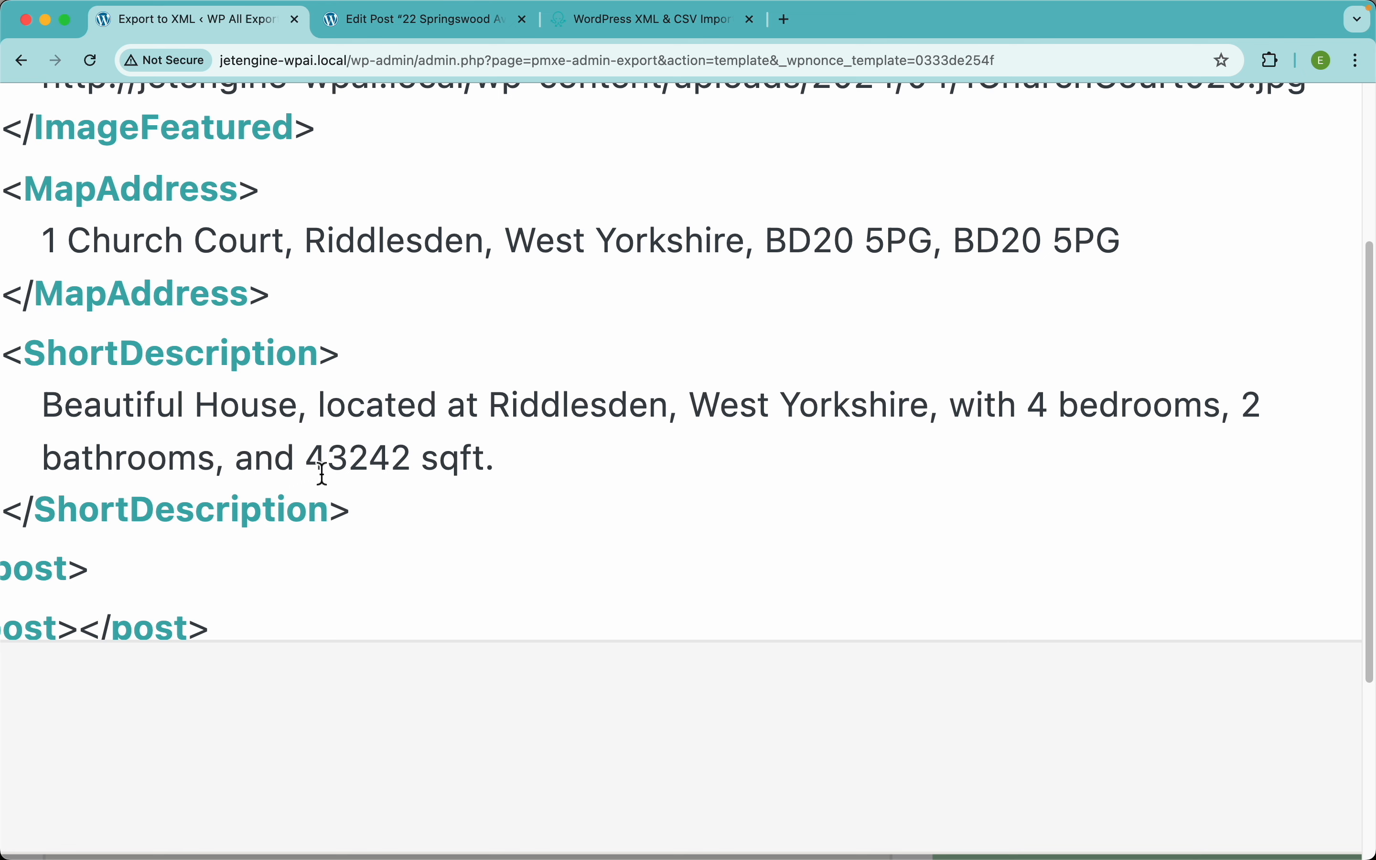
pyautogui.moveTo(314, 462); pyautogui.dragTo(350, 462)
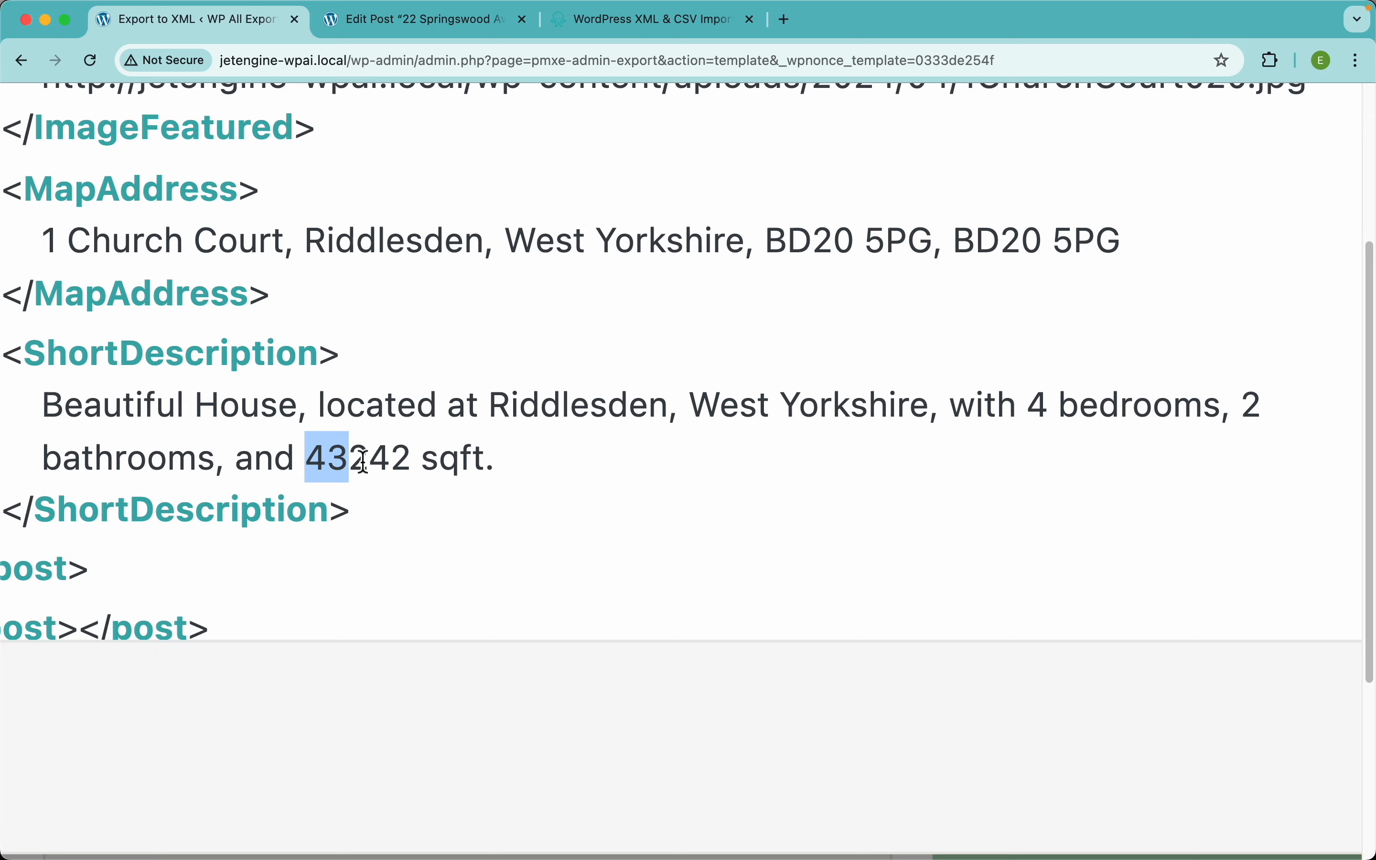
pyautogui.click(350, 460)
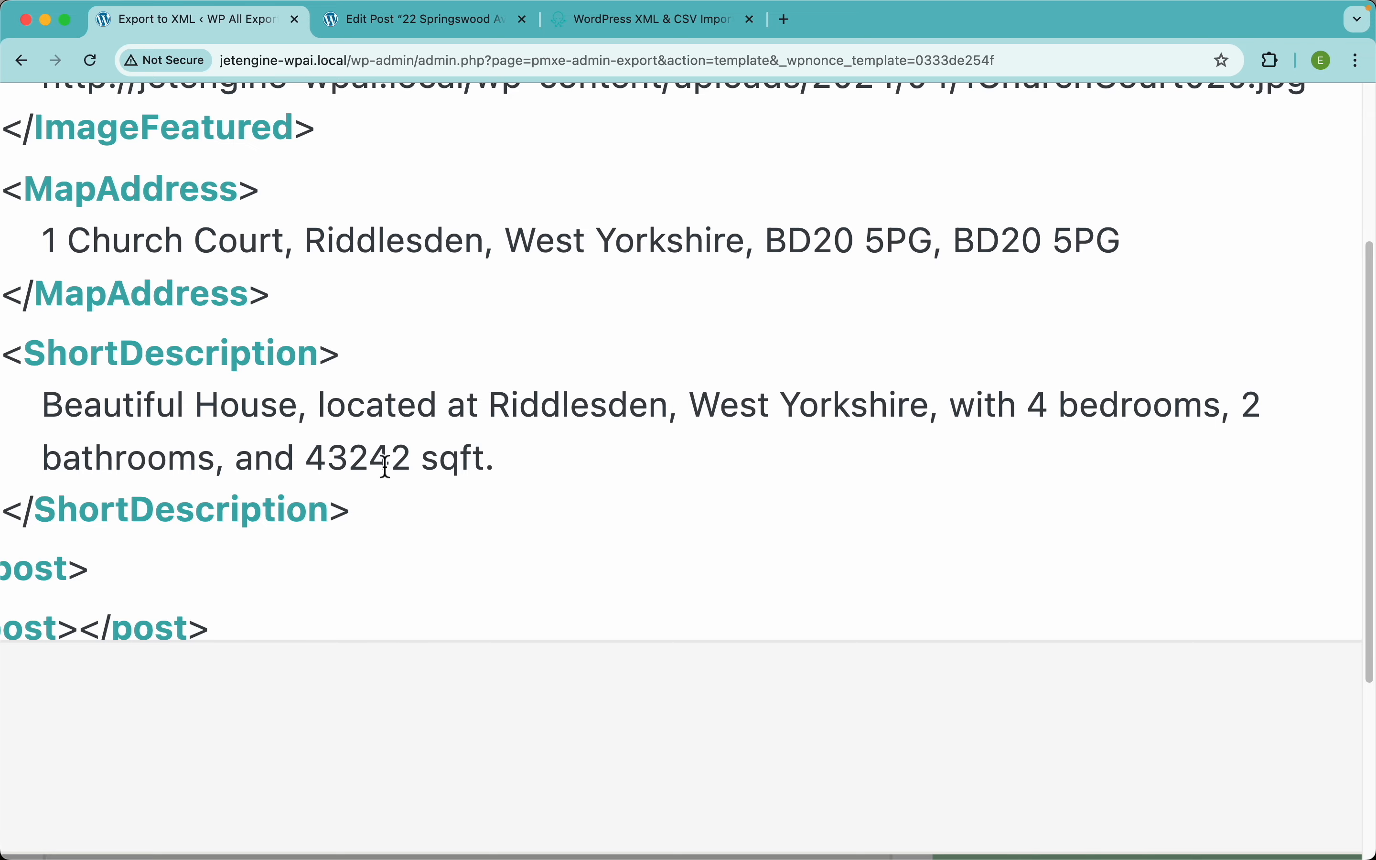
pyautogui.scroll(-5, 648, 426)
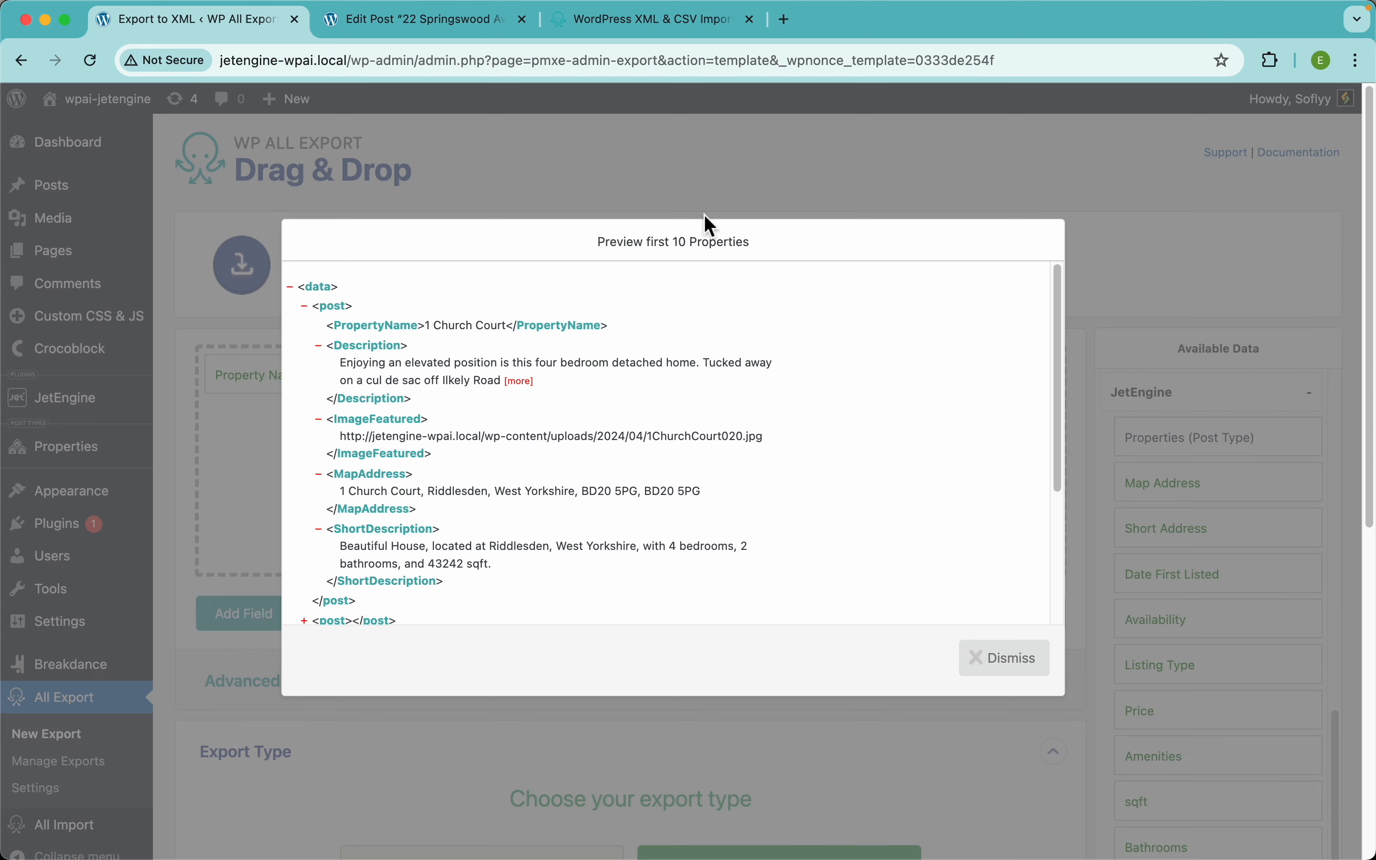
pyautogui.click(691, 166)
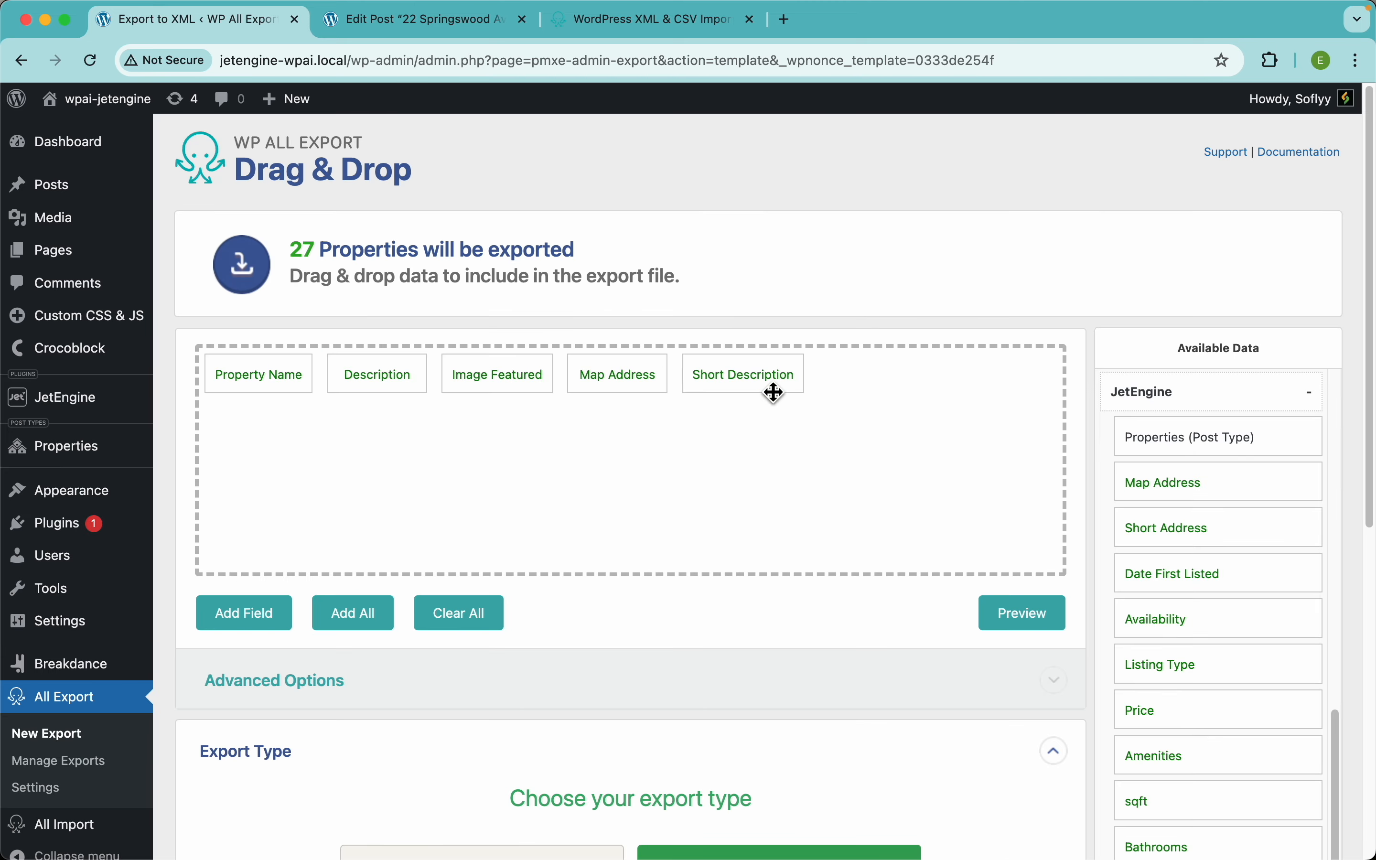
# Step: Reopen and re-save the Short Description field, then add Date First Listed to the export fields
pyautogui.click(1006, 614)
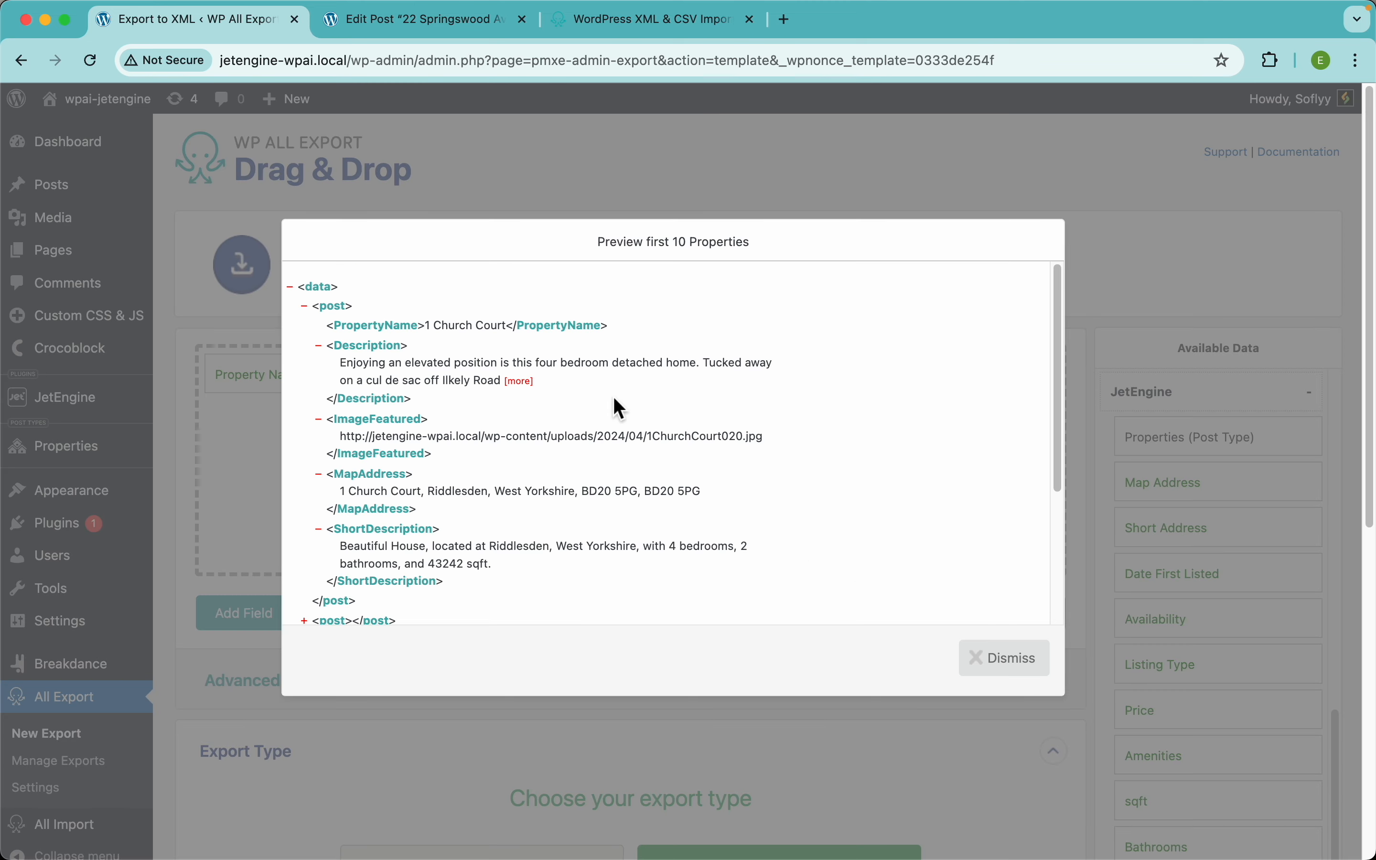
pyautogui.click(1008, 660)
pyautogui.click(738, 380)
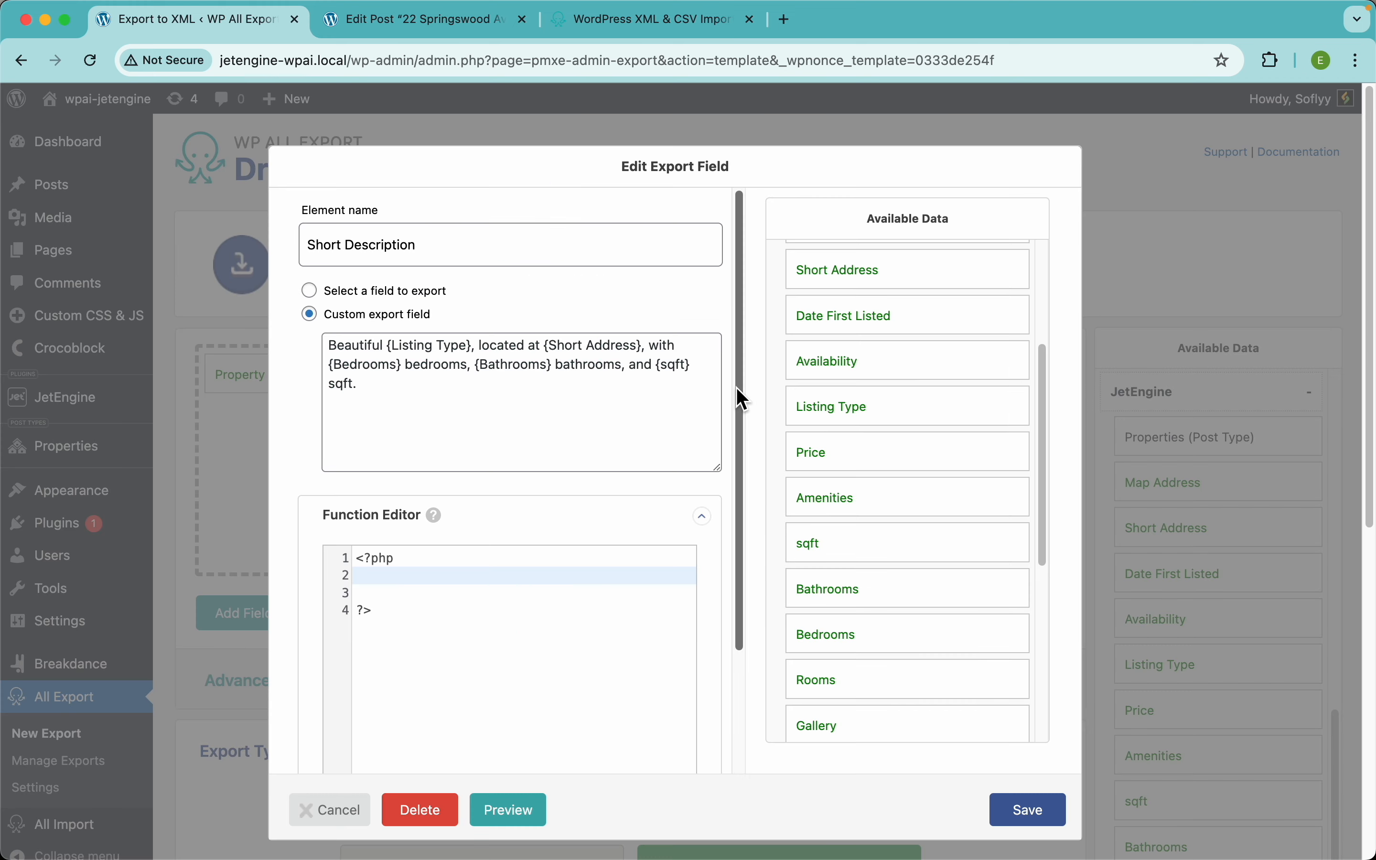
pyautogui.tripleClick(393, 392)
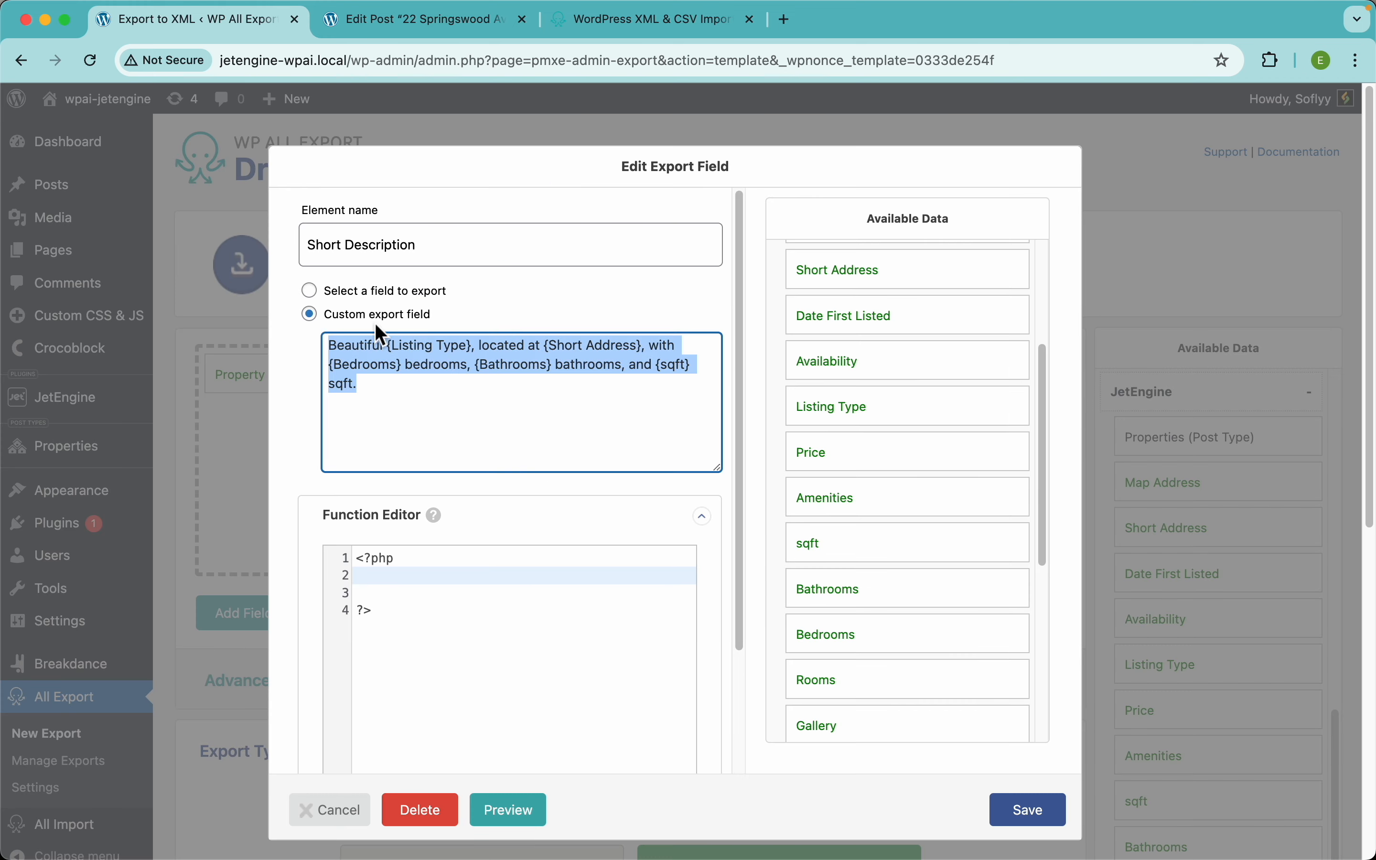
pyautogui.click(451, 430)
pyautogui.click(1030, 809)
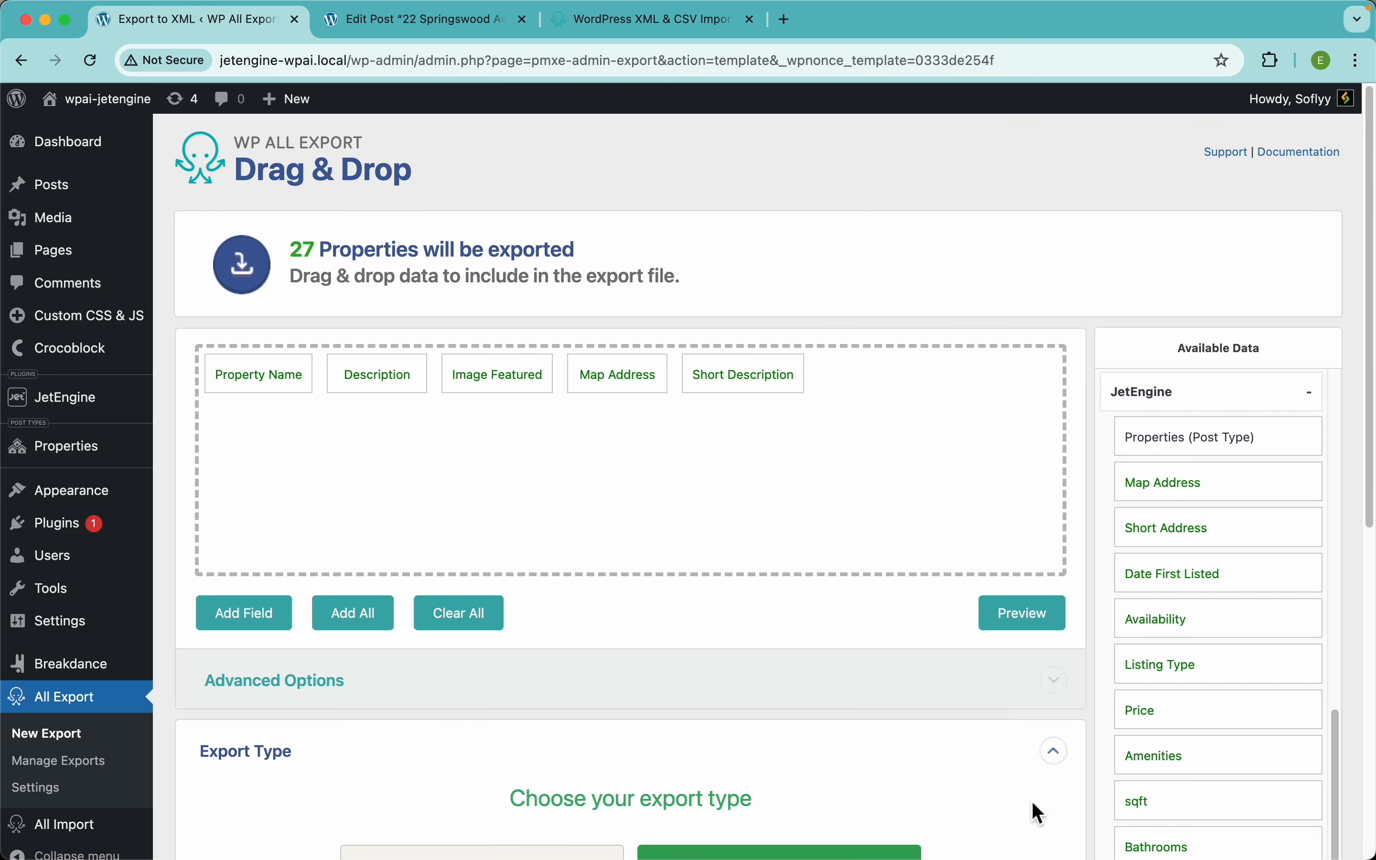
pyautogui.moveTo(1190, 562); pyautogui.dragTo(970, 444)
# Step: Compare Date First Listed's settings with the property's stored date in the edit post tab
pyautogui.click(859, 376)
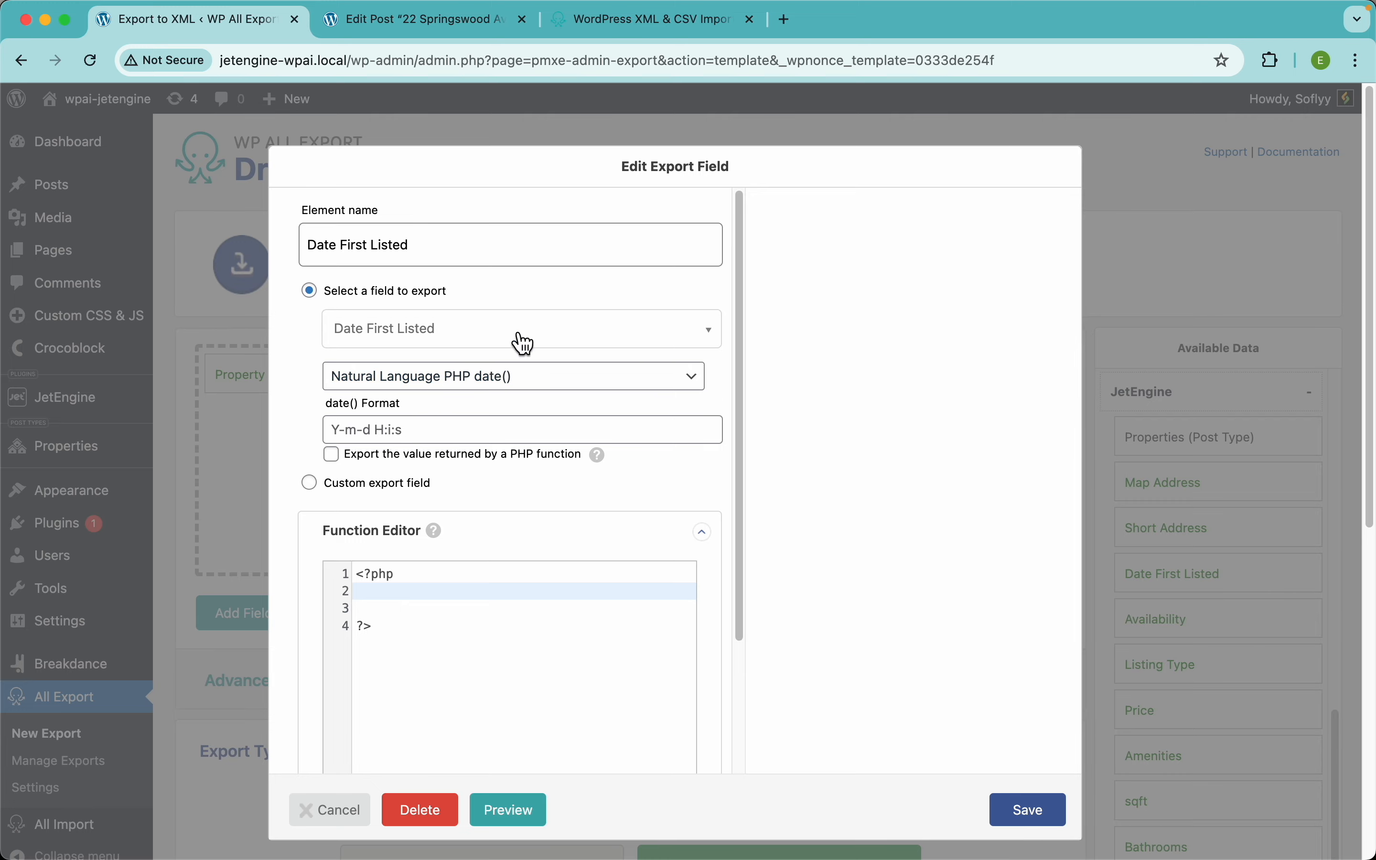
pyautogui.hotkey('ctrl', 'Tab')
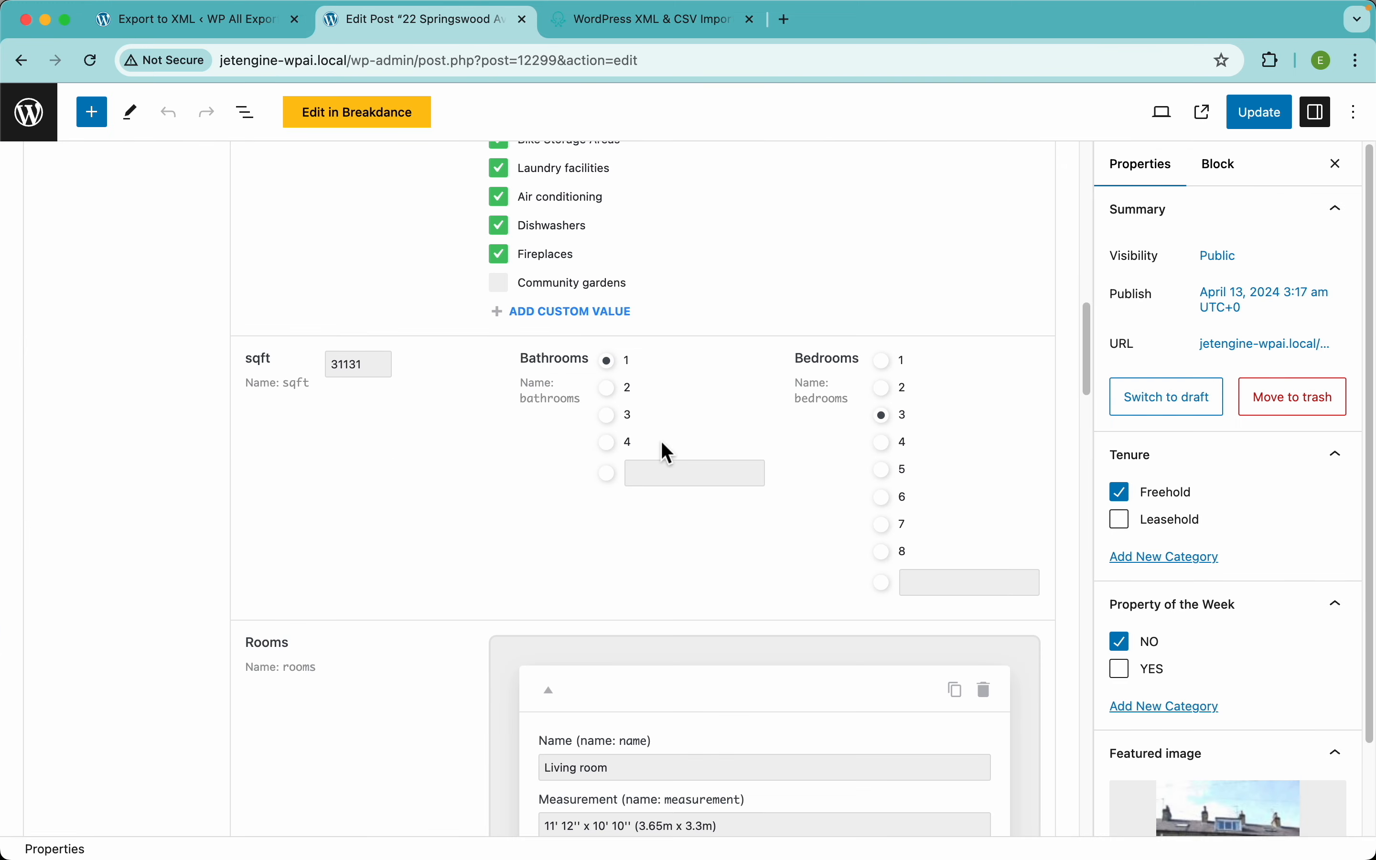
pyautogui.scroll(10, 663, 445)
pyautogui.click(571, 335)
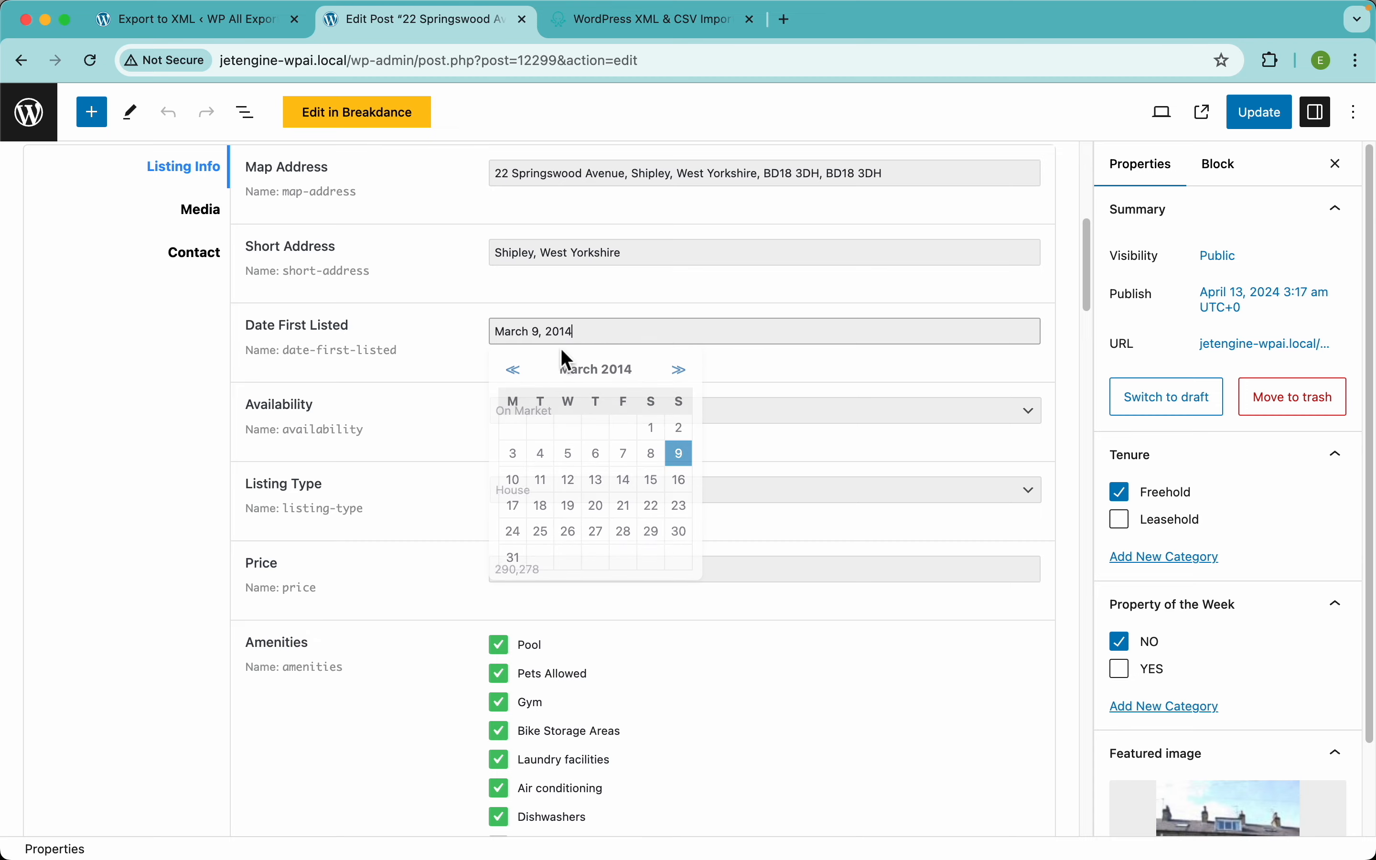
pyautogui.click(258, 23)
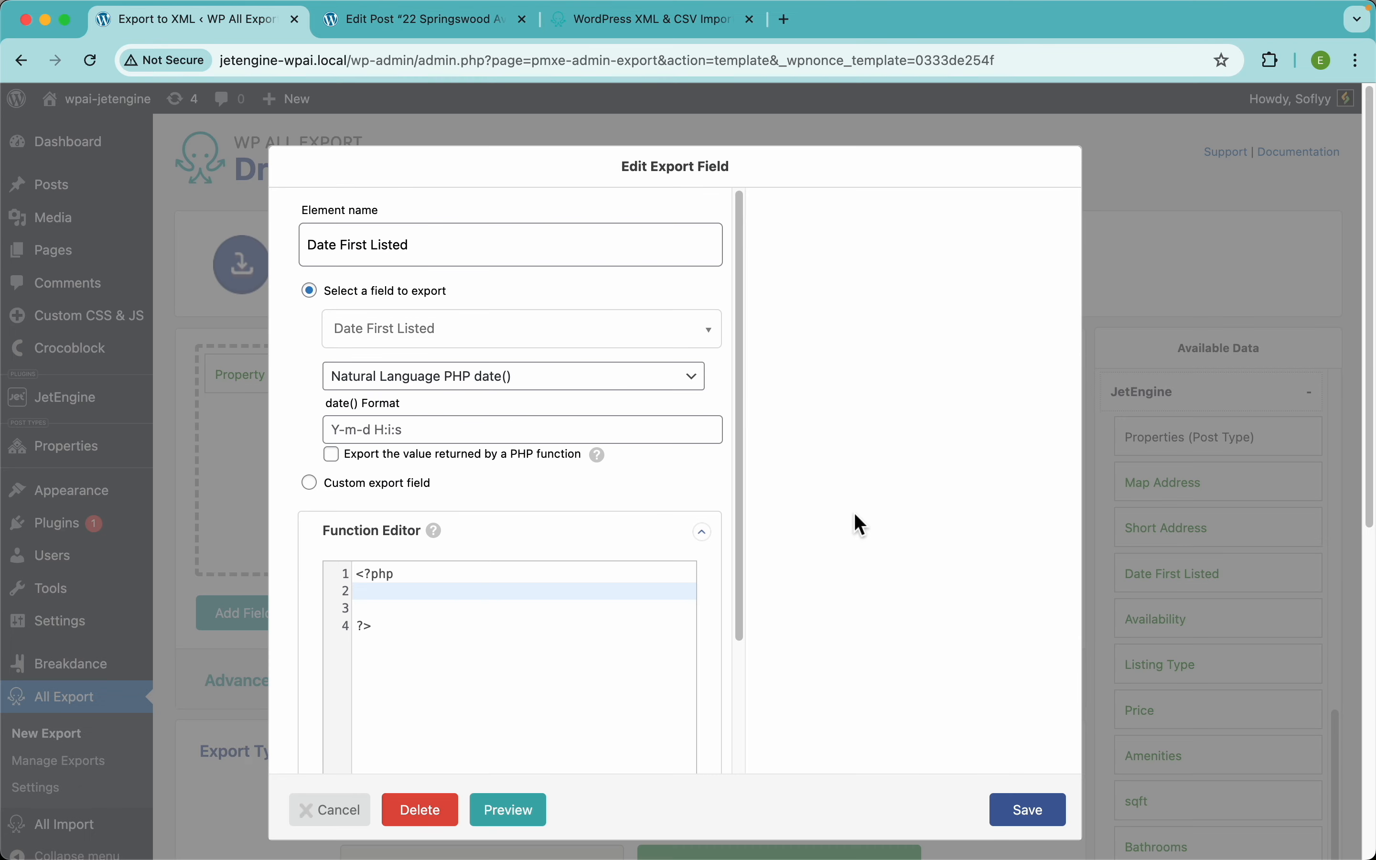
# Step: Save Date First Listed and confirm it previews as 2013-02-07 in the XML
pyautogui.click(1030, 809)
pyautogui.click(1027, 621)
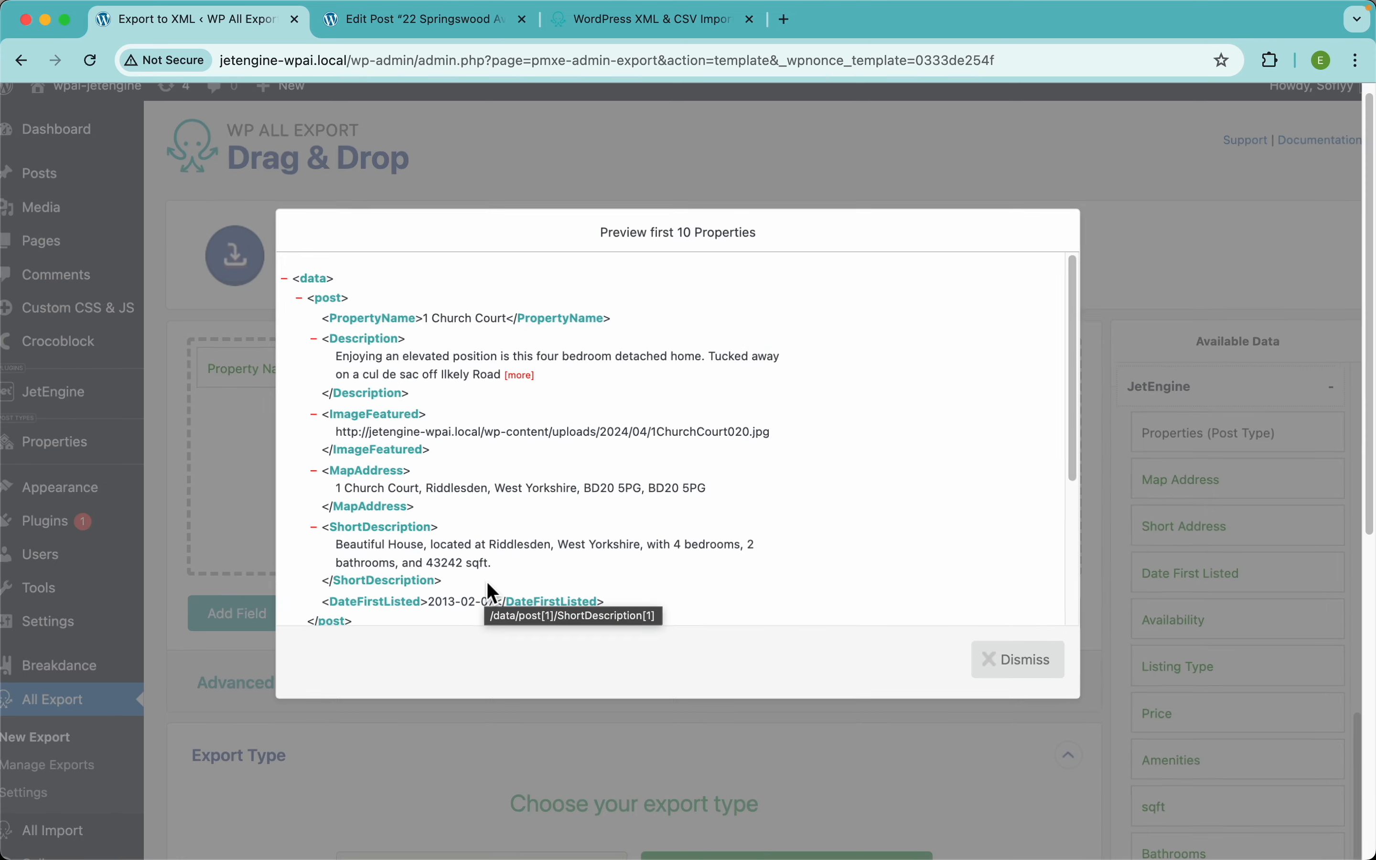
pyautogui.scroll(5, 487, 582)
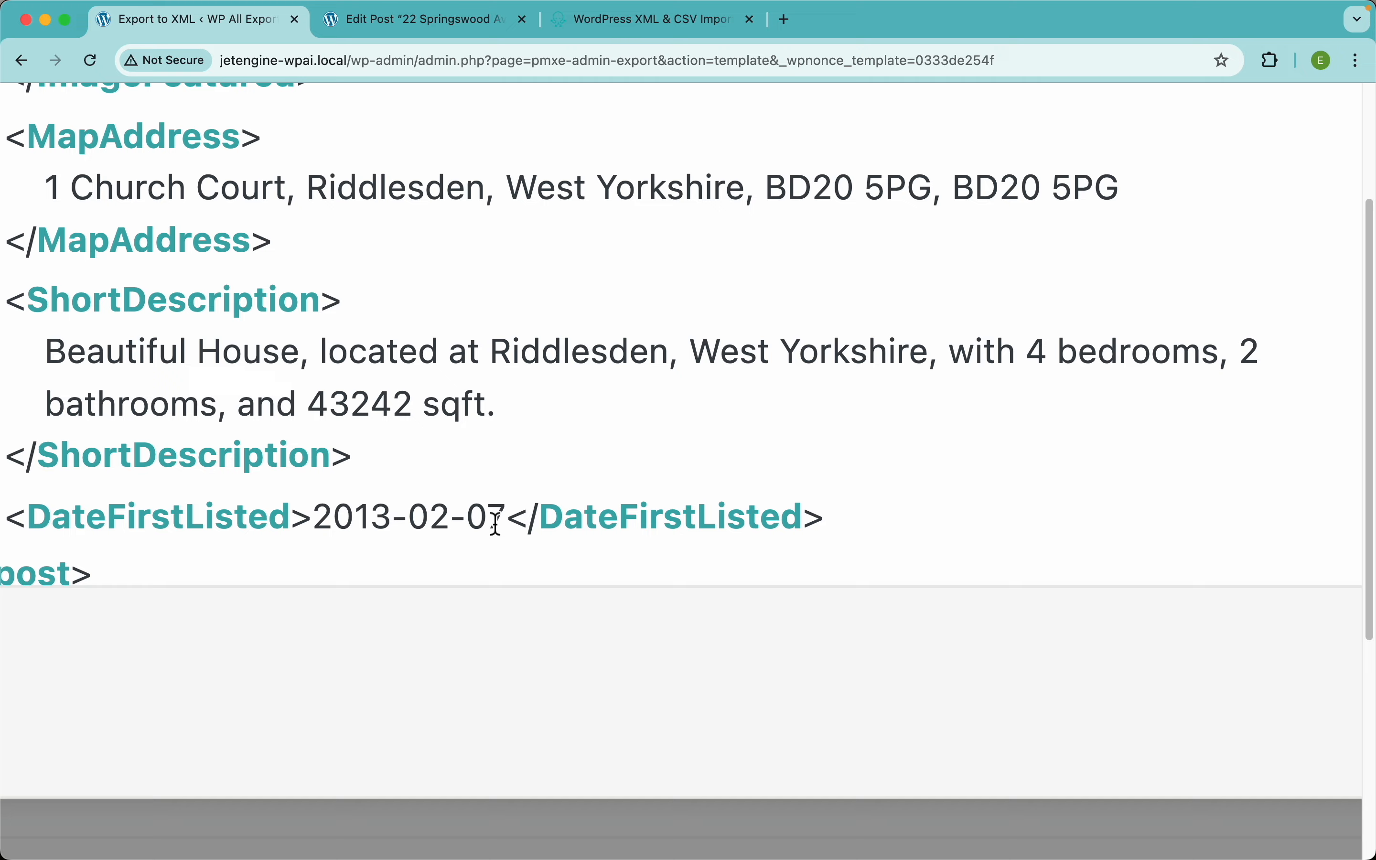
pyautogui.moveTo(506, 520); pyautogui.dragTo(324, 520)
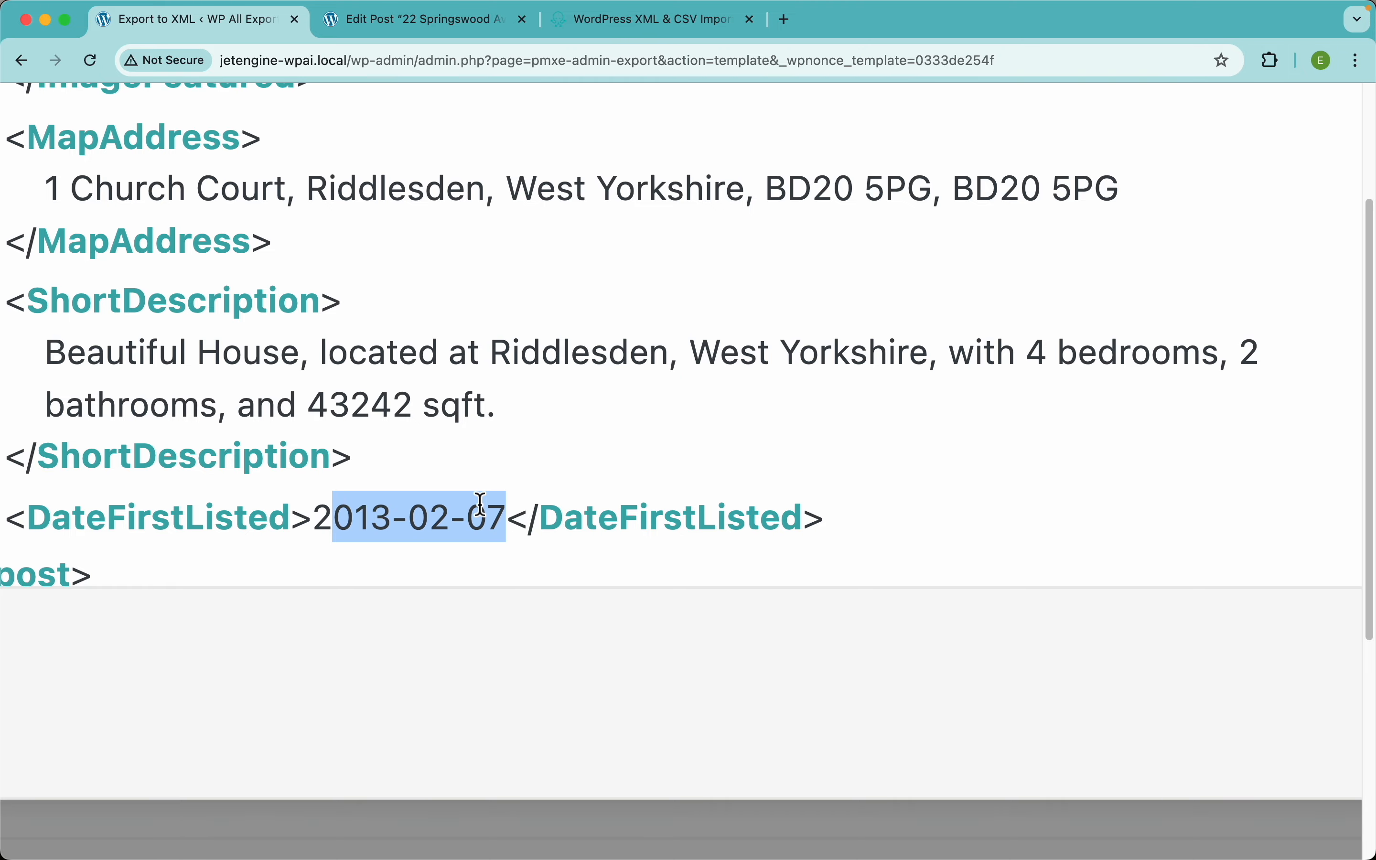
pyautogui.scroll(-5, 481, 504)
pyautogui.click(632, 161)
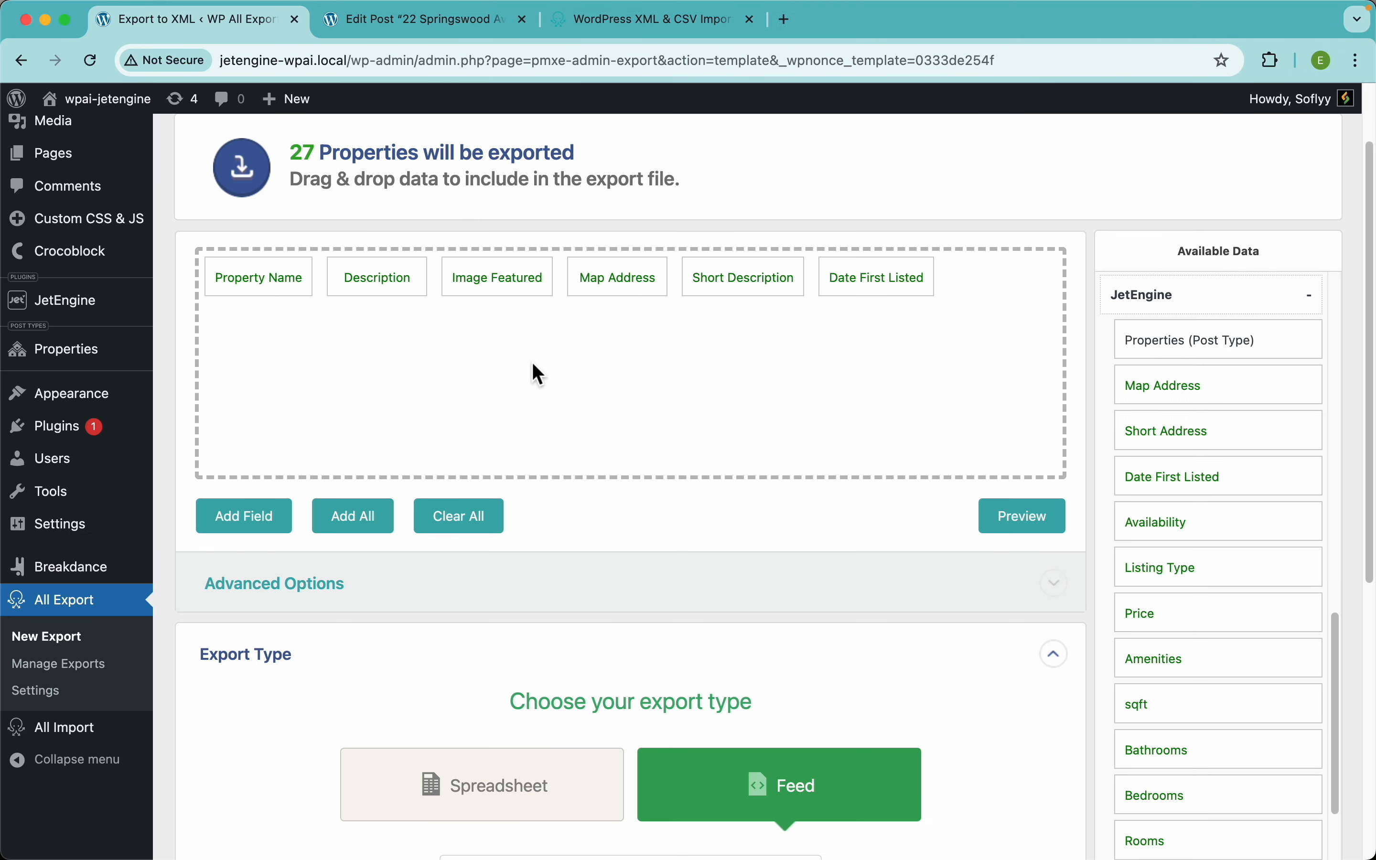
pyautogui.click(884, 284)
pyautogui.click(414, 429)
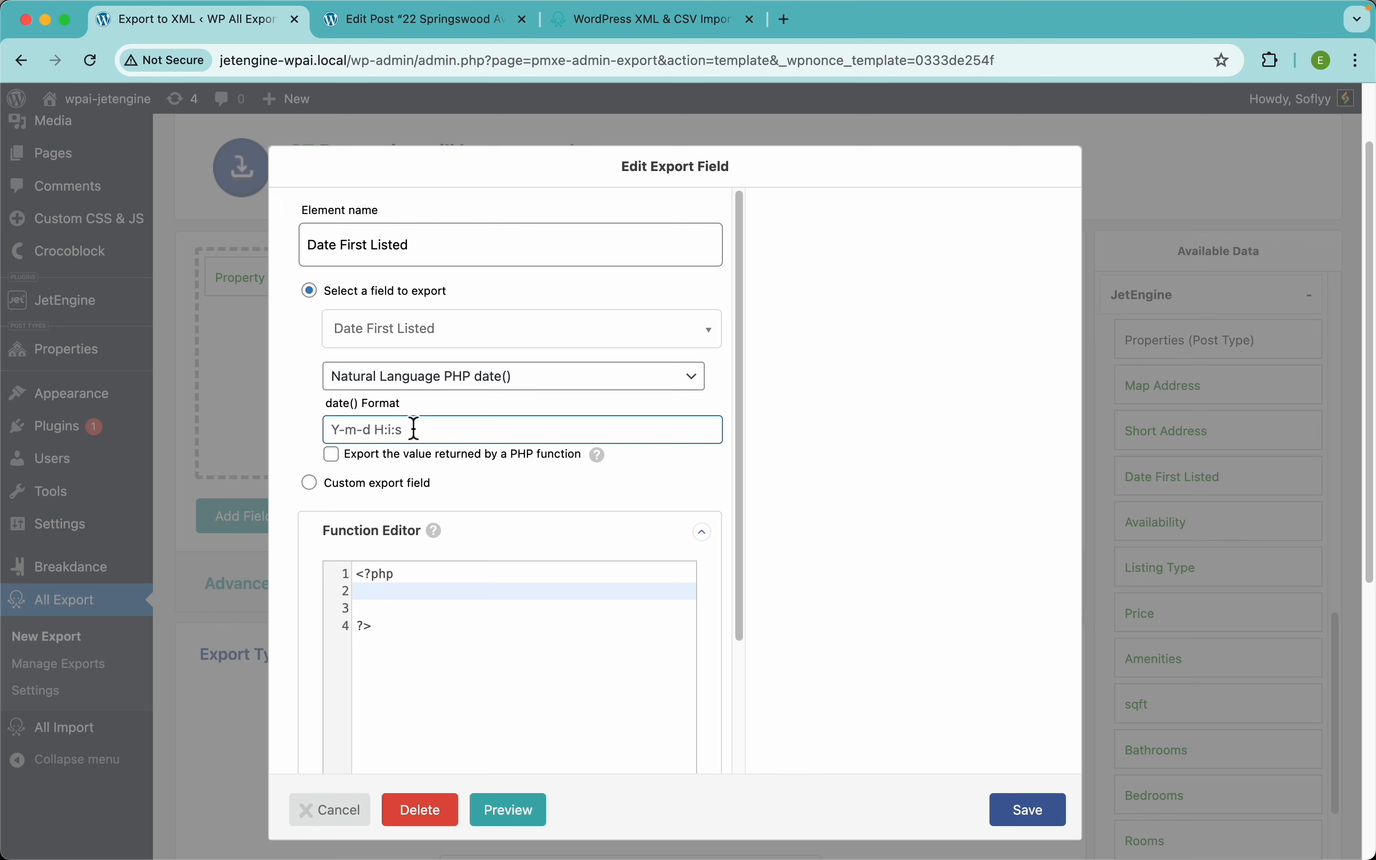
pyautogui.write('D, F j Y')
pyautogui.click(1023, 808)
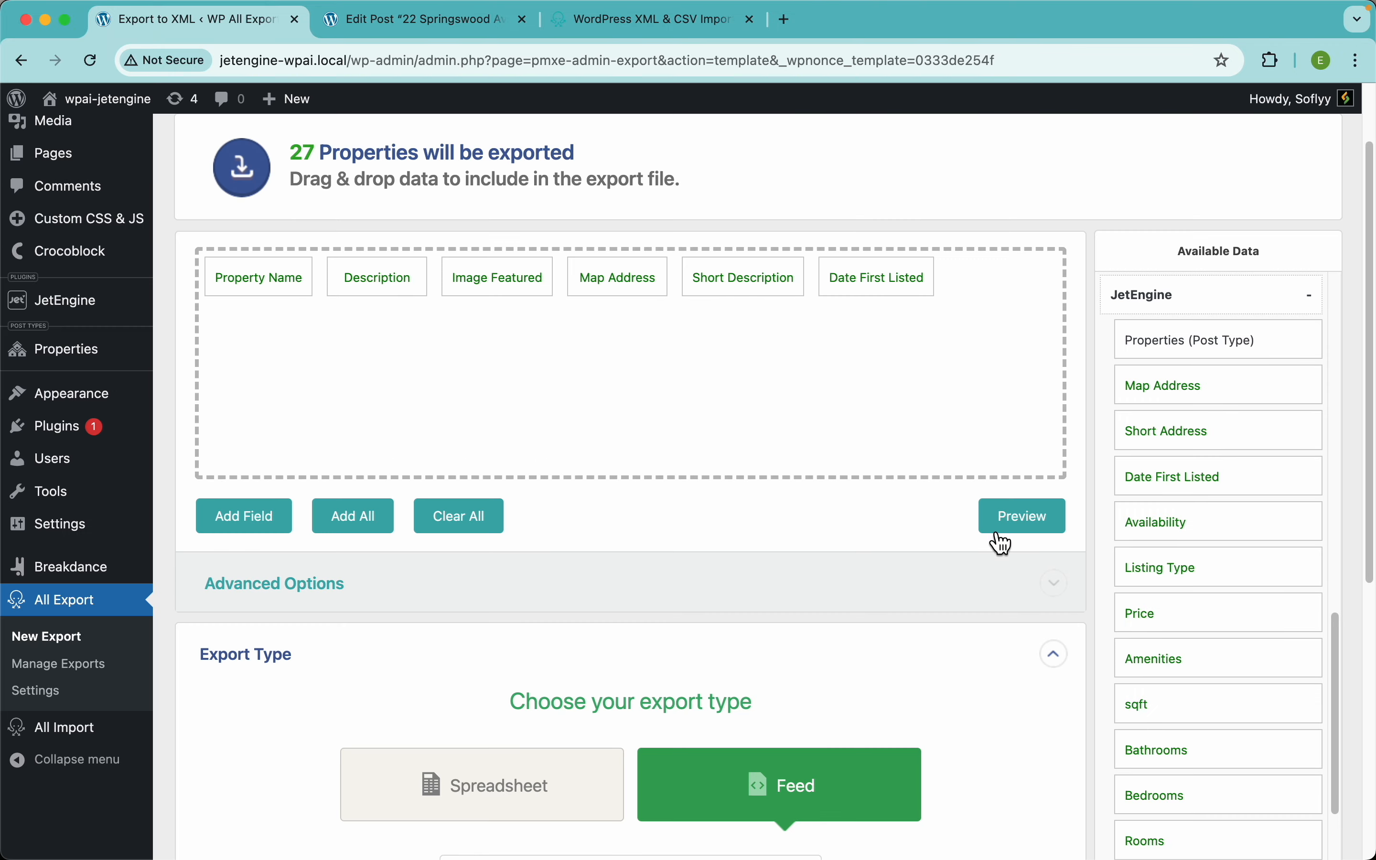
pyautogui.click(994, 525)
pyautogui.scroll(5, 502, 599)
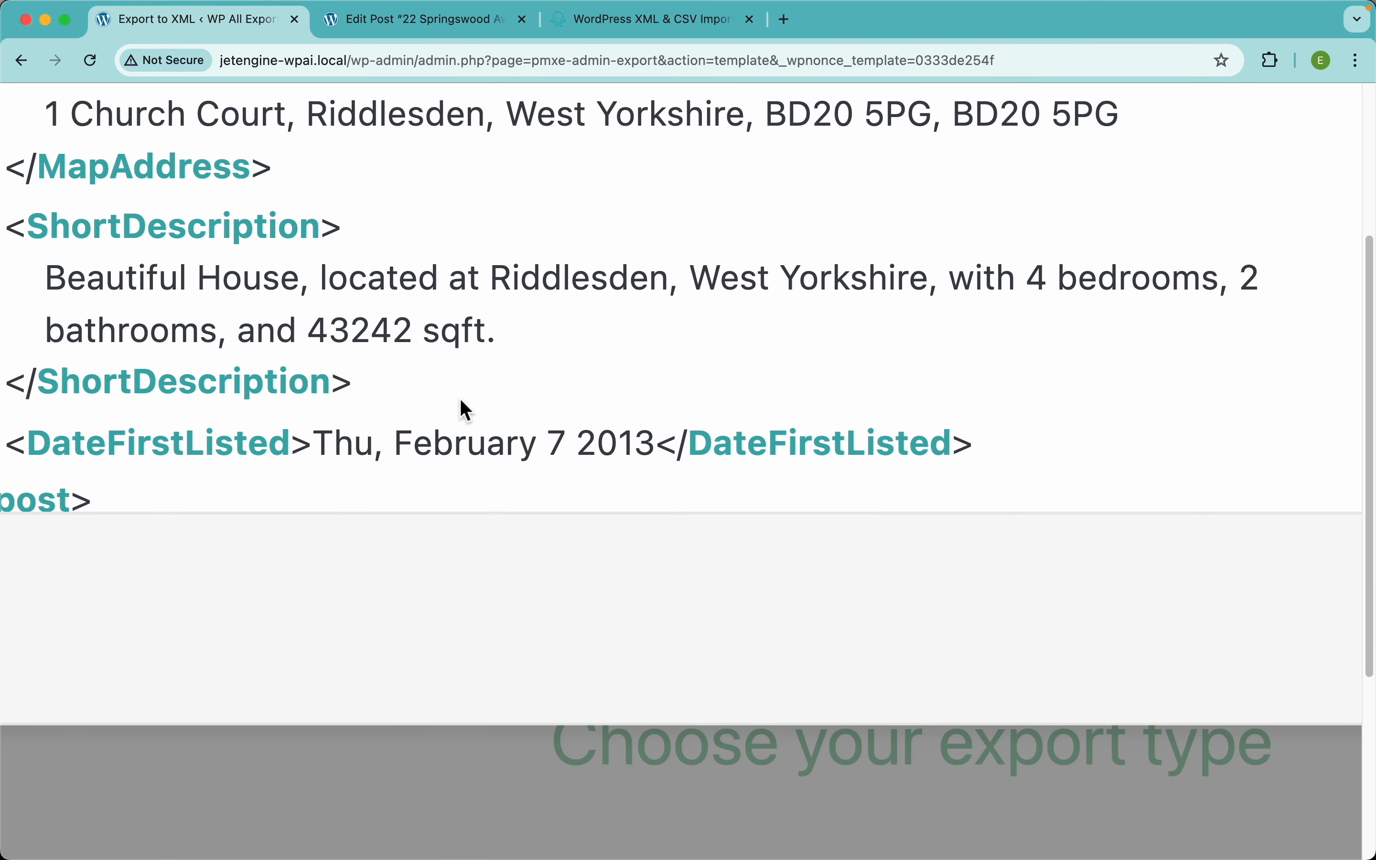
pyautogui.scroll(-5, 509, 448)
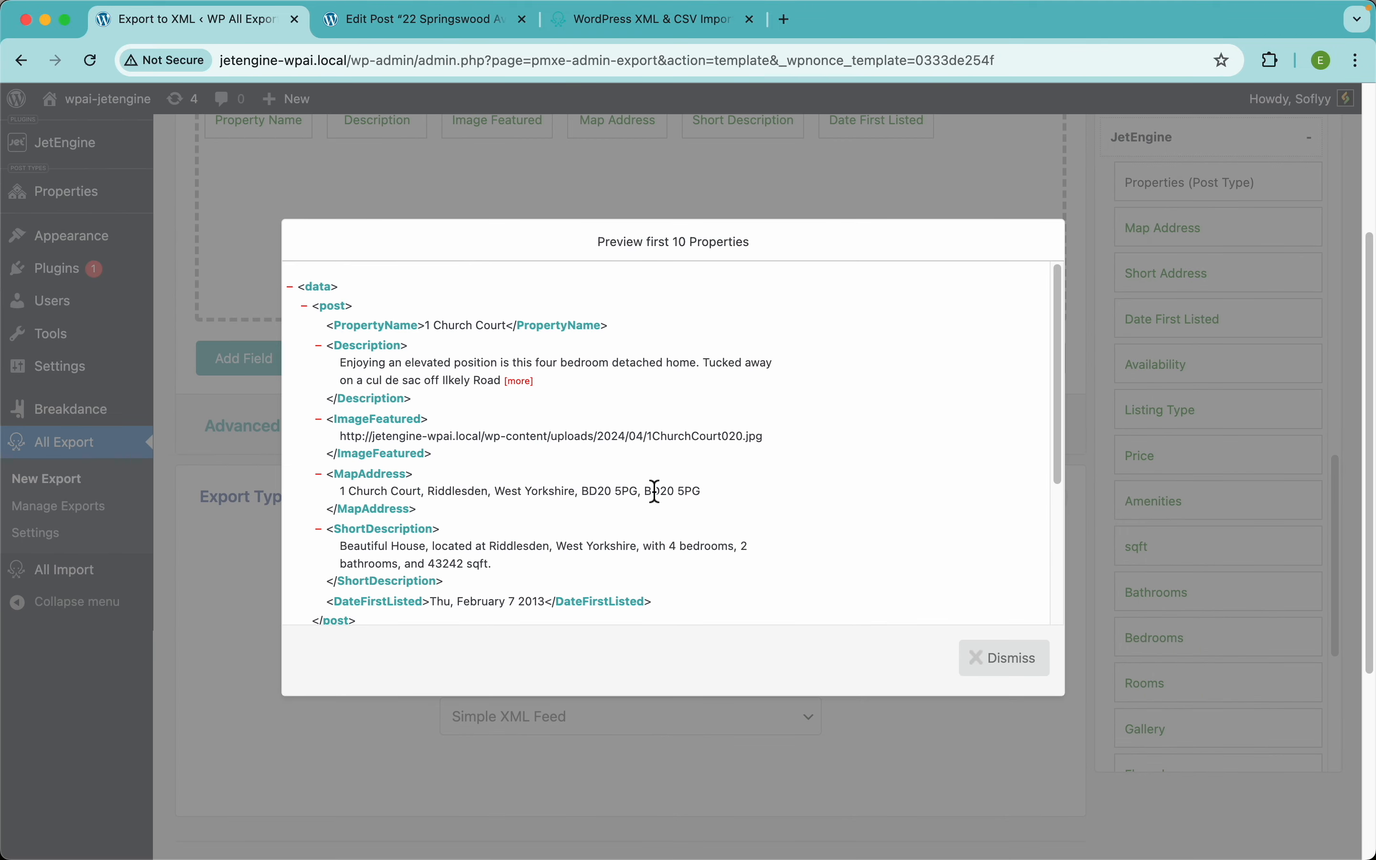
pyautogui.click(738, 194)
pyautogui.click(876, 300)
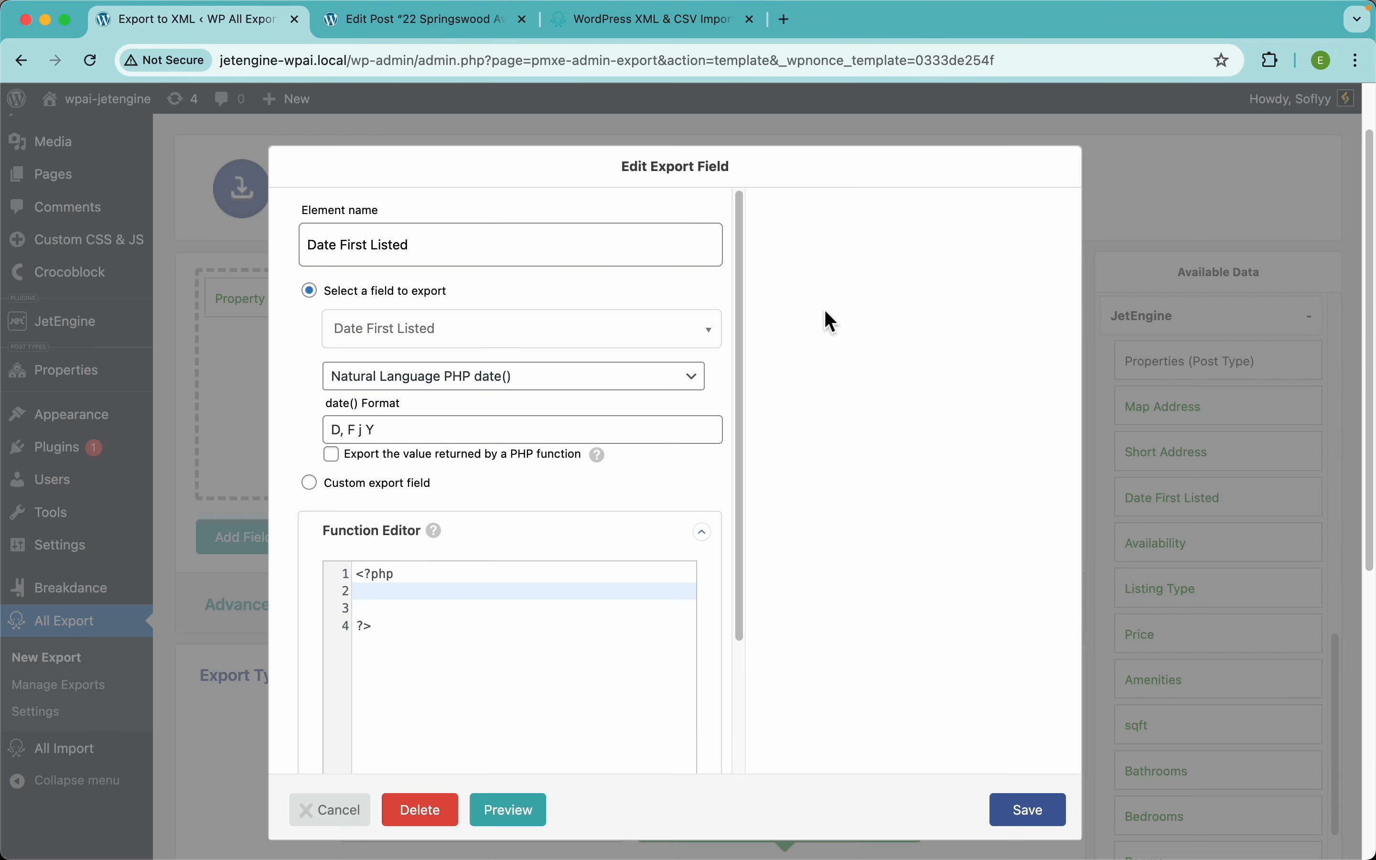
pyautogui.click(485, 380)
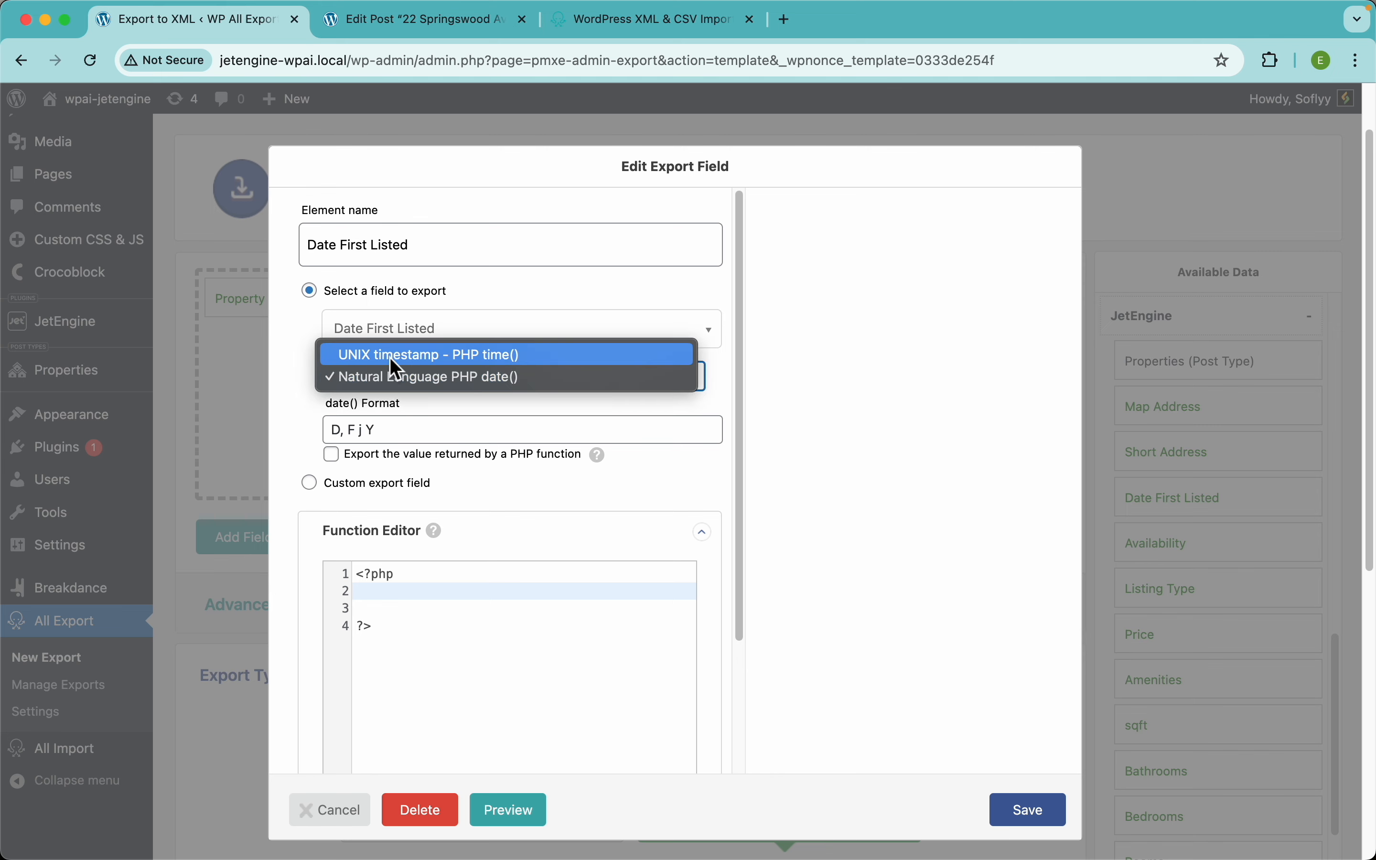
pyautogui.click(310, 399)
pyautogui.moveTo(392, 430); pyautogui.dragTo(282, 436)
pyautogui.press('BackSpace')
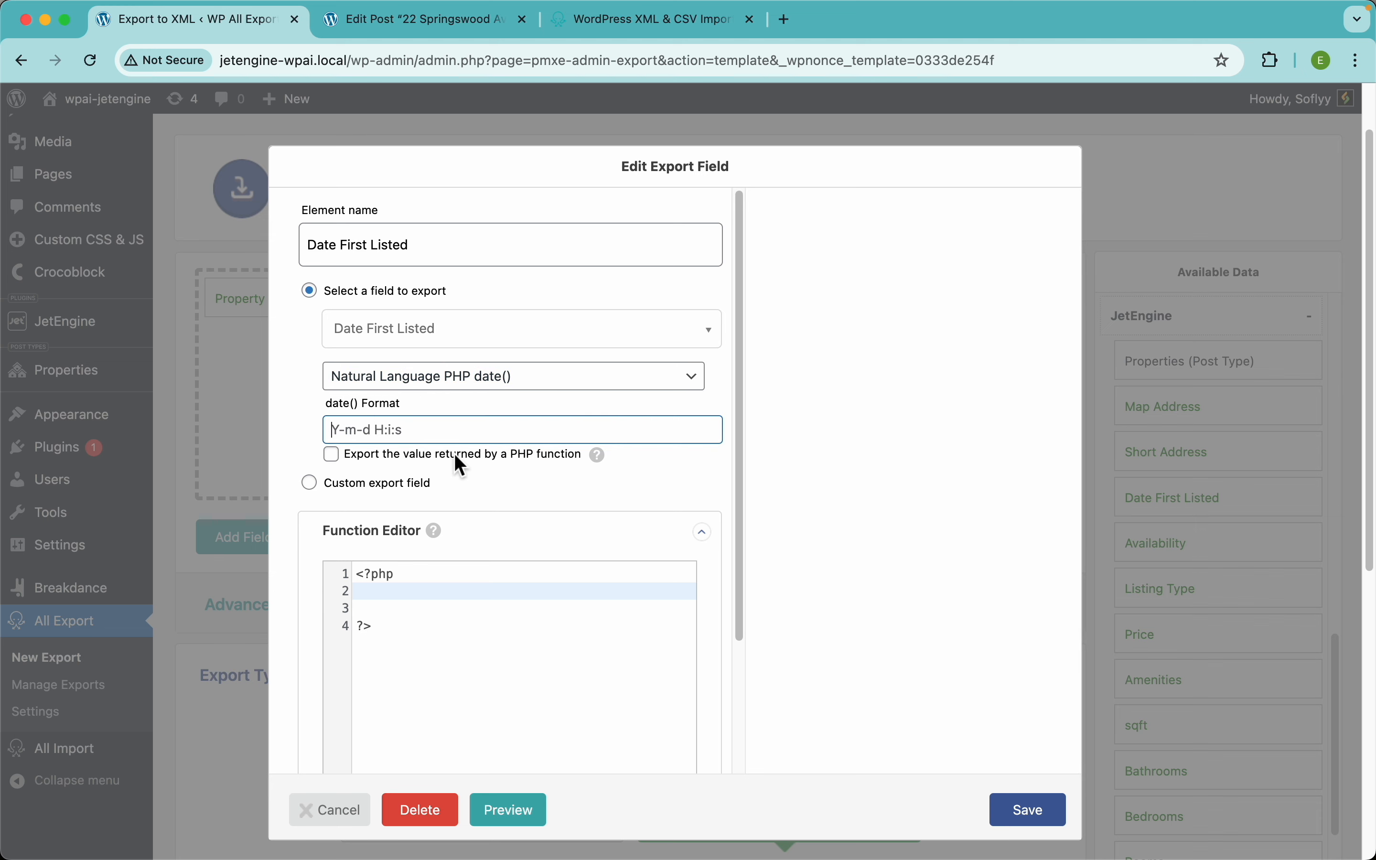
pyautogui.click(597, 454)
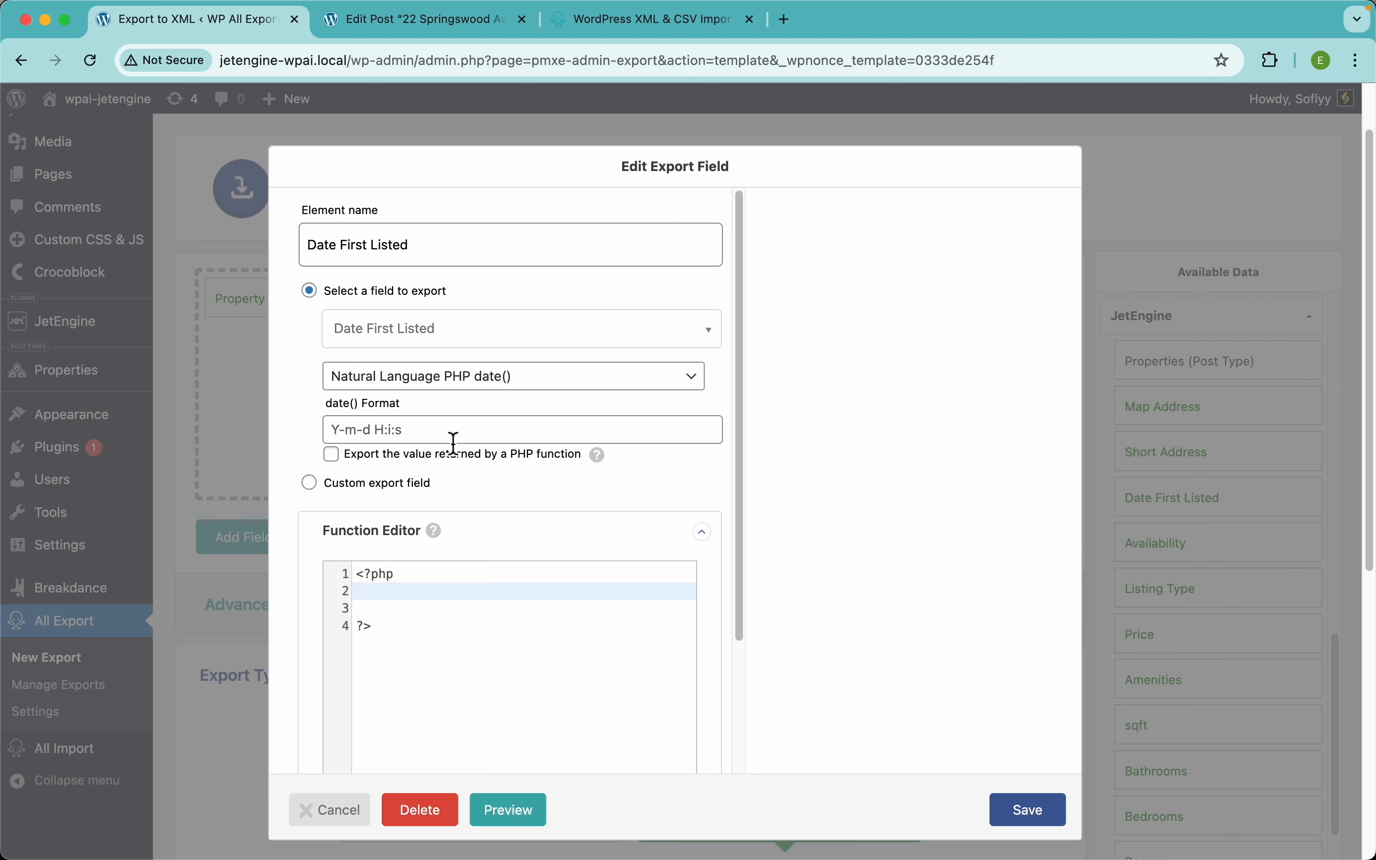
pyautogui.click(1028, 809)
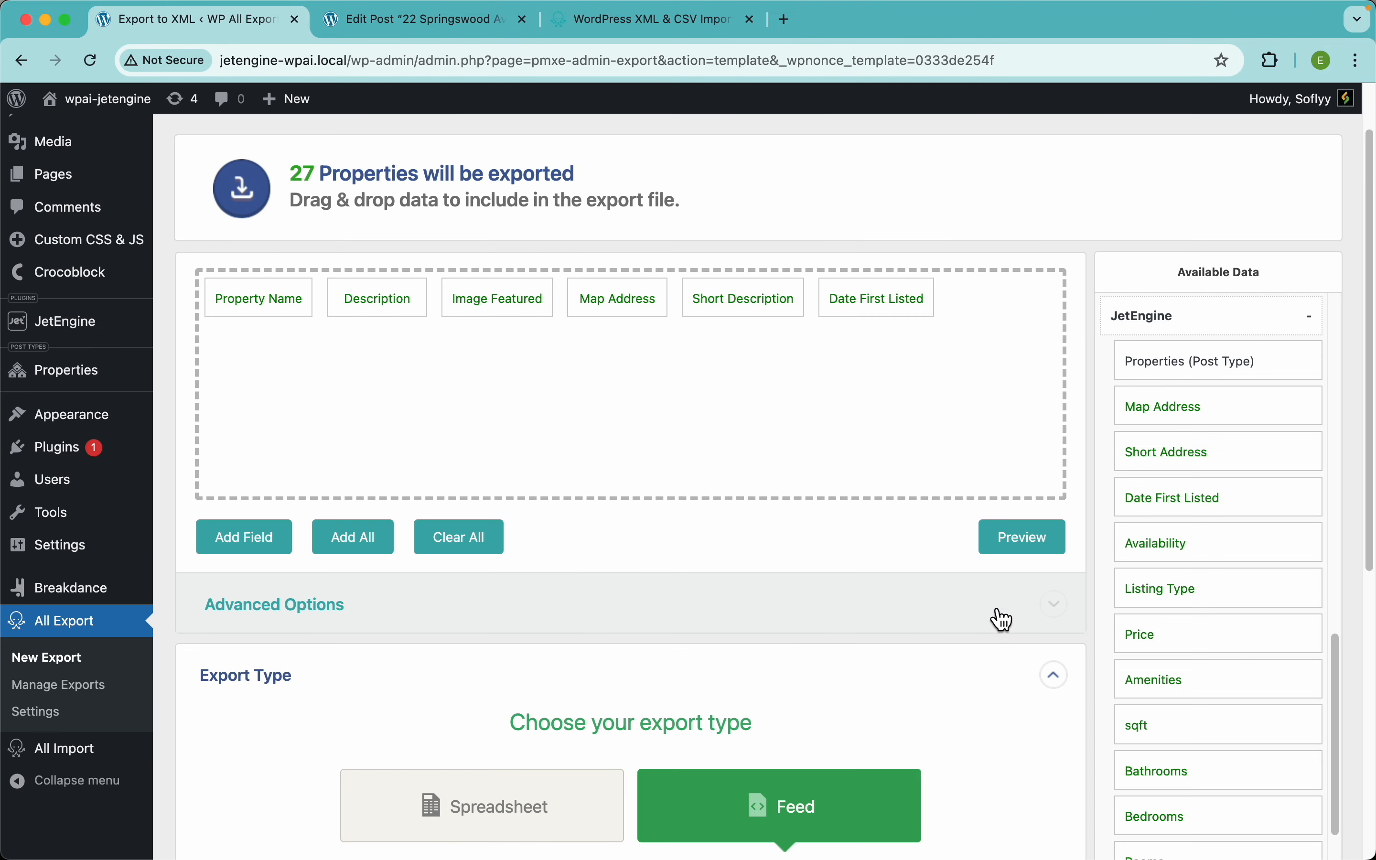
# Step: Review the XML preview of the first 10 properties before adding more fields
pyautogui.click(1004, 545)
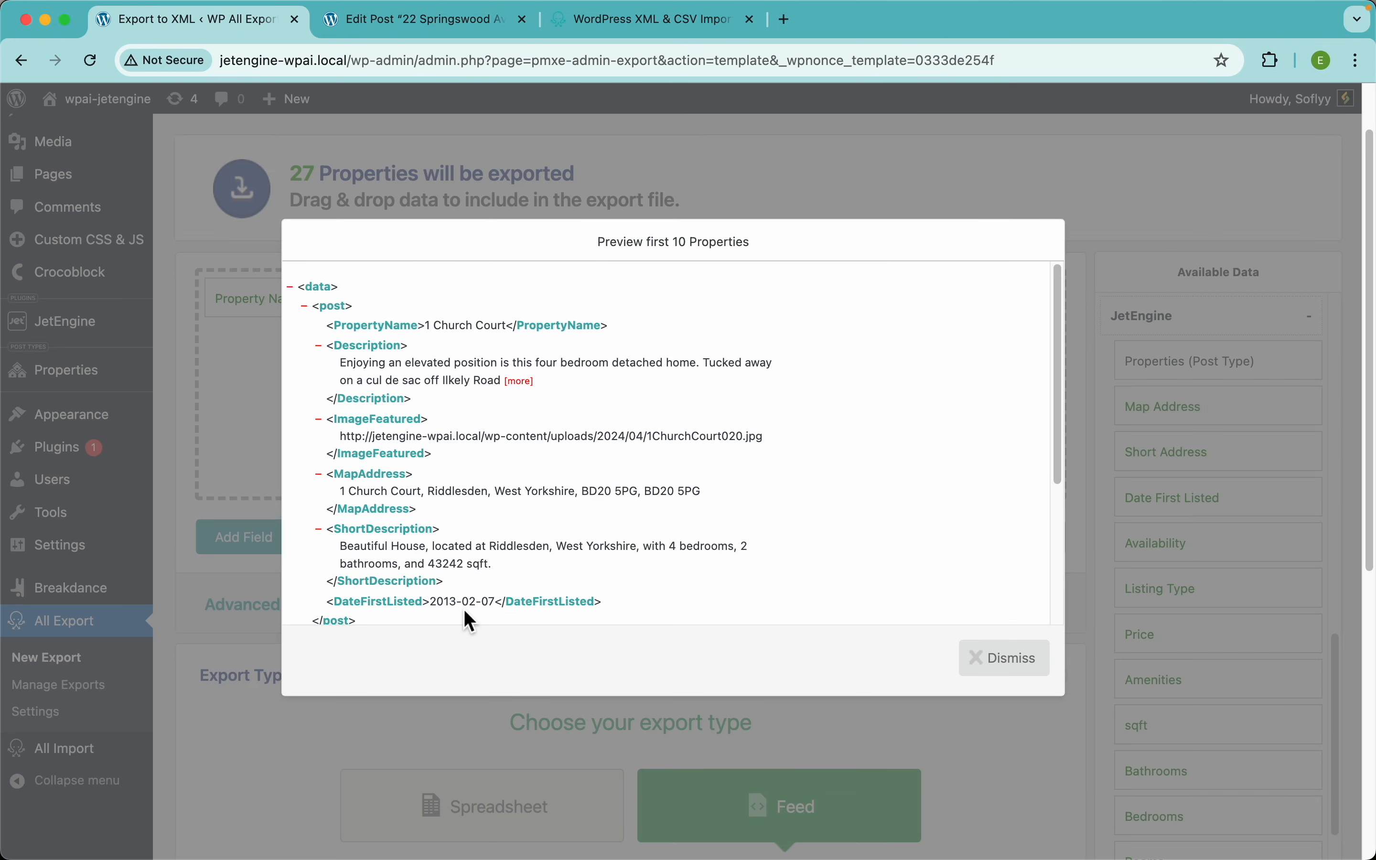
pyautogui.scroll(5, 464, 610)
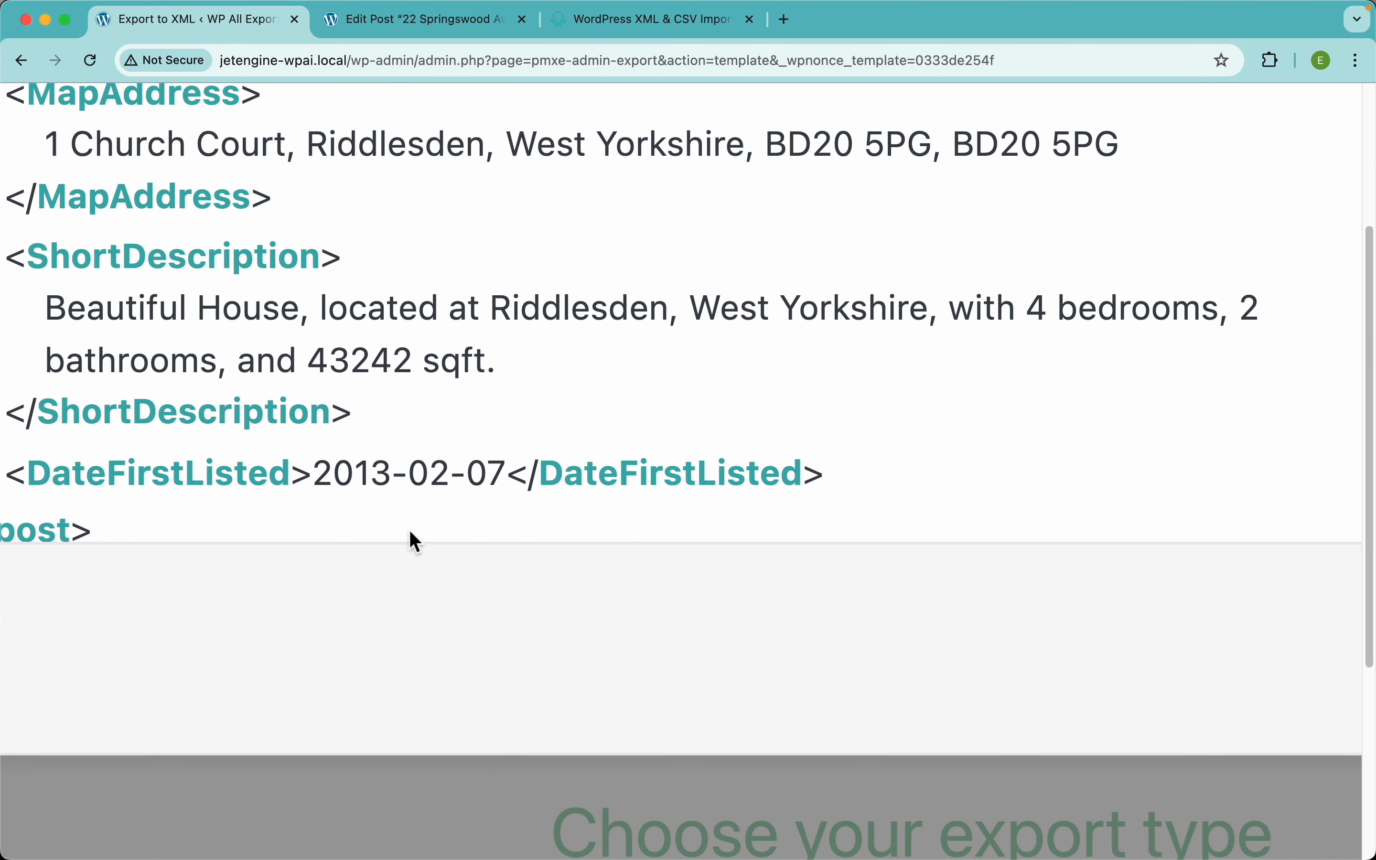
pyautogui.scroll(-5, 467, 474)
pyautogui.click(639, 160)
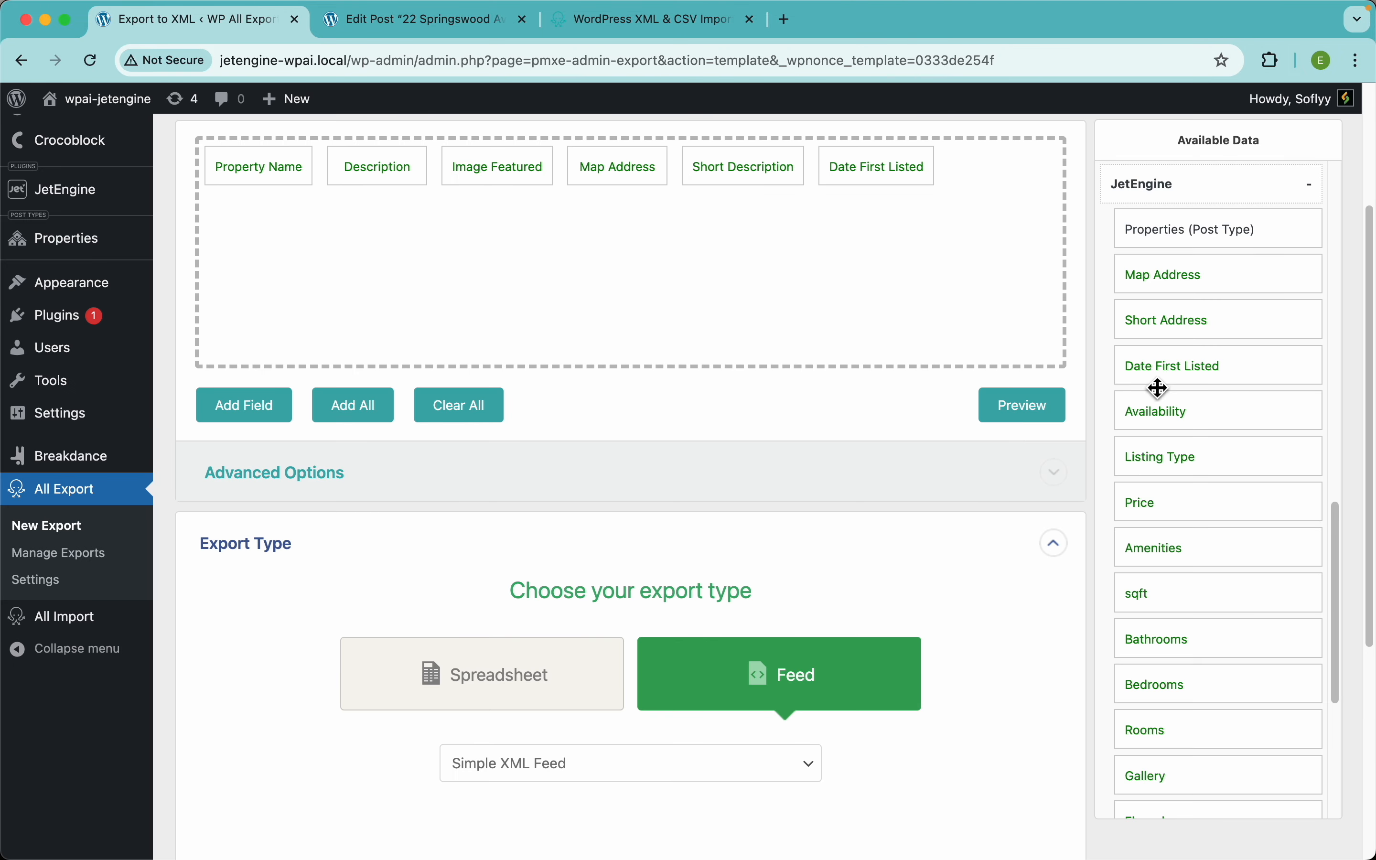
# Step: Add Availability, Listing Type and Price to the export, confirming Price previews as 425,125
pyautogui.scroll(2, 1032, 402)
pyautogui.moveTo(1158, 534); pyautogui.dragTo(931, 375)
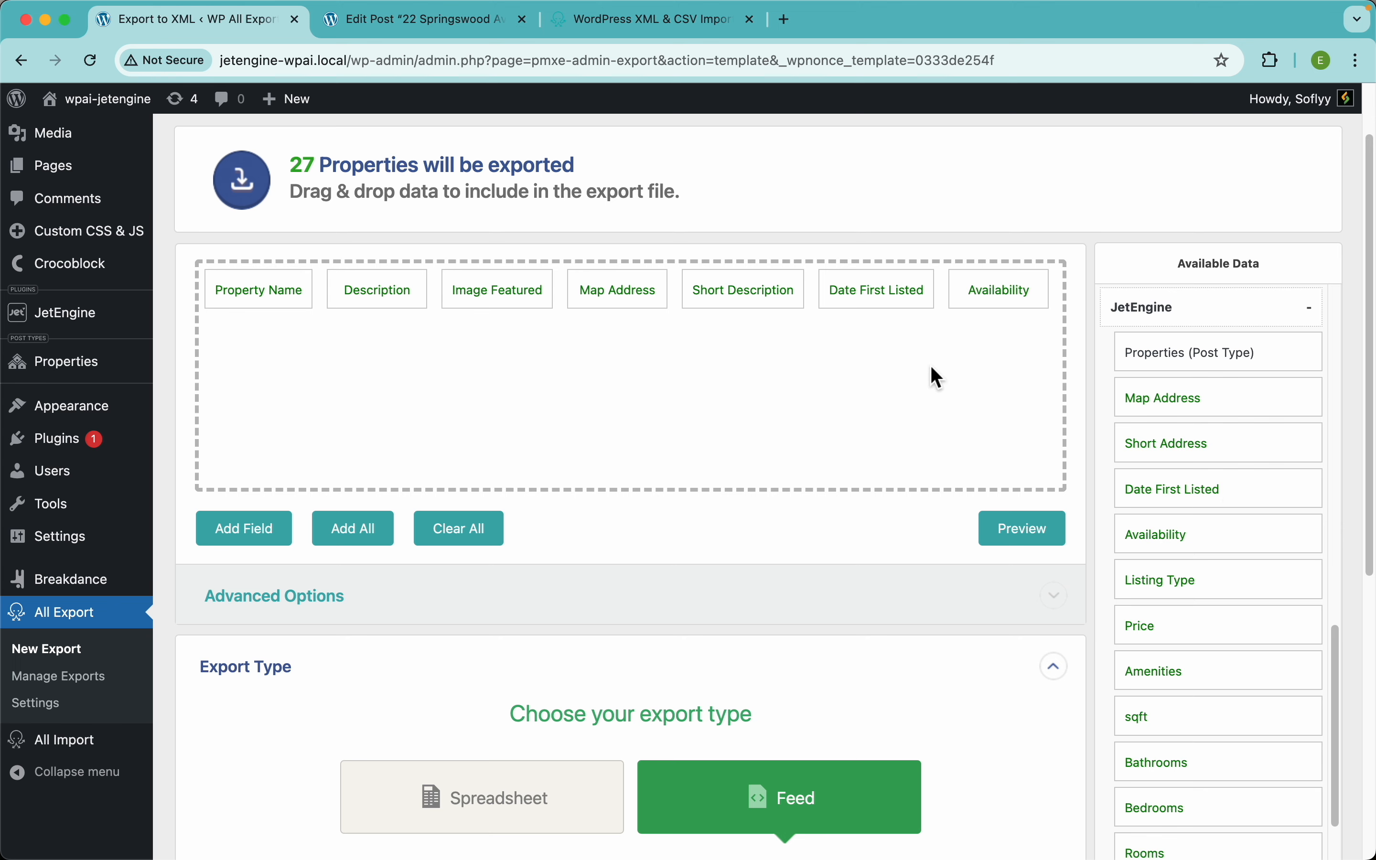
pyautogui.moveTo(1182, 586); pyautogui.dragTo(844, 433)
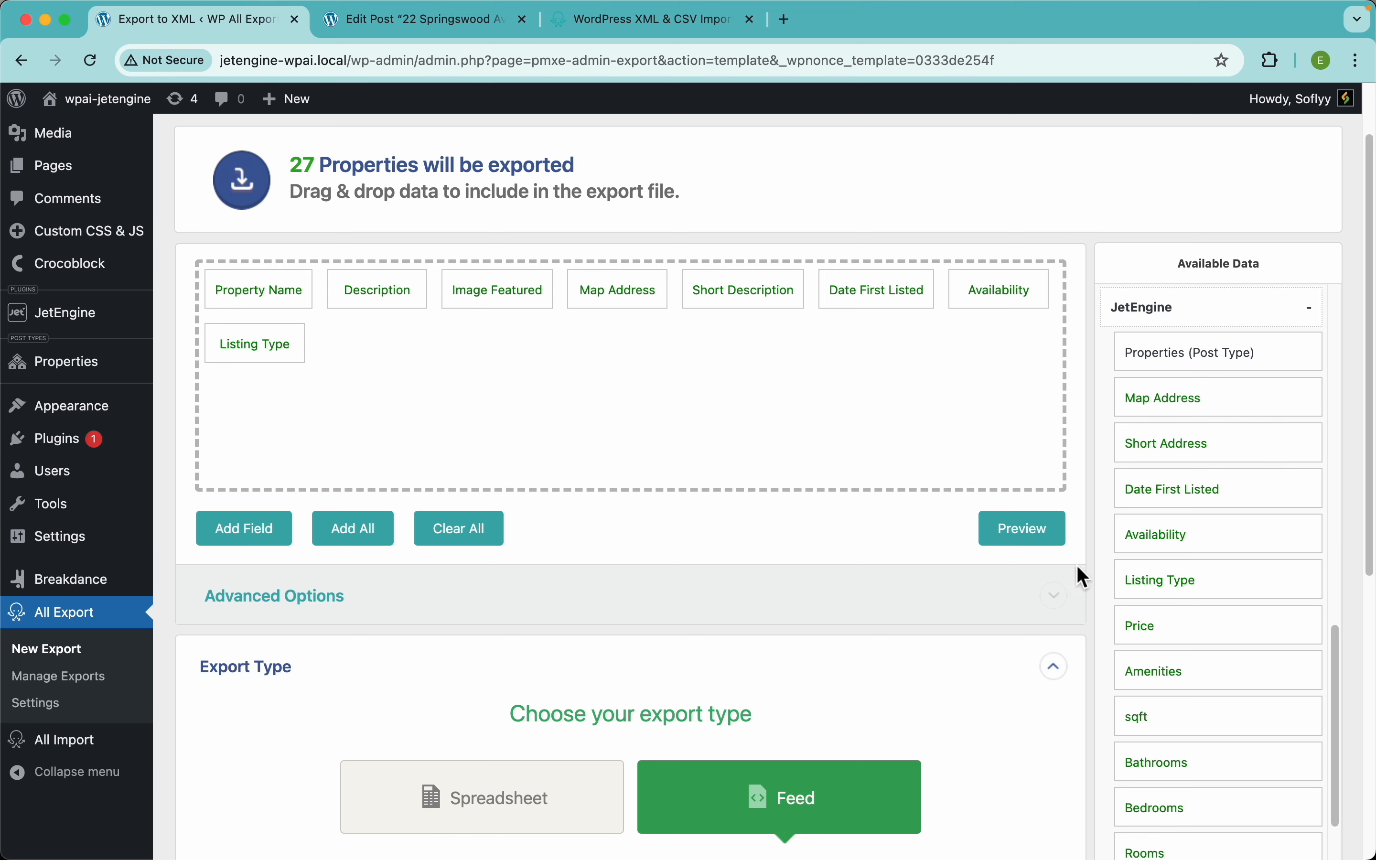
pyautogui.moveTo(1138, 627); pyautogui.dragTo(925, 442)
pyautogui.click(1034, 540)
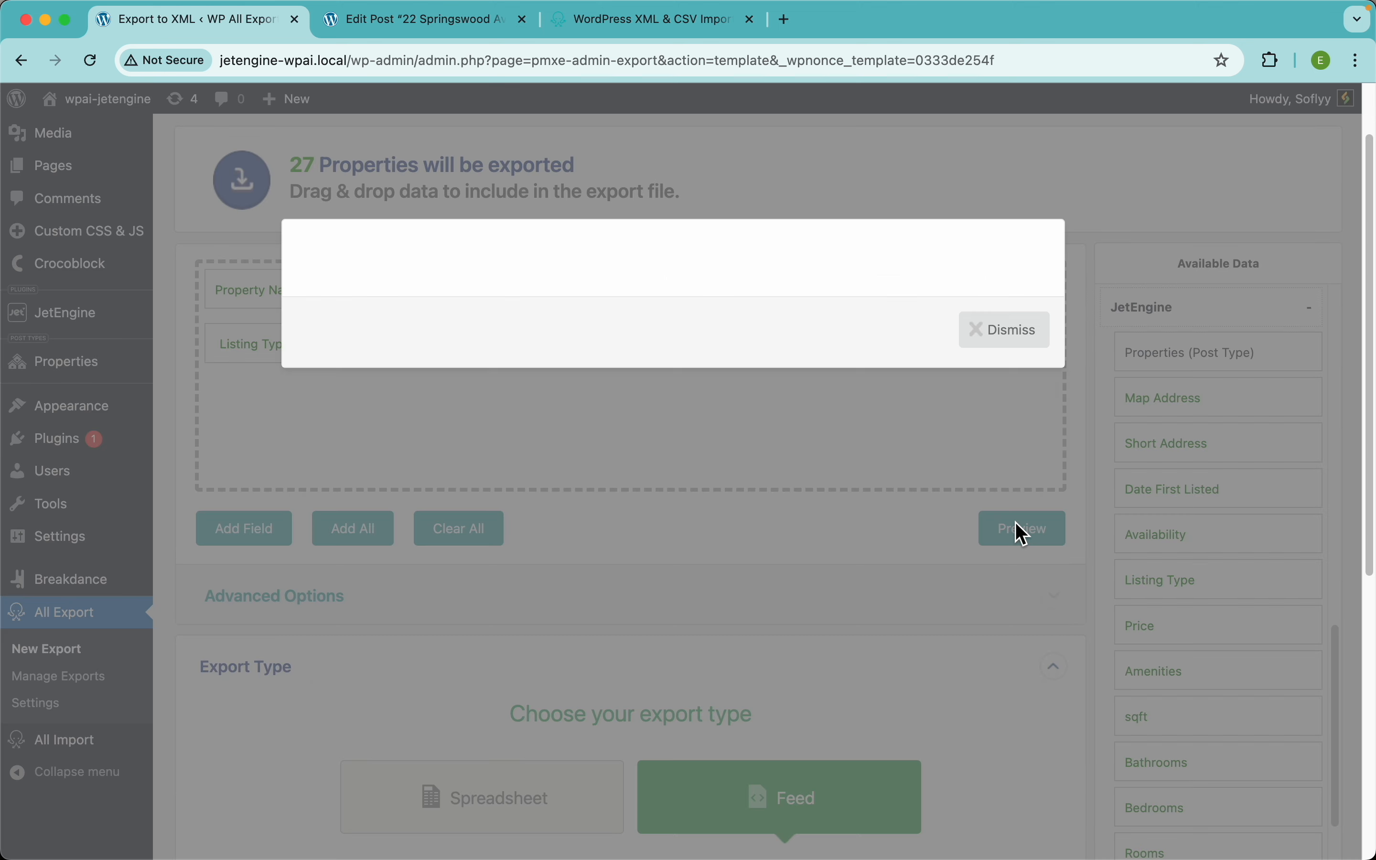
pyautogui.scroll(-2, 527, 537)
pyautogui.scroll(-2, 527, 537)
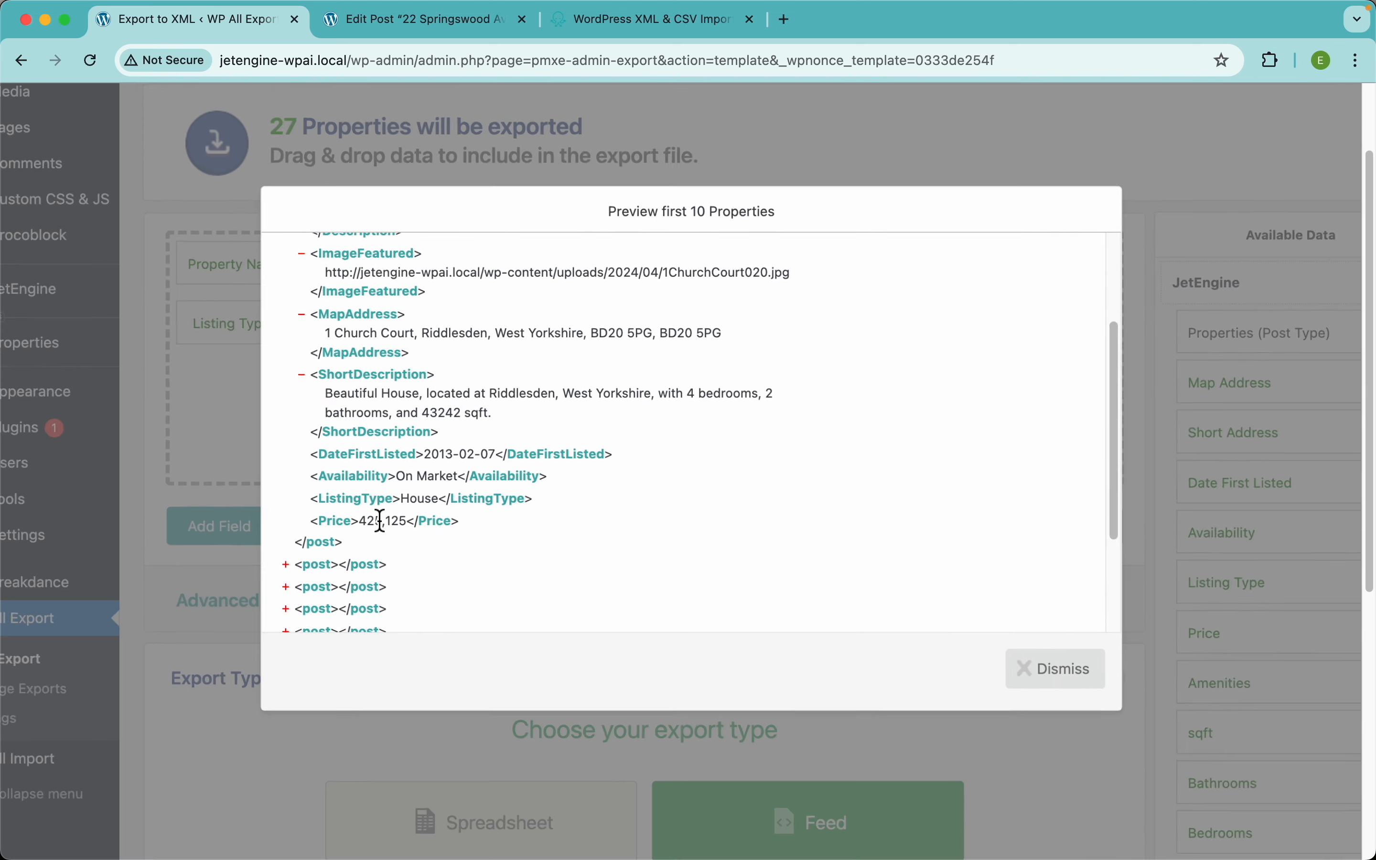
pyautogui.scroll(5, 380, 521)
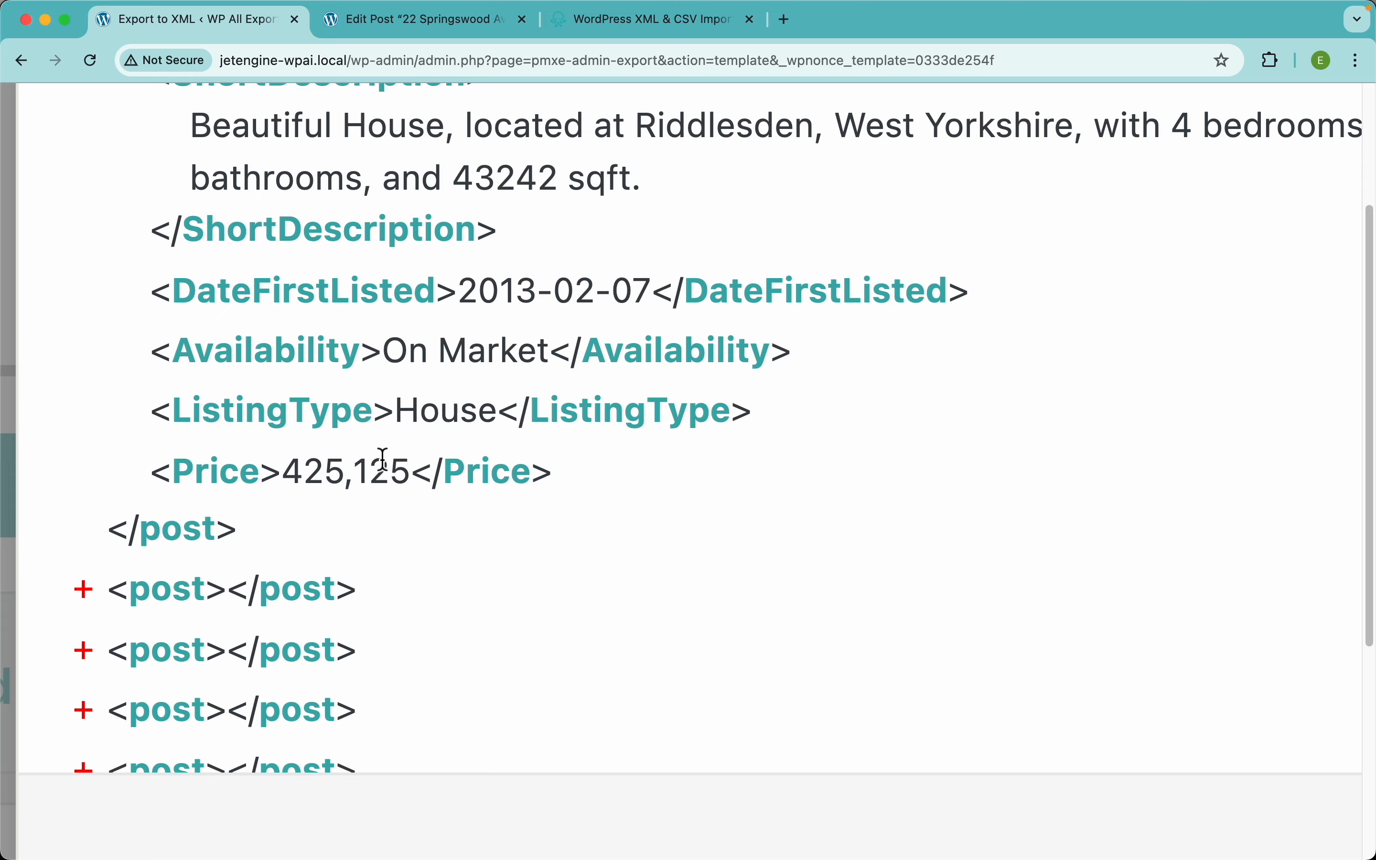
pyautogui.scroll(-5, 382, 459)
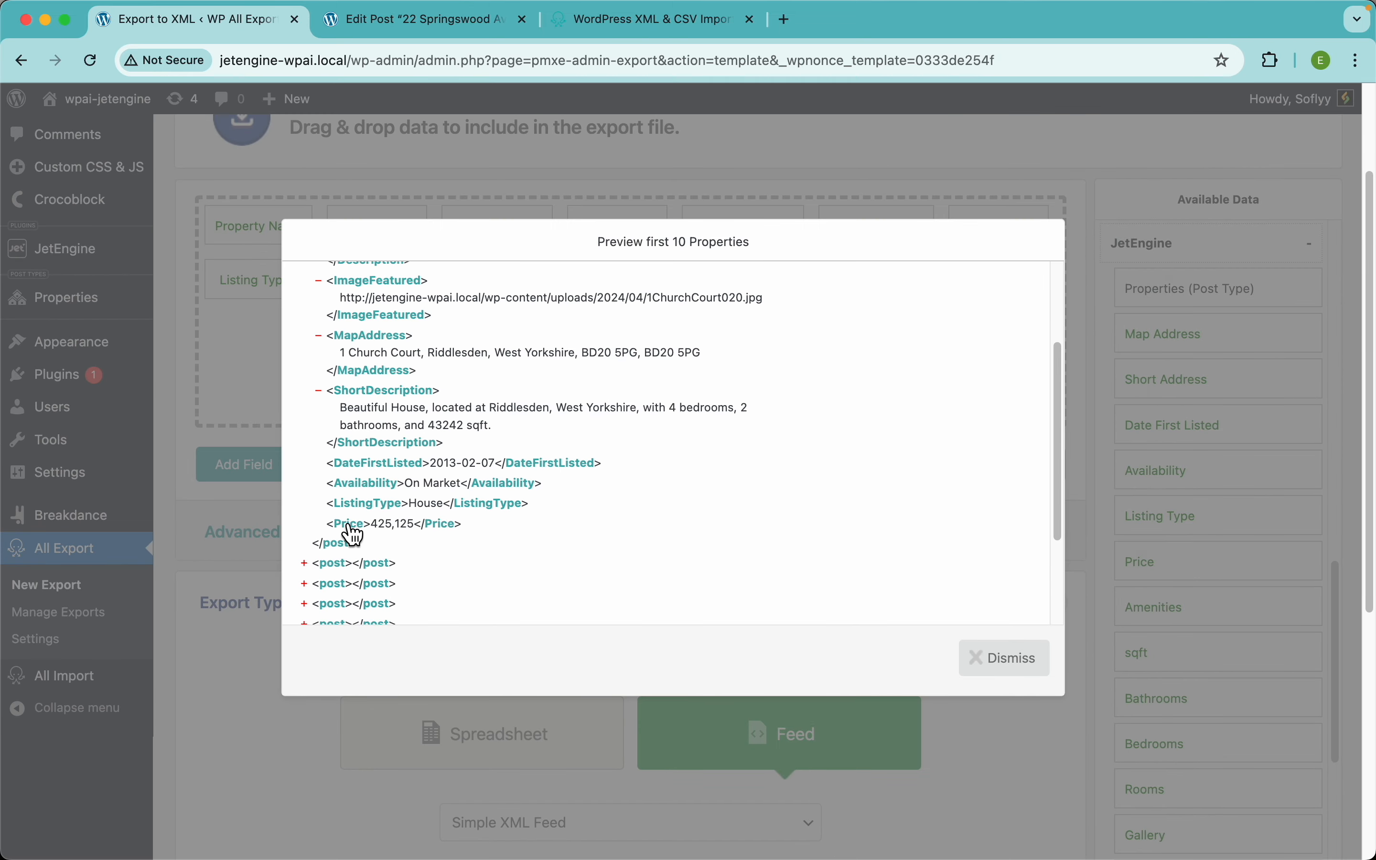
pyautogui.click(1020, 666)
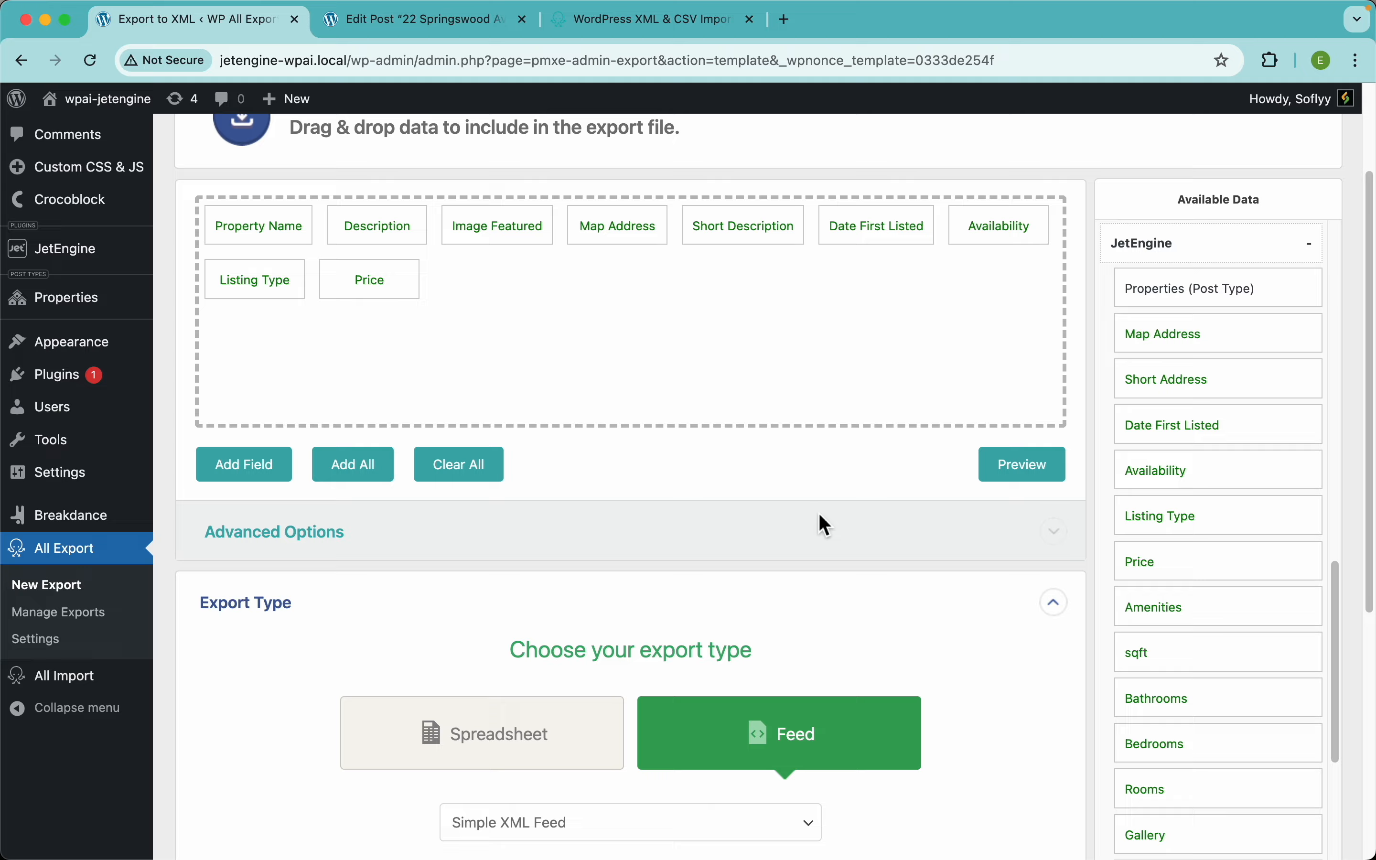
pyautogui.scroll(3, 819, 513)
# Step: Make Price a custom export field named Price containing '$' followed by the Price value
pyautogui.click(359, 427)
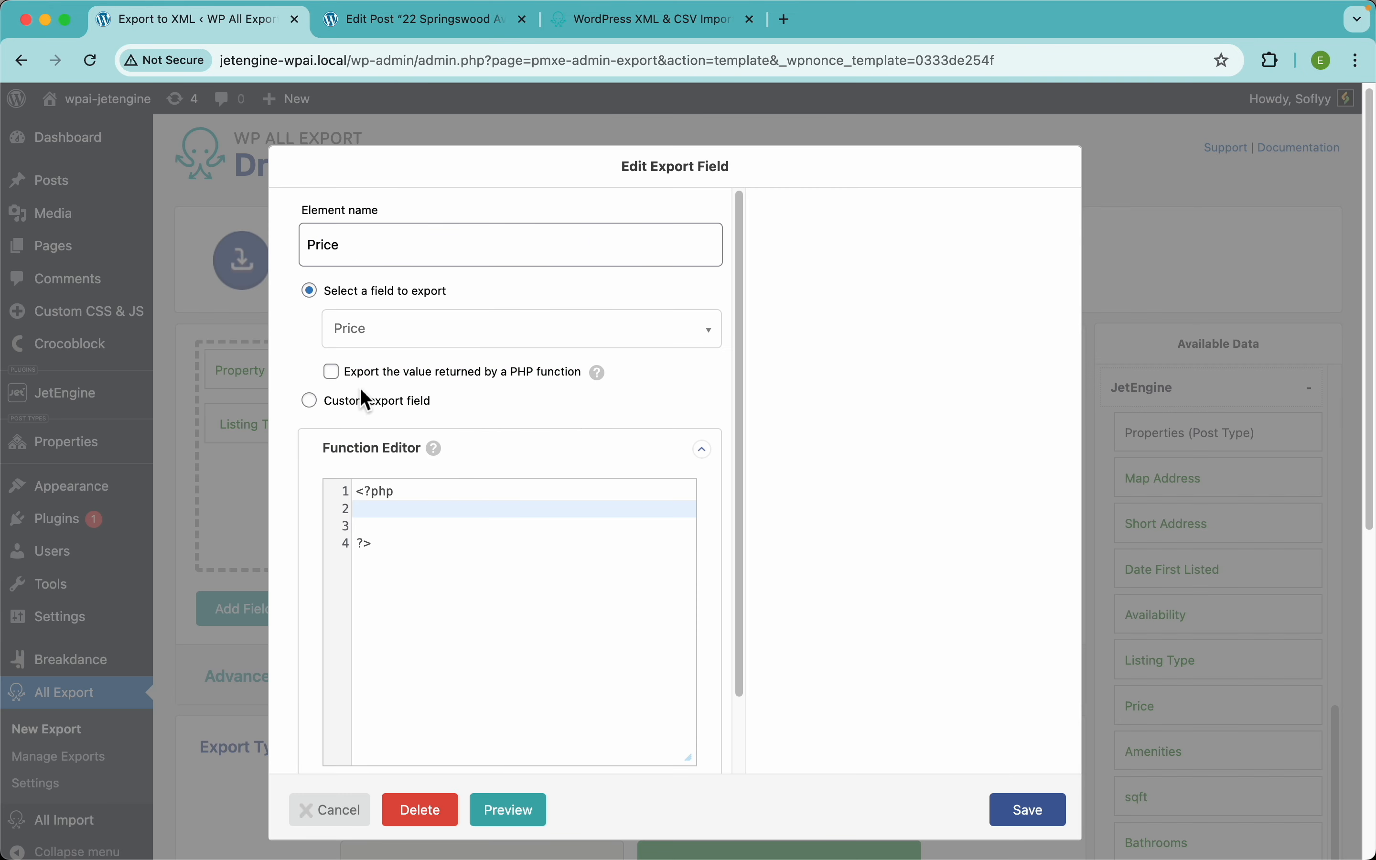
pyautogui.click(355, 404)
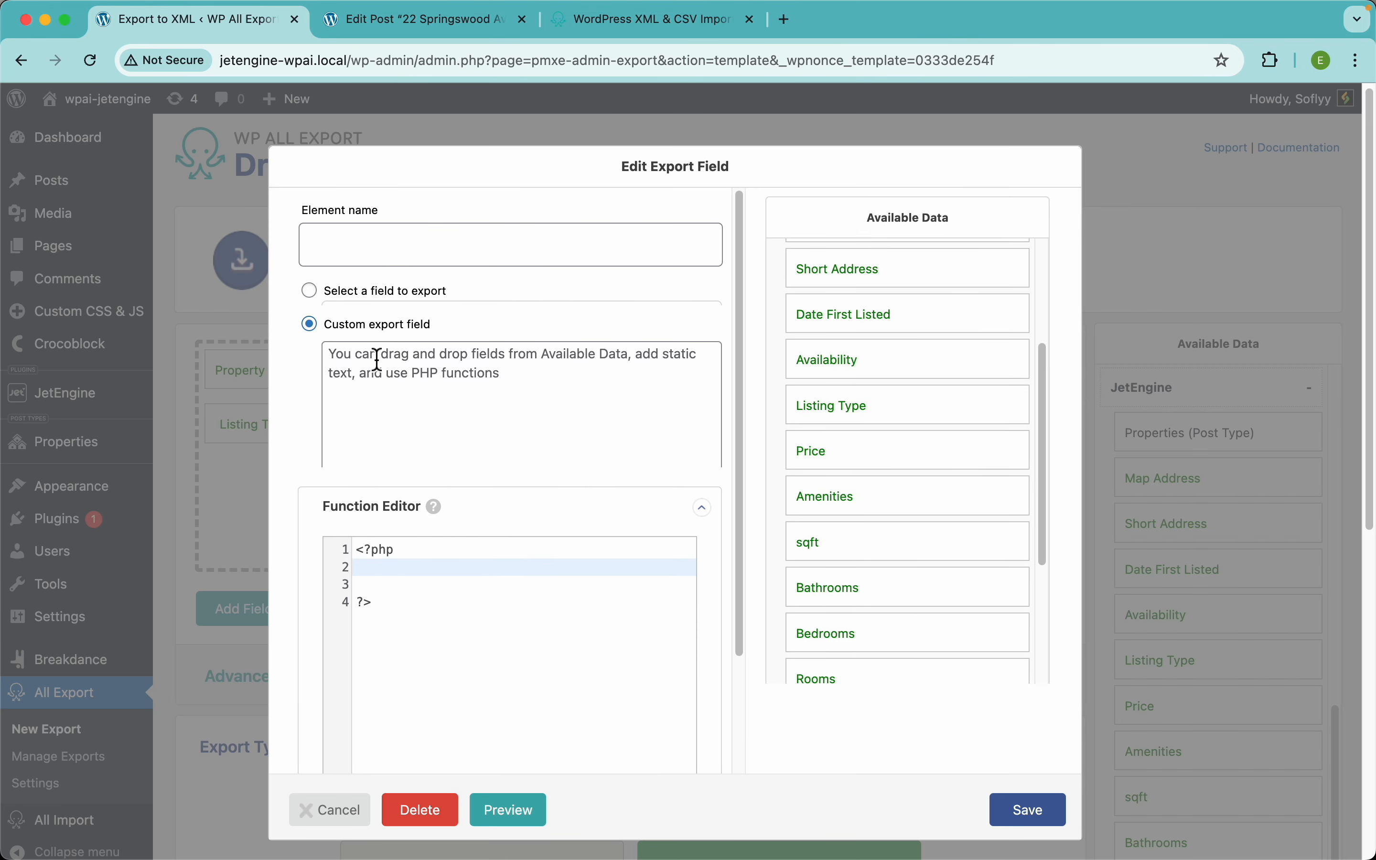
pyautogui.click(357, 247)
pyautogui.write('pr')
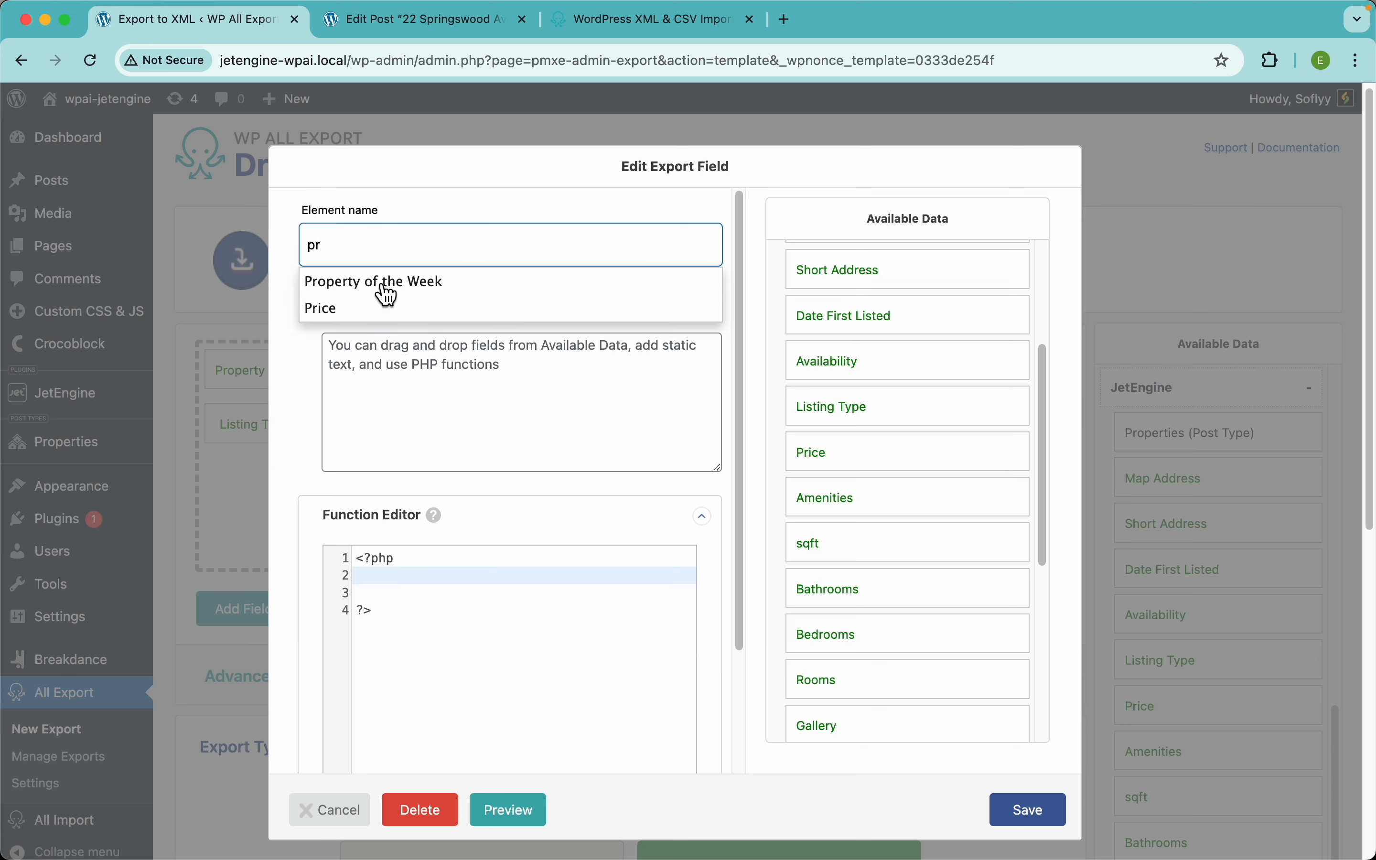
pyautogui.click(325, 320)
pyautogui.click(376, 365)
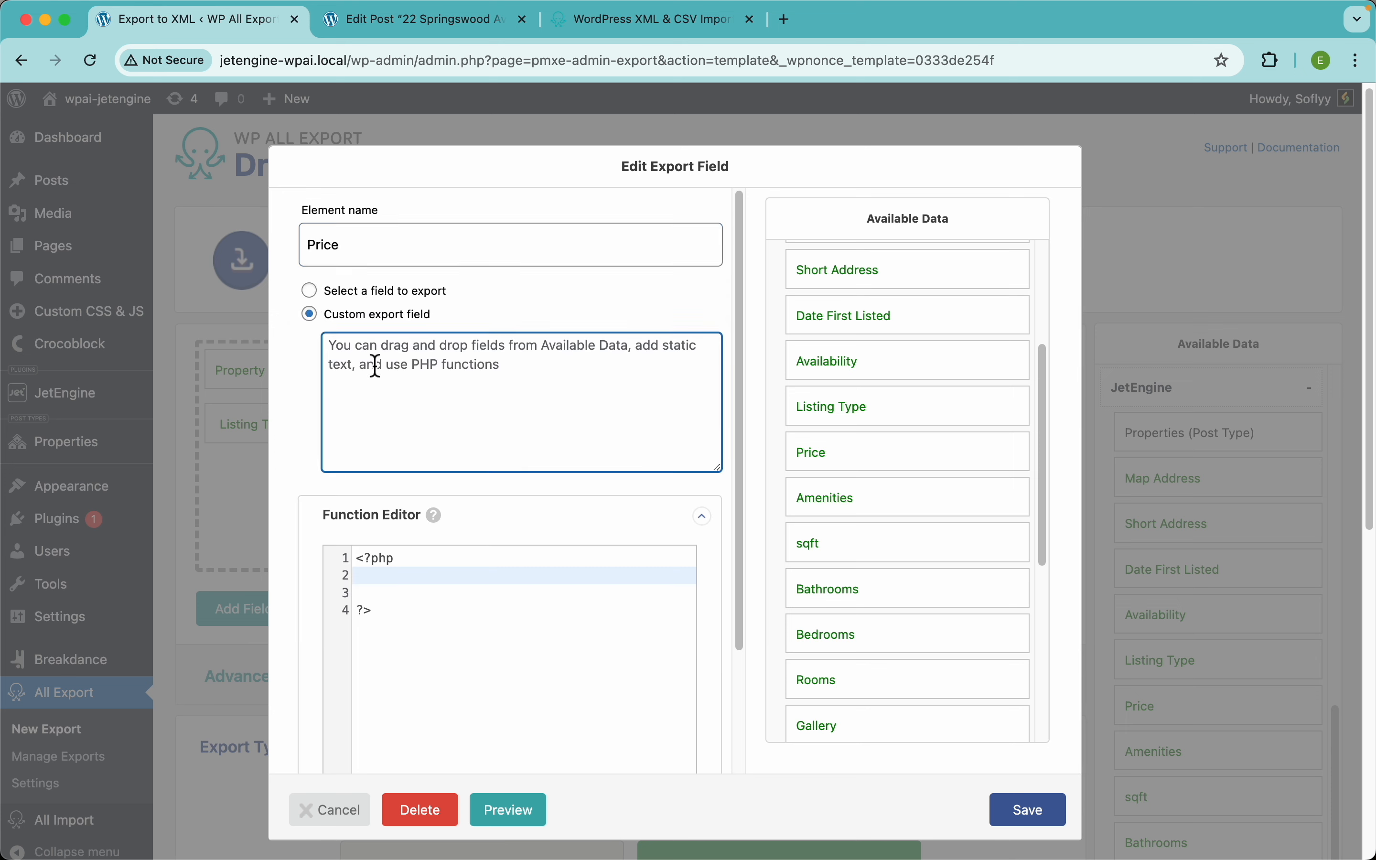
pyautogui.write('$')
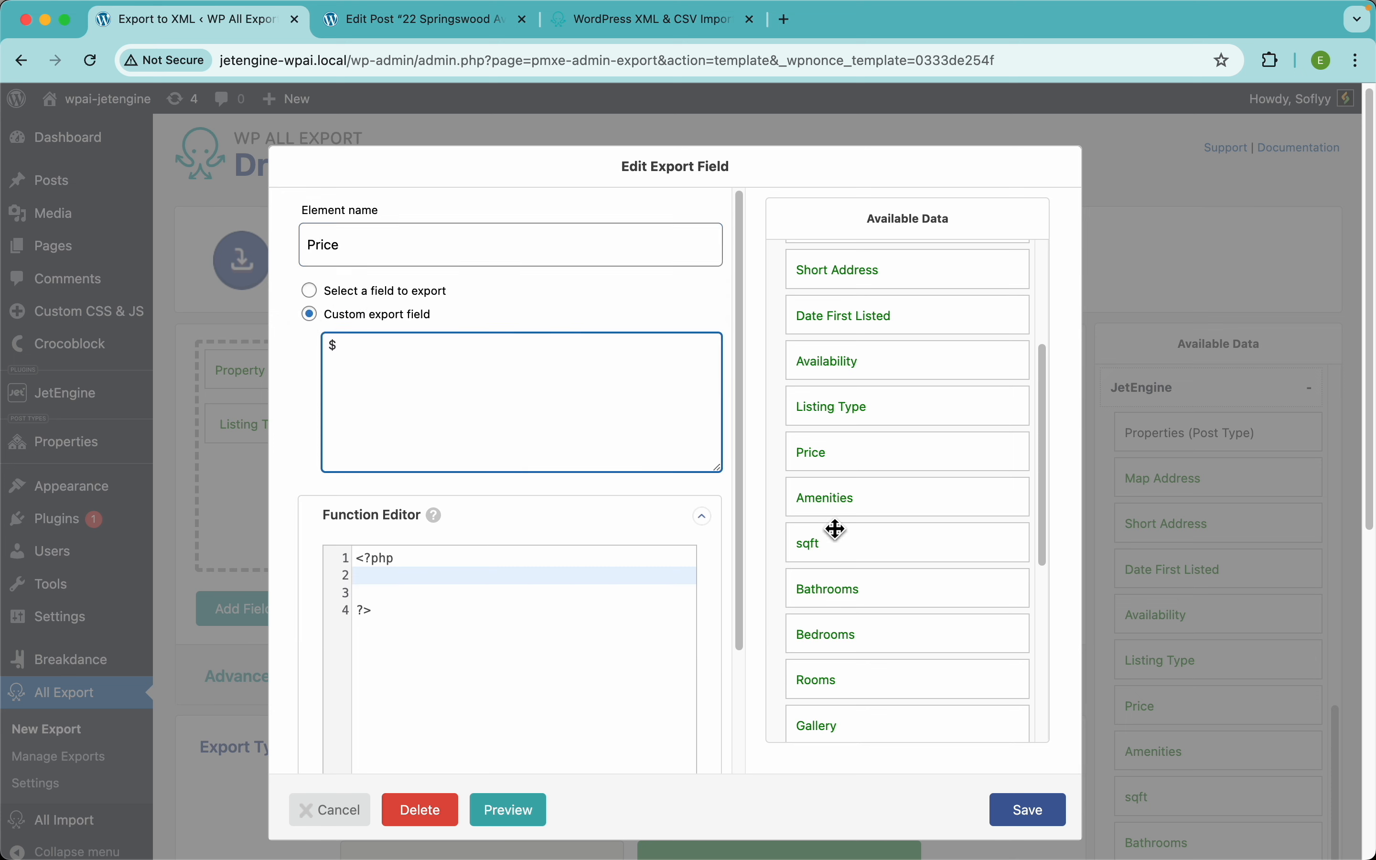
pyautogui.moveTo(825, 464); pyautogui.dragTo(538, 430)
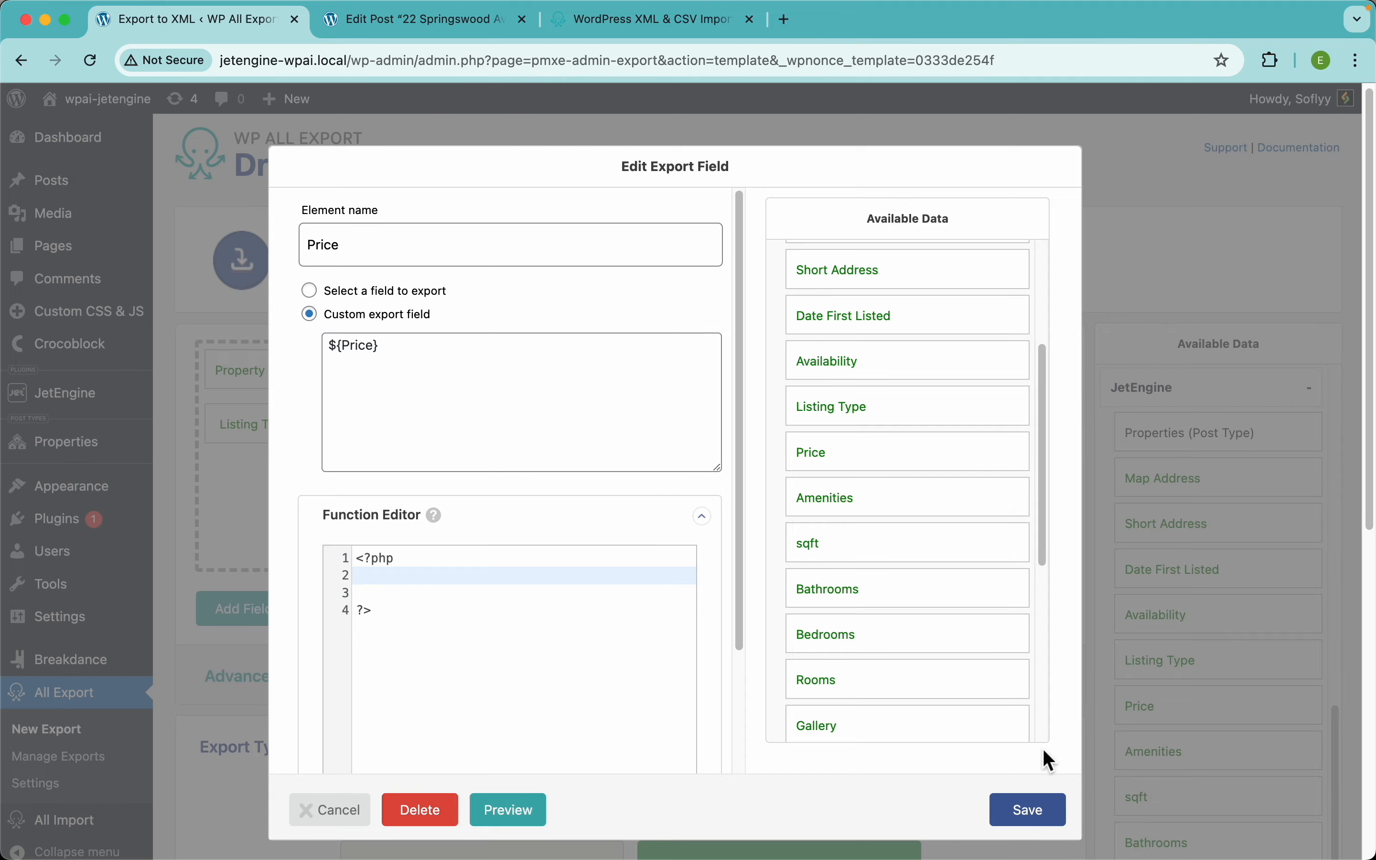
pyautogui.click(1032, 810)
# Step: Preview the XML to confirm prices now show as $425,125
pyautogui.click(1014, 613)
pyautogui.scroll(-3, 589, 563)
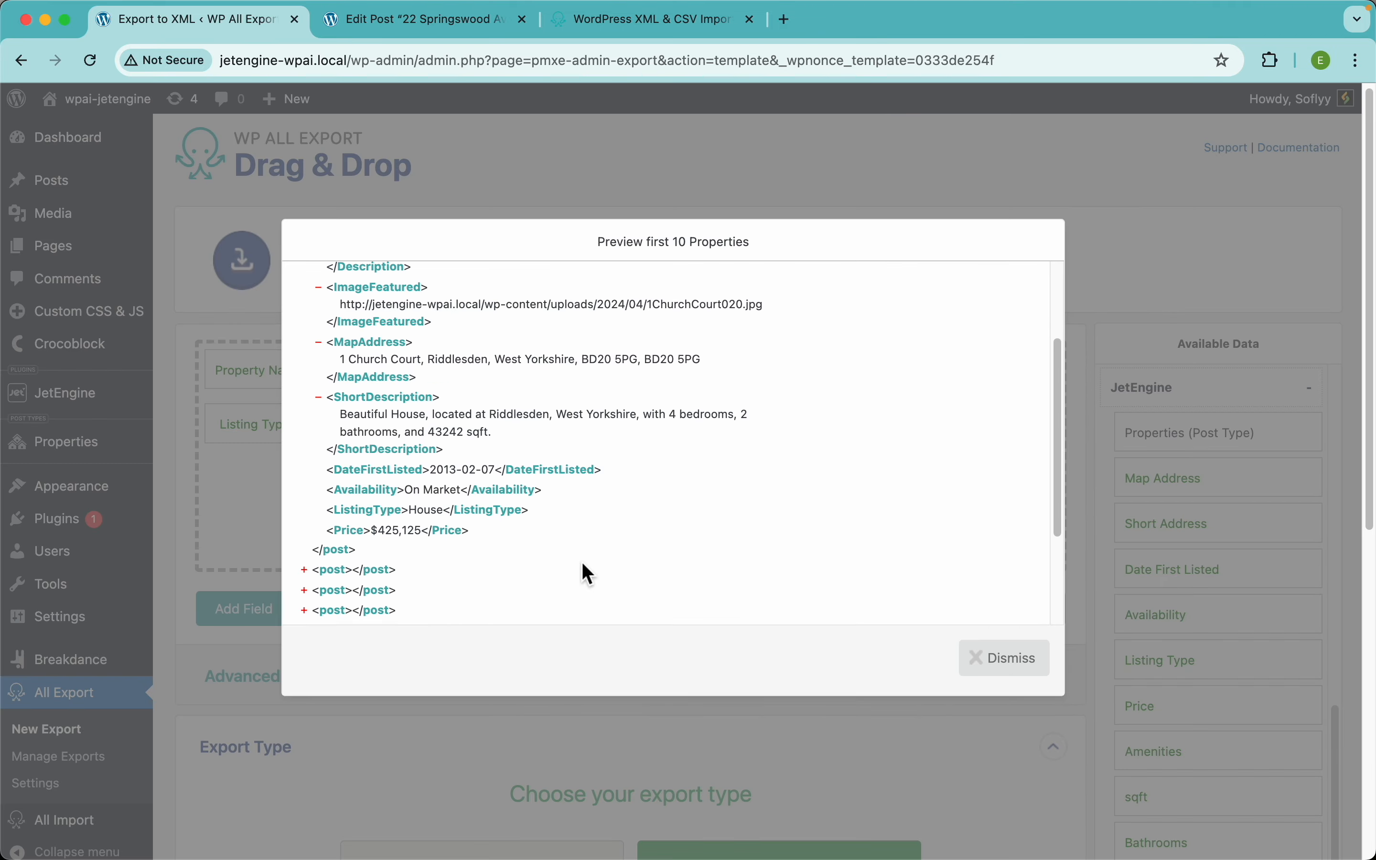
pyautogui.scroll(5, 427, 517)
pyautogui.hscroll(-3, 227, 521)
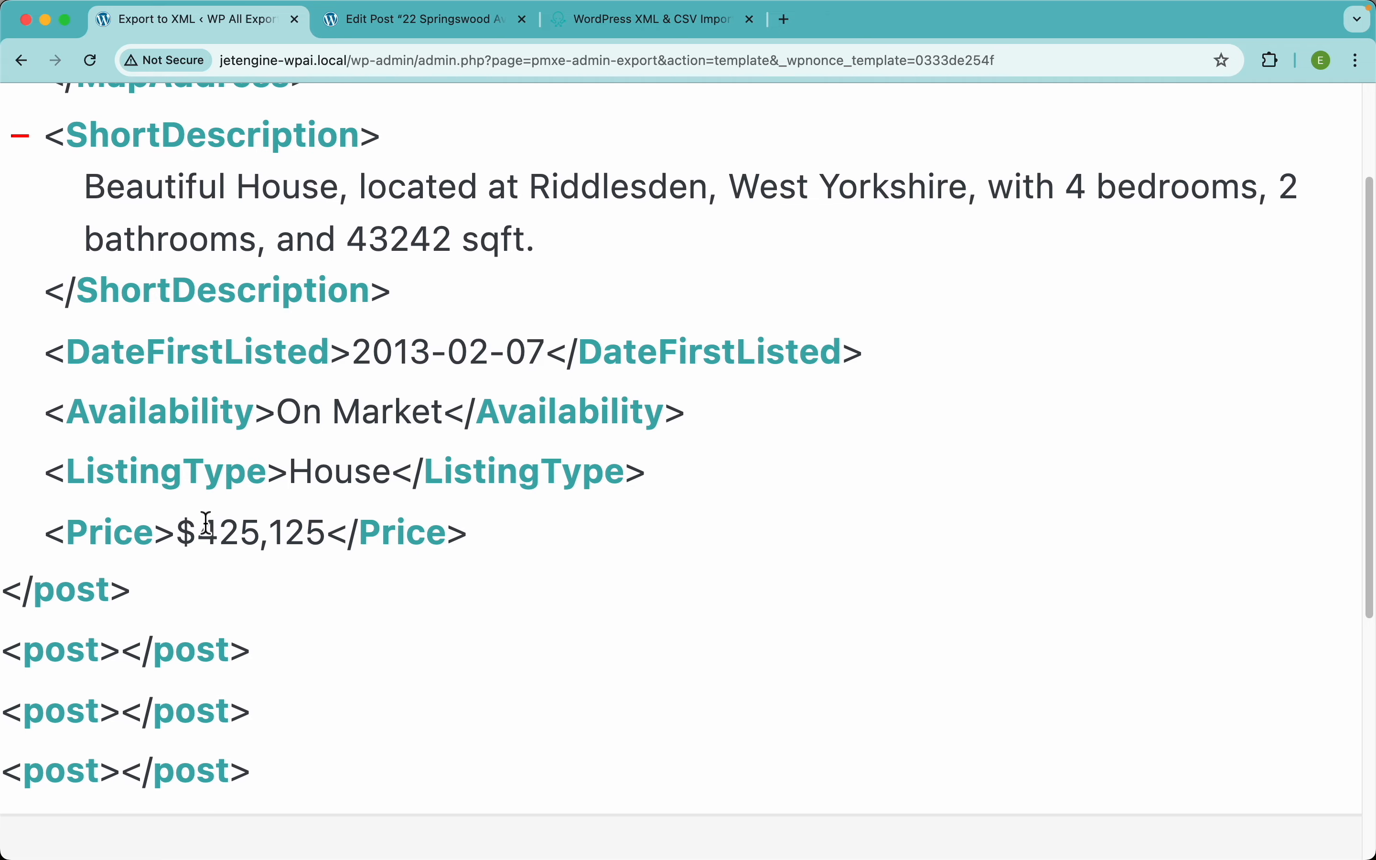
pyautogui.scroll(-5, 452, 470)
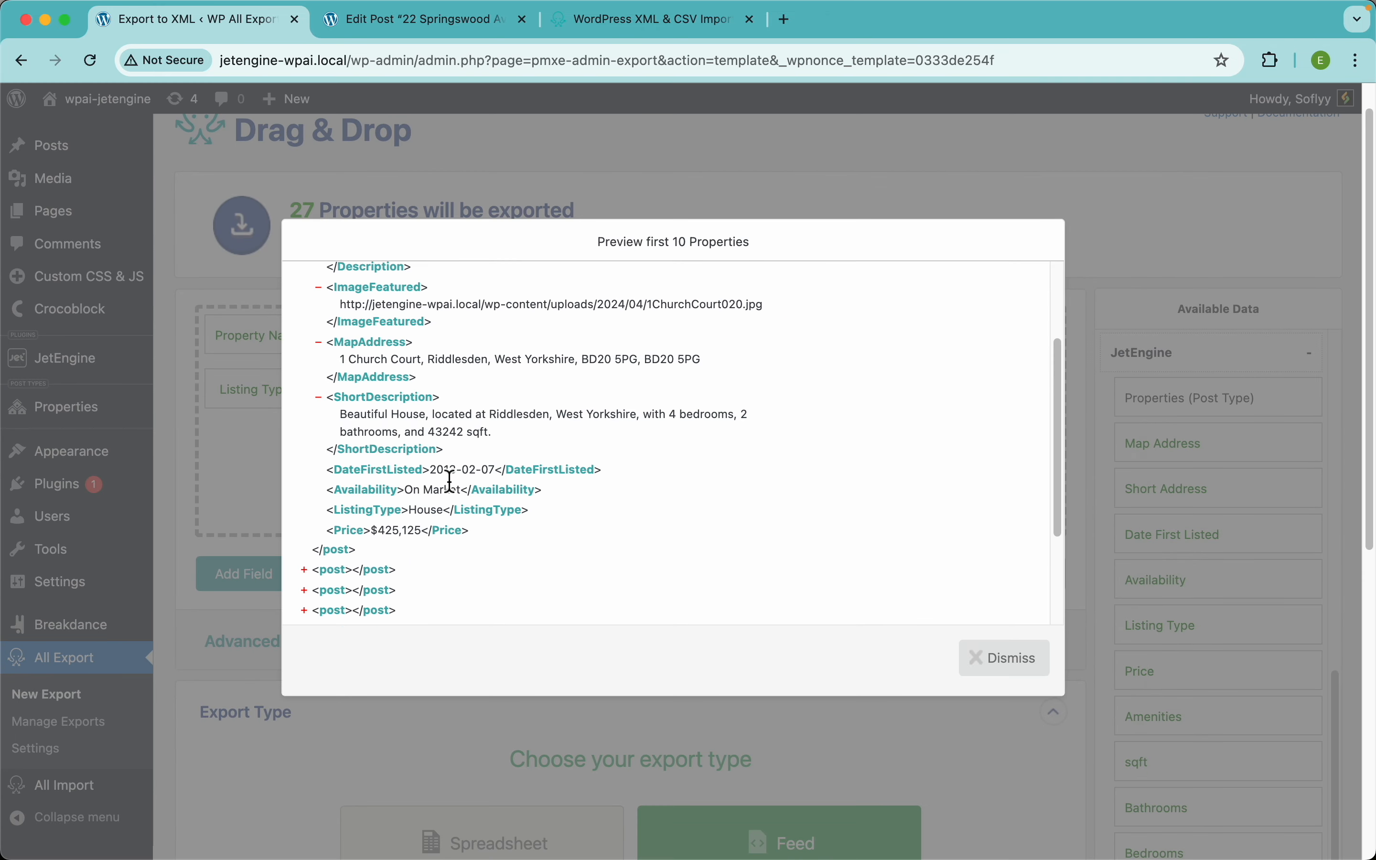
# Step: Add Amenities after Price, preview its pipe-separated list, and switch to the property's edit tab
pyautogui.click(787, 182)
pyautogui.scroll(-2, 1245, 569)
pyautogui.moveTo(1182, 630); pyautogui.dragTo(901, 509)
pyautogui.click(1045, 576)
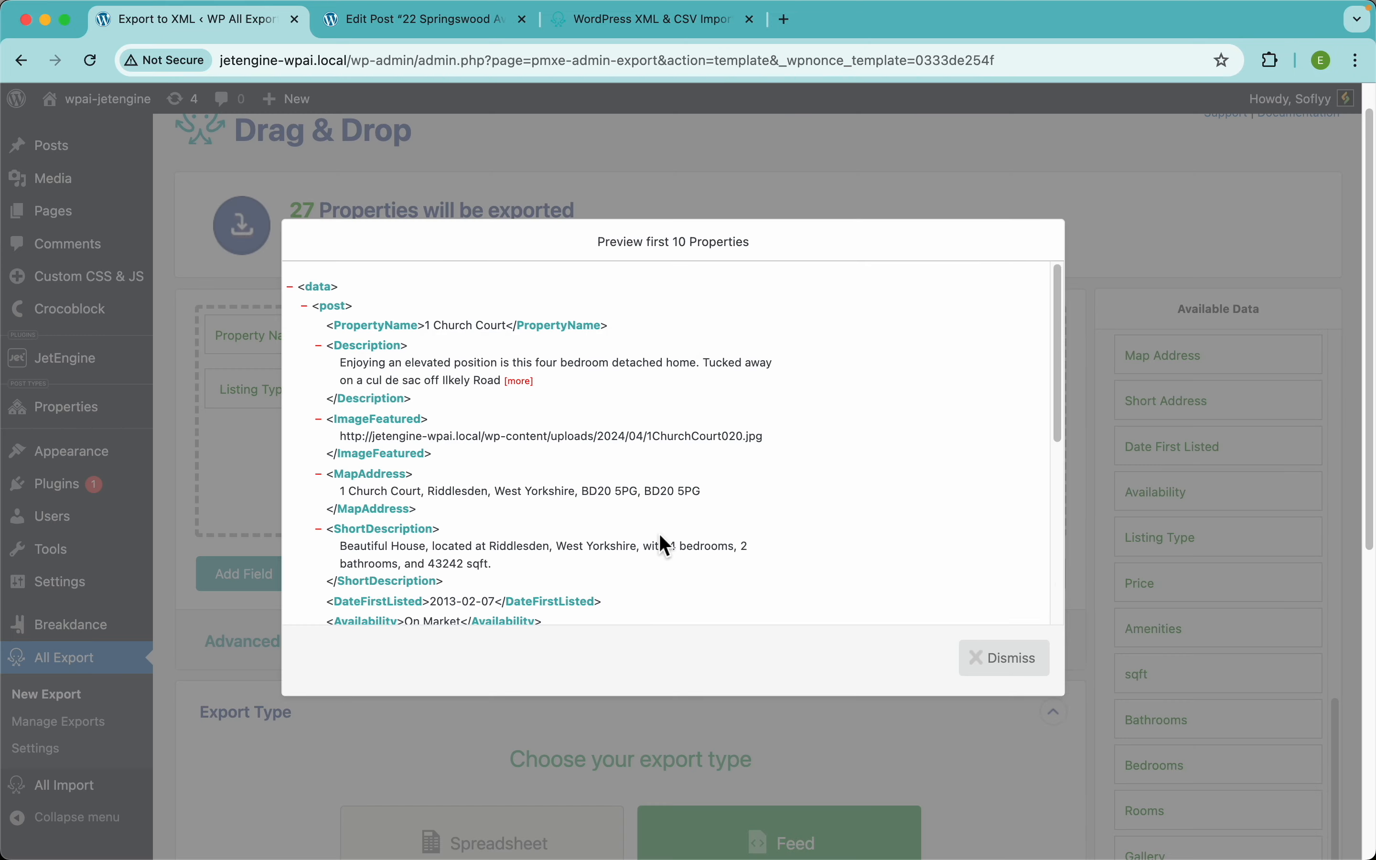
pyautogui.scroll(-3, 663, 538)
pyautogui.scroll(5, 462, 537)
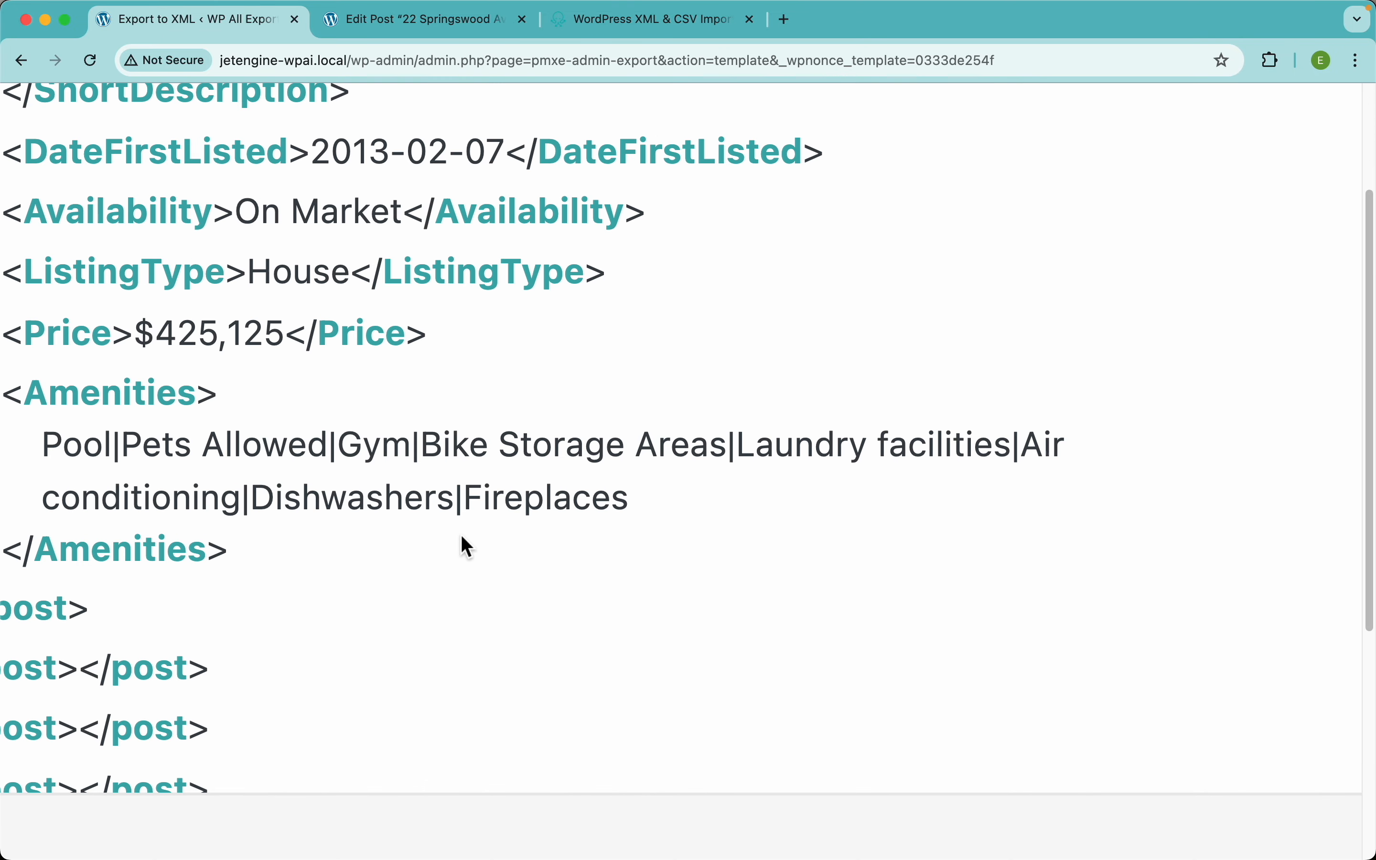
pyautogui.scroll(-5, 461, 538)
pyautogui.click(399, 21)
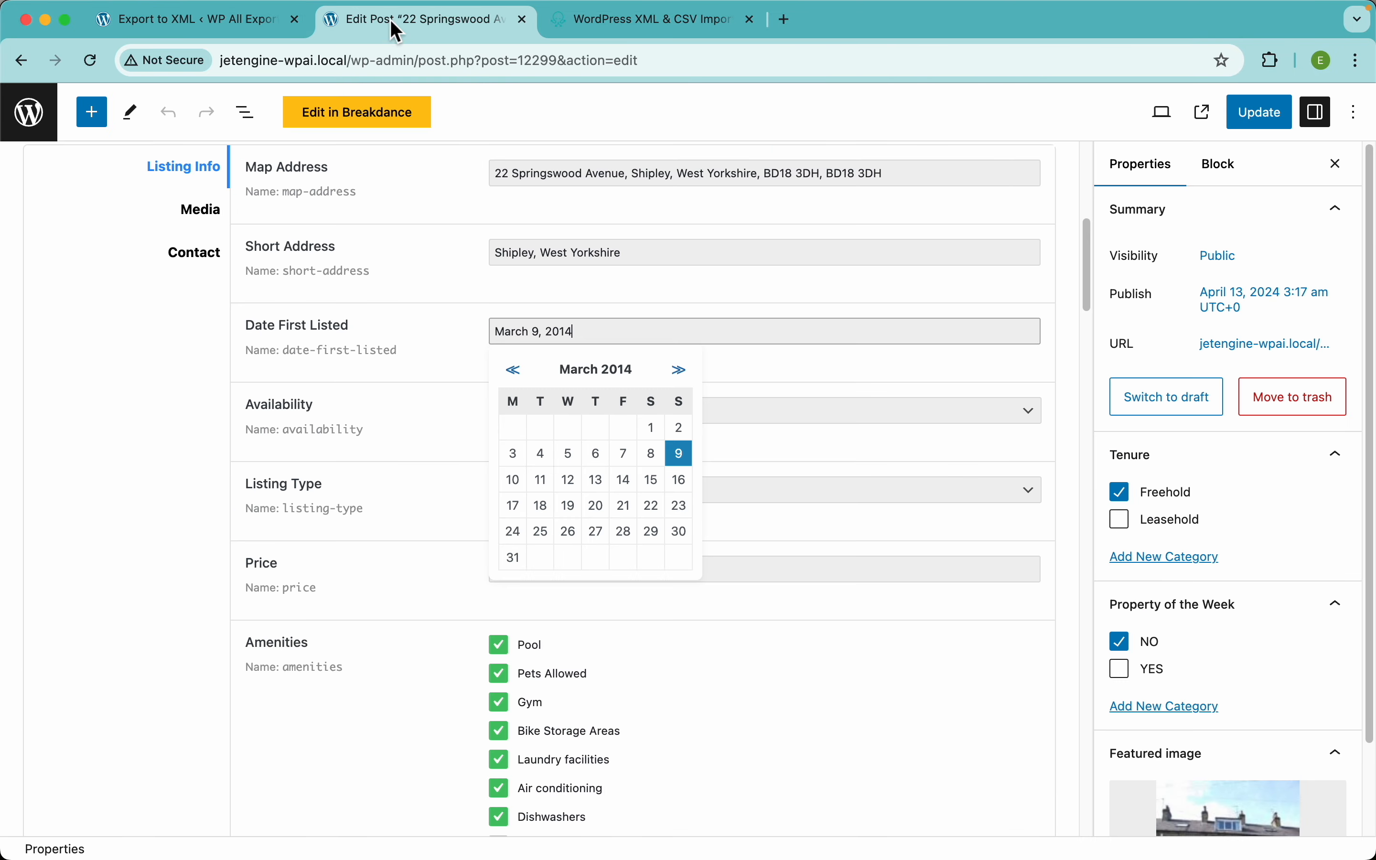
# Step: Match the property's ticked amenities against the eight pipe-separated Amenities values in the XML preview
pyautogui.click(817, 625)
pyautogui.scroll(-4, 817, 625)
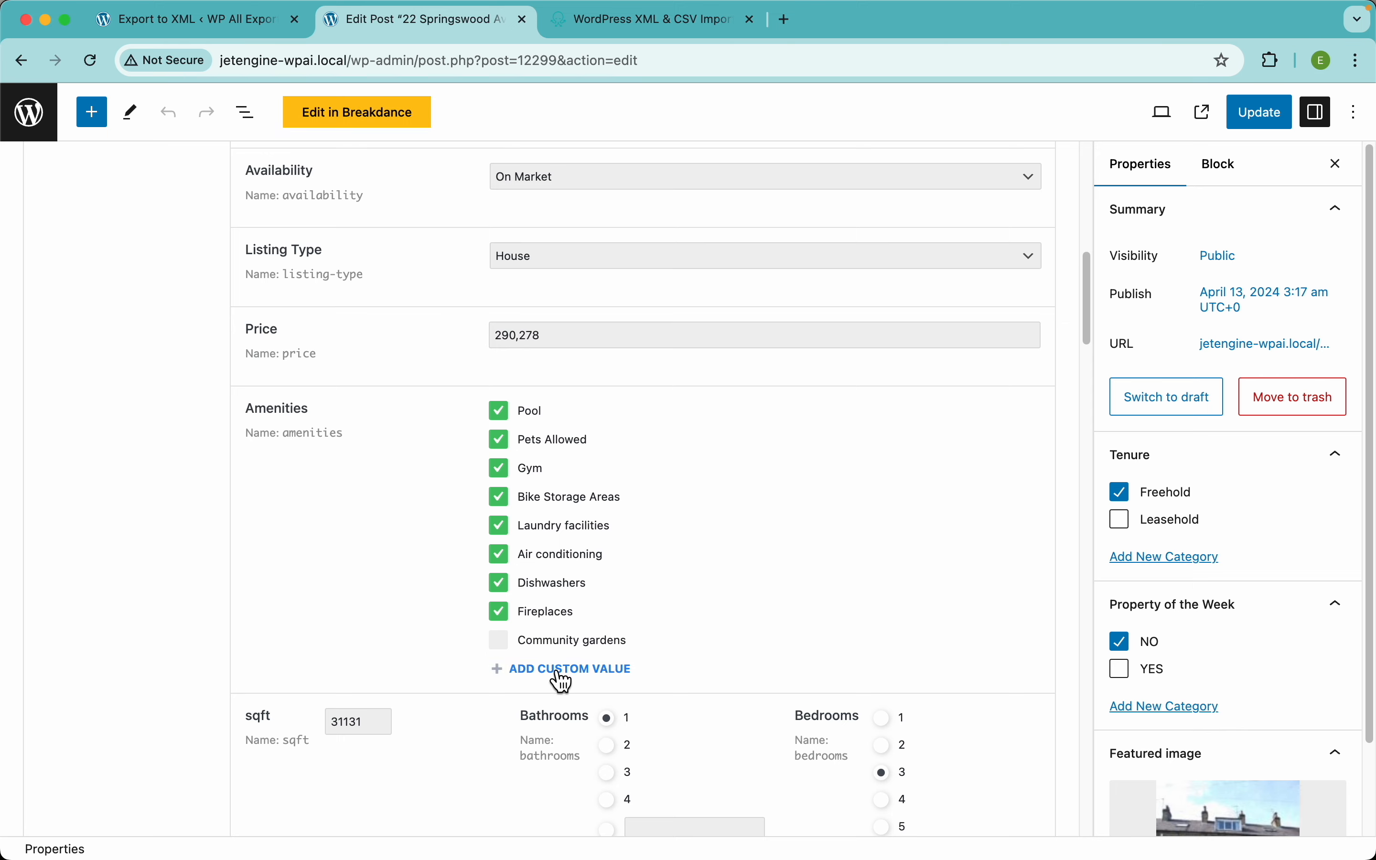
pyautogui.click(233, 34)
pyautogui.doubleClick(192, 447)
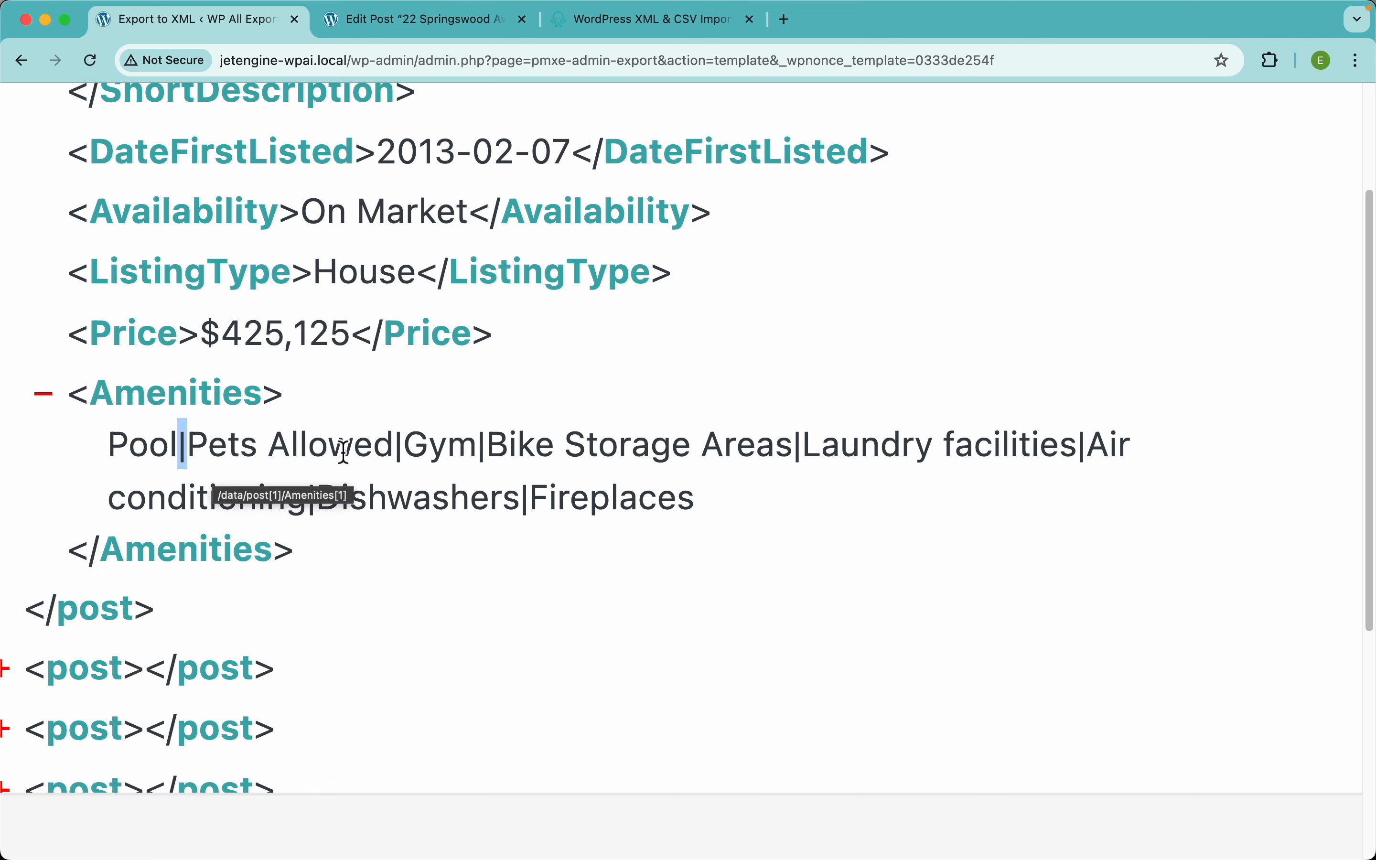
pyautogui.doubleClick(398, 447)
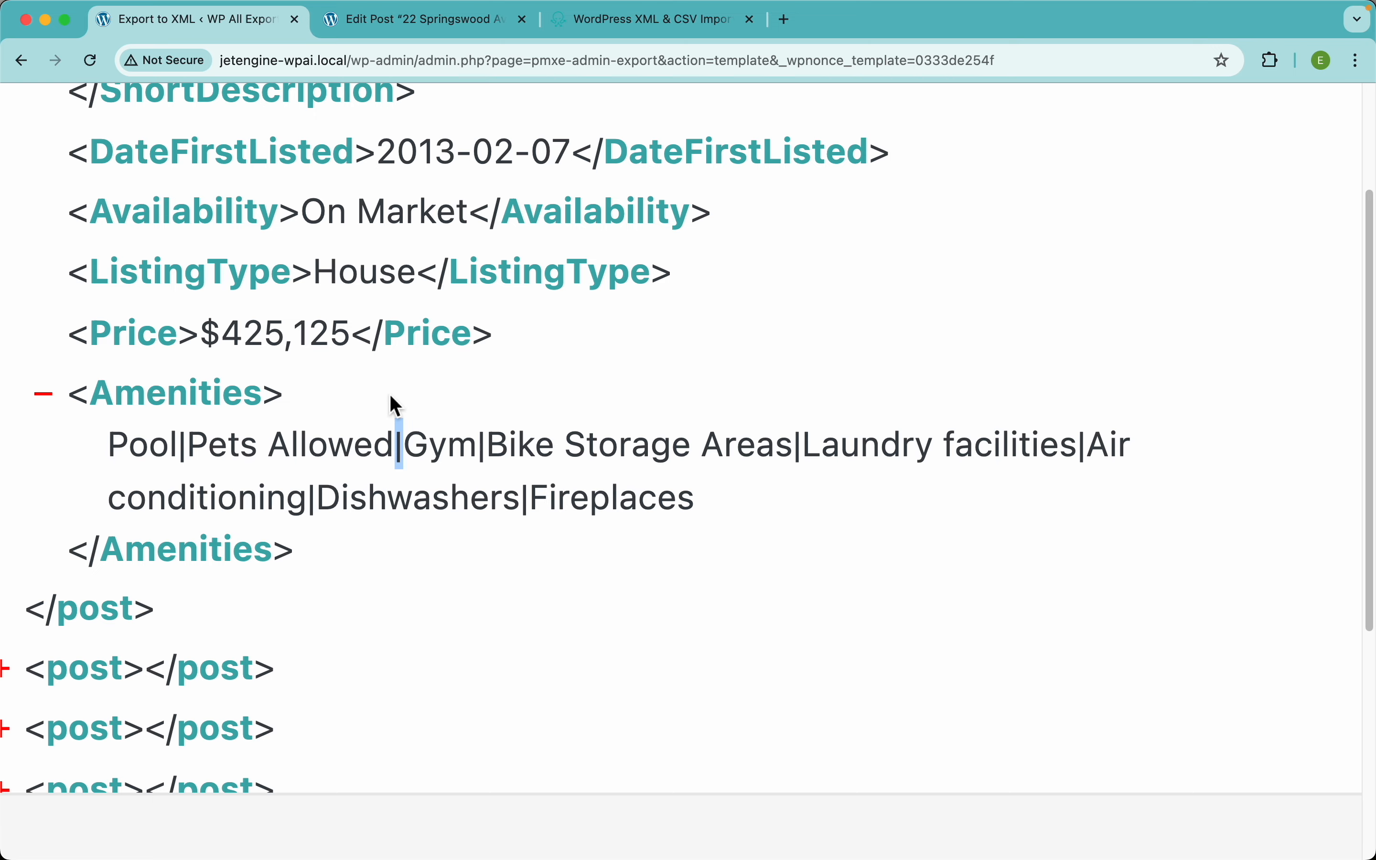
pyautogui.scroll(-5, 396, 405)
pyautogui.click(523, 519)
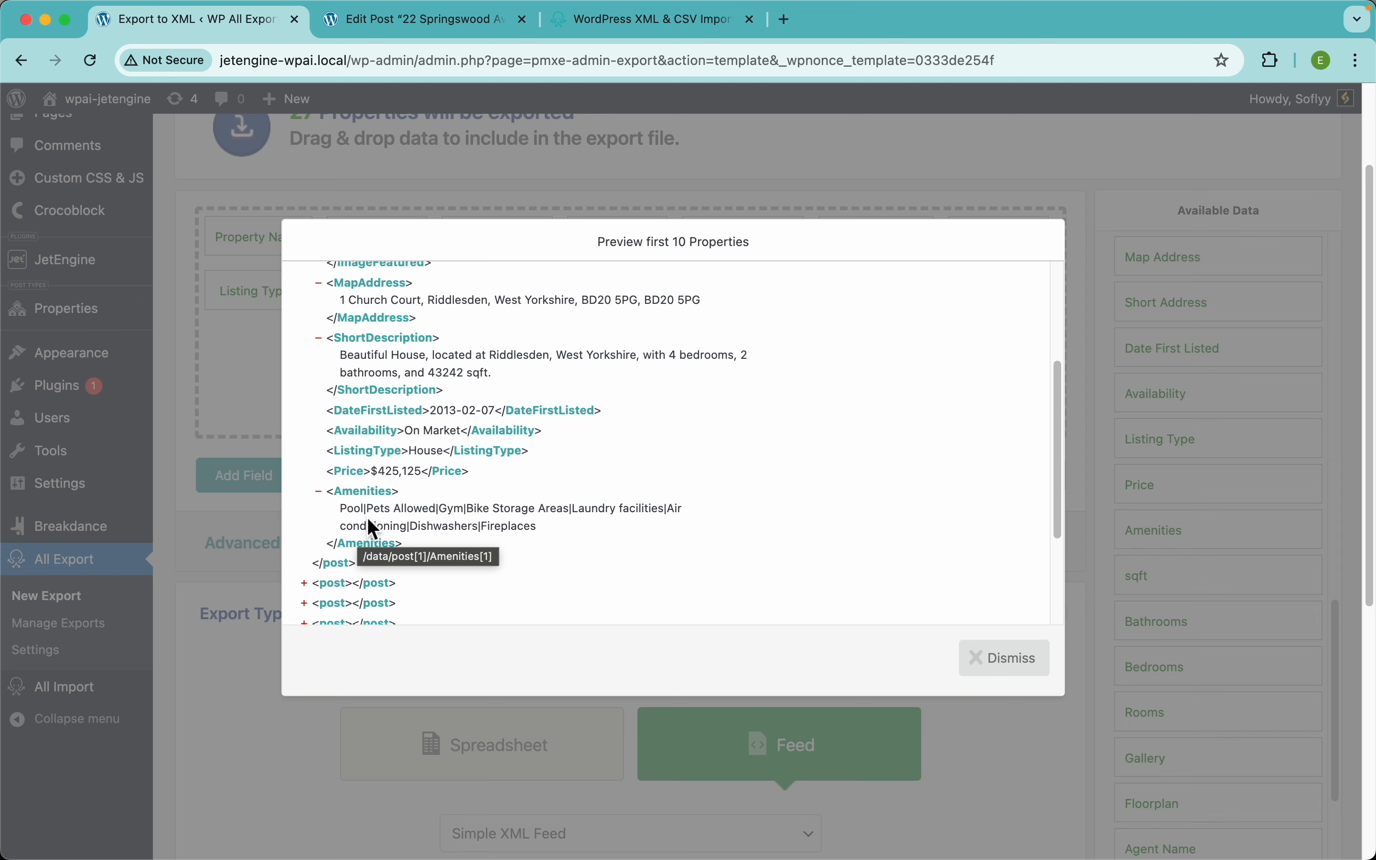
# Step: Add a replace_pipes function swapping pipes for ', ' in the Function Editor and save it
pyautogui.click(795, 149)
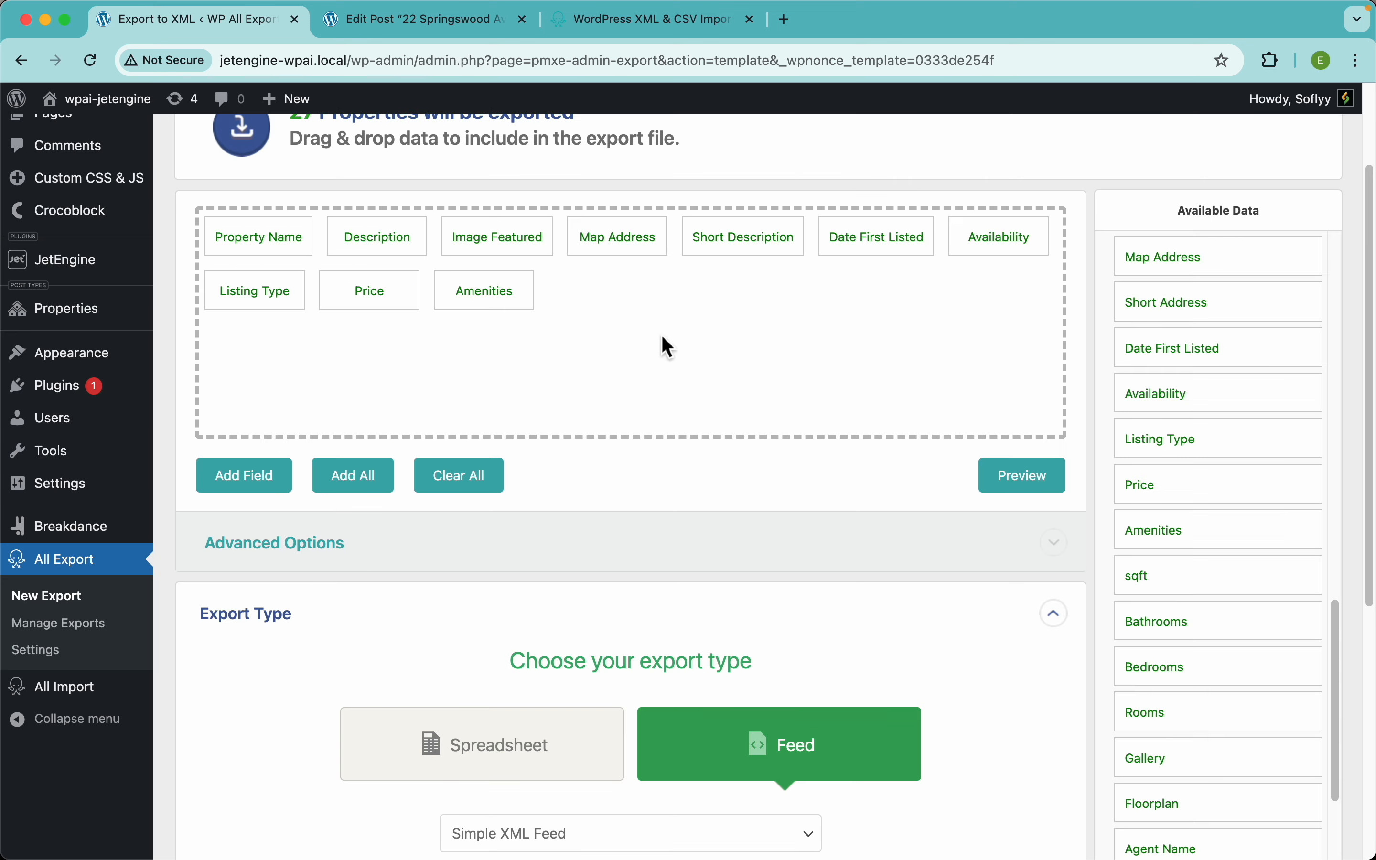
pyautogui.click(490, 304)
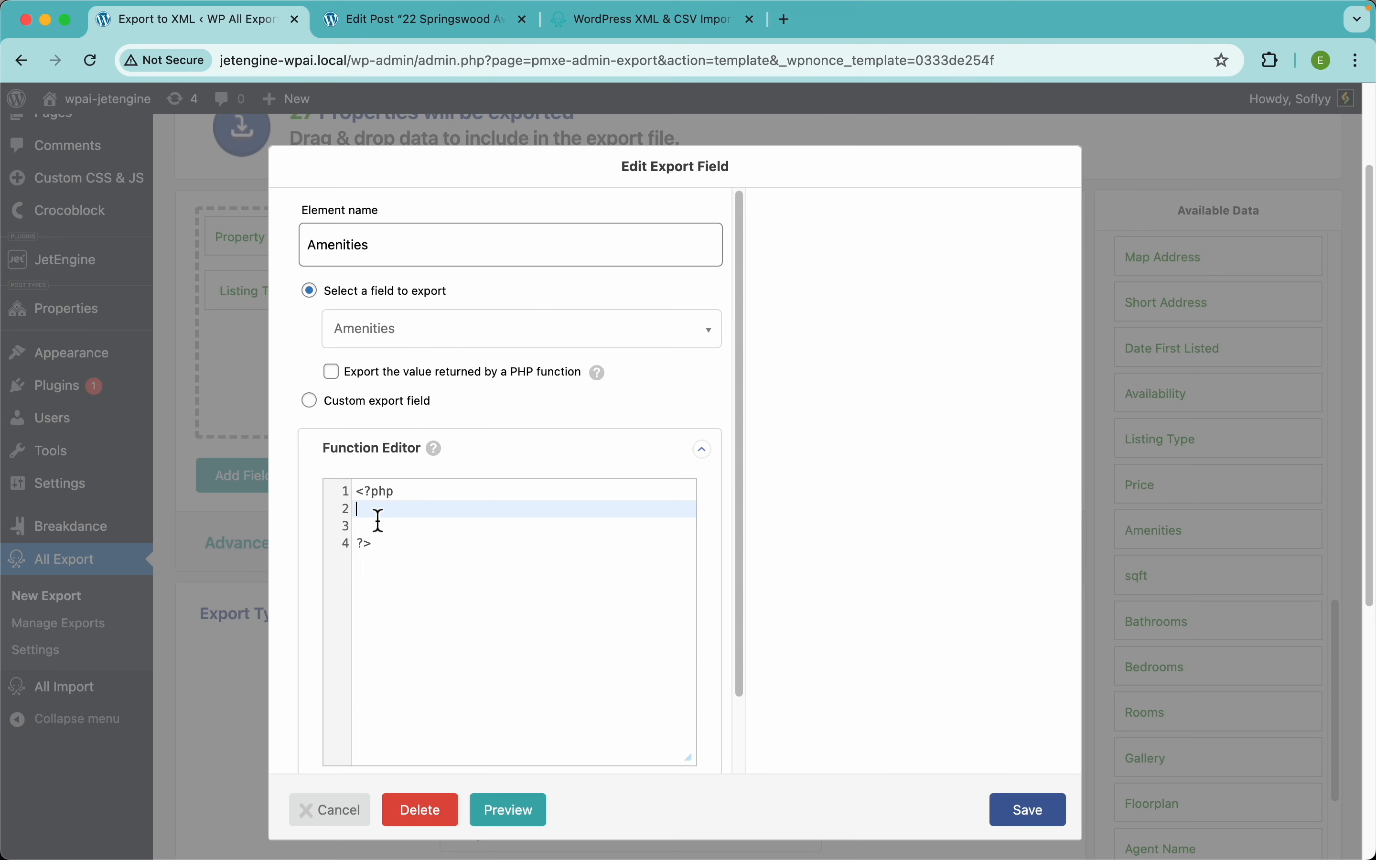
pyautogui.press('Return')
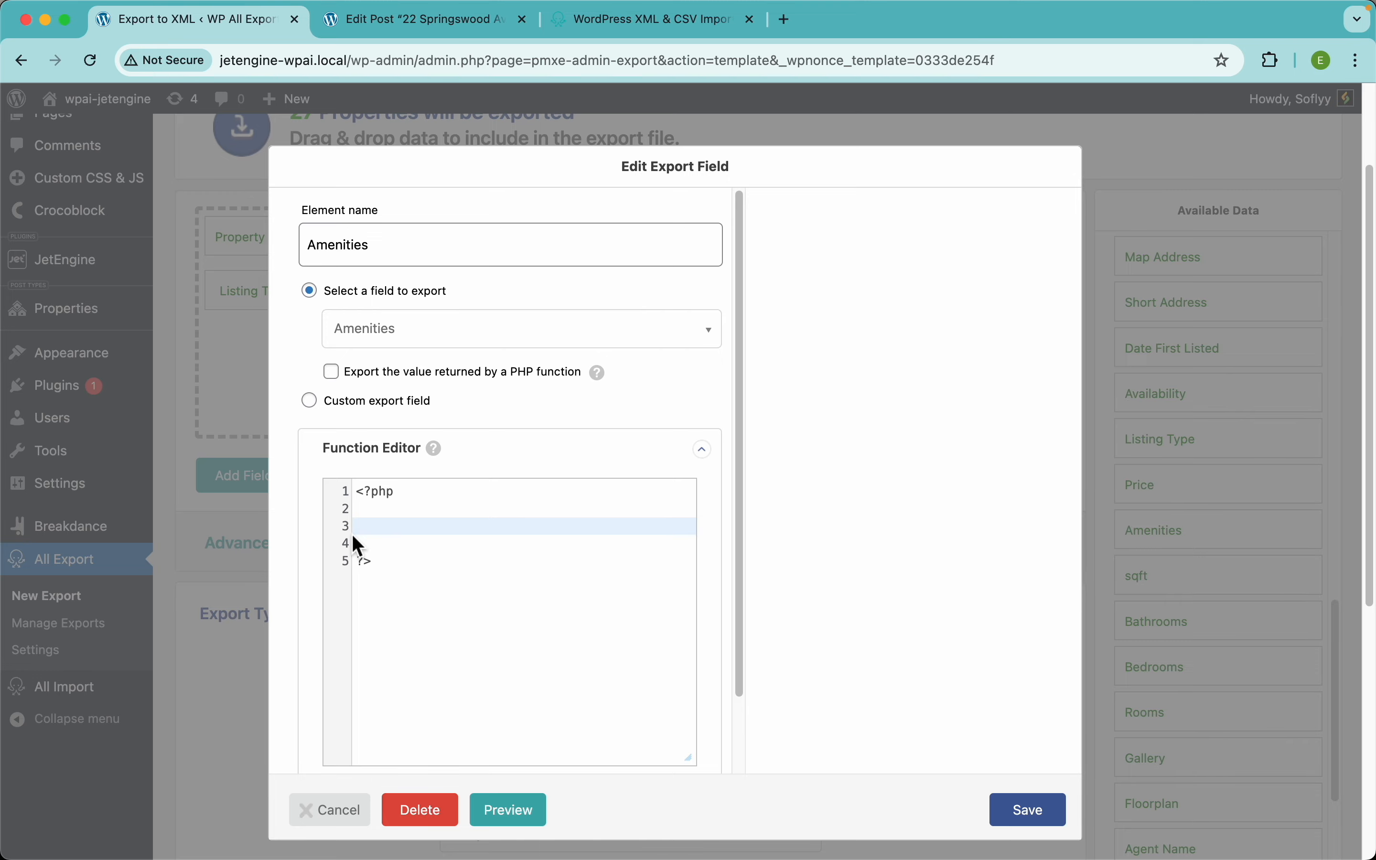
pyautogui.write('function replace_pipes ($data) {     return str_replace("|", ", ", $data); }')
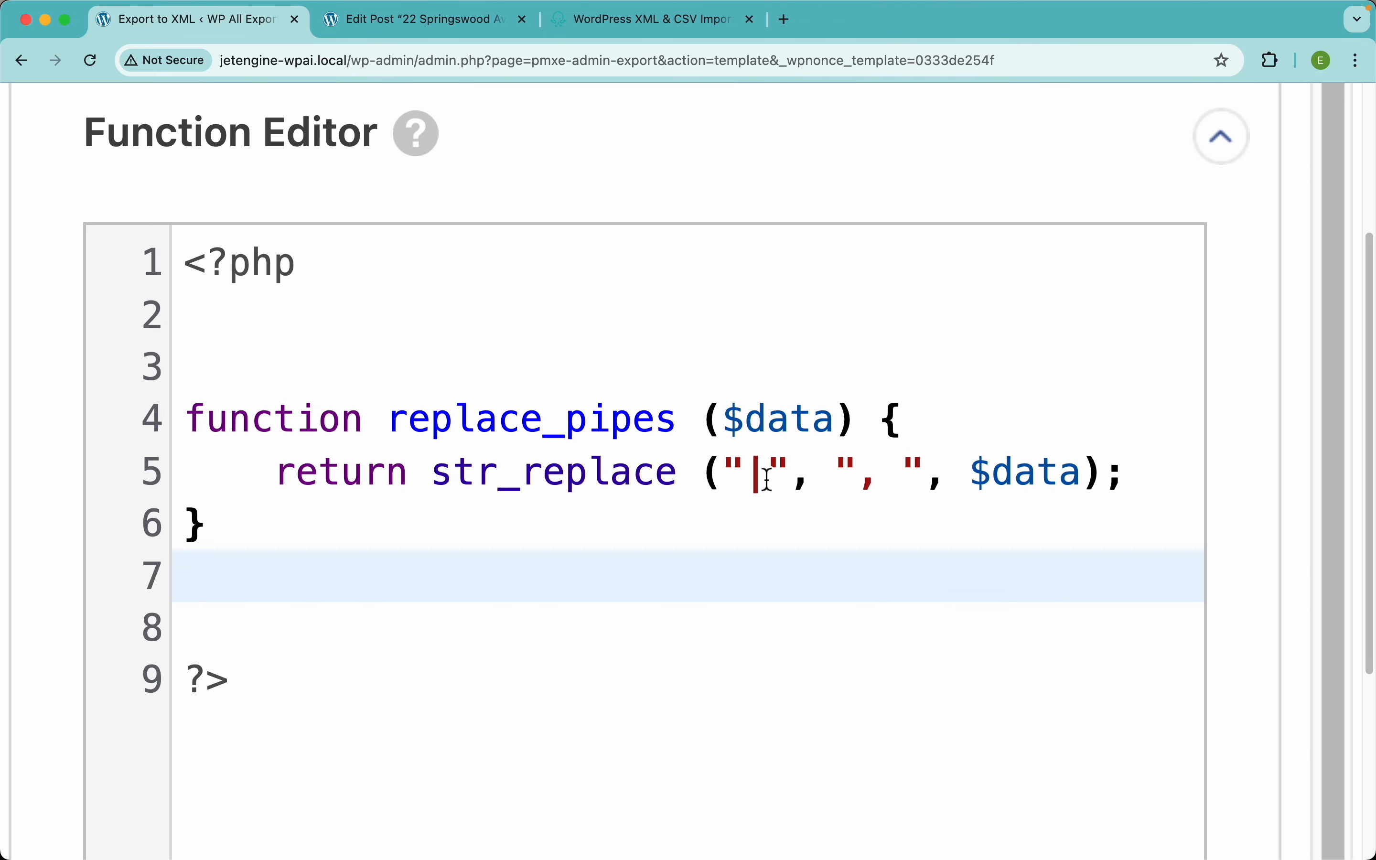
pyautogui.click(910, 473)
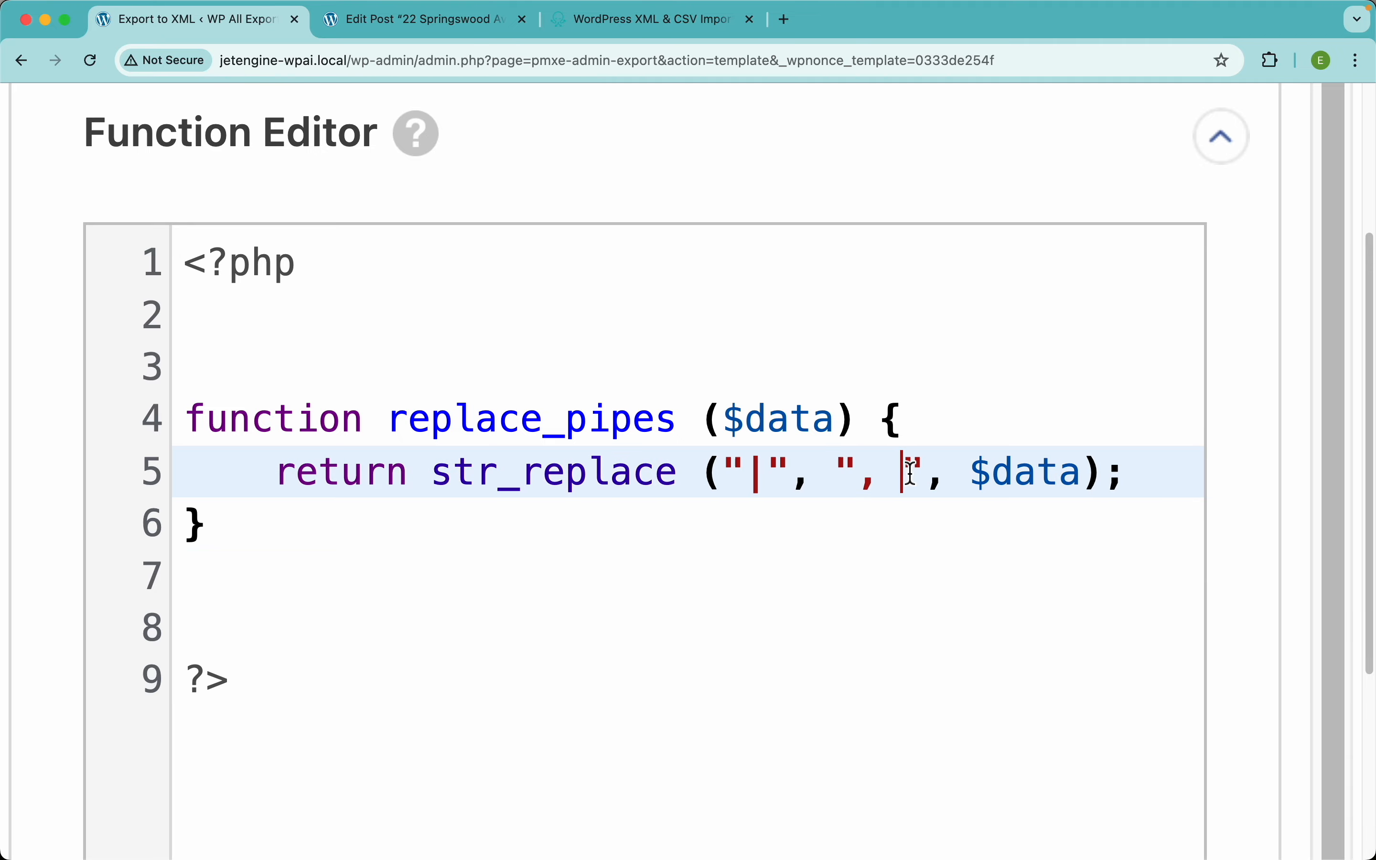
pyautogui.moveTo(909, 473); pyautogui.dragTo(872, 473)
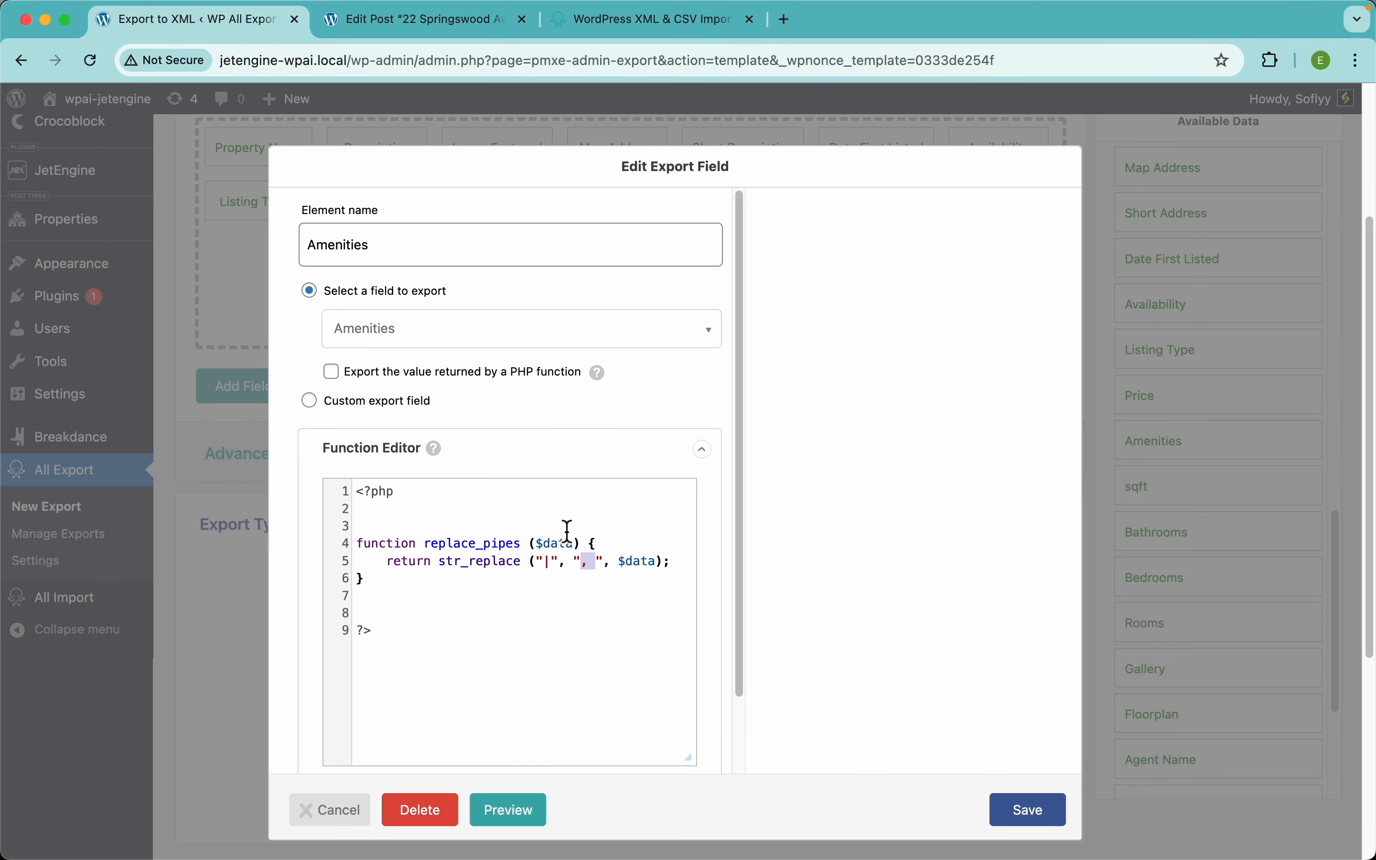
pyautogui.scroll(-3, 566, 531)
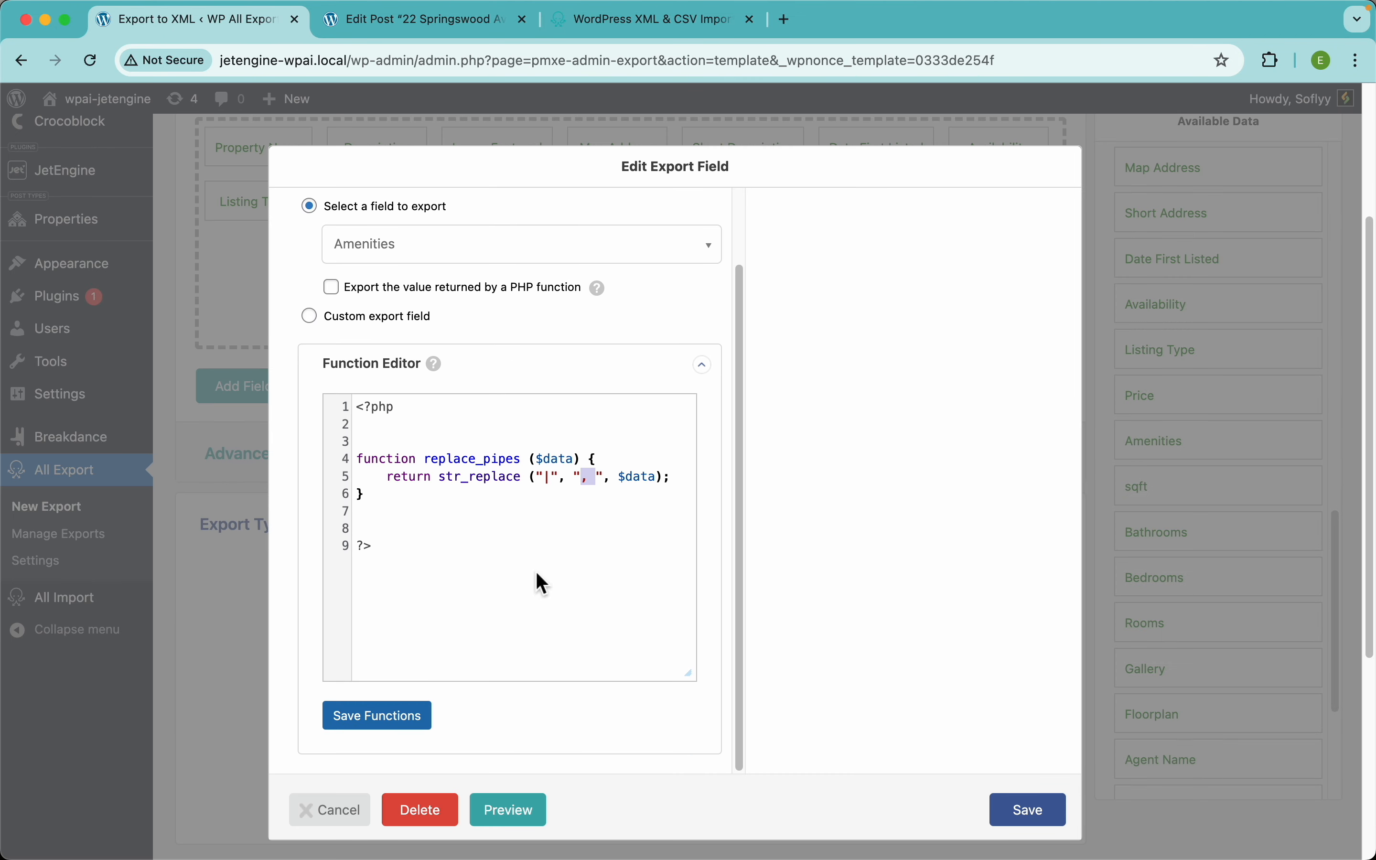
pyautogui.click(388, 731)
# Step: Export Amenities through the replace_pipes PHP function, save the field, and preview the XML
pyautogui.doubleClick(464, 461)
pyautogui.press('super+c')
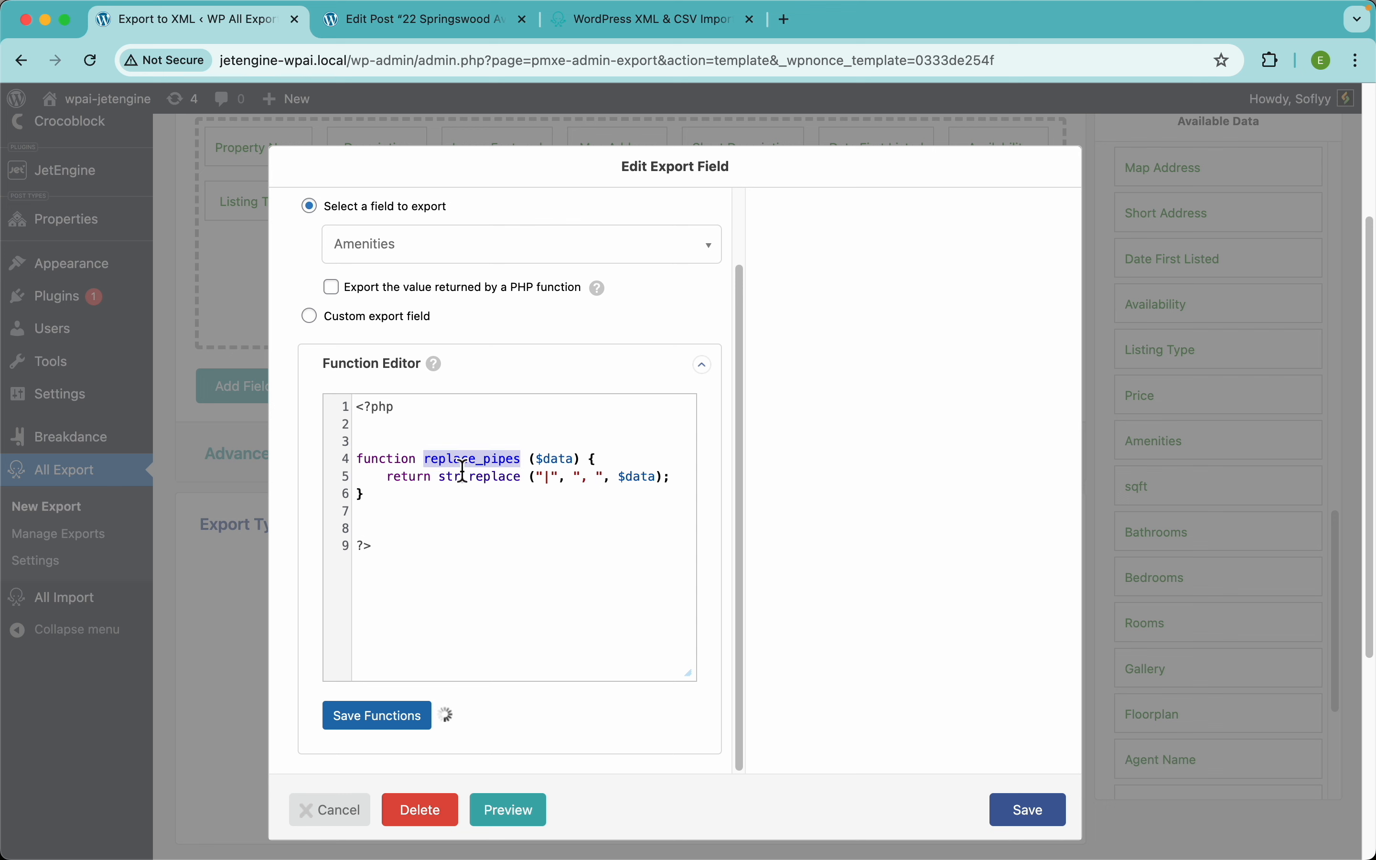
pyautogui.click(334, 290)
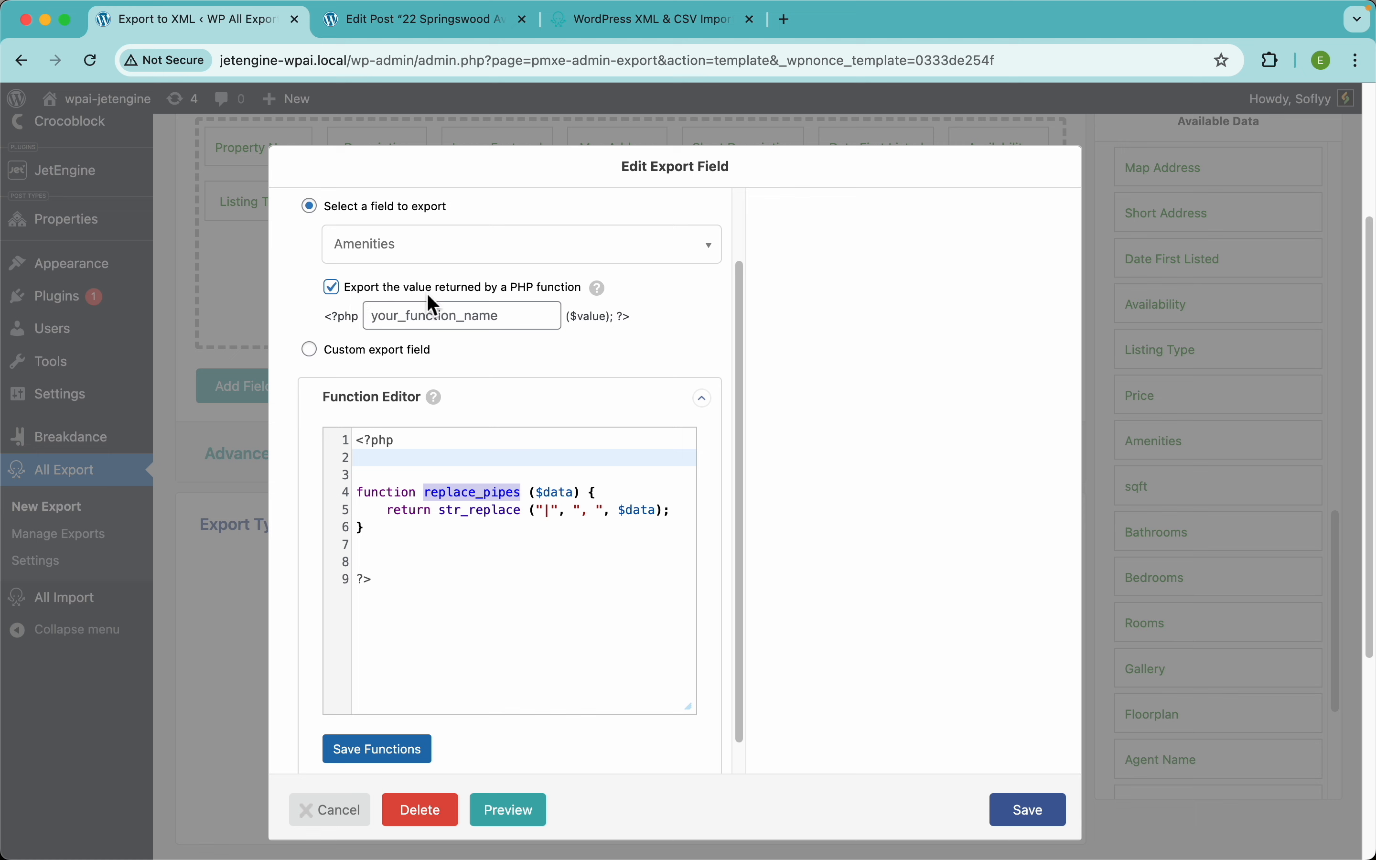
pyautogui.click(517, 323)
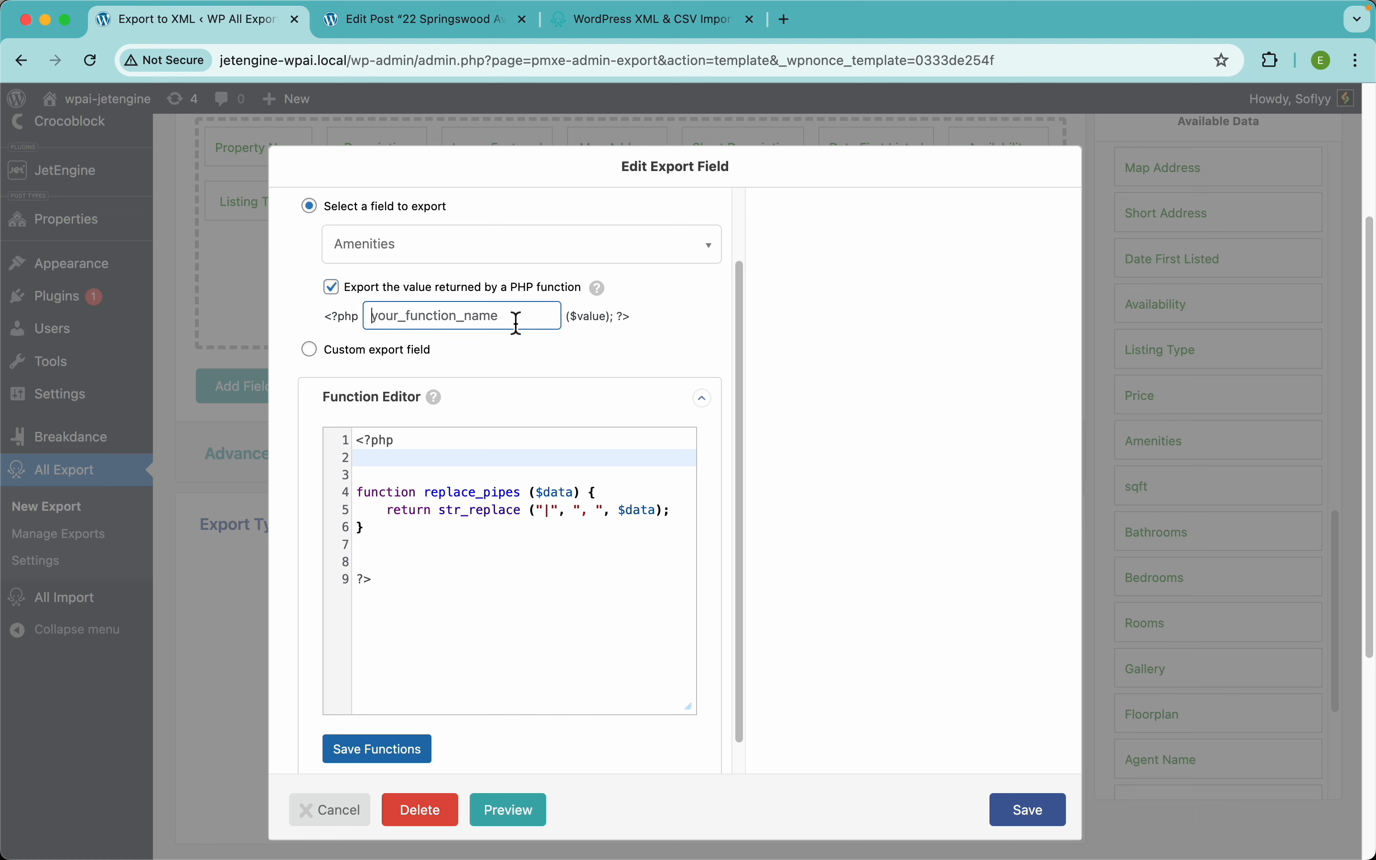
pyautogui.press('super+v')
pyautogui.scroll(3, 436, 344)
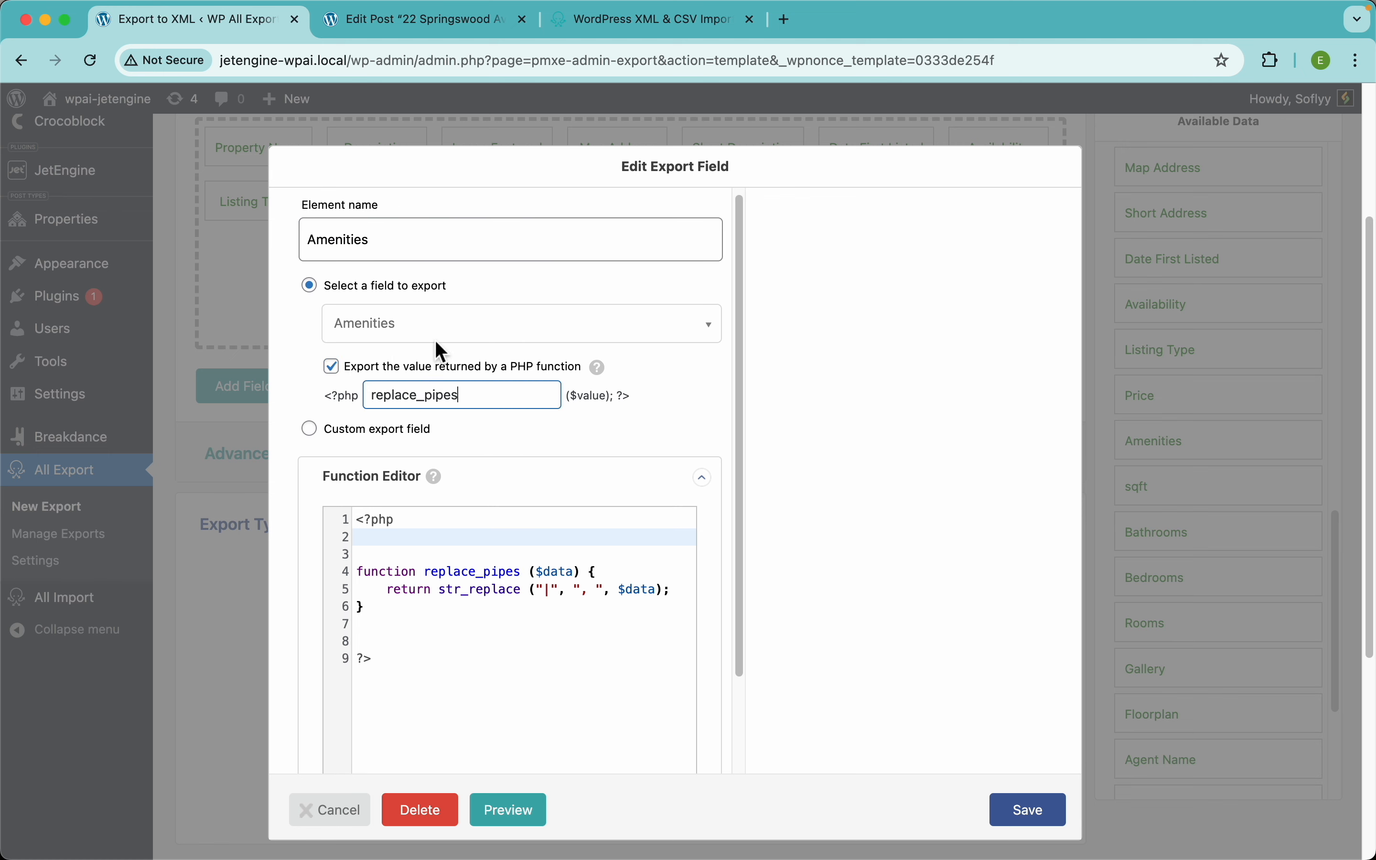
pyautogui.click(1030, 818)
pyautogui.click(1015, 399)
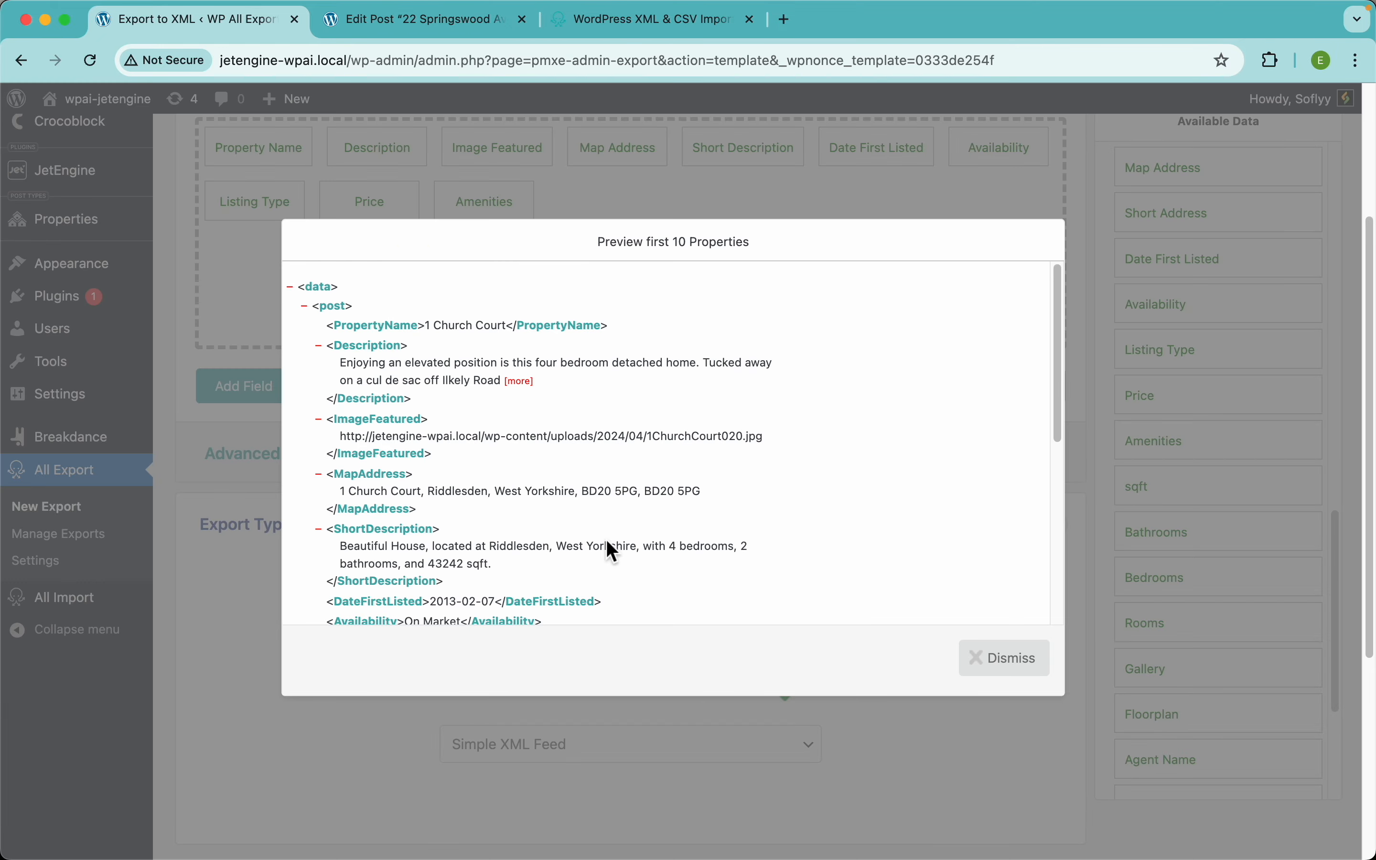
# Step: Verify the amenities are now comma-separated, e.g. after Pool, then close the preview
pyautogui.scroll(-5, 607, 541)
pyautogui.scroll(3, 484, 499)
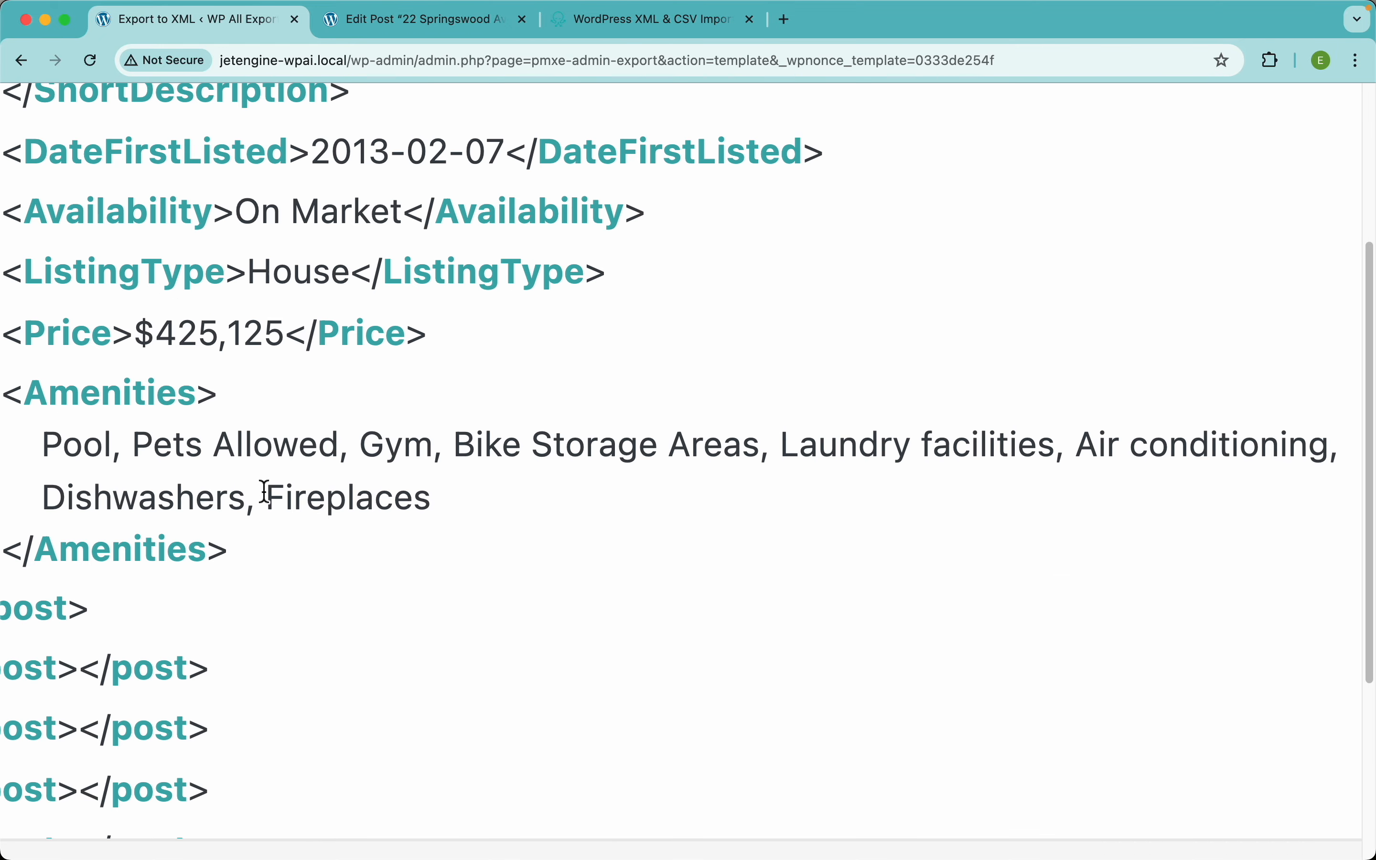
pyautogui.hscroll(-1, 263, 494)
pyautogui.moveTo(195, 443); pyautogui.dragTo(180, 443)
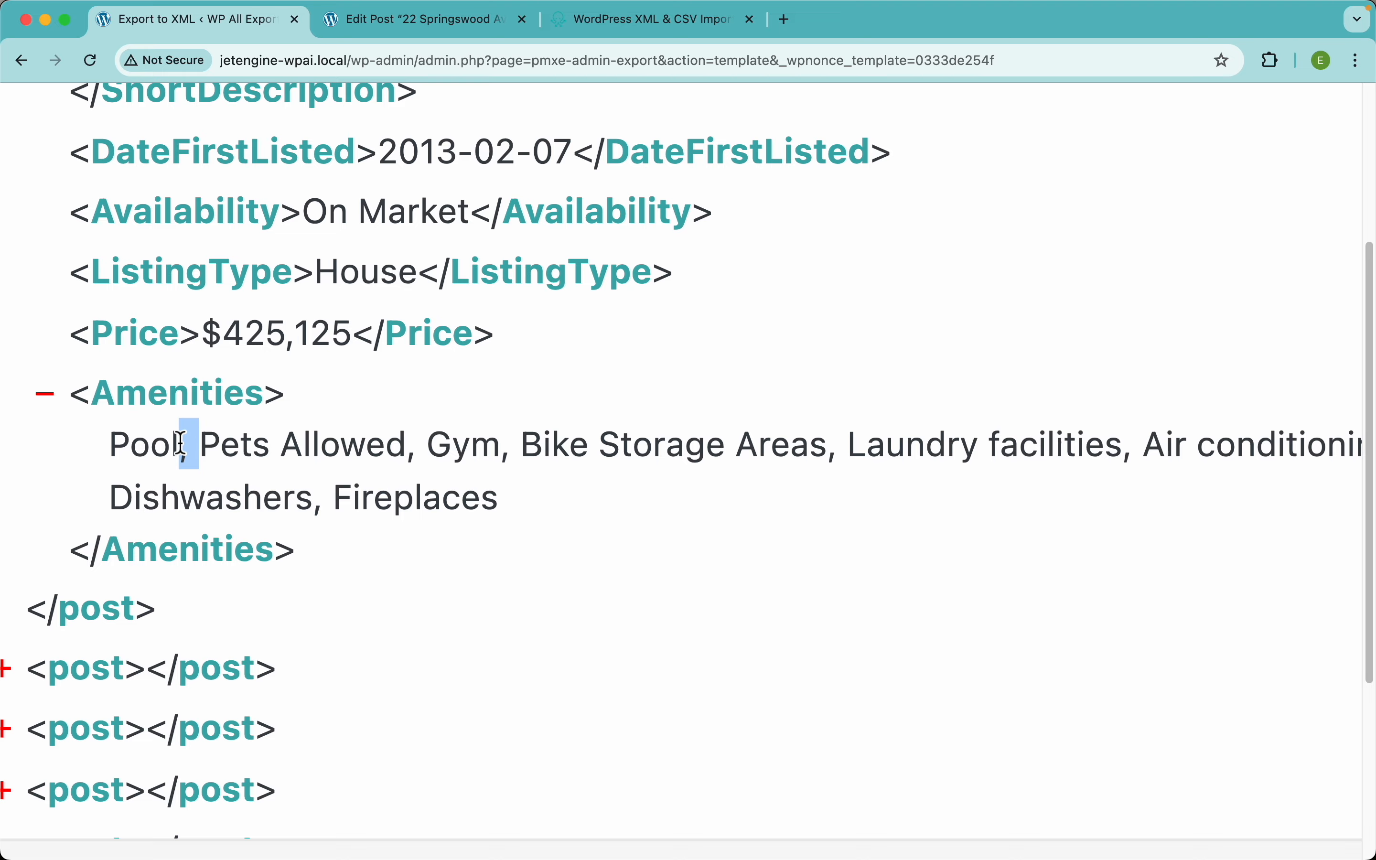
pyautogui.scroll(-3, 557, 480)
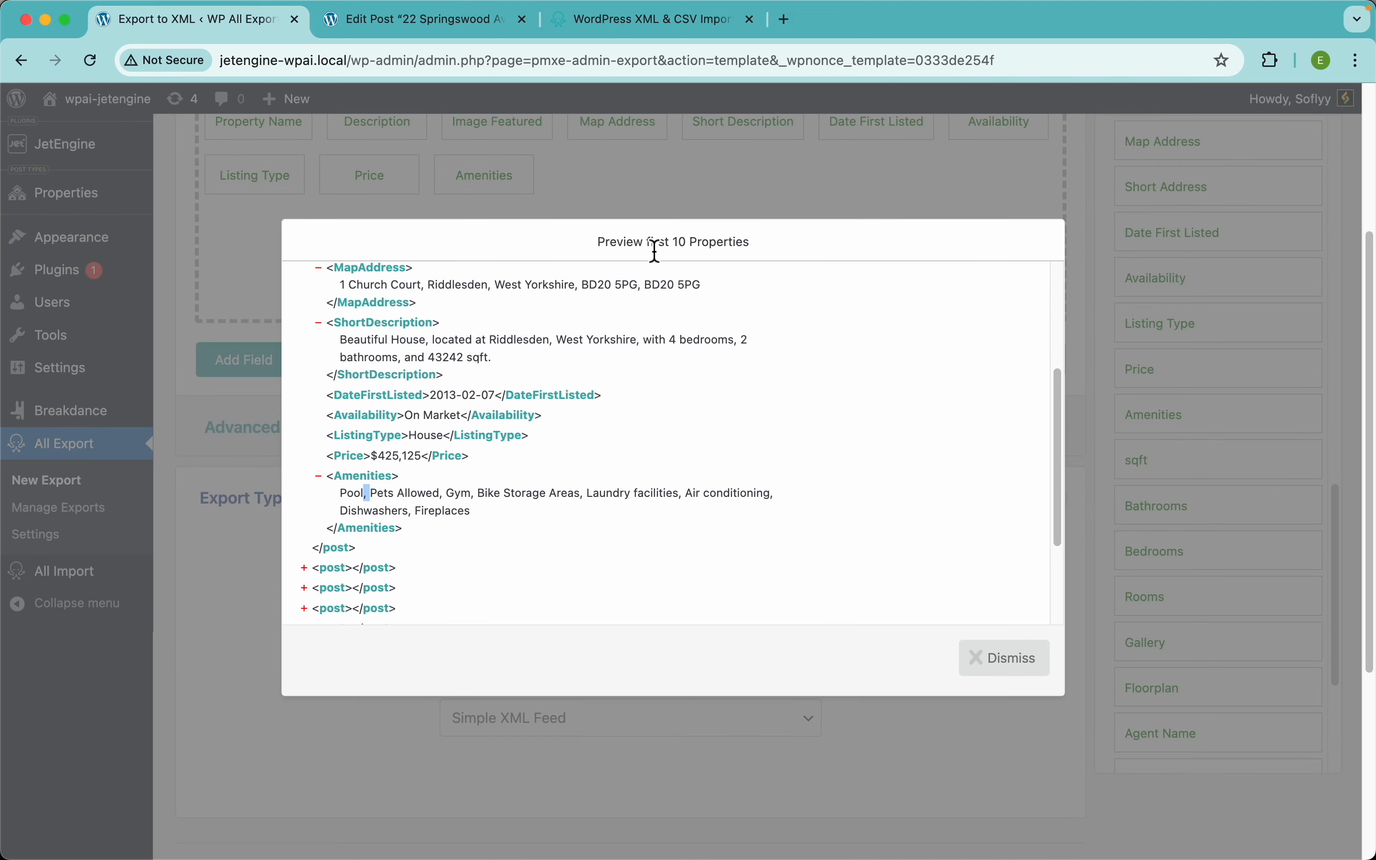
pyautogui.click(698, 203)
pyautogui.scroll(5, 796, 375)
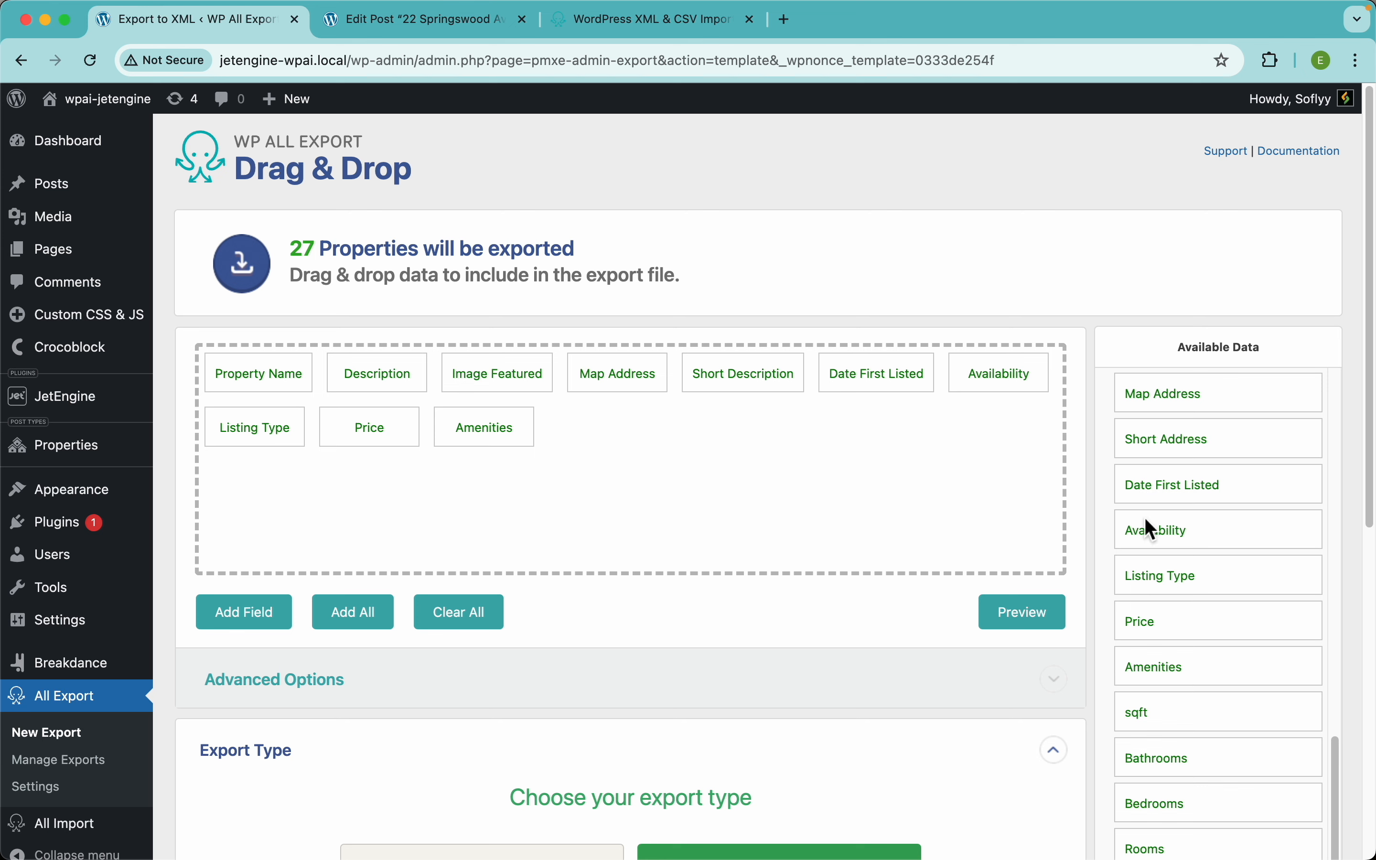
# Step: Add sqft, Bathrooms, Bedrooms and Rooms to the export after Amenities
pyautogui.scroll(-3, 1183, 597)
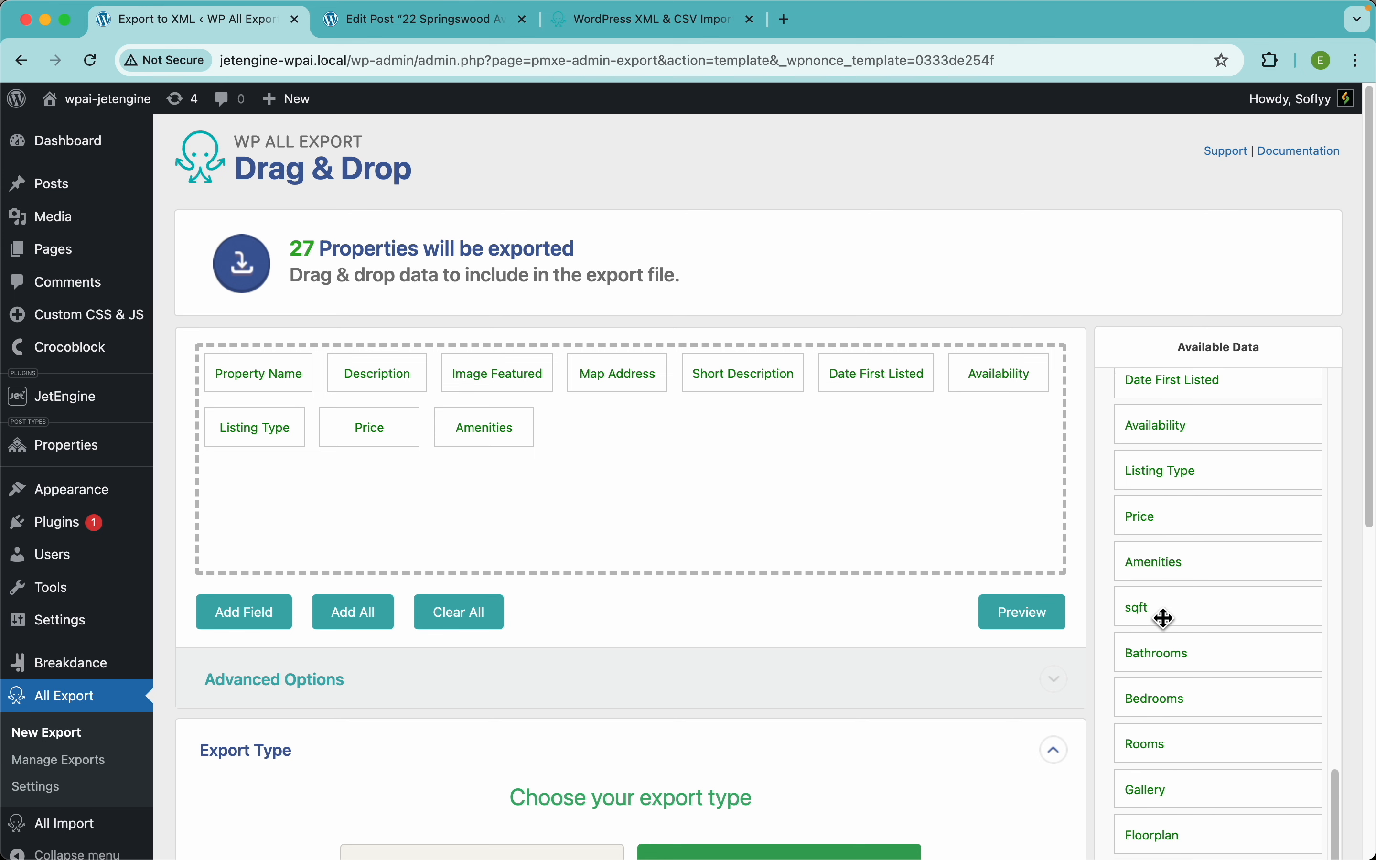
pyautogui.moveTo(1121, 614); pyautogui.dragTo(763, 508)
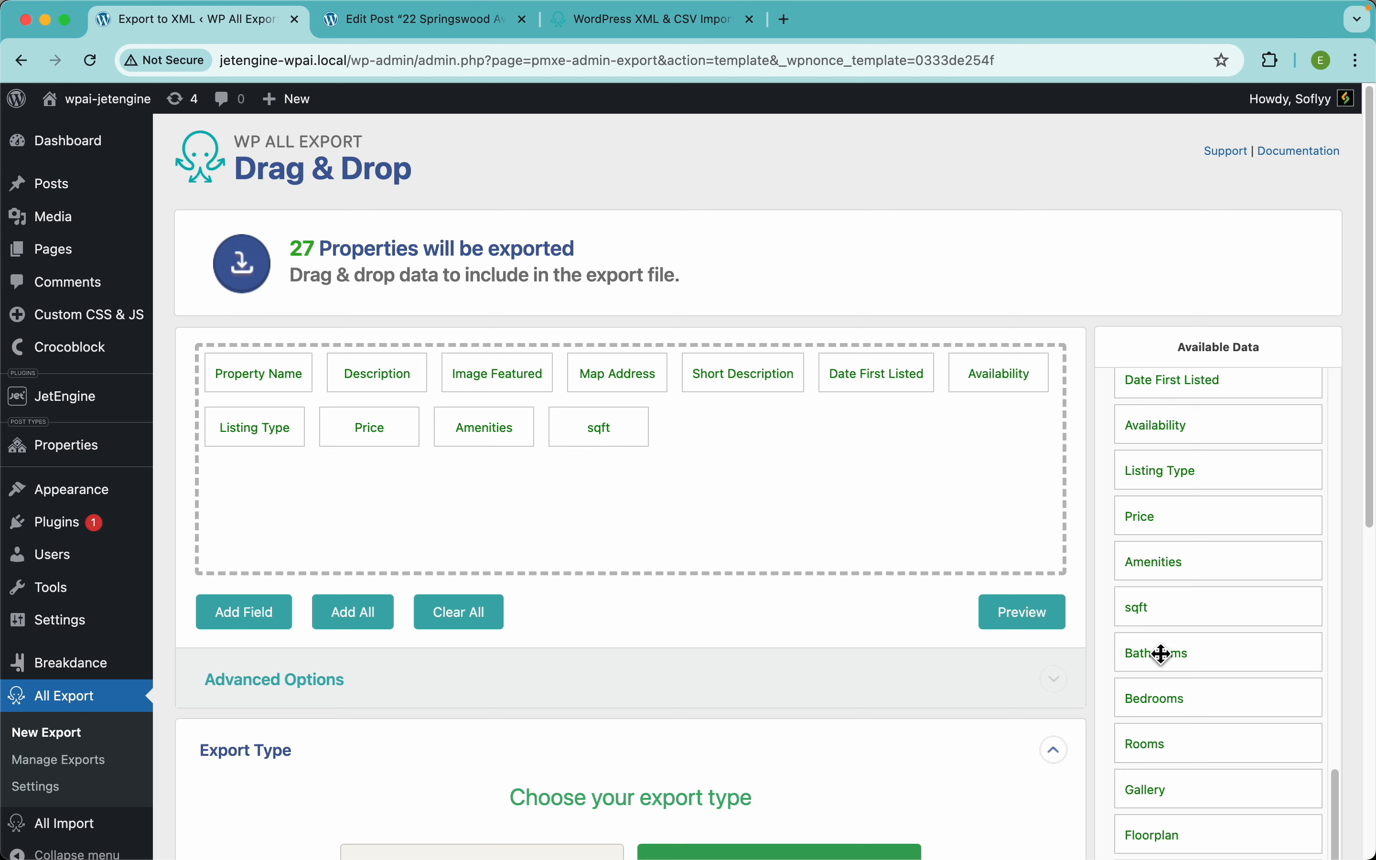
pyautogui.moveTo(1163, 655); pyautogui.dragTo(1002, 553)
pyautogui.moveTo(1183, 707); pyautogui.dragTo(1015, 560)
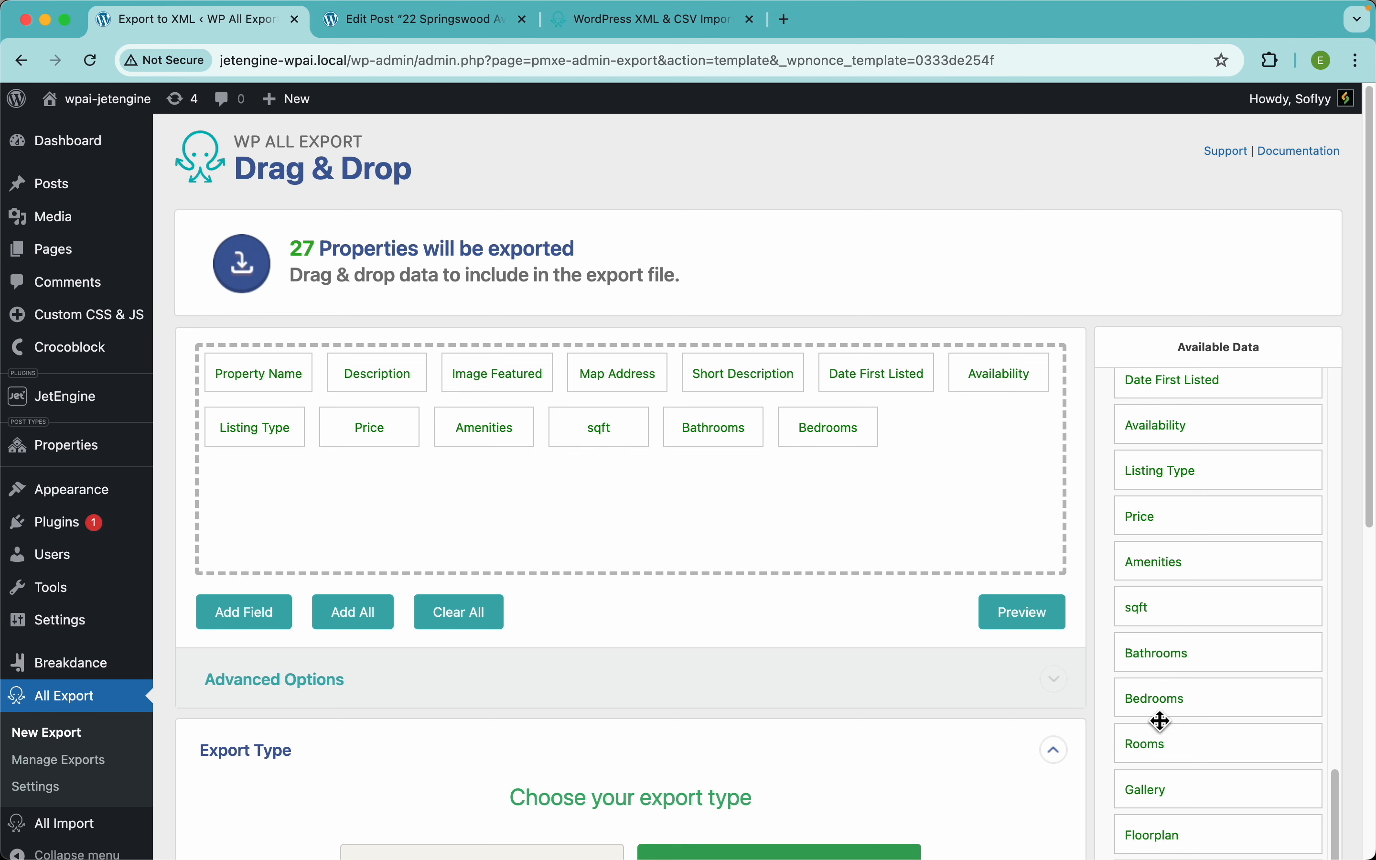
pyautogui.moveTo(1158, 747); pyautogui.dragTo(907, 484)
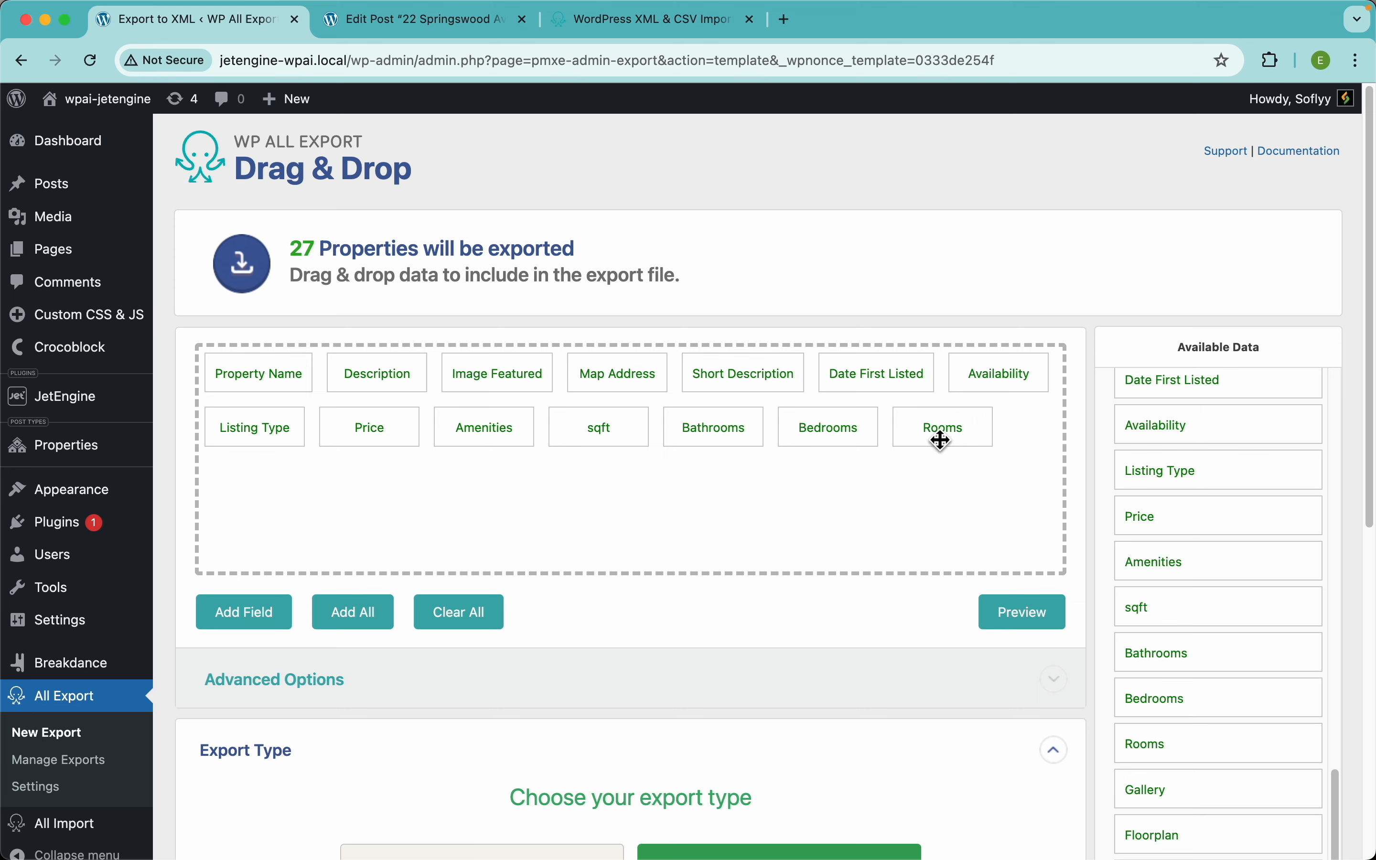
# Step: Inspect the Rooms rows in the XML preview, then open the Rooms field's export settings
pyautogui.click(1027, 613)
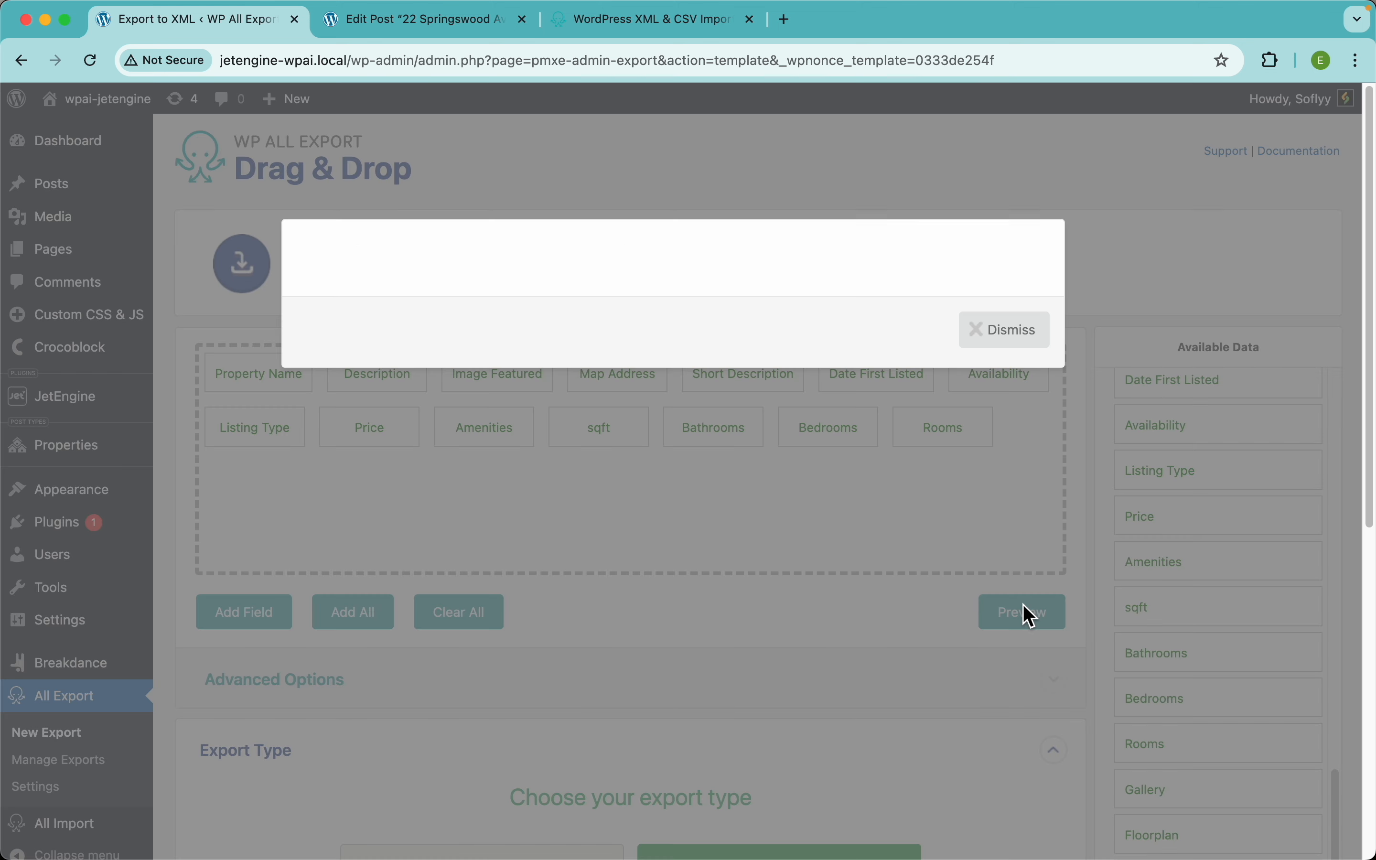
pyautogui.scroll(-5, 593, 409)
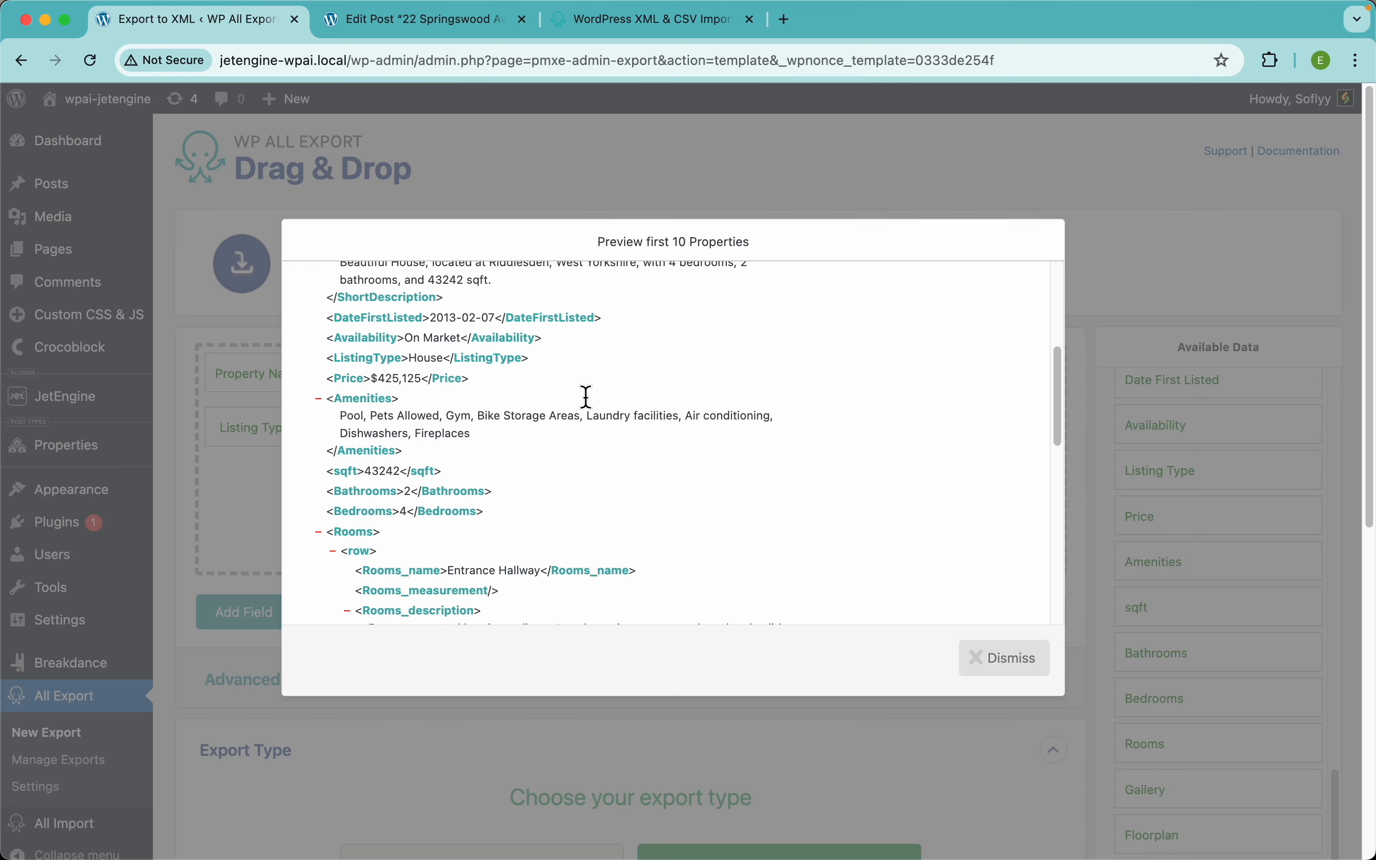
pyautogui.scroll(-3, 555, 460)
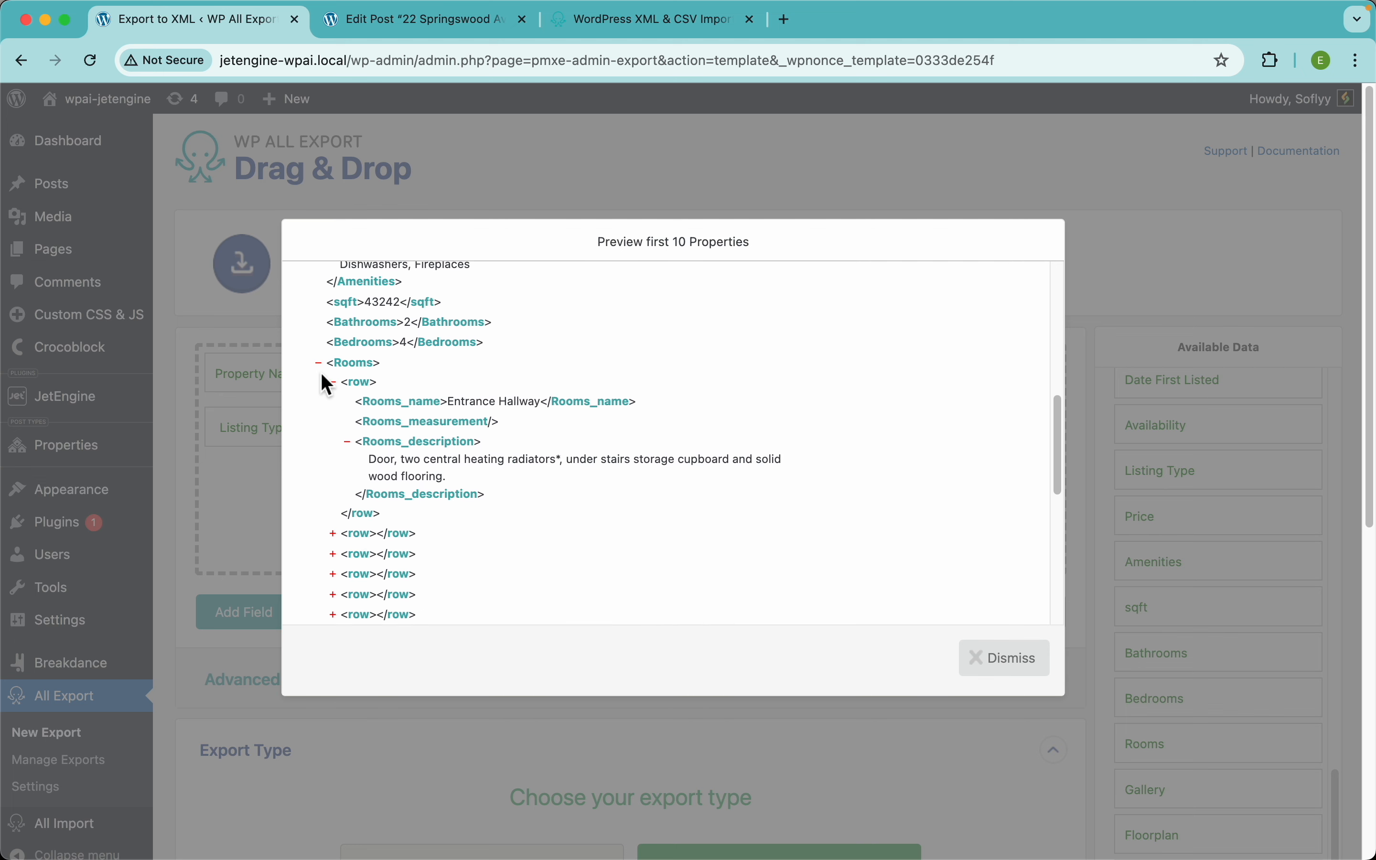
pyautogui.scroll(-1, 398, 444)
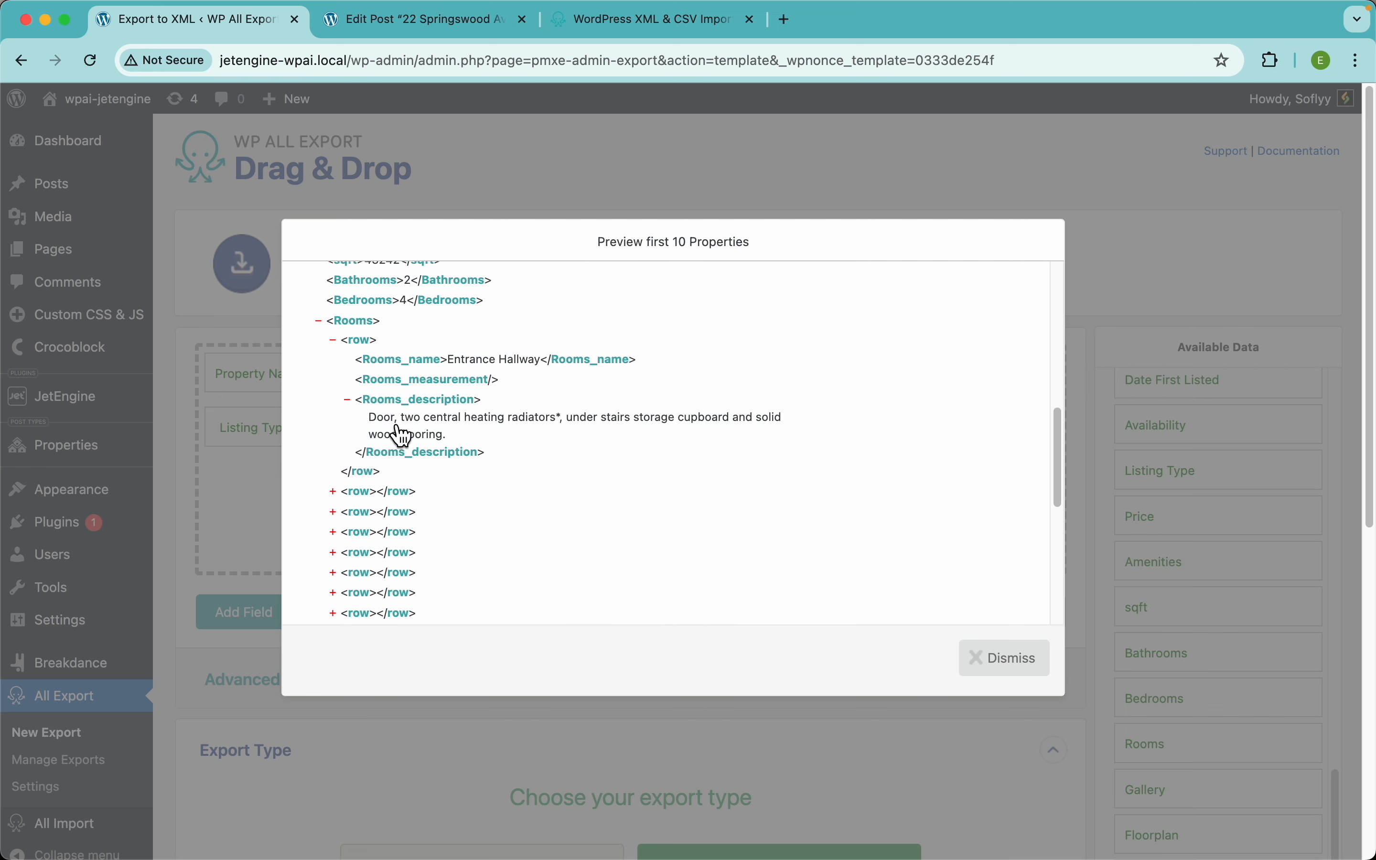
pyautogui.click(342, 495)
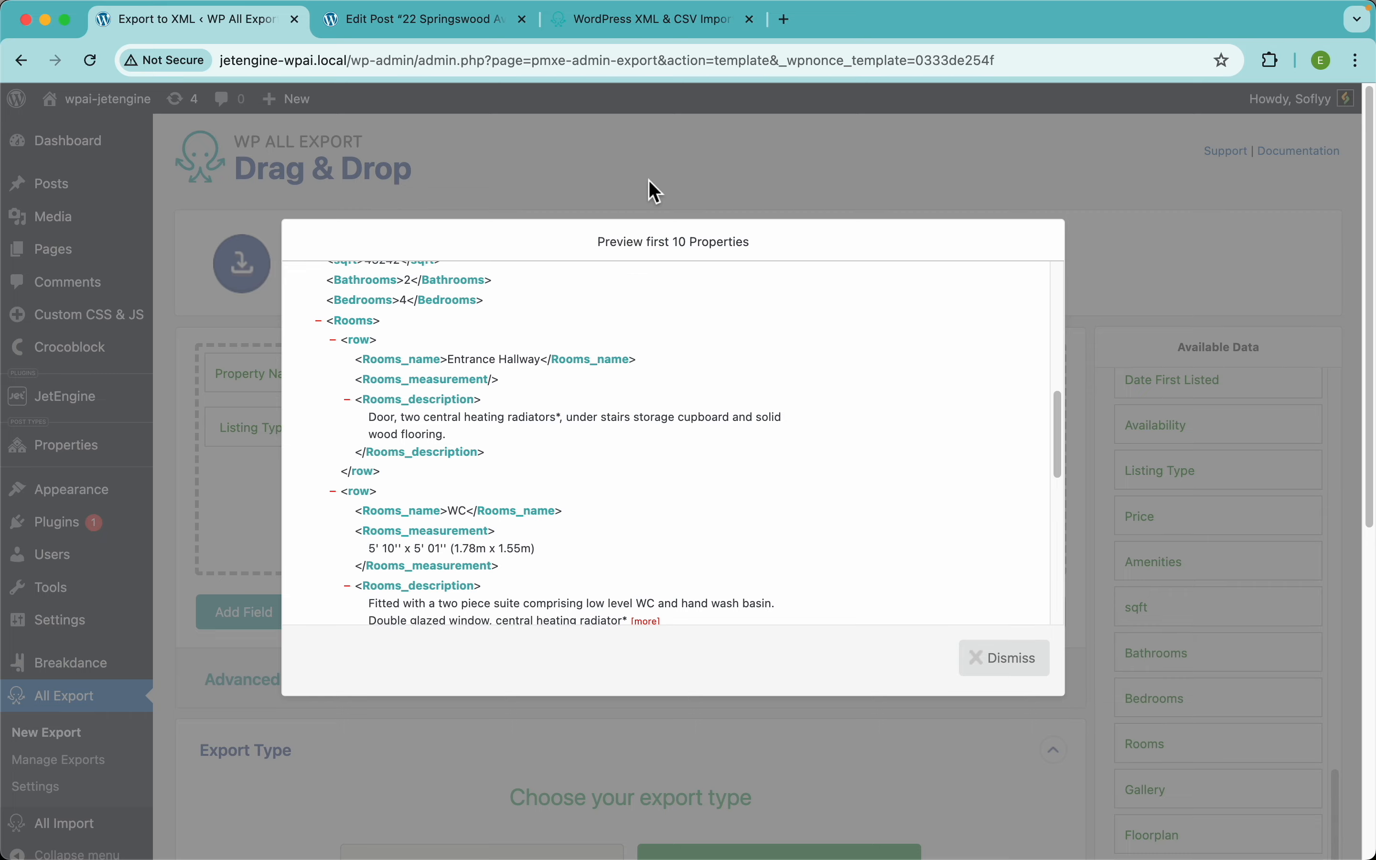
pyautogui.click(654, 196)
pyautogui.click(936, 427)
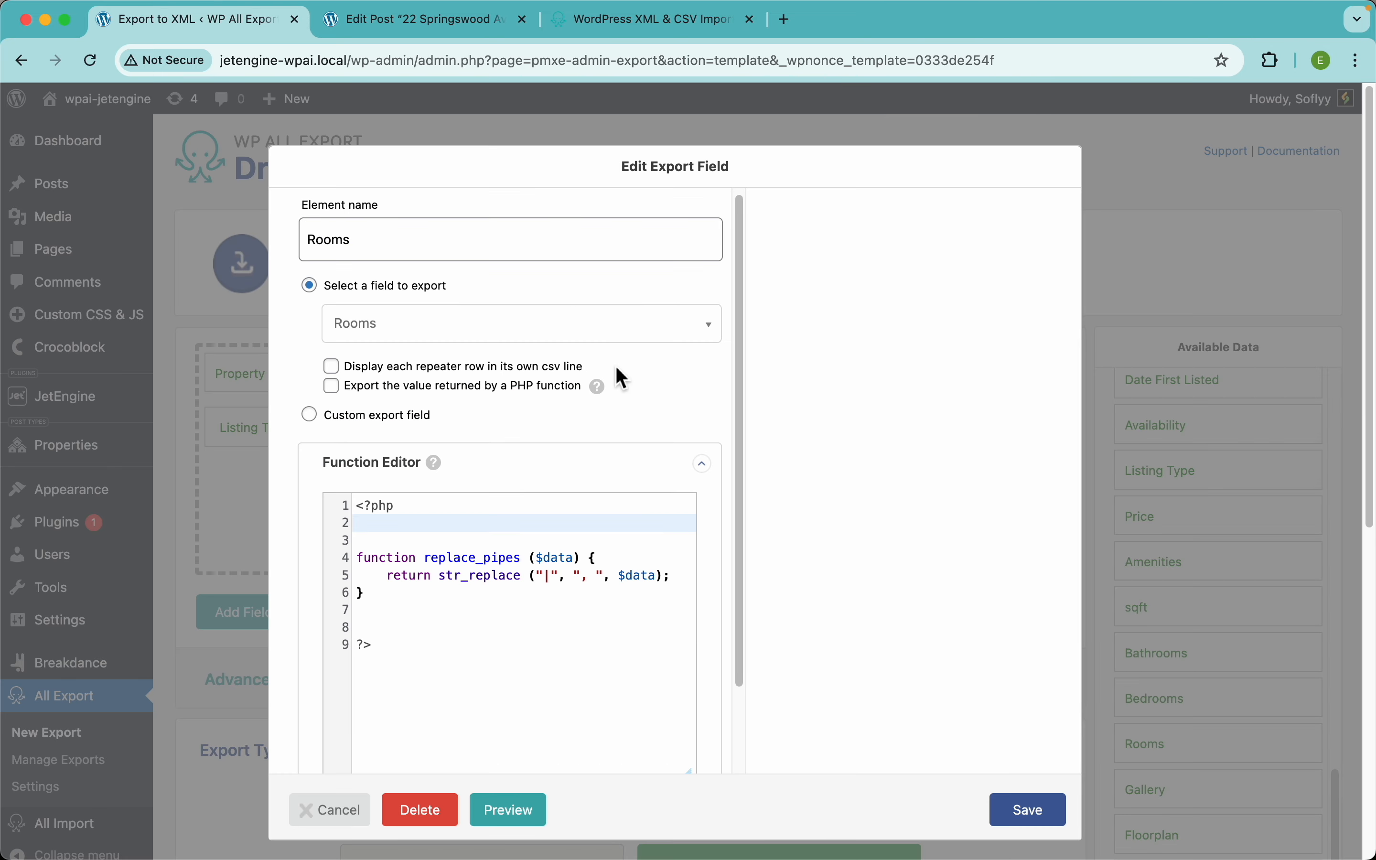
# Step: In the property's edit page, add two blank entries to the Rooms repeater, then go back to the export
pyautogui.click(408, 23)
pyautogui.scroll(-10, 744, 533)
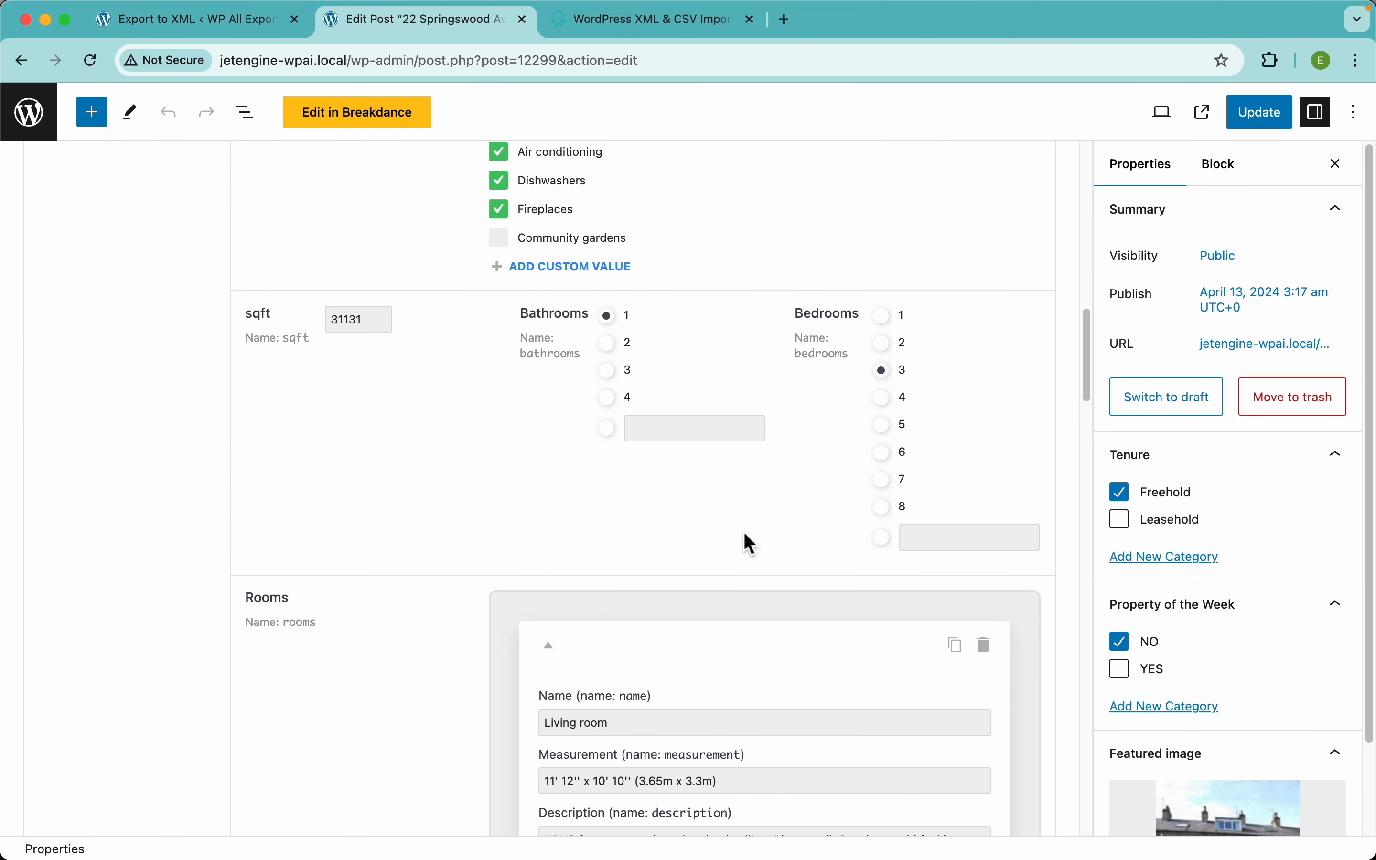
pyautogui.scroll(-6, 775, 562)
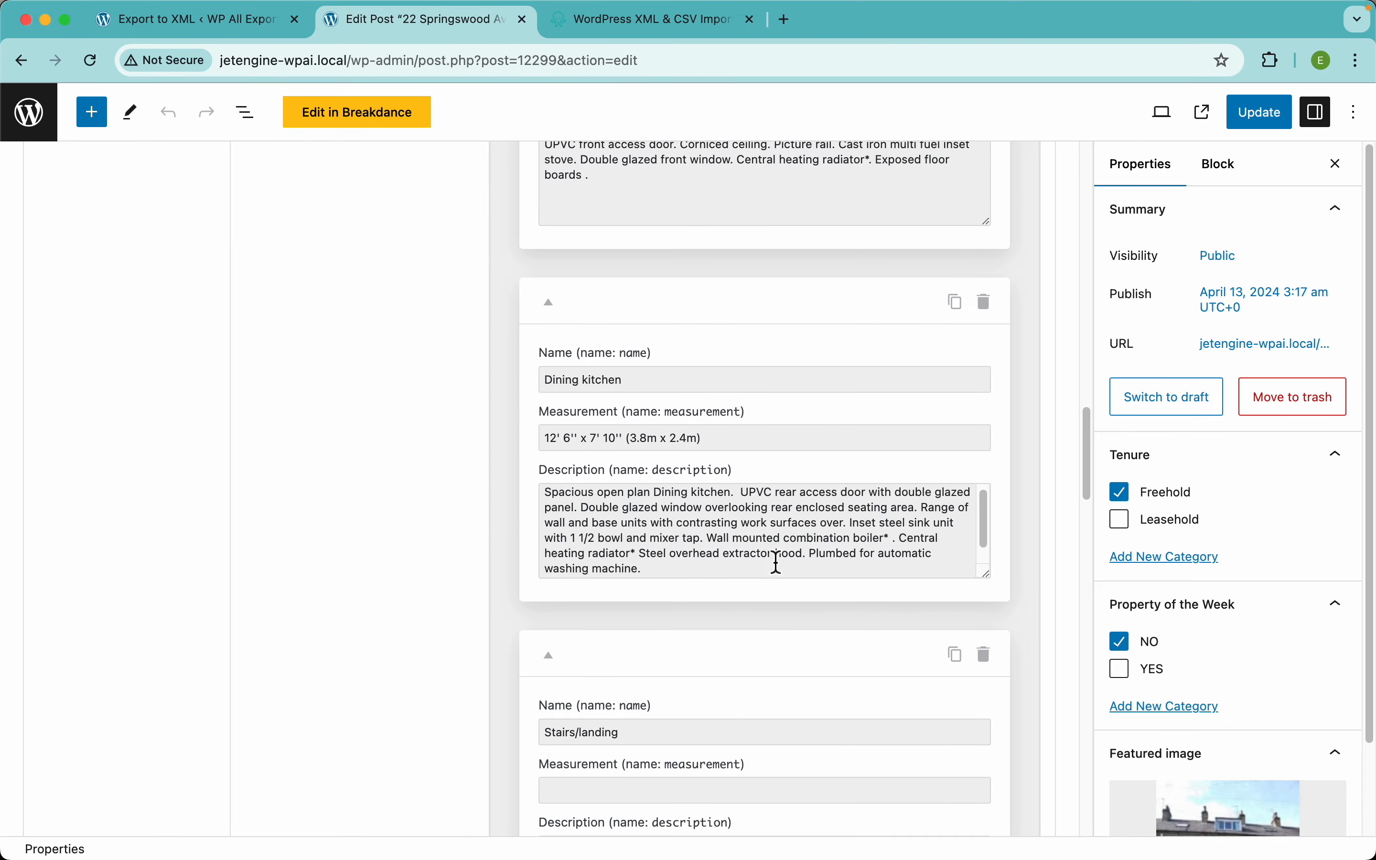
pyautogui.scroll(-7, 775, 562)
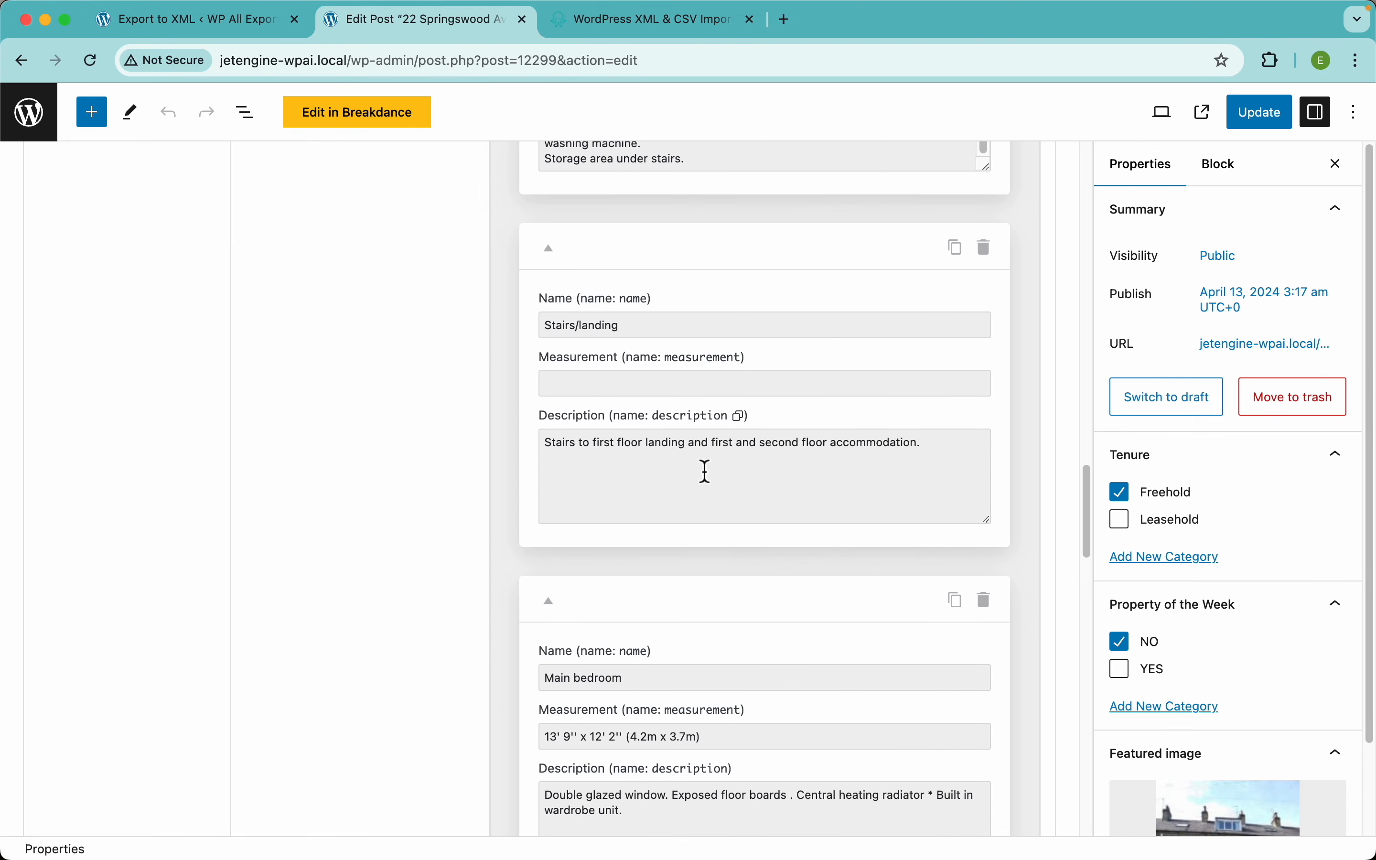
pyautogui.scroll(-1, 717, 501)
pyautogui.scroll(-10, 722, 517)
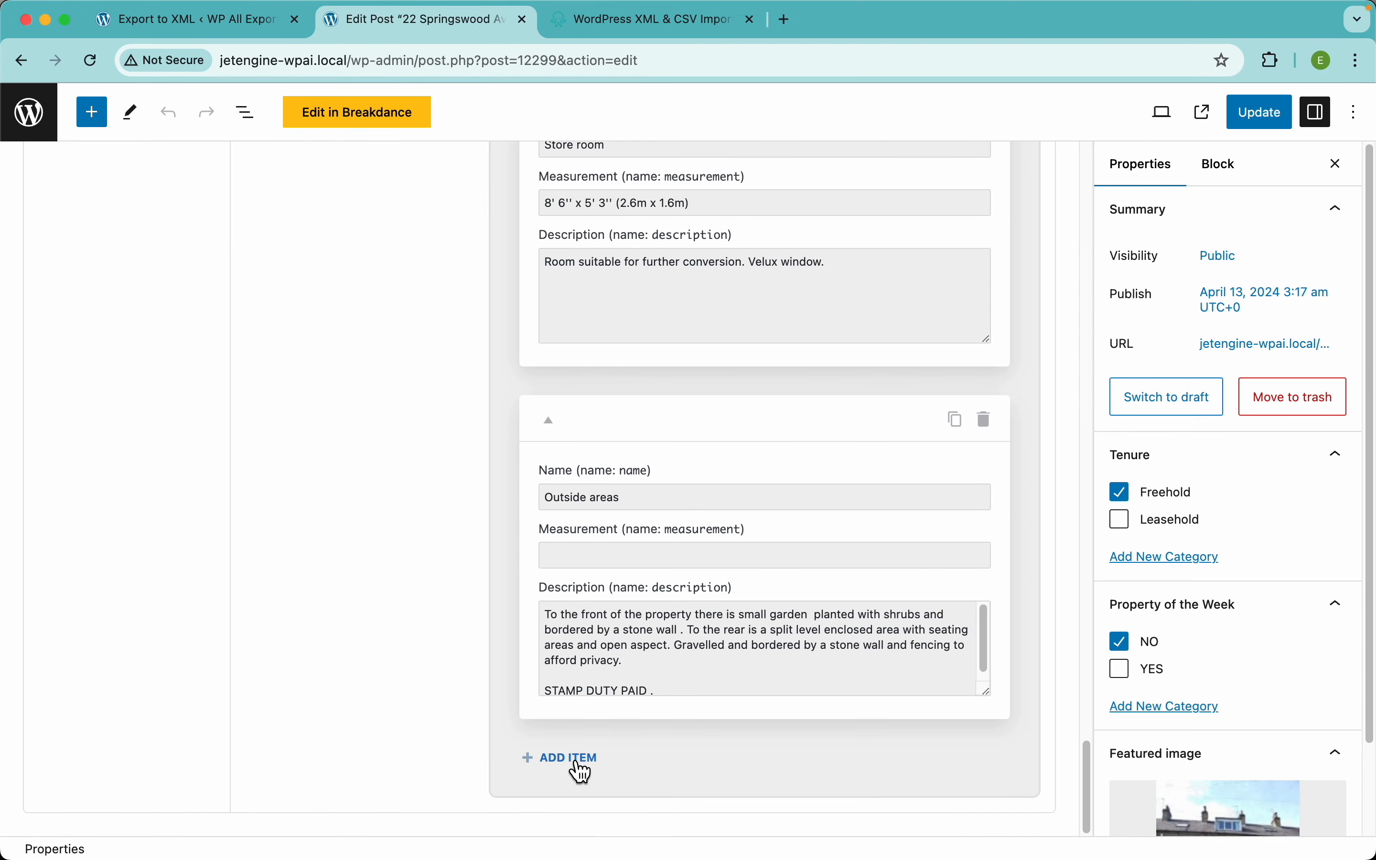
pyautogui.click(572, 756)
pyautogui.click(580, 759)
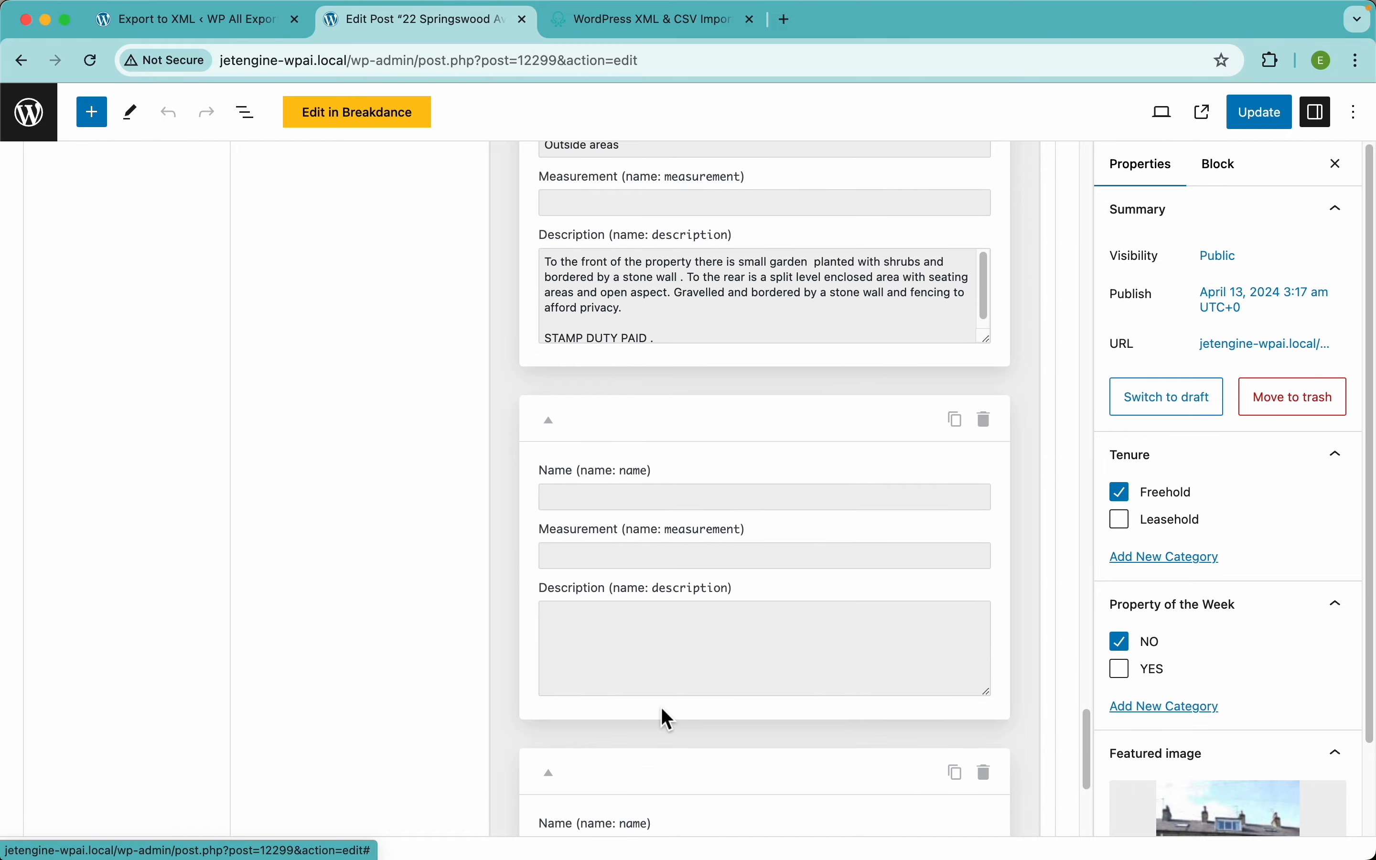
pyautogui.scroll(20, 662, 711)
pyautogui.scroll(-1, 662, 711)
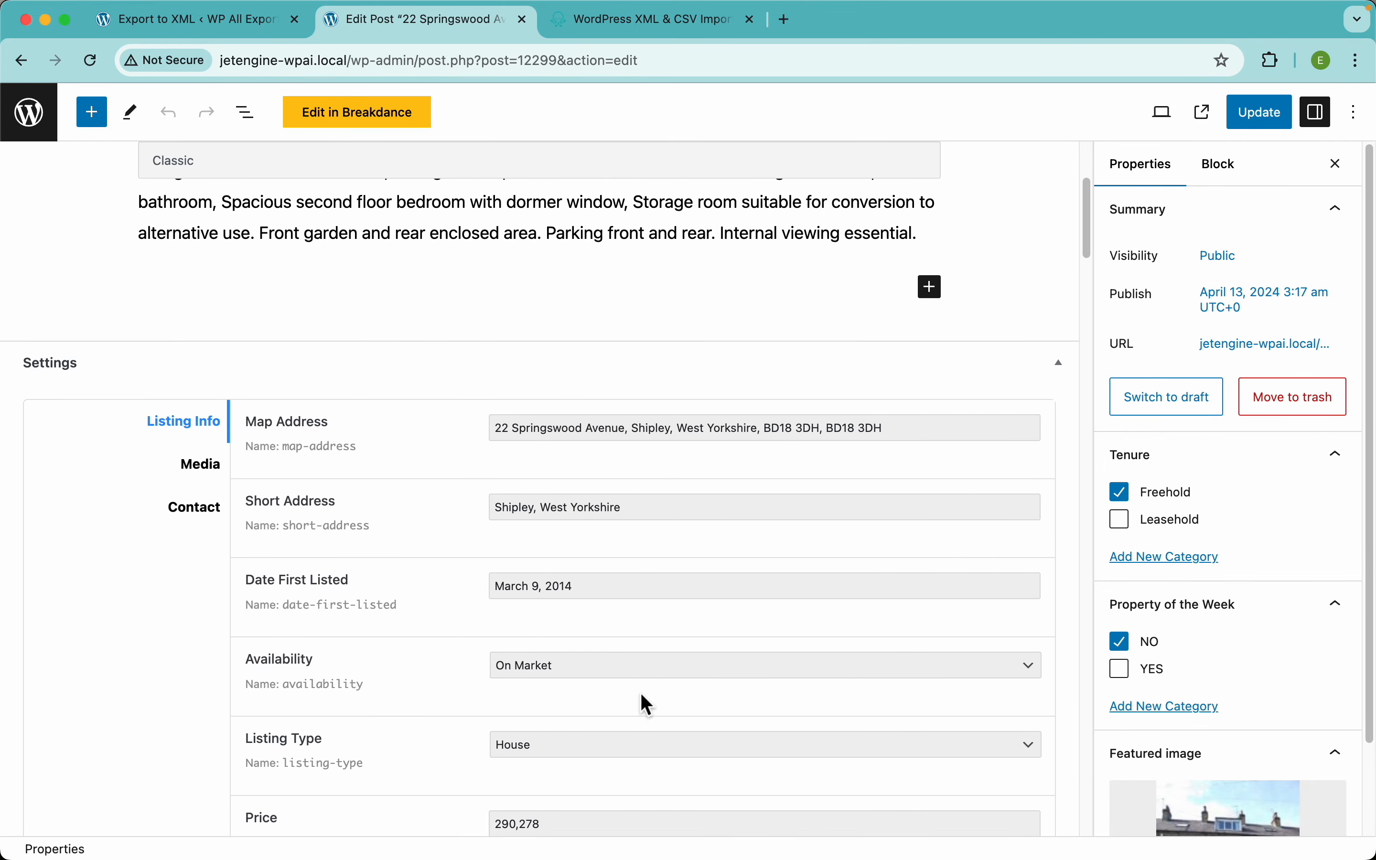
pyautogui.click(246, 26)
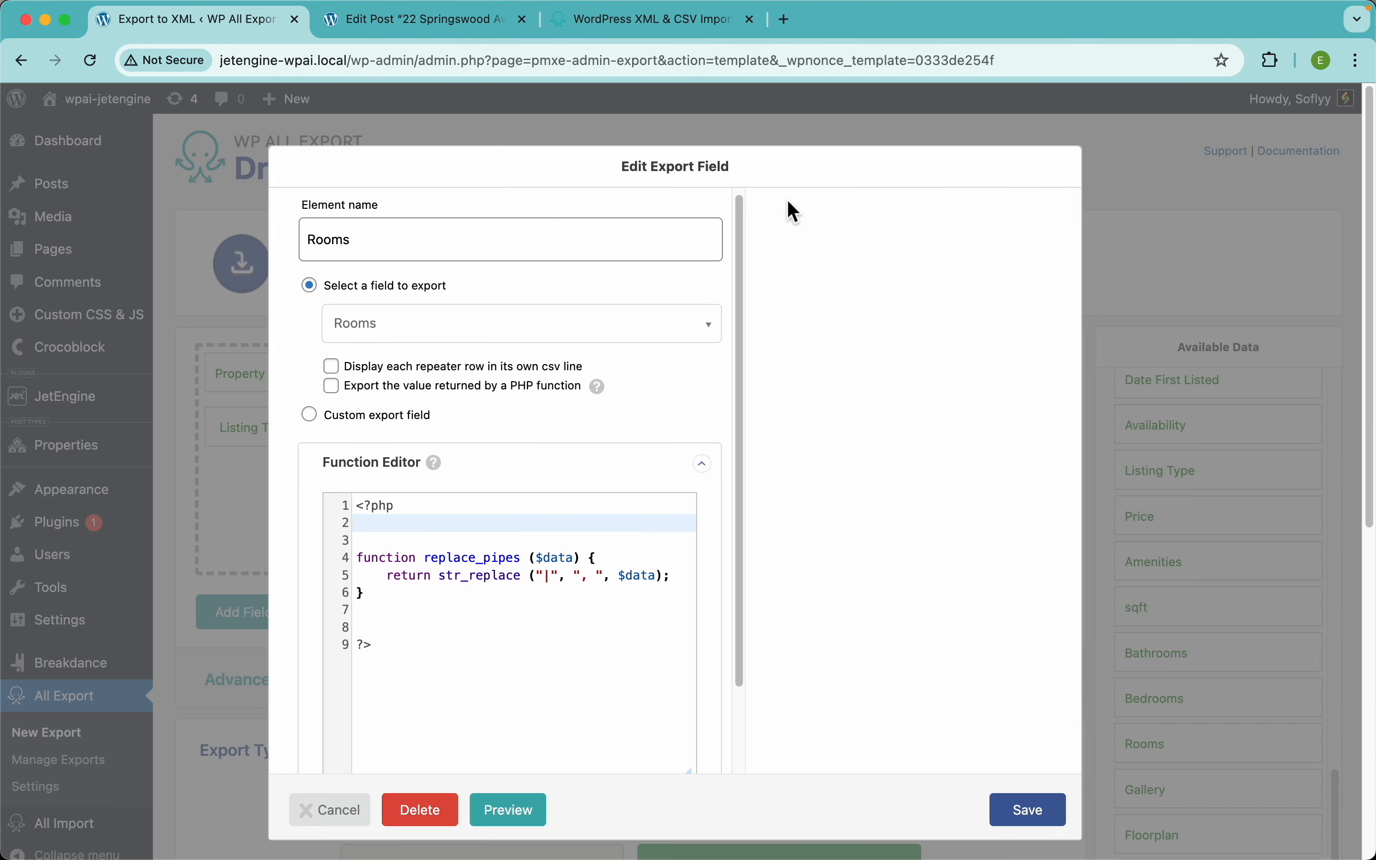
# Step: Discard the Rooms field edit and preview the XML for the first 10 properties
pyautogui.click(1227, 249)
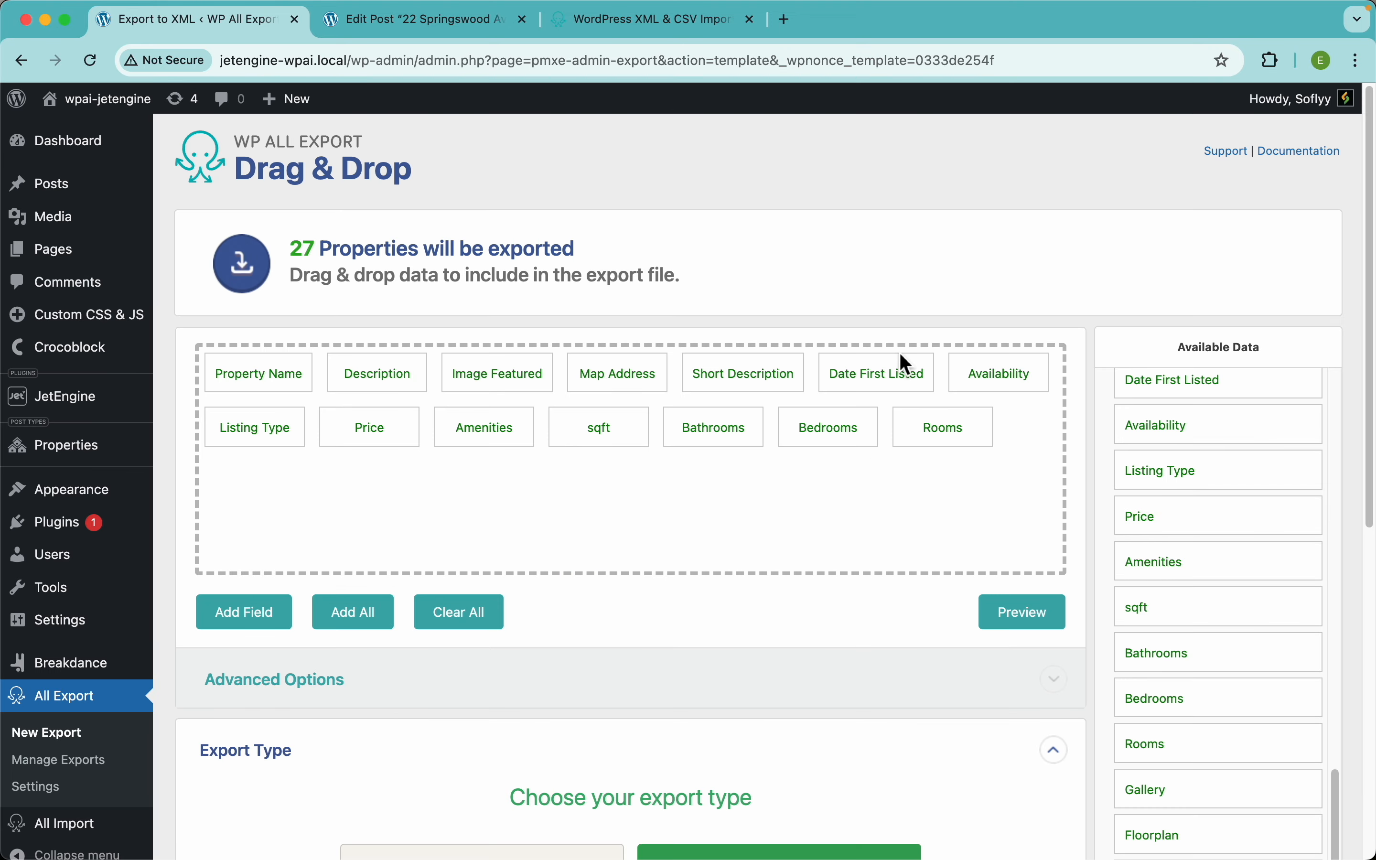
pyautogui.click(1034, 624)
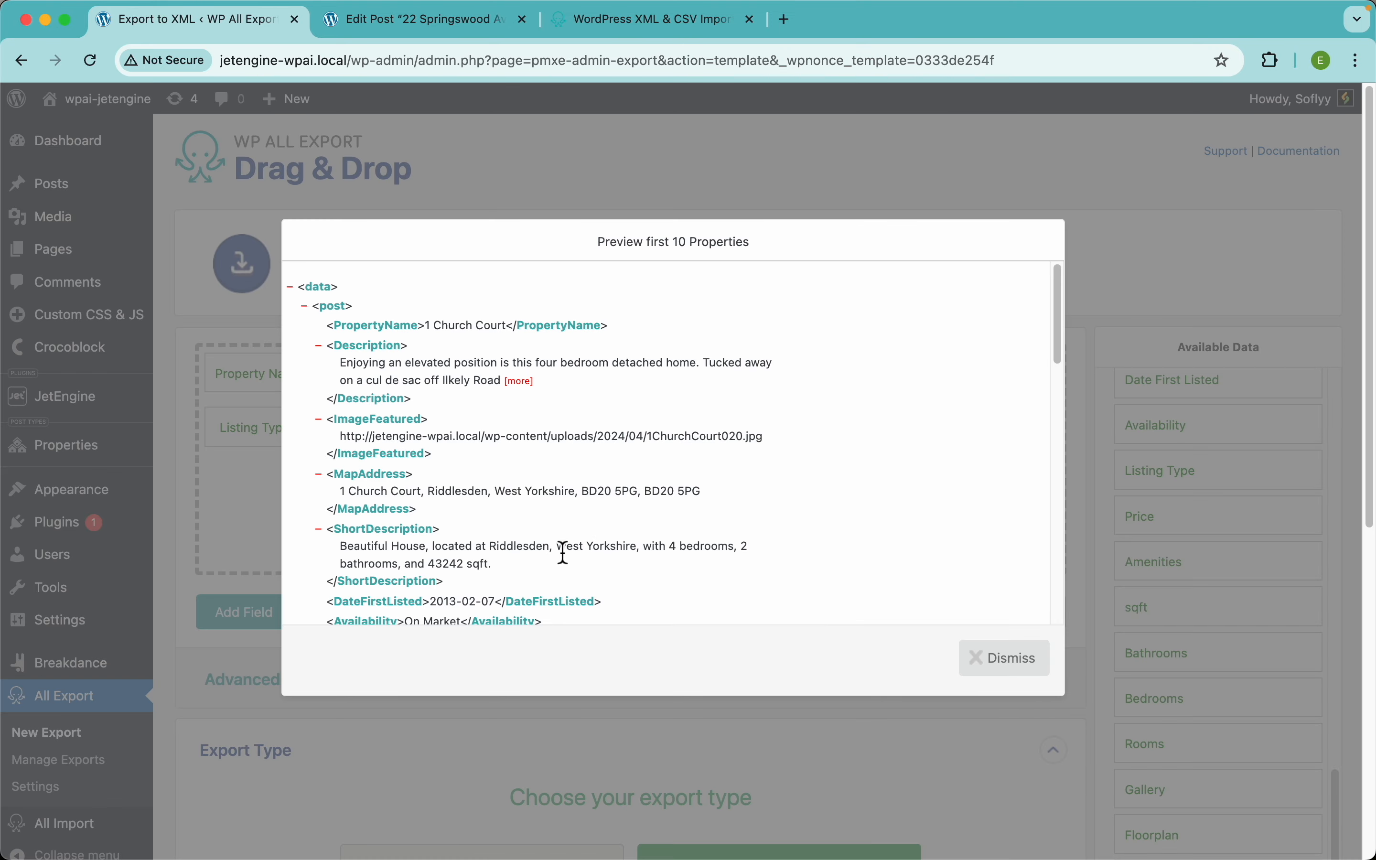
pyautogui.scroll(-10, 547, 568)
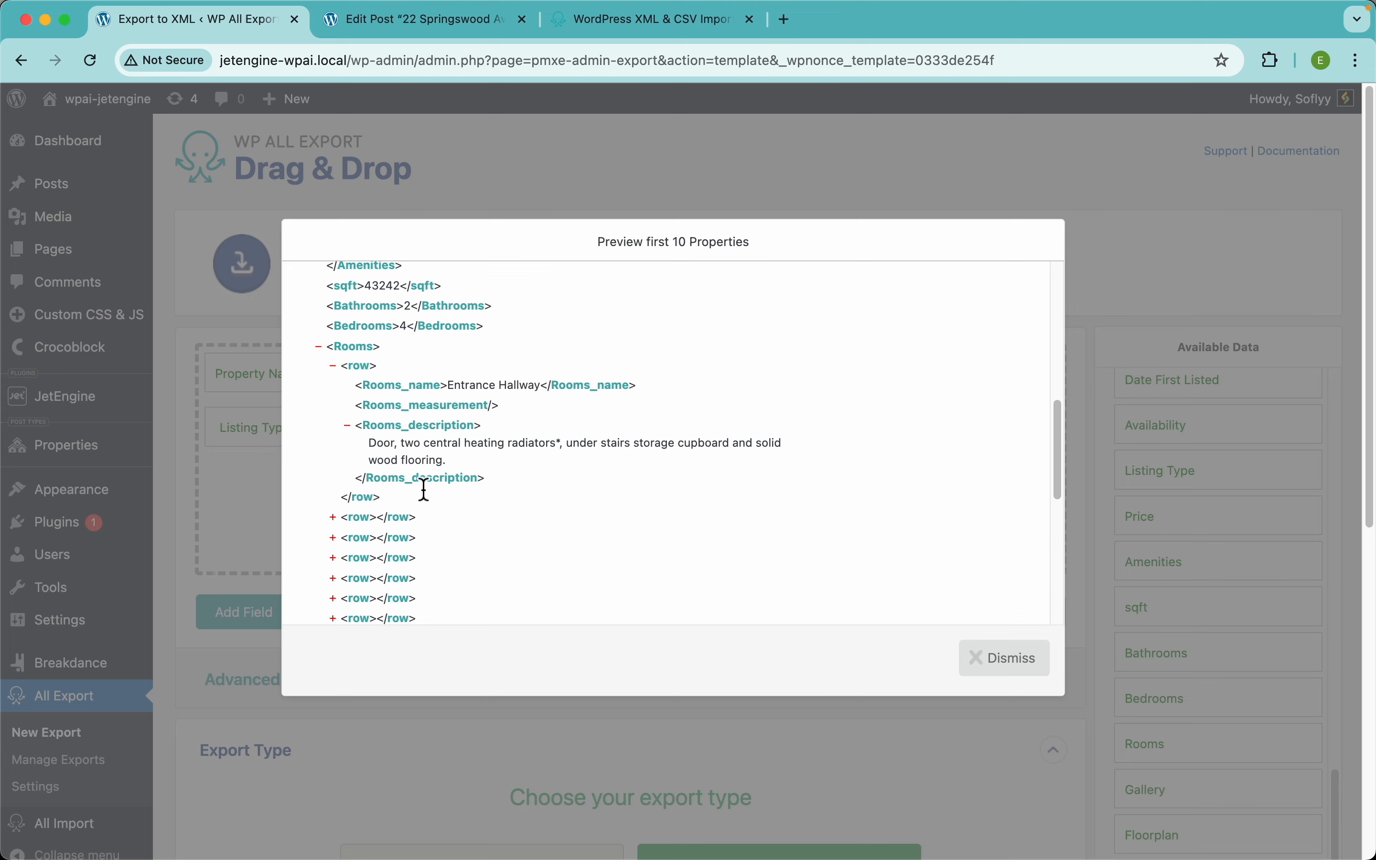
pyautogui.click(654, 200)
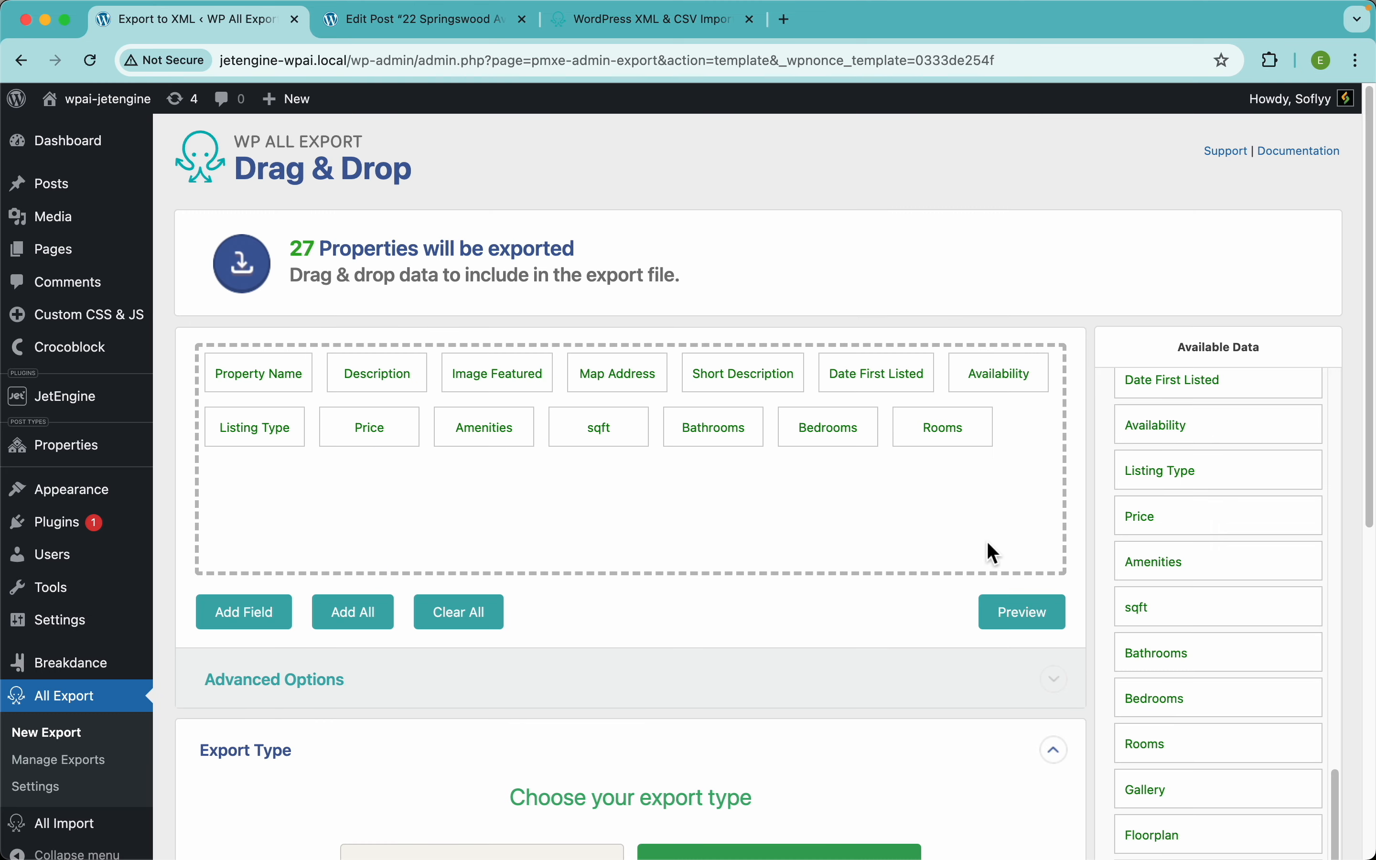
# Step: Drag Gallery, Floorplan, Agent Name, Phone, Email and Link for more details into the field list
pyautogui.scroll(-3, 1260, 628)
pyautogui.moveTo(1186, 632); pyautogui.dragTo(902, 532)
pyautogui.moveTo(1176, 673); pyautogui.dragTo(935, 566)
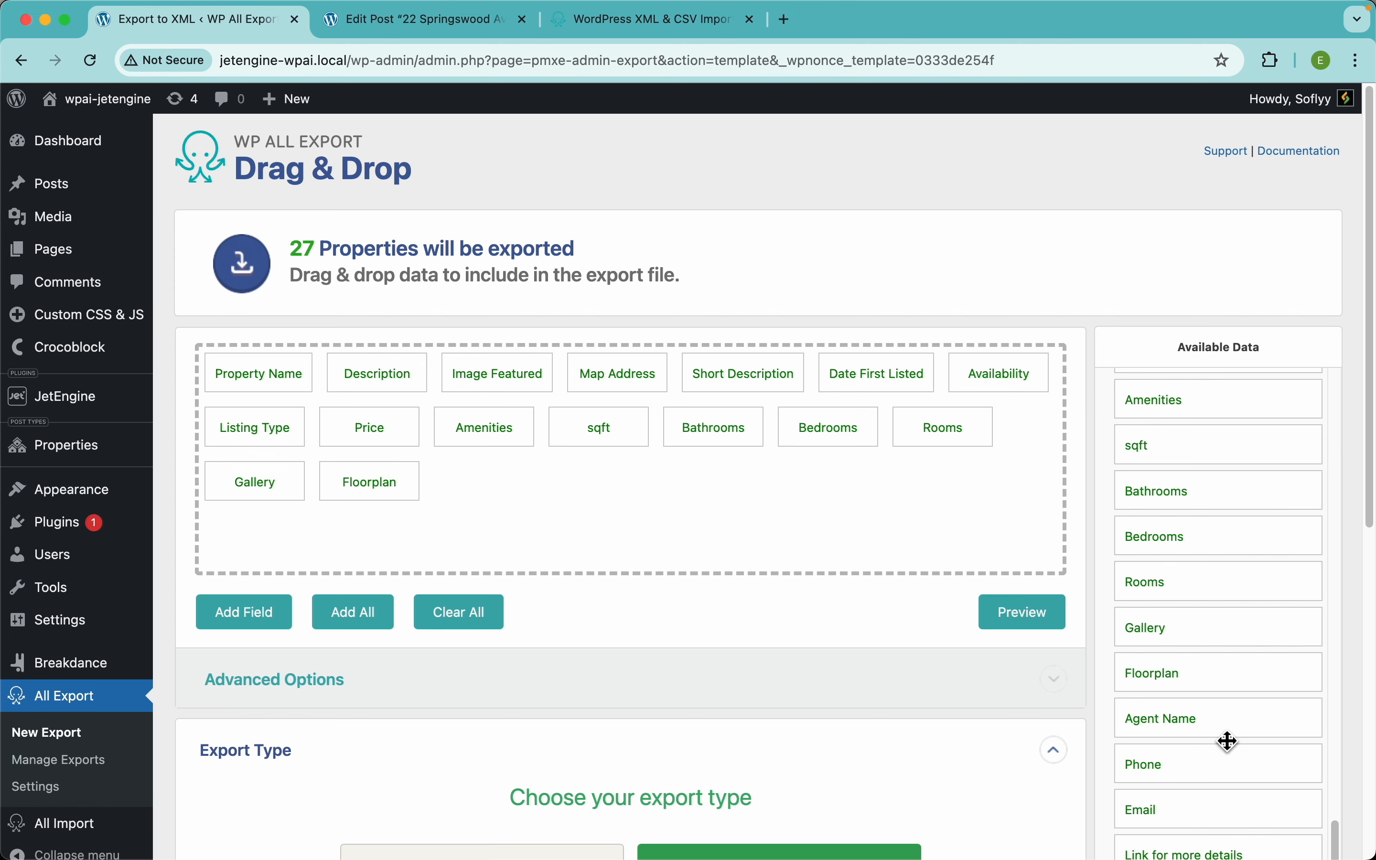
pyautogui.moveTo(1229, 741); pyautogui.dragTo(904, 543)
pyautogui.moveTo(1156, 774); pyautogui.dragTo(910, 569)
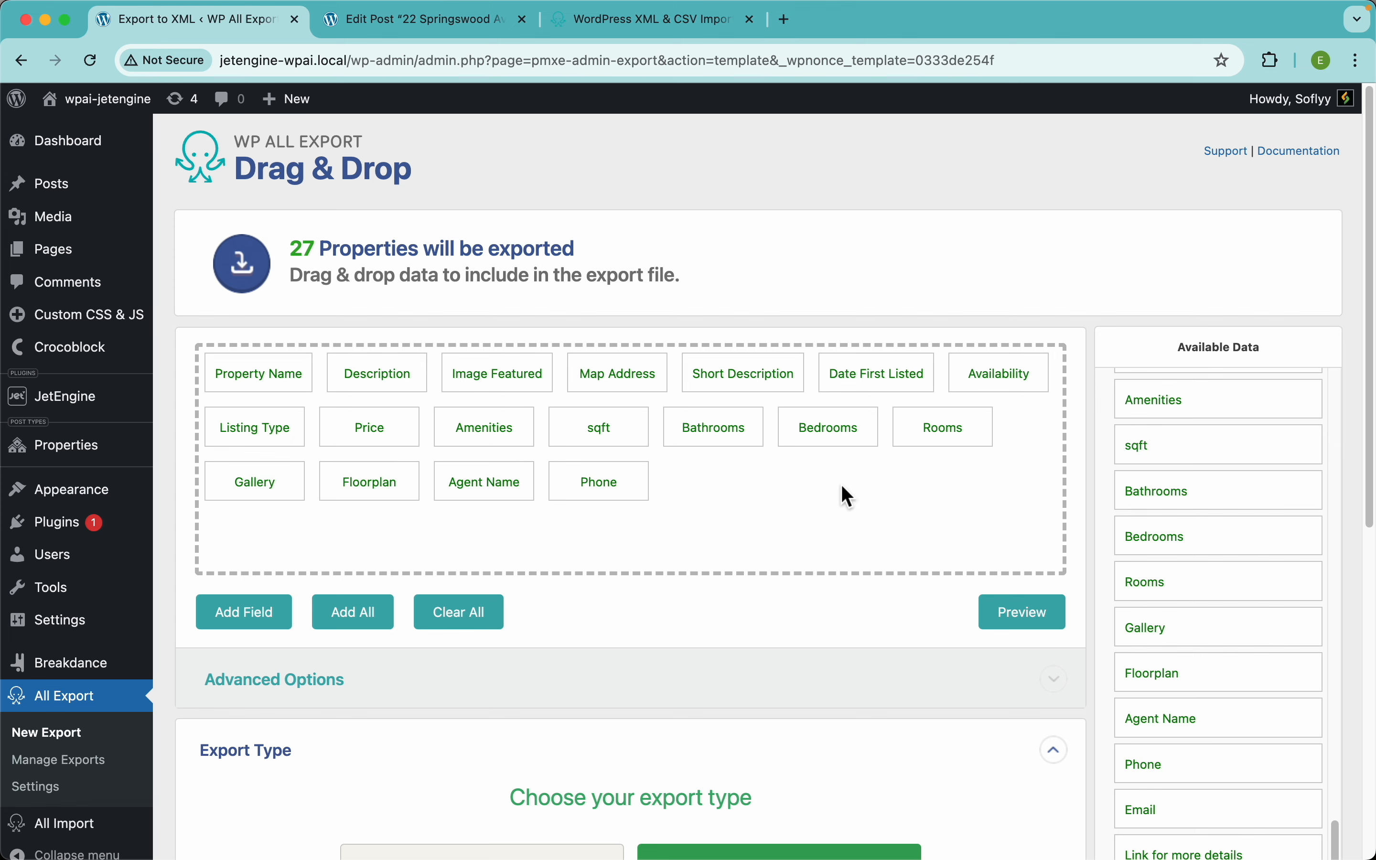
pyautogui.scroll(-2, 1229, 735)
pyautogui.moveTo(1207, 735); pyautogui.dragTo(881, 444)
pyautogui.moveTo(1182, 774); pyautogui.dragTo(930, 442)
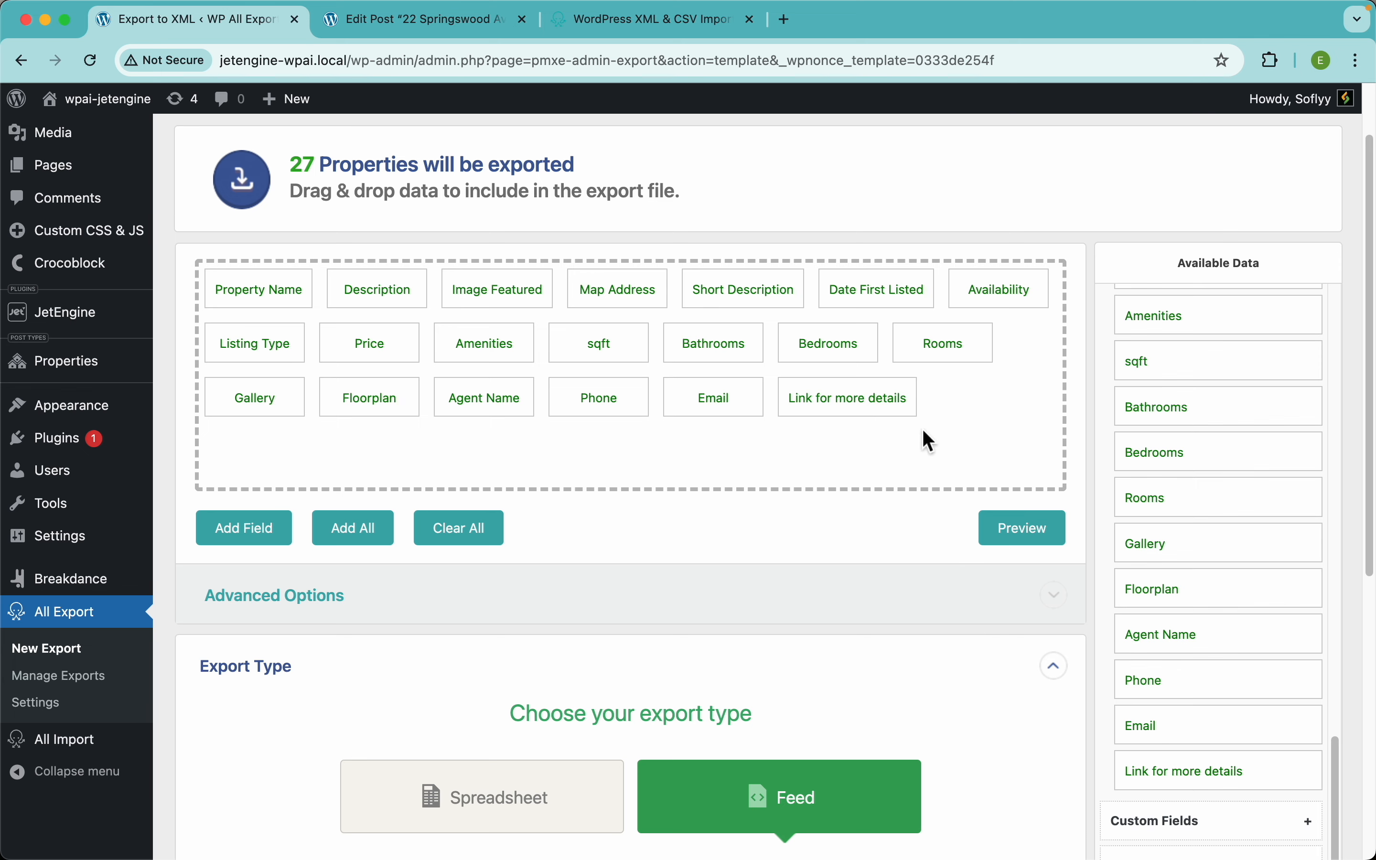
# Step: Preview the XML again to check that the six new fields appear
pyautogui.scroll(2, 1006, 431)
pyautogui.click(1038, 616)
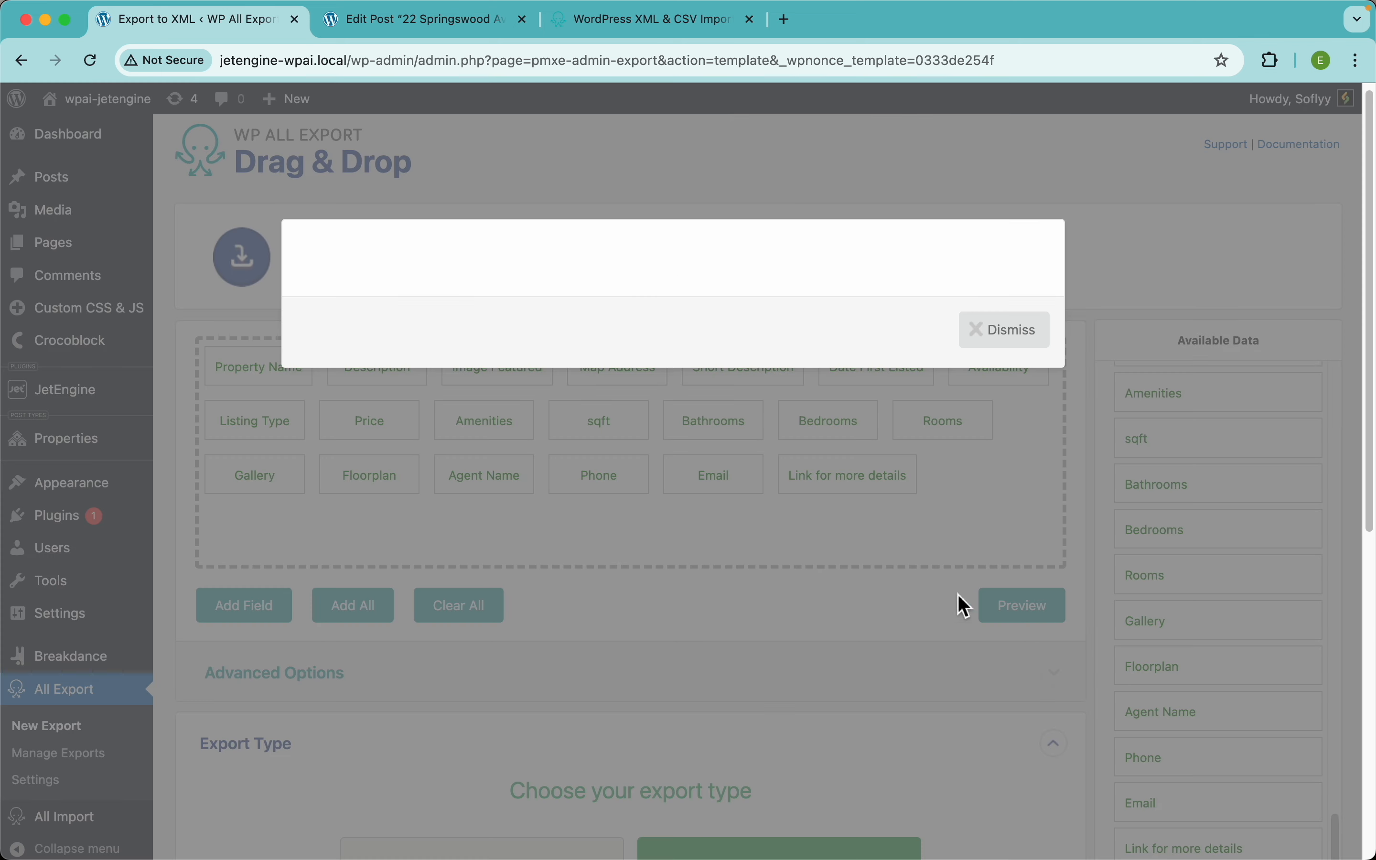
pyautogui.scroll(-10, 637, 517)
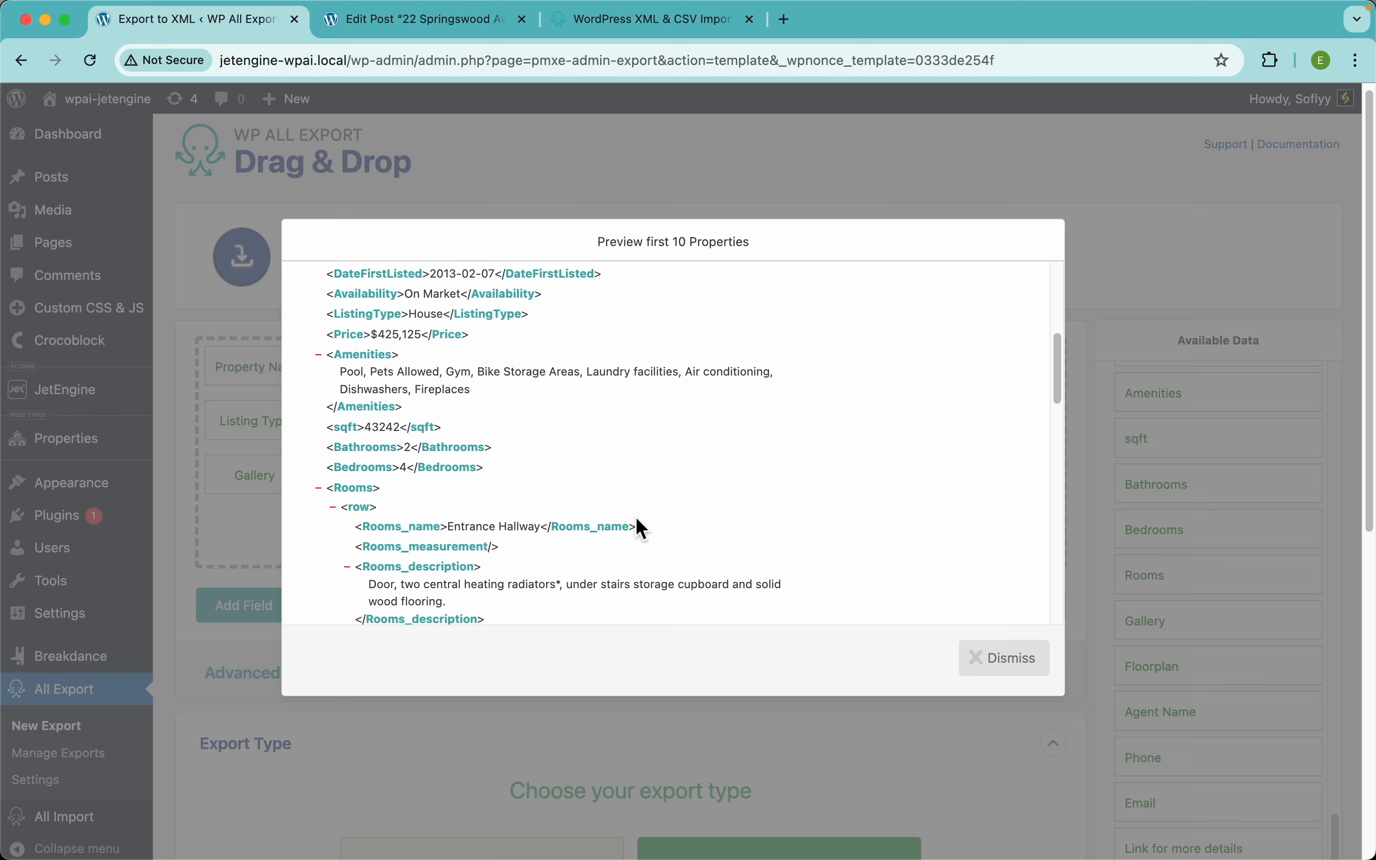
pyautogui.scroll(-15, 637, 519)
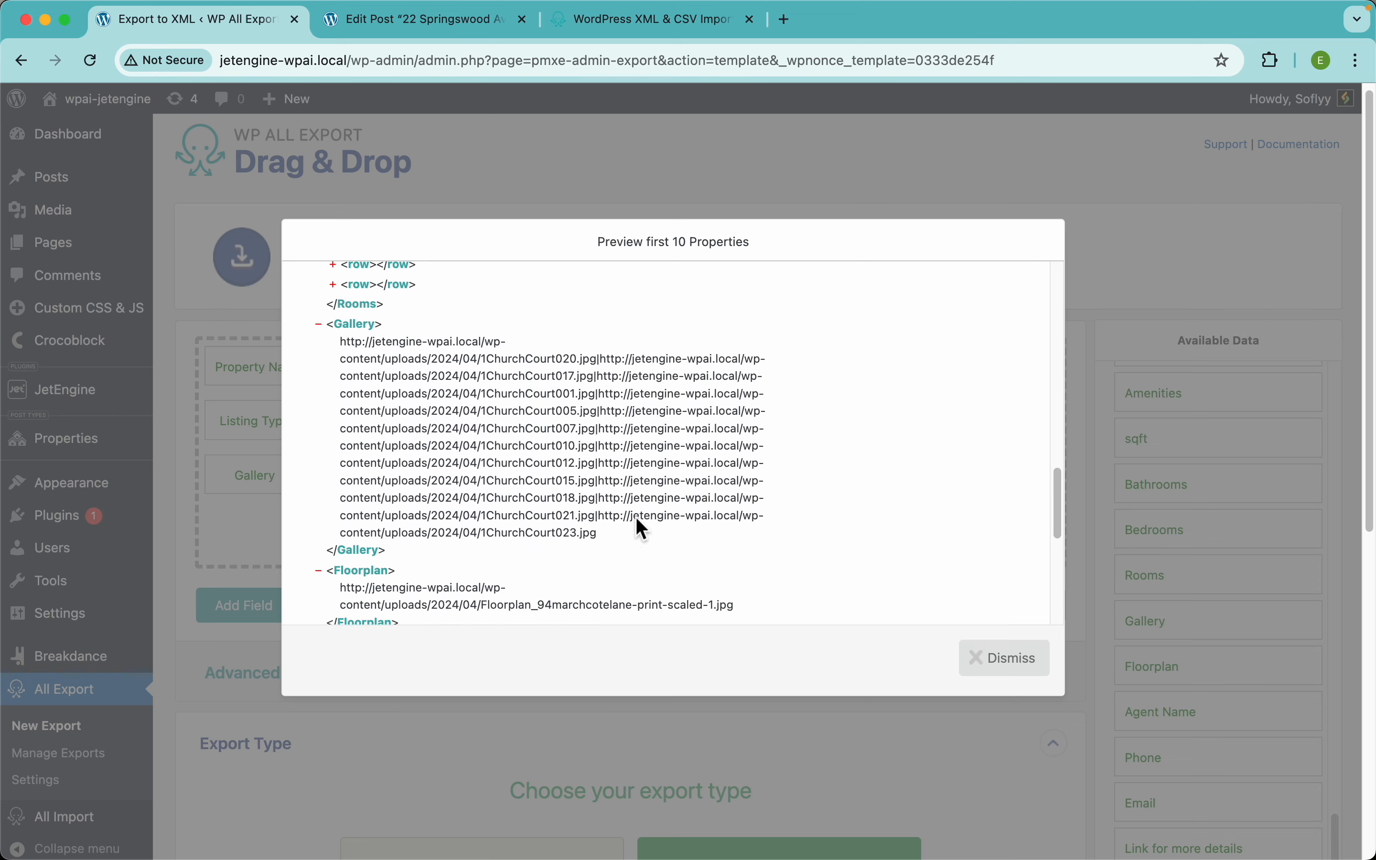
pyautogui.scroll(-5, 636, 517)
pyautogui.scroll(-3, 508, 496)
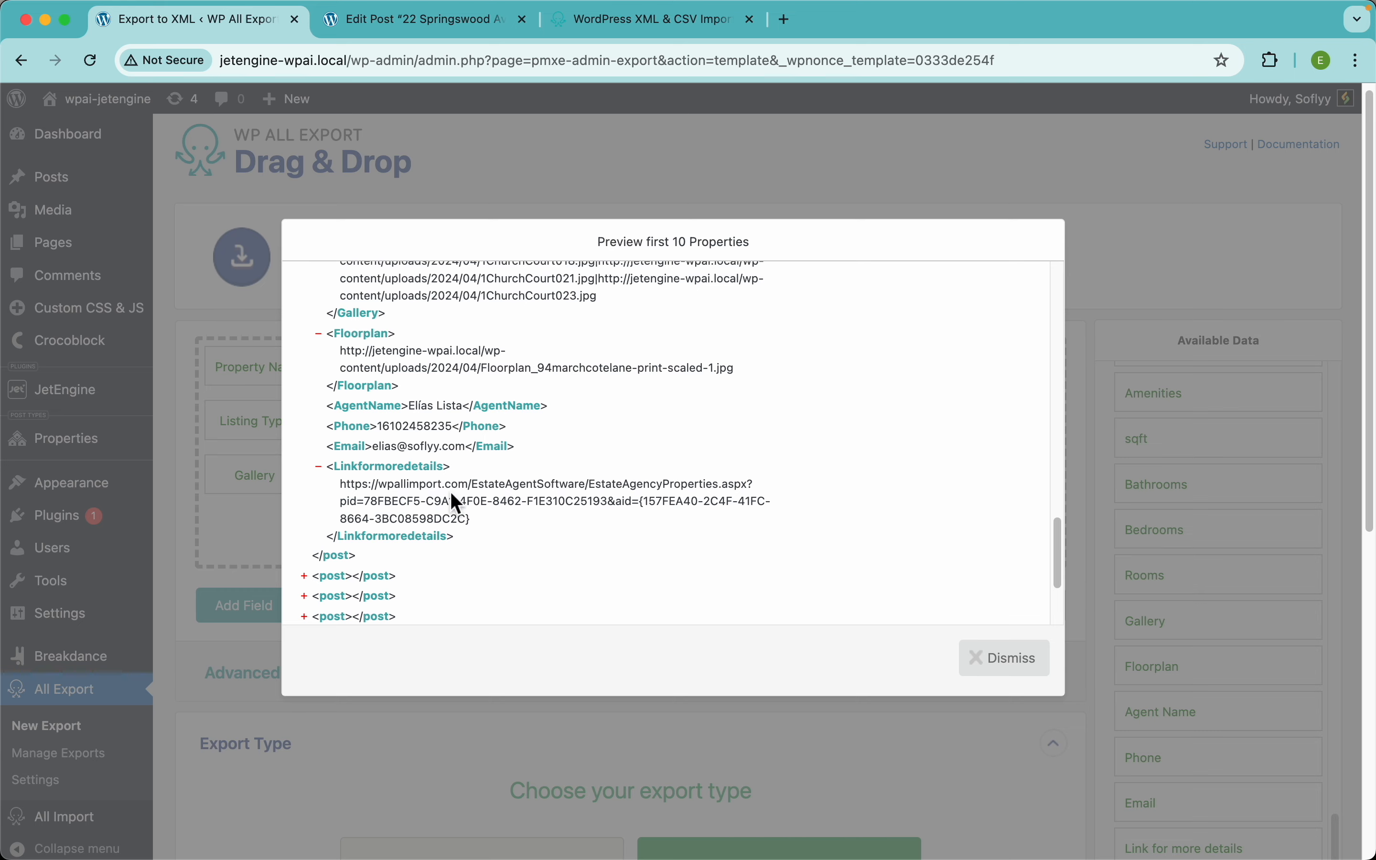
pyautogui.scroll(20, 520, 434)
pyautogui.click(686, 171)
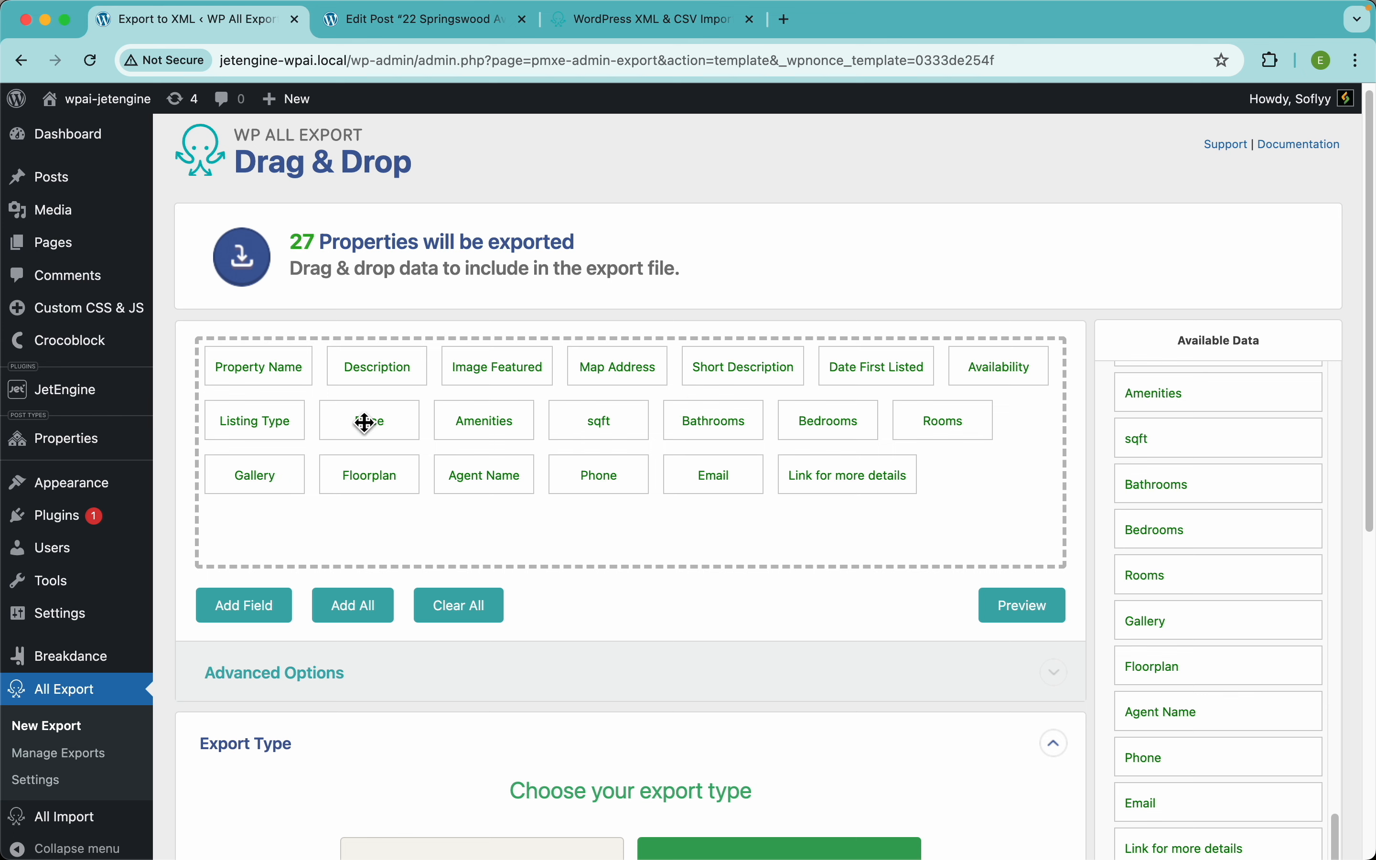
# Step: Order fields Date First Listed, Property Name, Short Description, Description, Availability, Listing Type, Price; Map Address after Rooms
pyautogui.moveTo(365, 428); pyautogui.dragTo(955, 427)
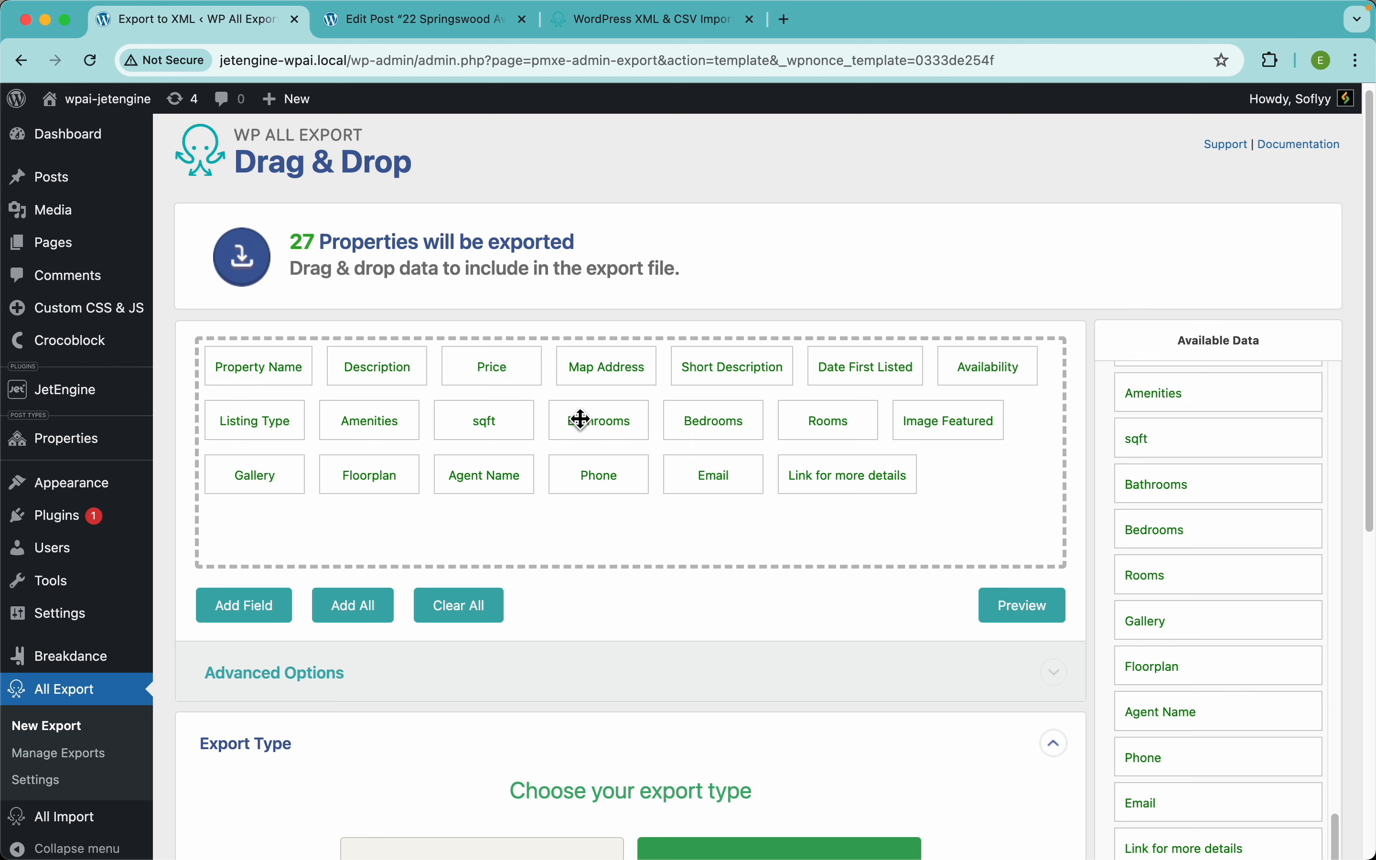
pyautogui.moveTo(853, 369); pyautogui.dragTo(219, 373)
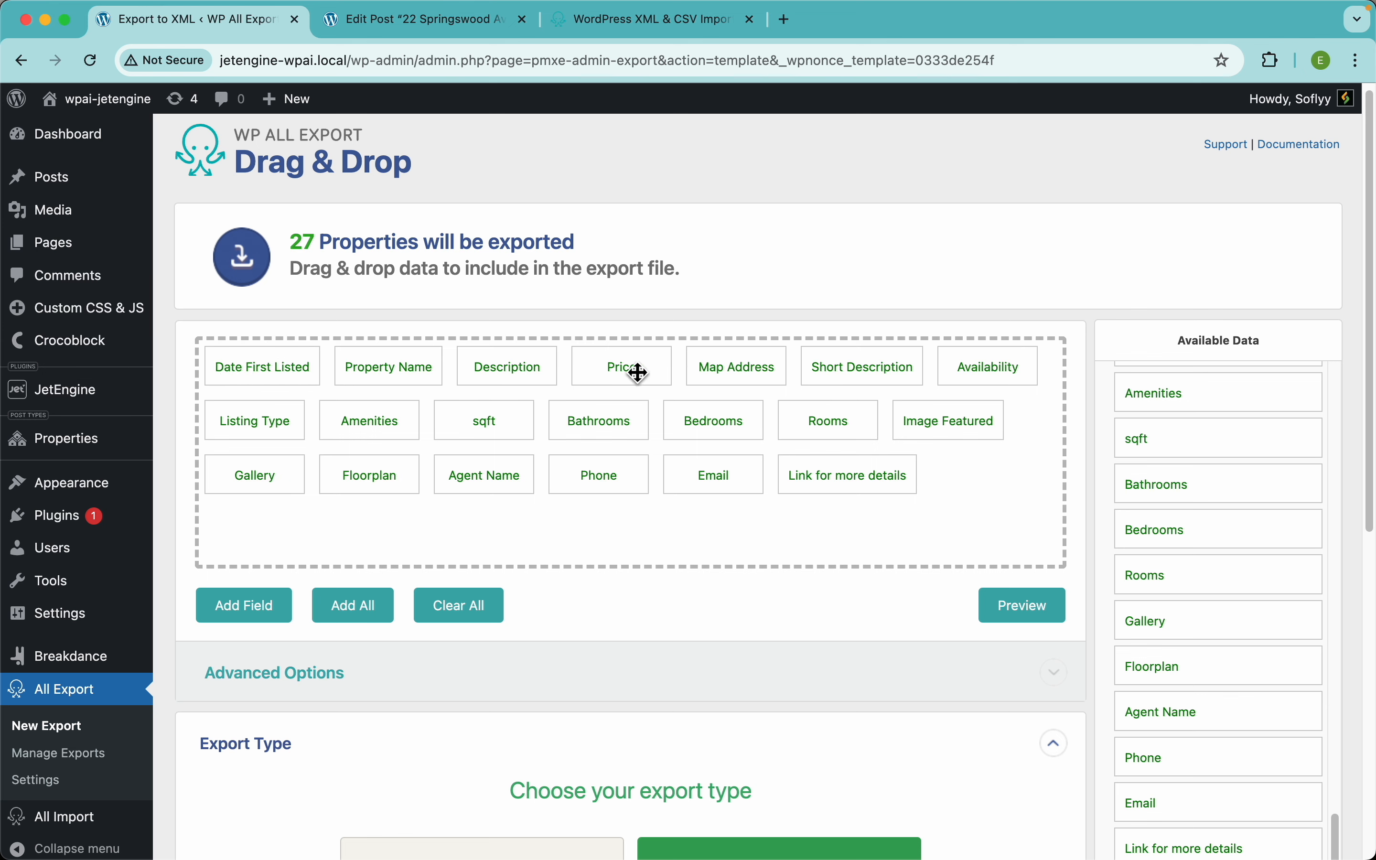
pyautogui.moveTo(817, 369); pyautogui.dragTo(465, 376)
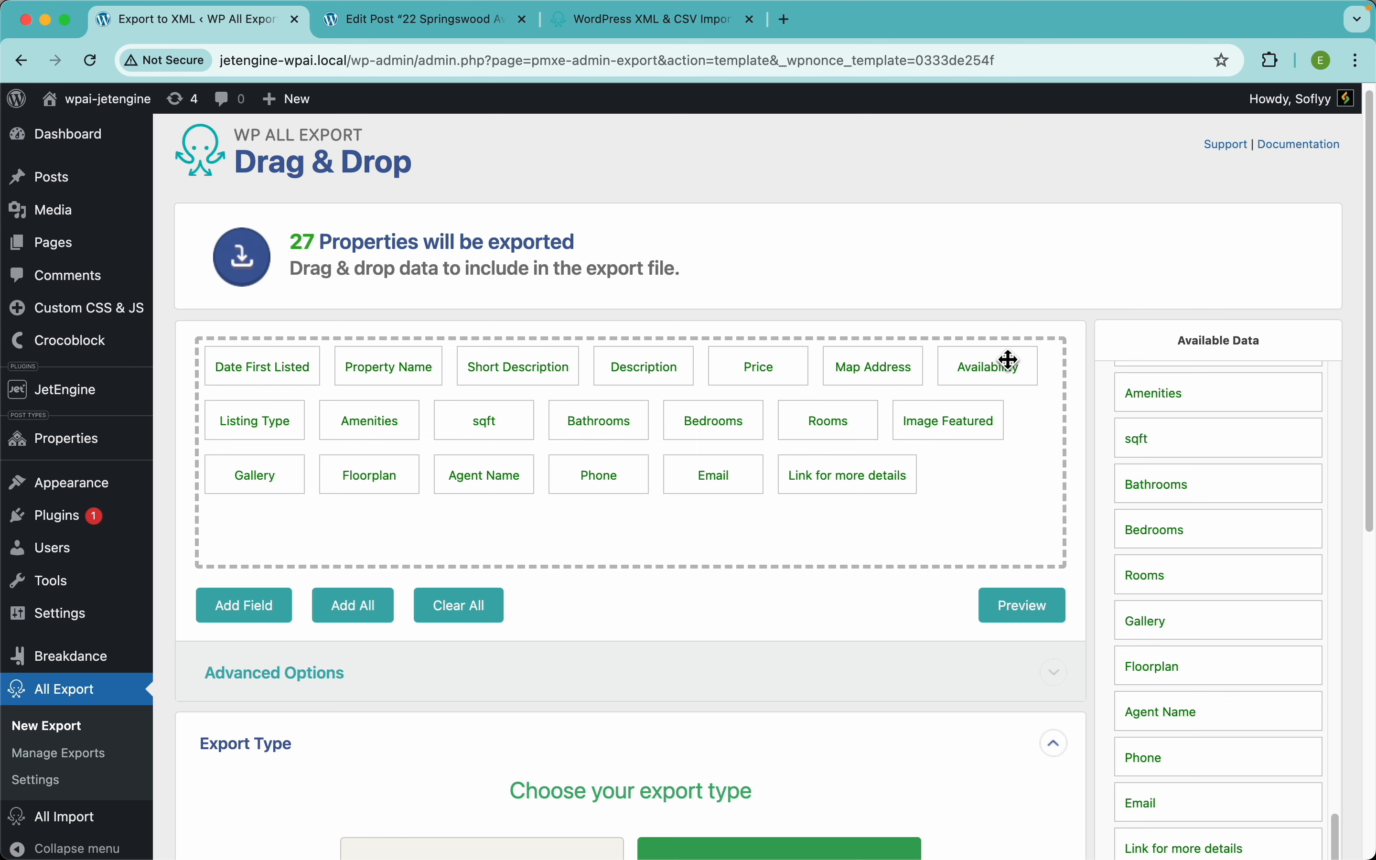
pyautogui.moveTo(999, 378); pyautogui.dragTo(790, 381)
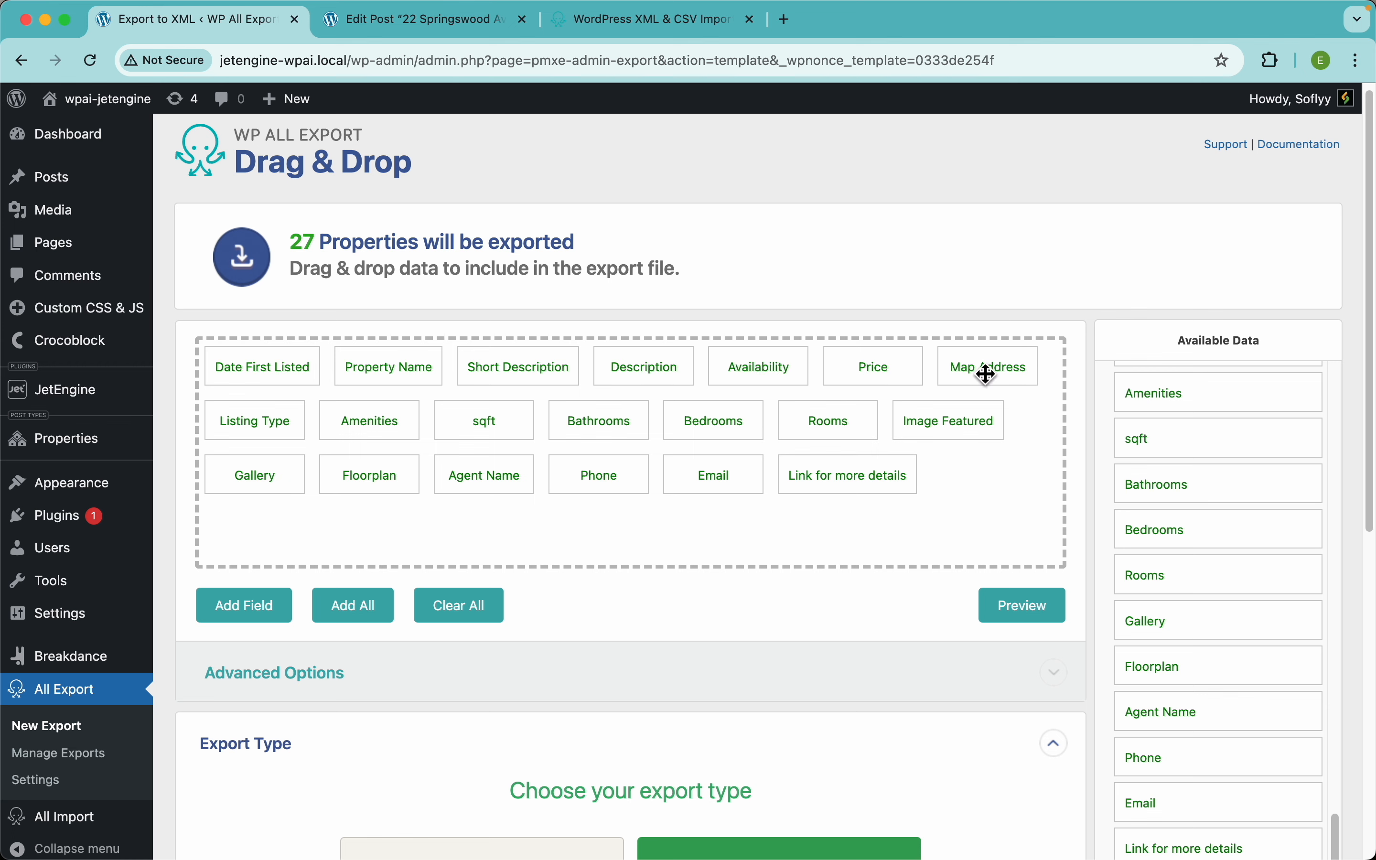
pyautogui.moveTo(283, 427); pyautogui.dragTo(917, 383)
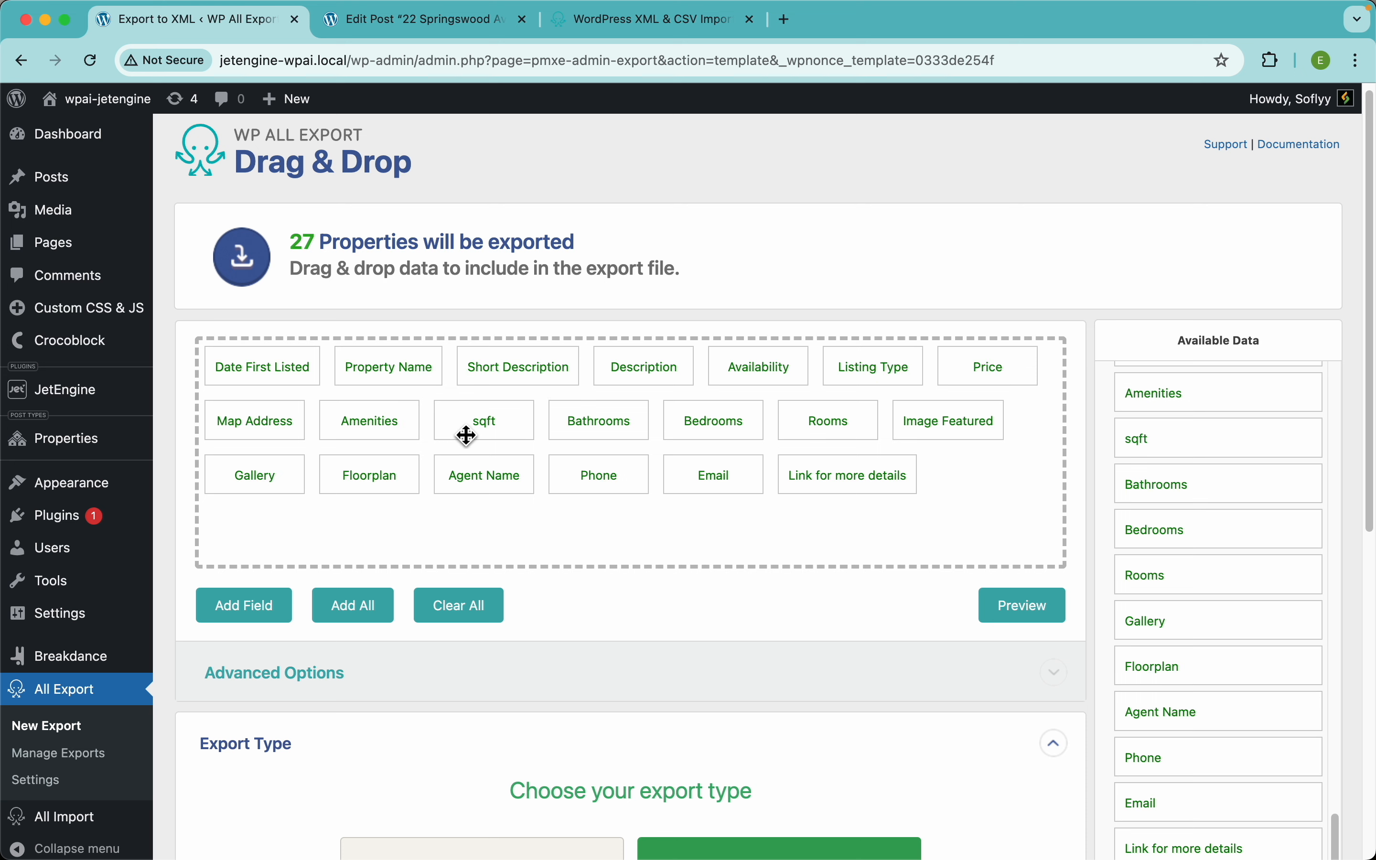
pyautogui.moveTo(277, 432); pyautogui.dragTo(843, 431)
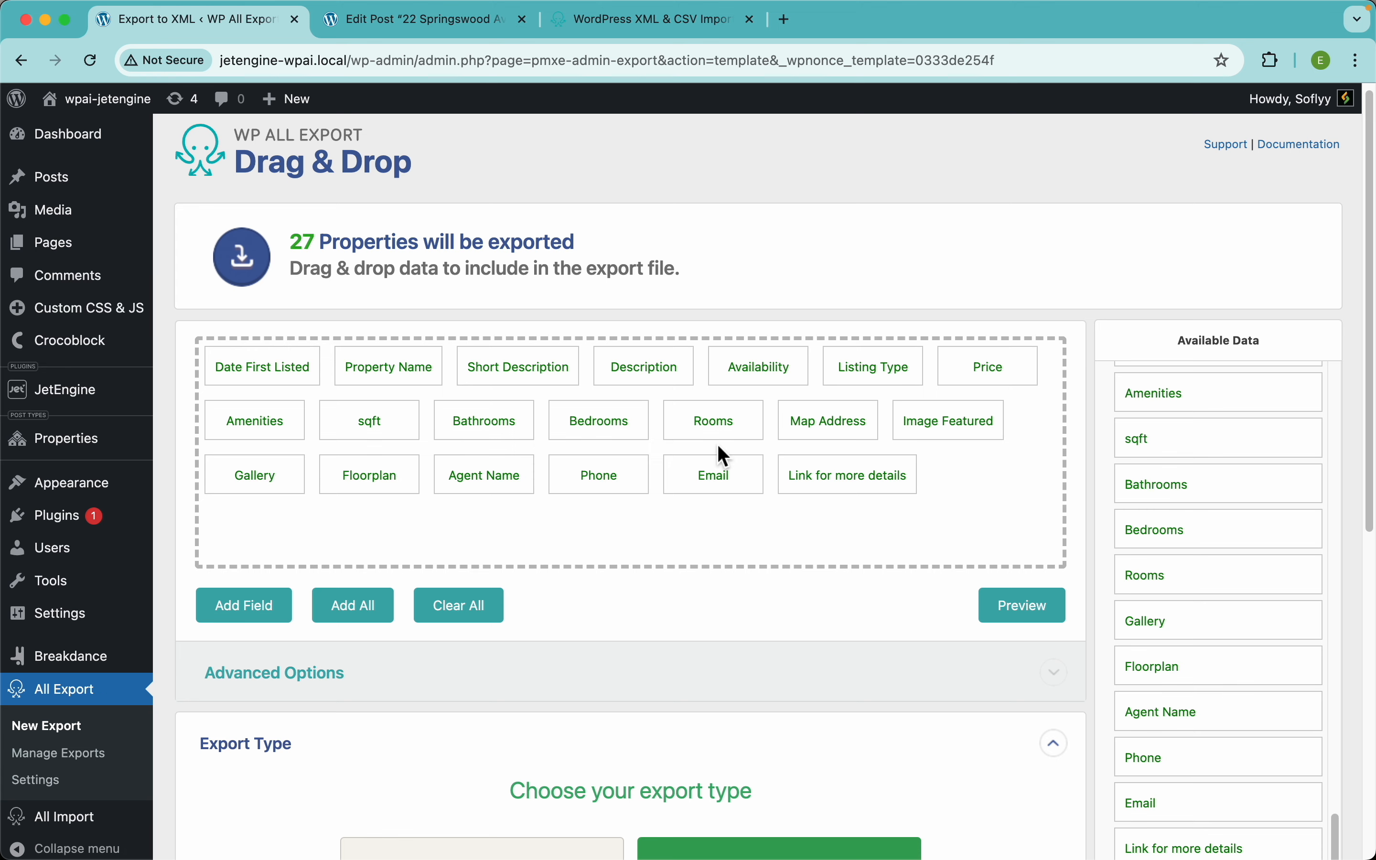
pyautogui.click(1050, 621)
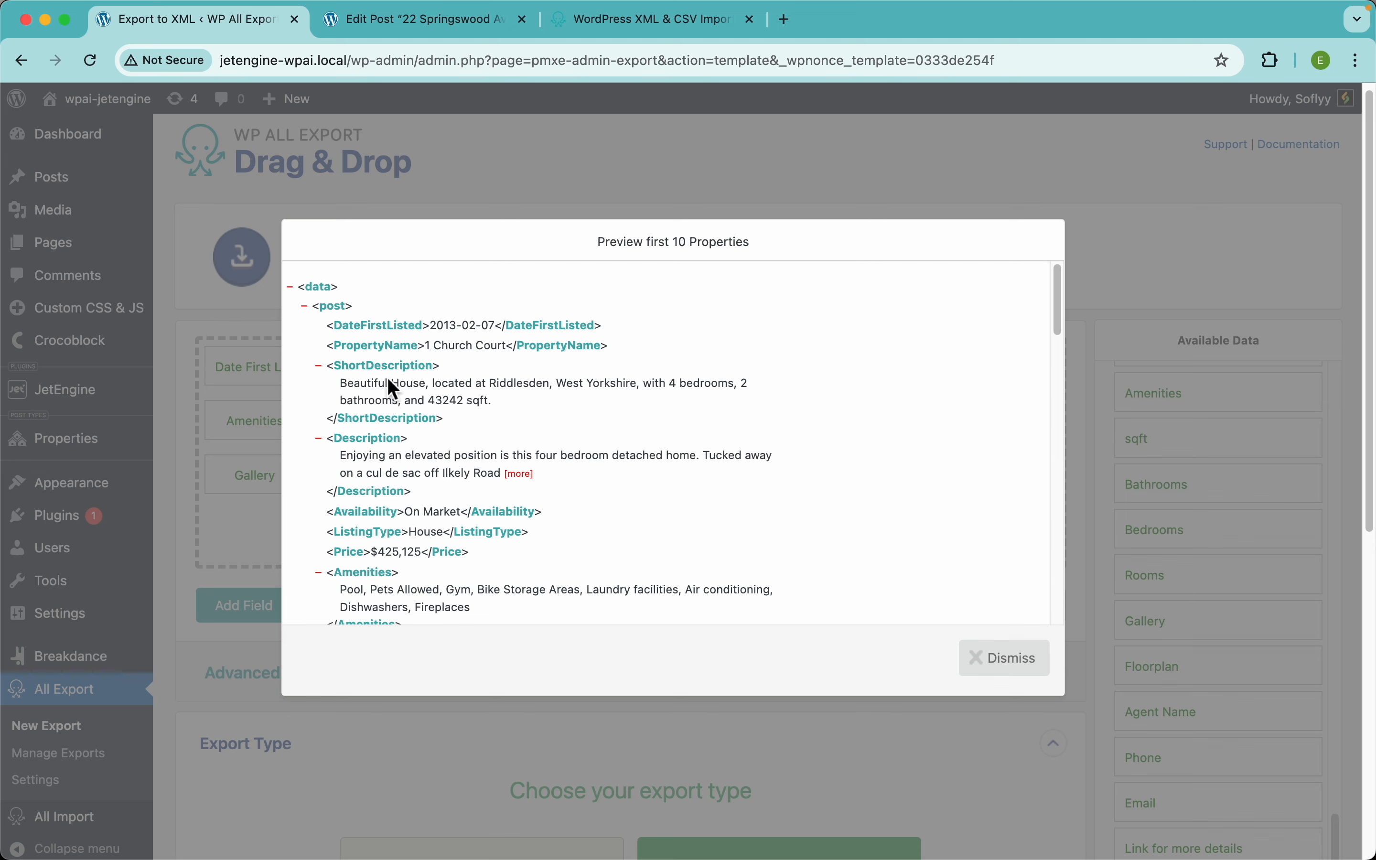
pyautogui.scroll(-5, 596, 455)
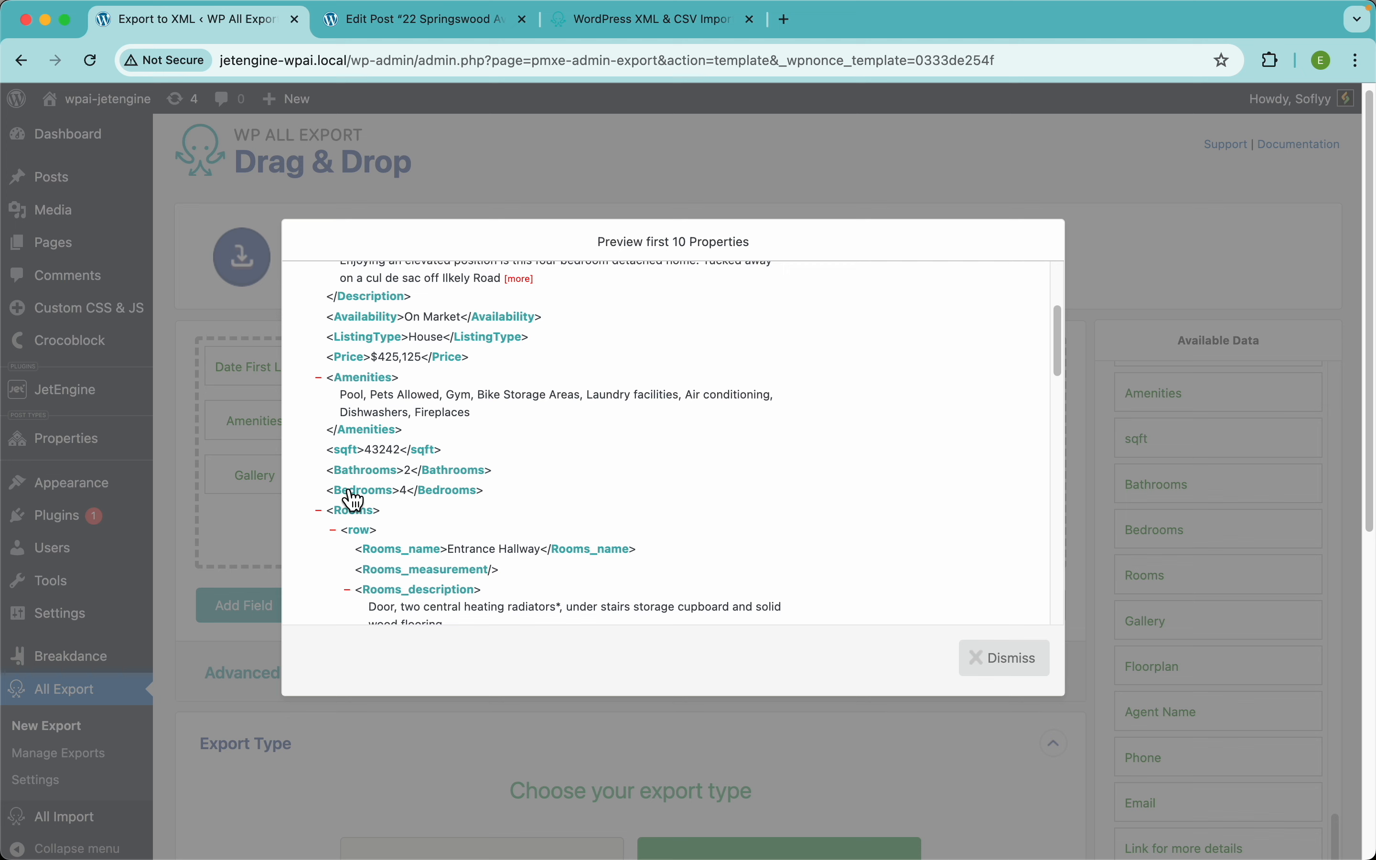
pyautogui.scroll(-5, 364, 523)
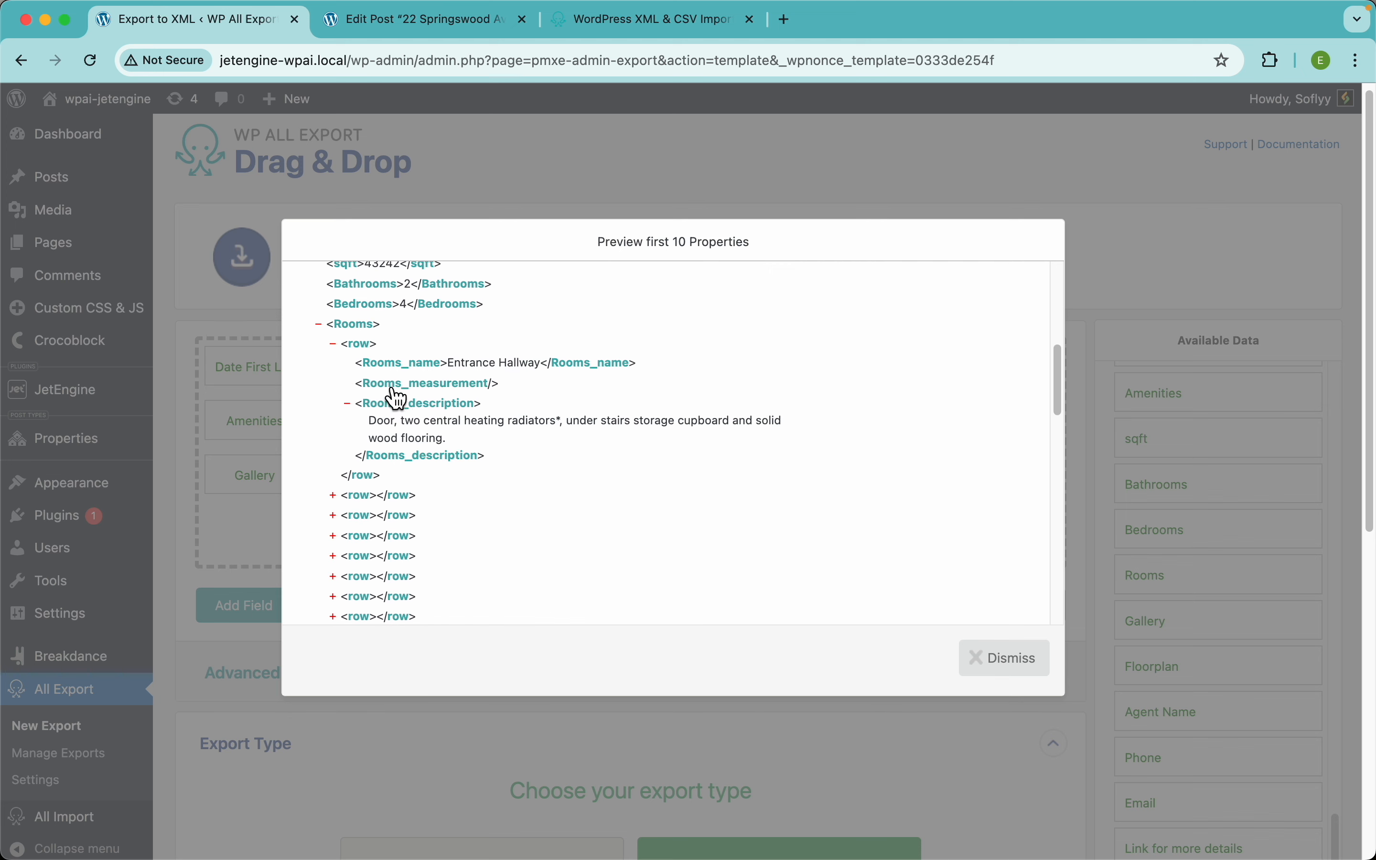
pyautogui.scroll(-9, 401, 516)
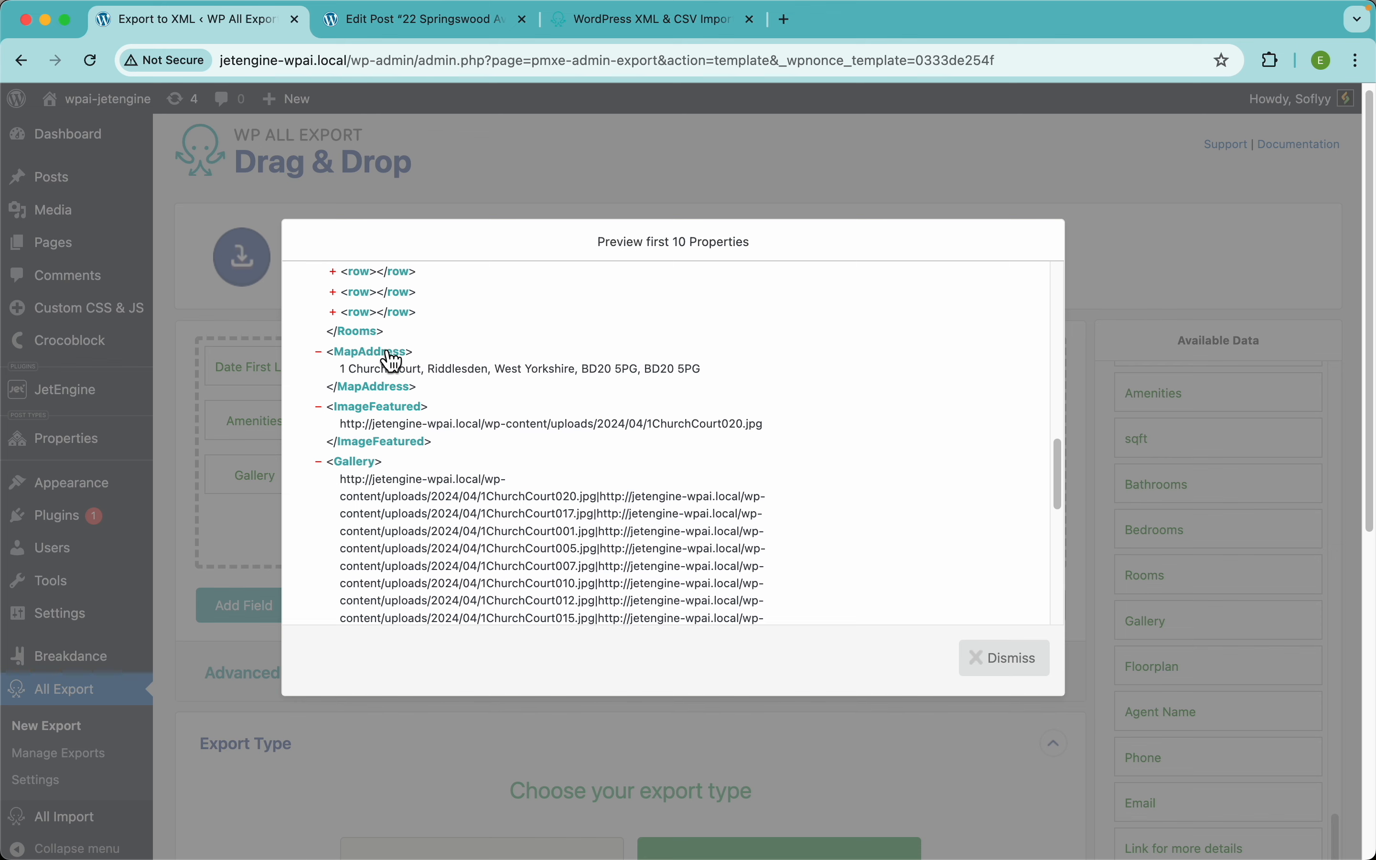
pyautogui.scroll(-6, 399, 452)
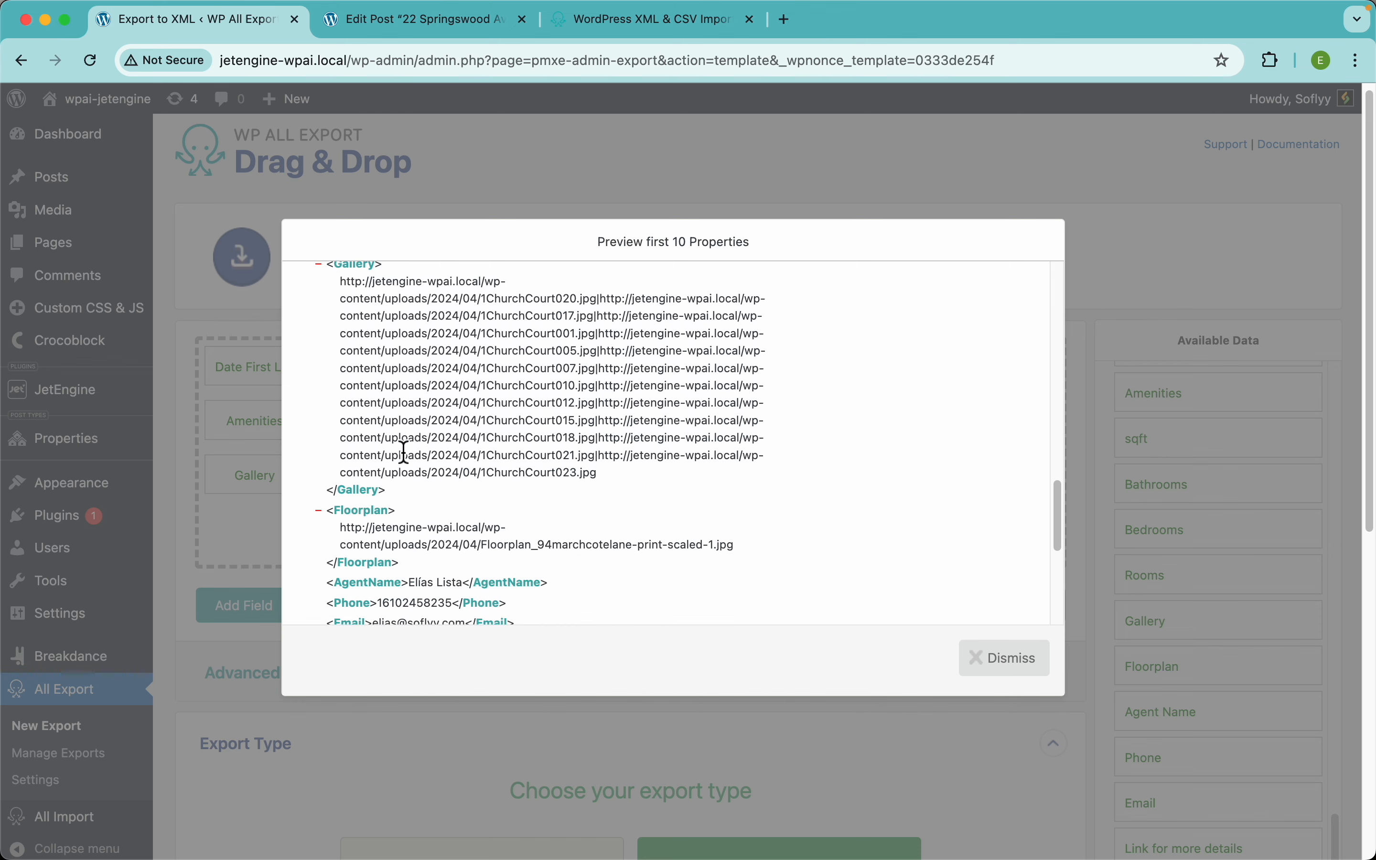
pyautogui.scroll(-3, 404, 453)
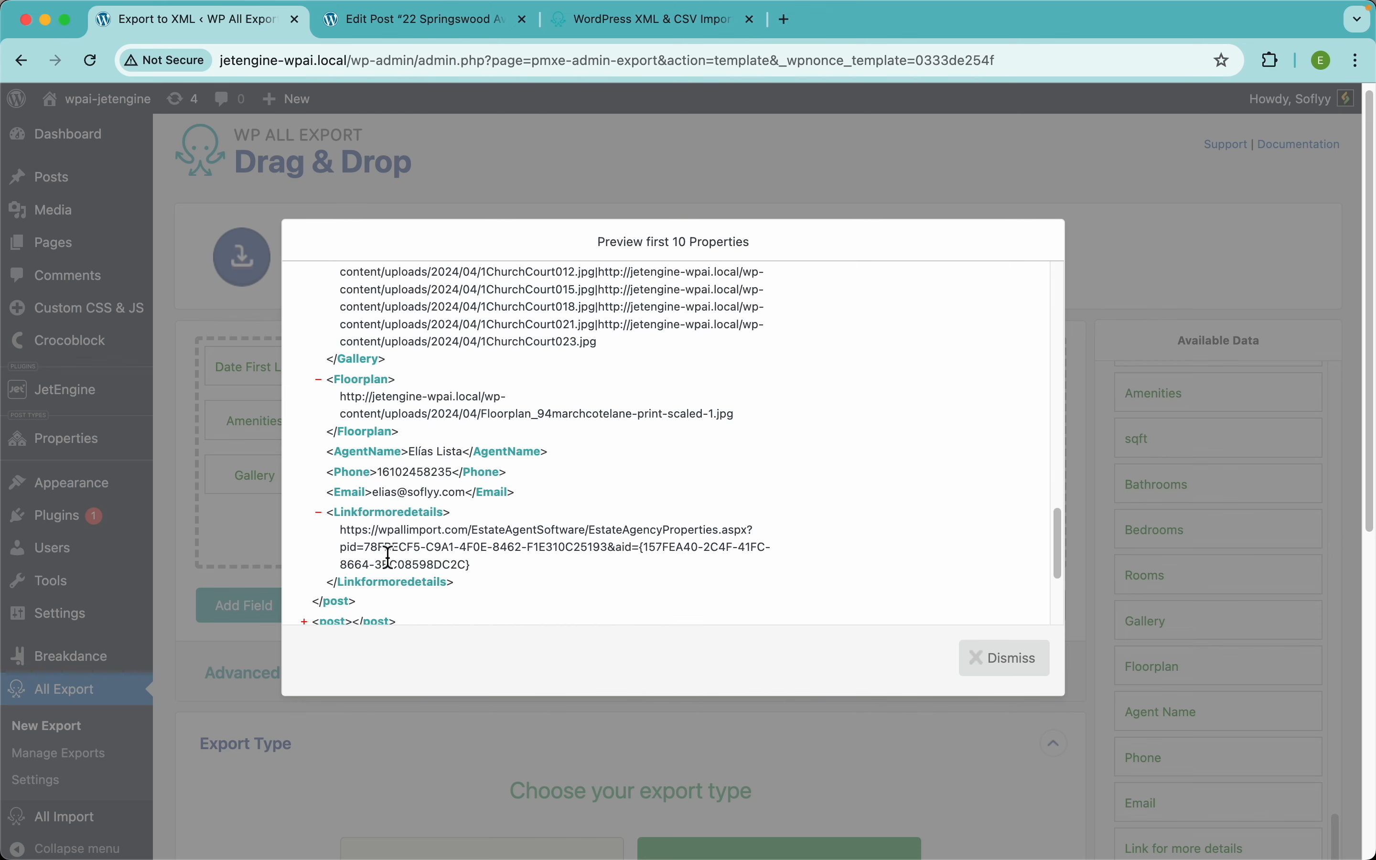
pyautogui.scroll(-2, 401, 471)
pyautogui.scroll(20, 587, 399)
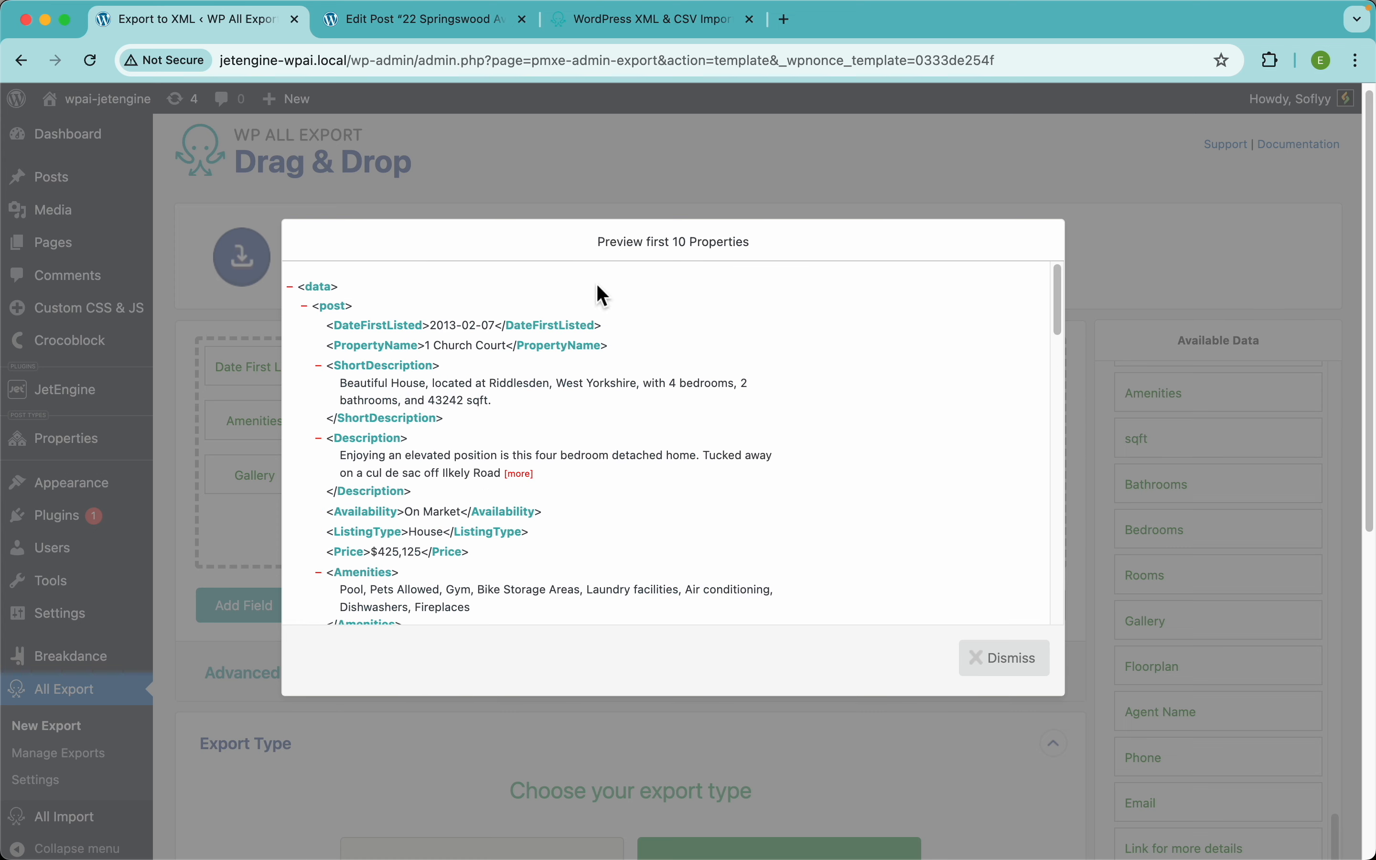
pyautogui.click(682, 169)
pyautogui.scroll(-10, 668, 611)
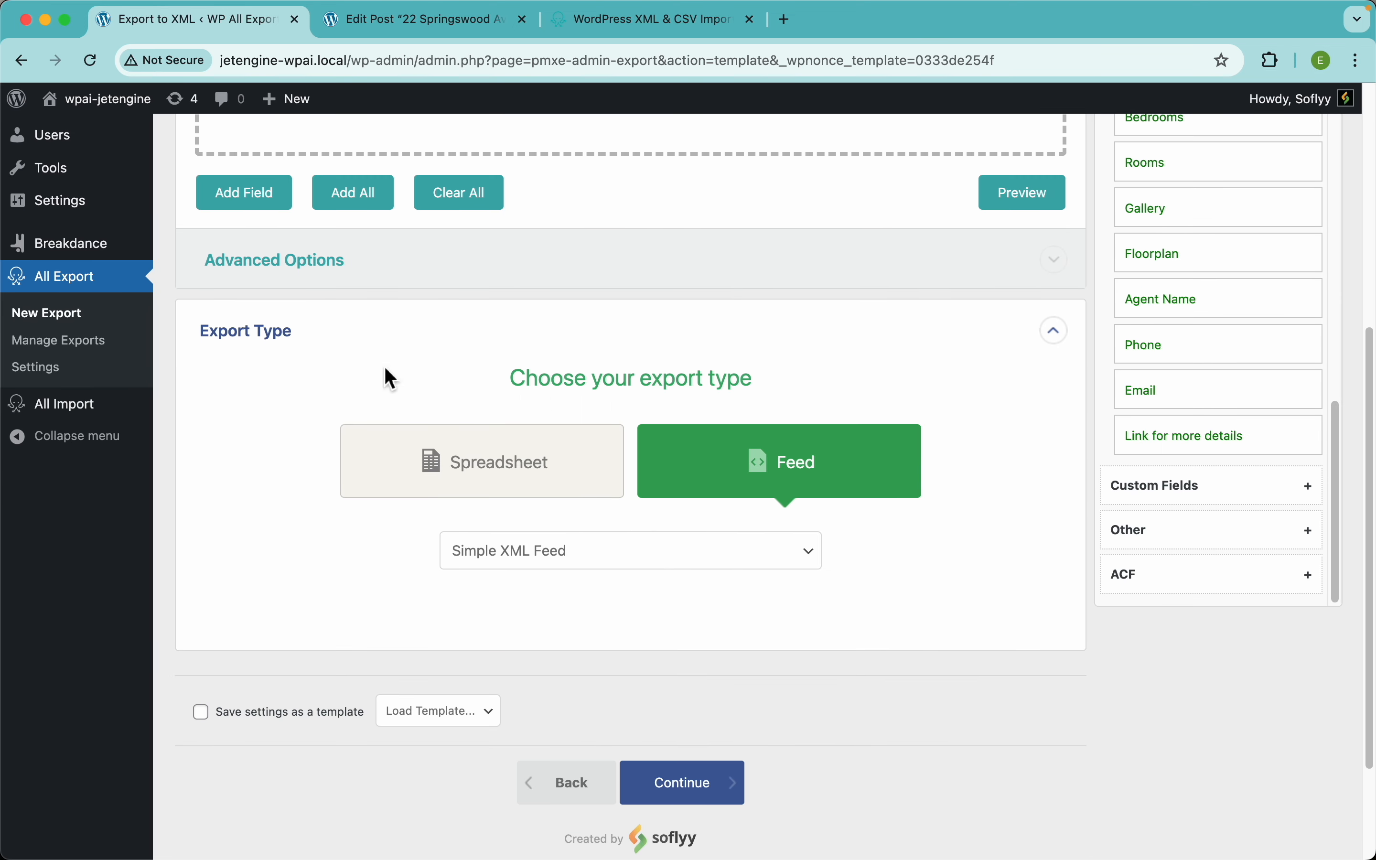
# Step: Expand Advanced Options and preview the XML with the default data and post element names
pyautogui.click(329, 279)
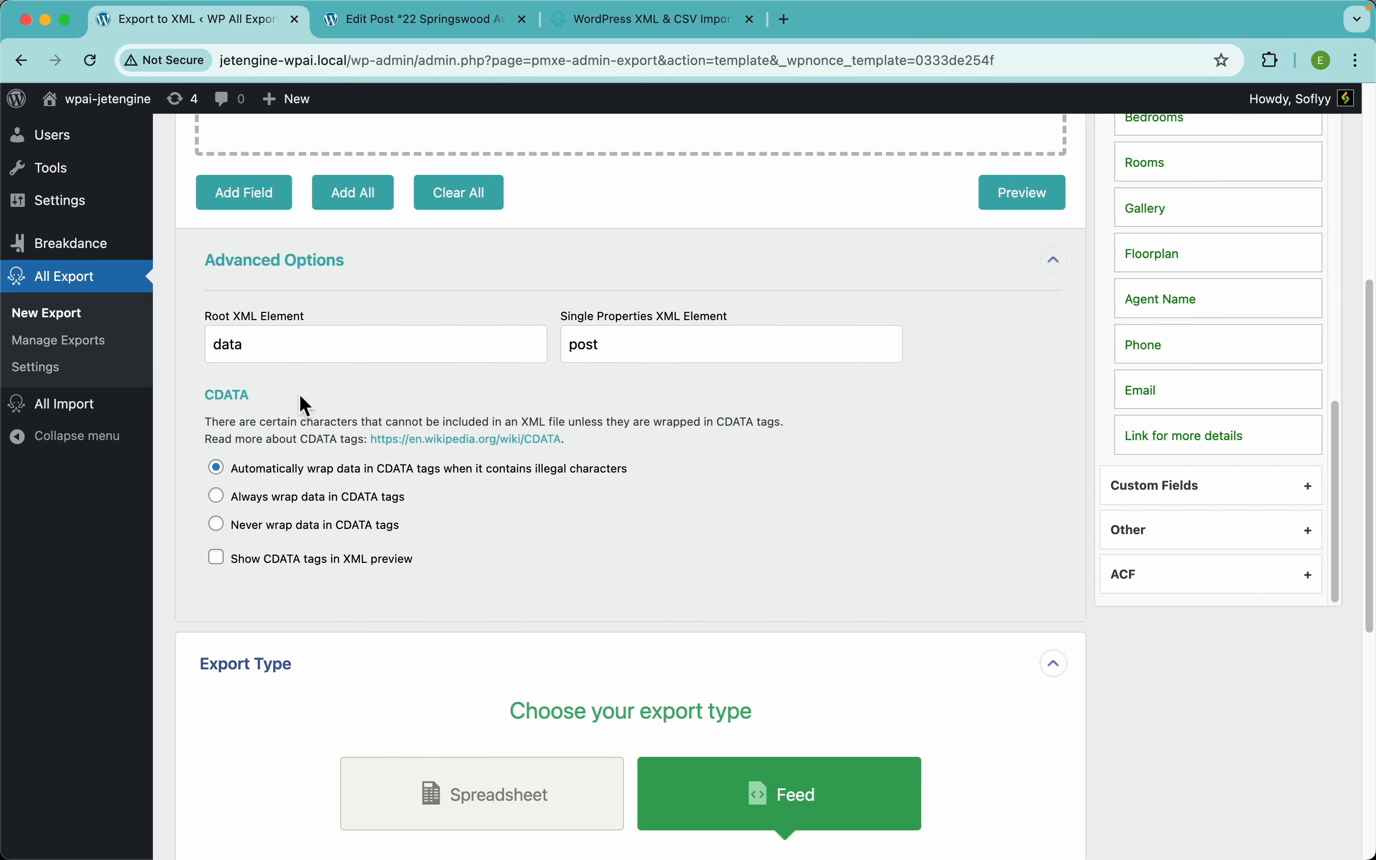
pyautogui.moveTo(268, 349); pyautogui.dragTo(206, 350)
pyautogui.moveTo(602, 349); pyautogui.dragTo(529, 347)
pyautogui.click(626, 340)
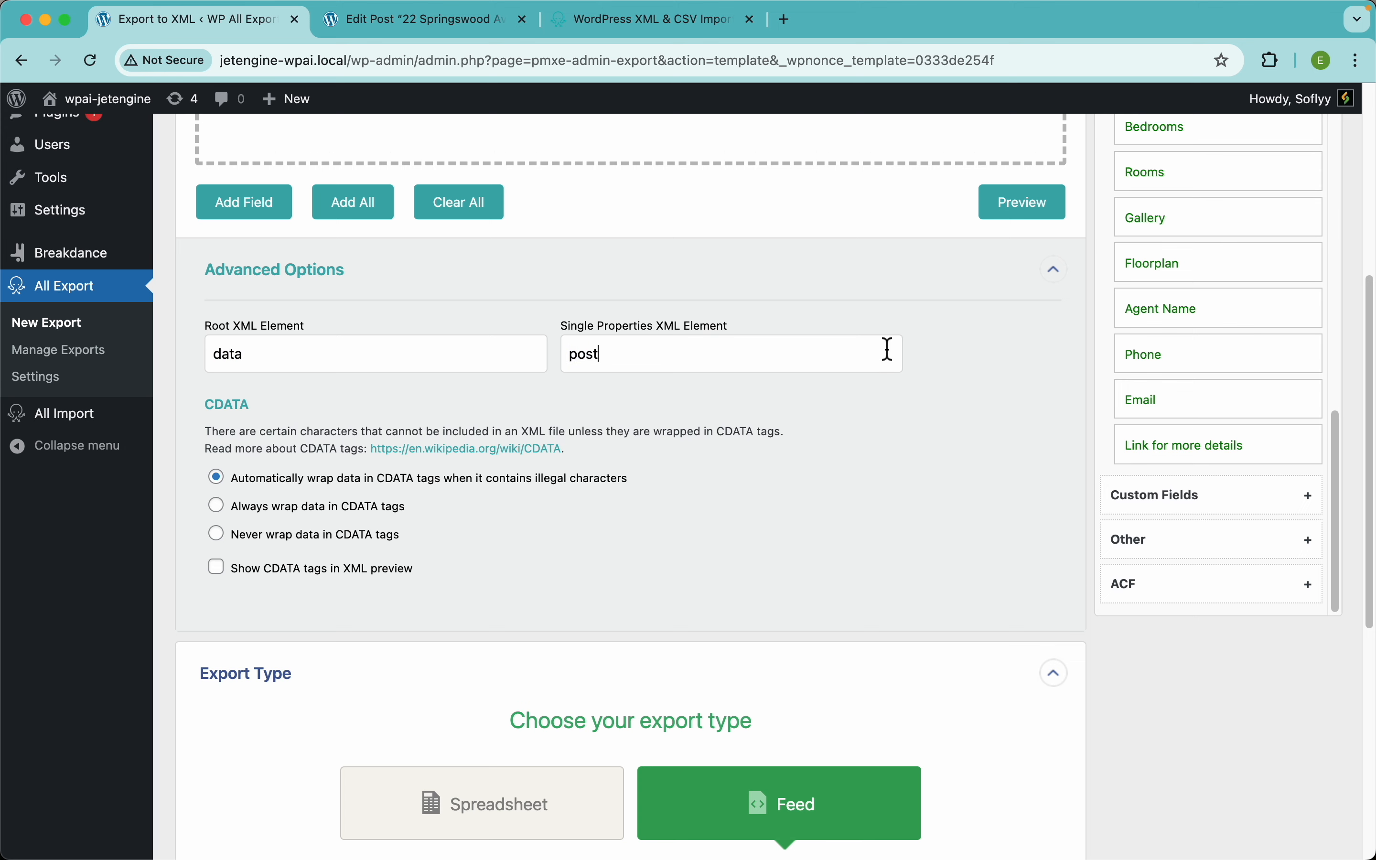
pyautogui.scroll(5, 888, 347)
pyautogui.click(1028, 521)
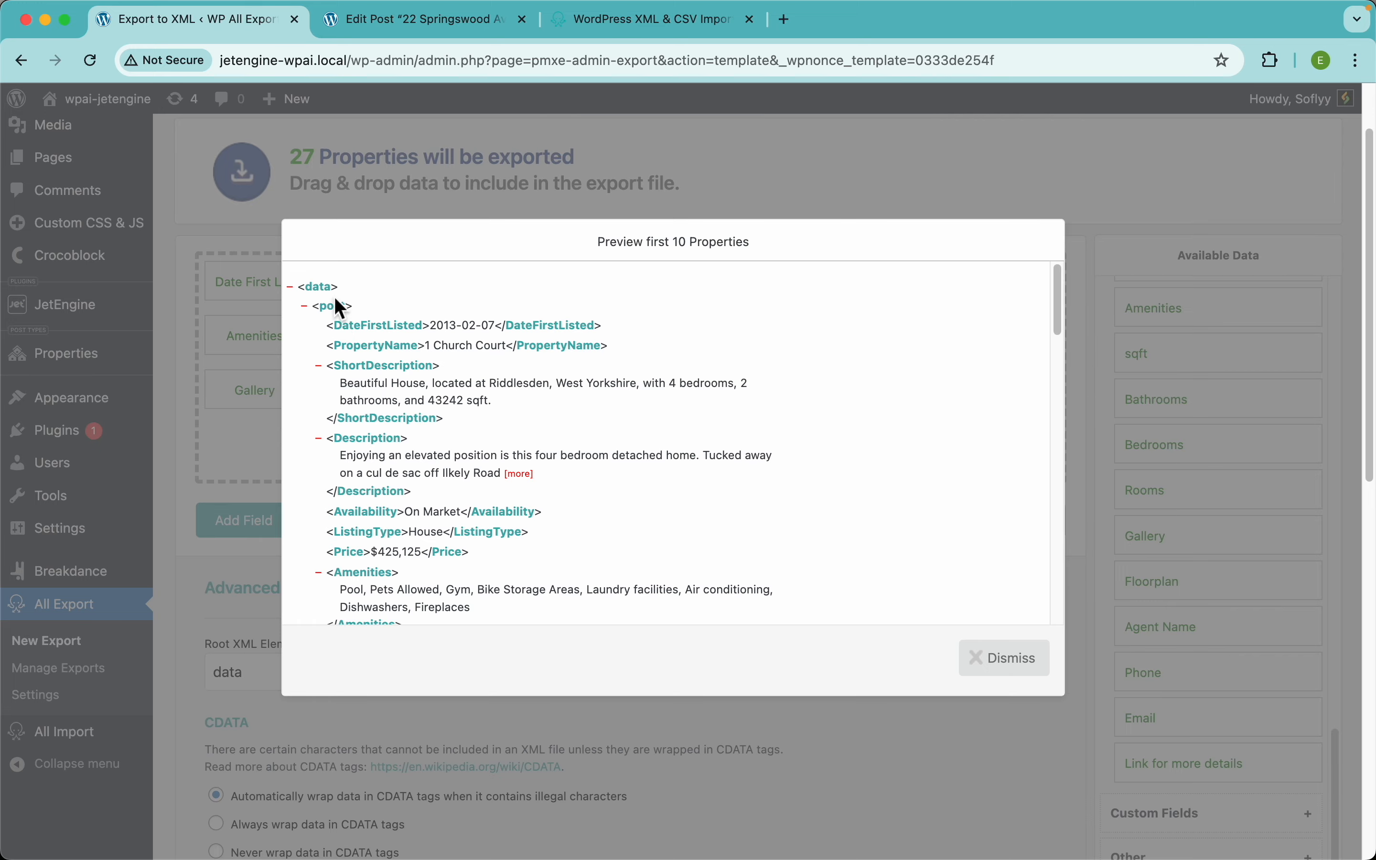
pyautogui.click(625, 205)
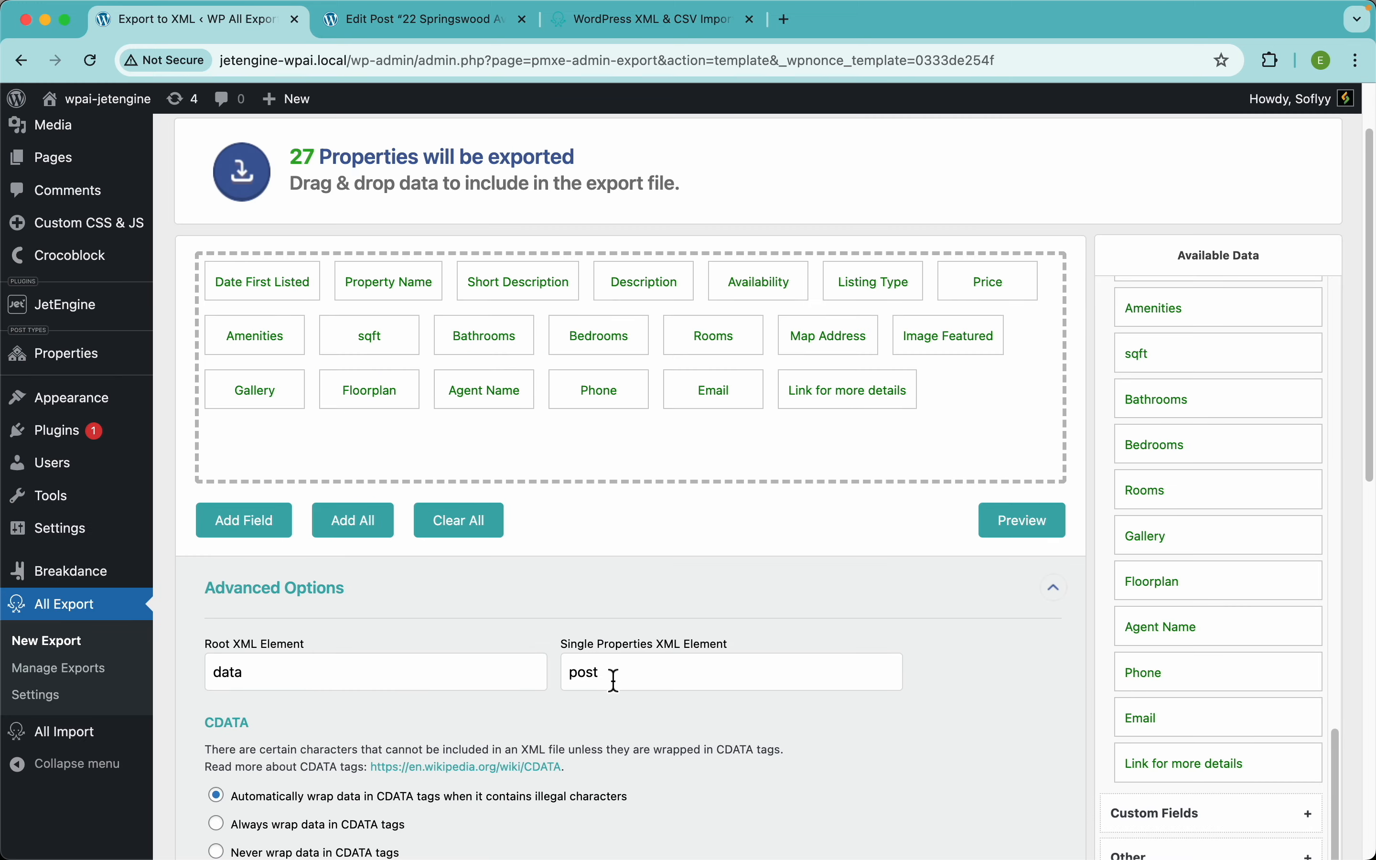
# Step: Rename the root element to 'properties' and the item element to 'property', then preview
pyautogui.moveTo(613, 680); pyautogui.dragTo(524, 681)
pyautogui.write('perty')
pyautogui.moveTo(368, 678); pyautogui.dragTo(179, 683)
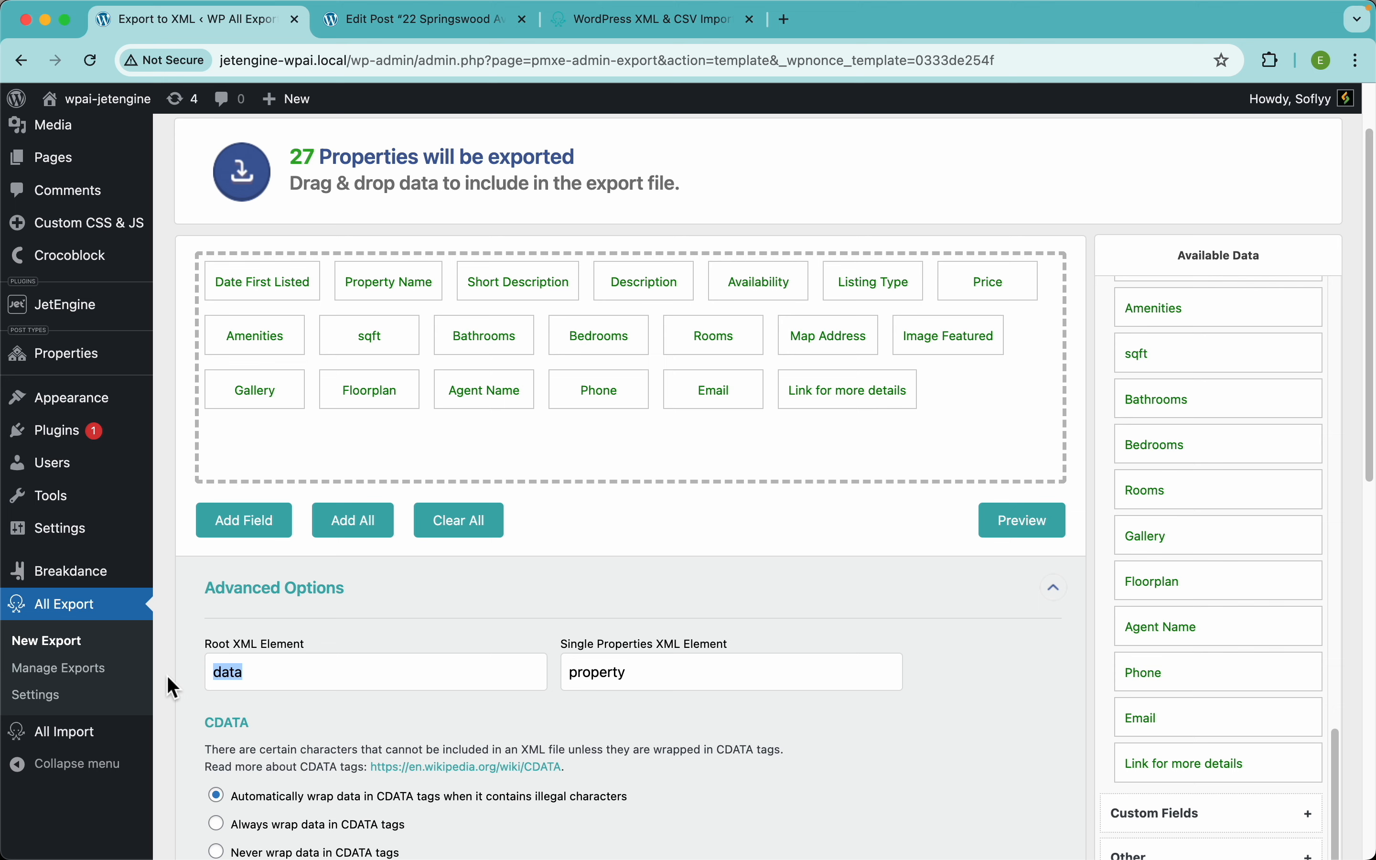
pyautogui.write('properties')
pyautogui.click(1031, 534)
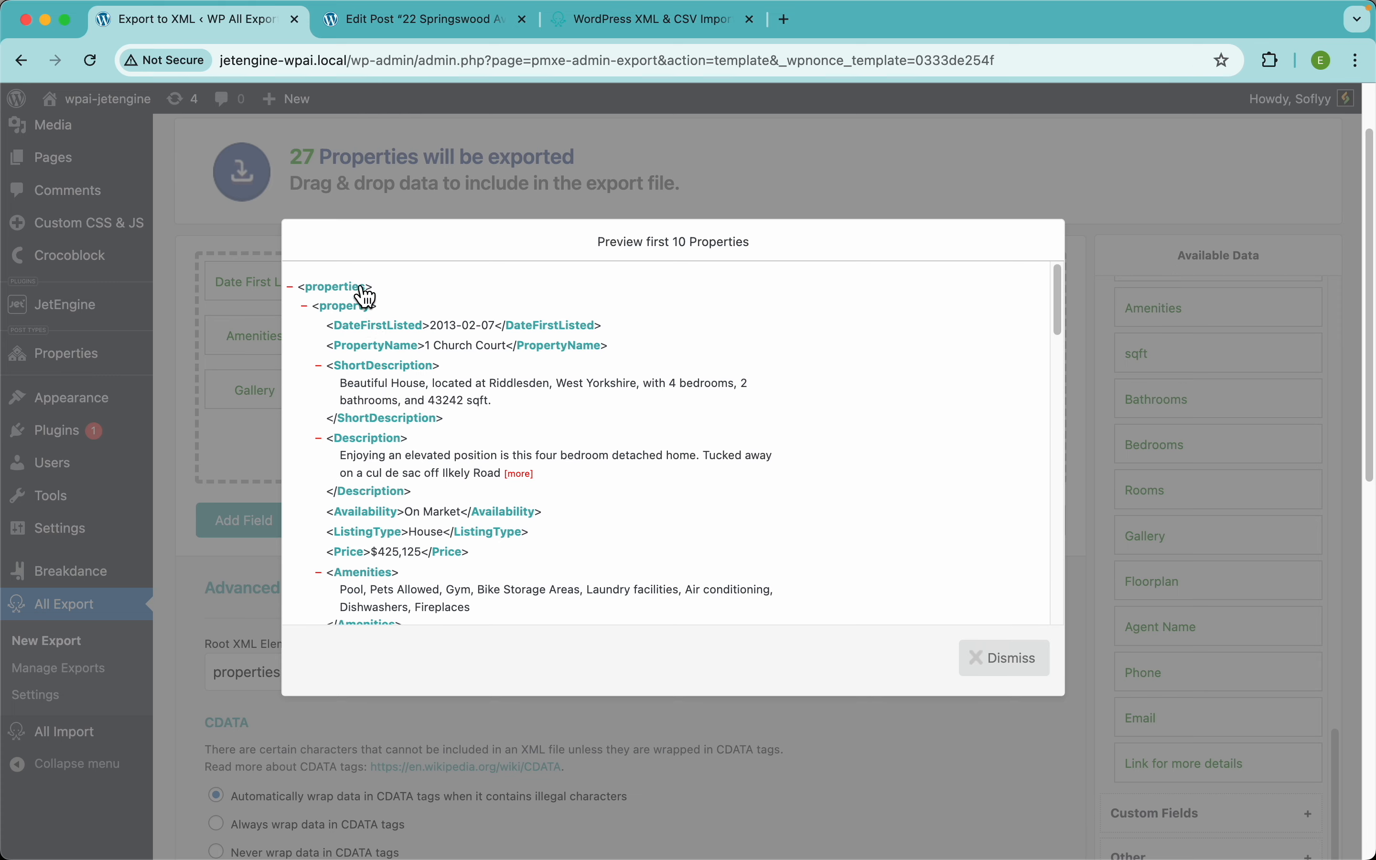
pyautogui.click(849, 190)
# Step: Continue to the Export Settings page
pyautogui.scroll(-6, 700, 634)
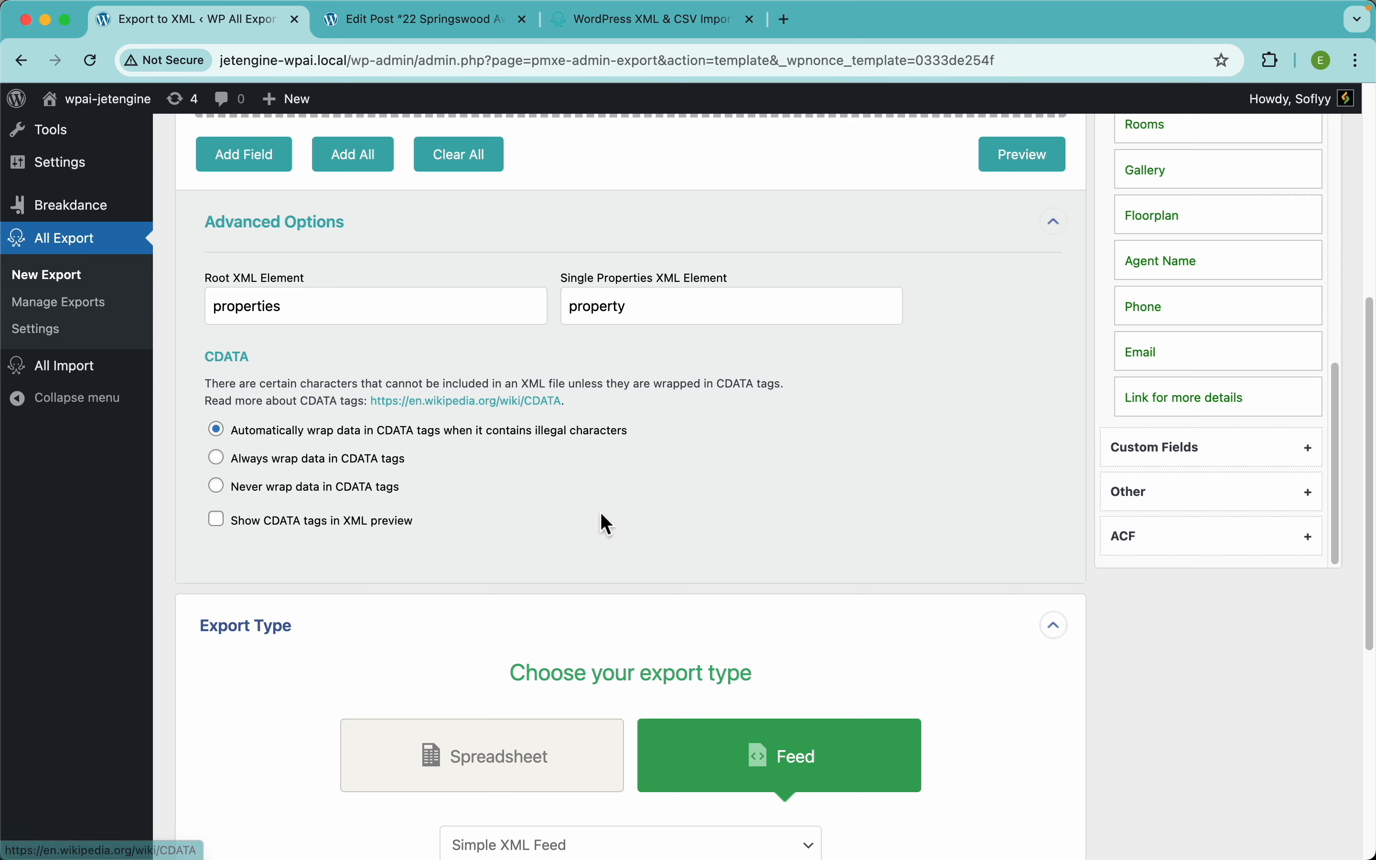
pyautogui.scroll(-5, 601, 514)
pyautogui.scroll(8, 601, 514)
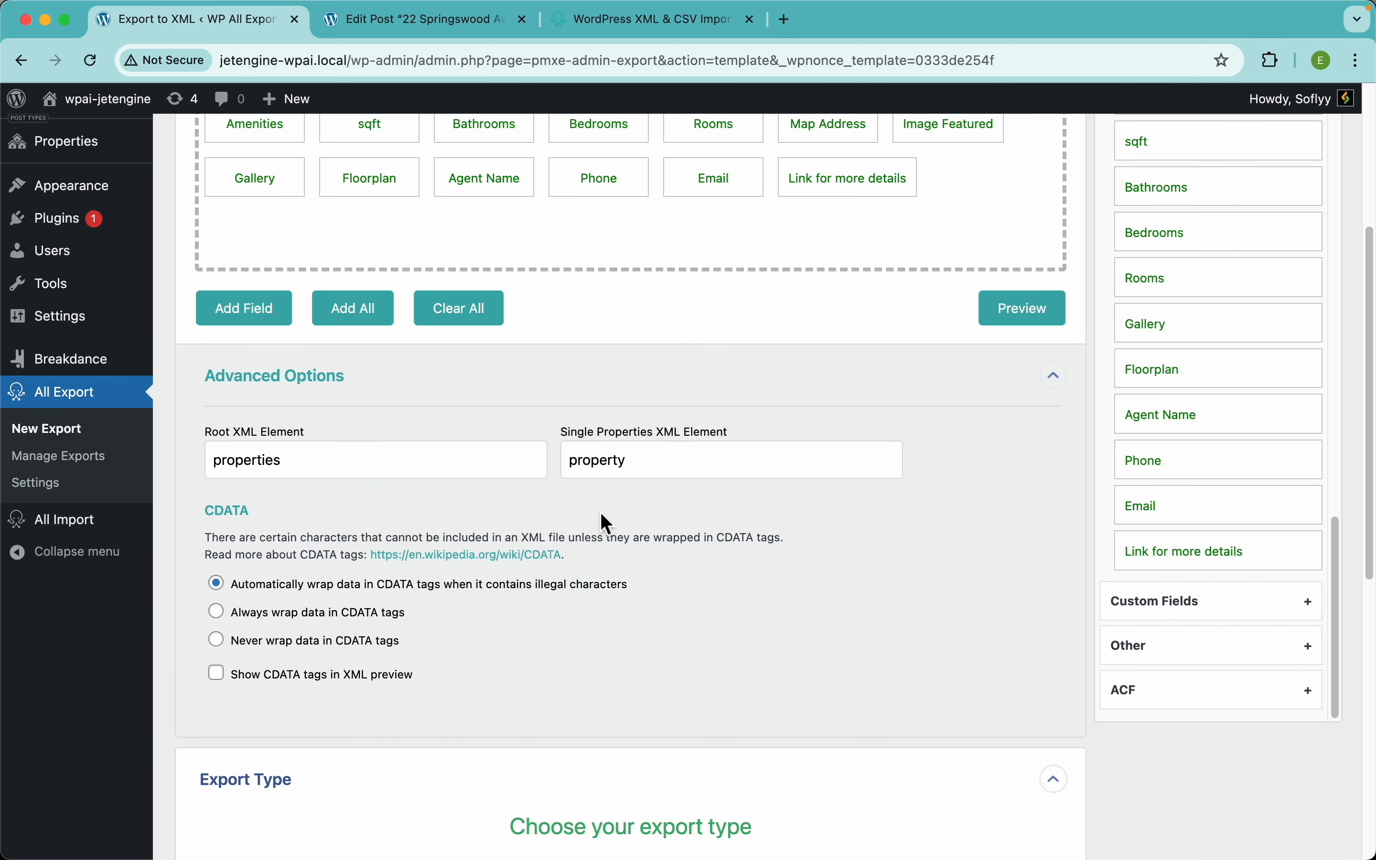
pyautogui.scroll(5, 601, 515)
pyautogui.scroll(-14, 601, 515)
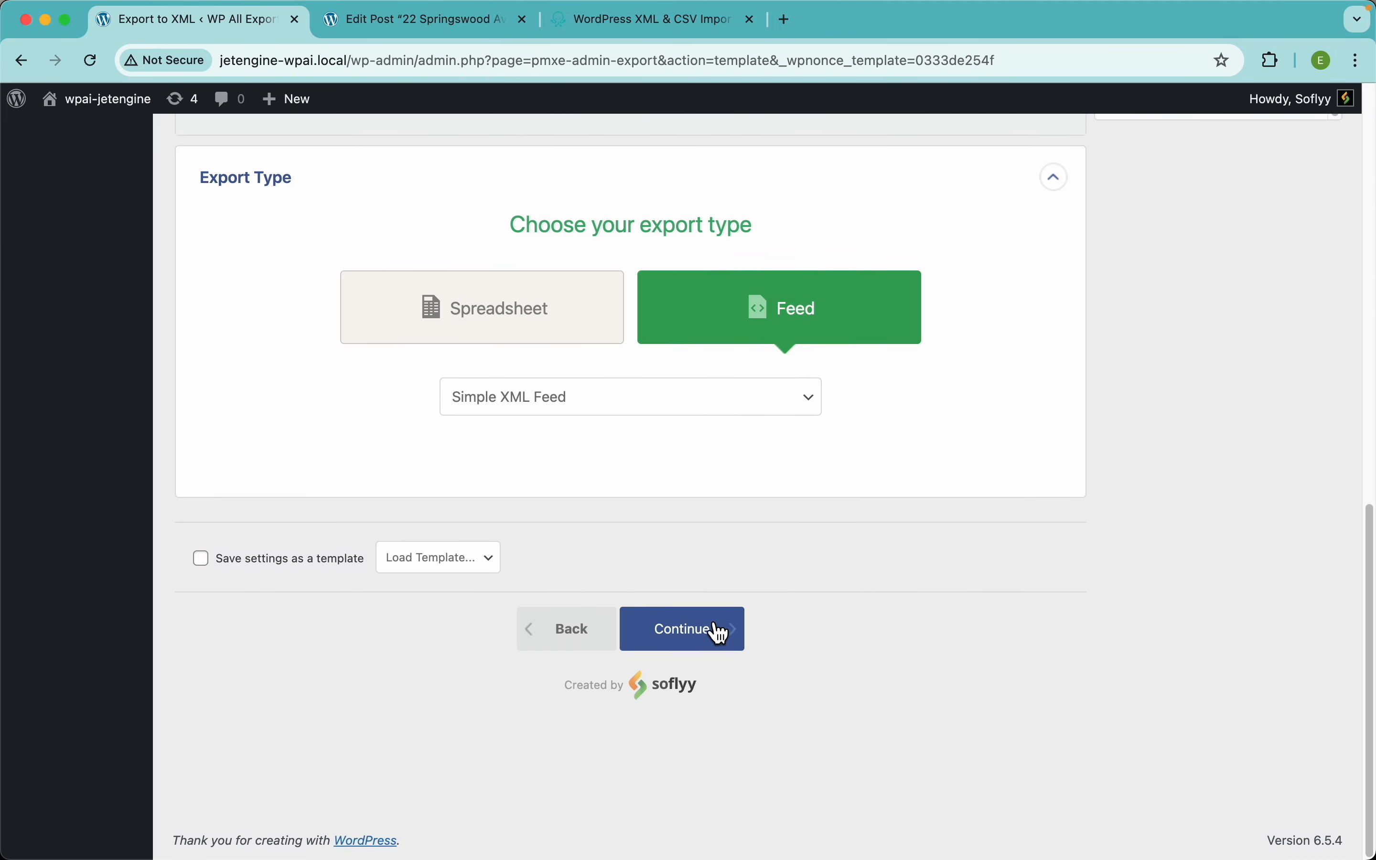
pyautogui.click(720, 633)
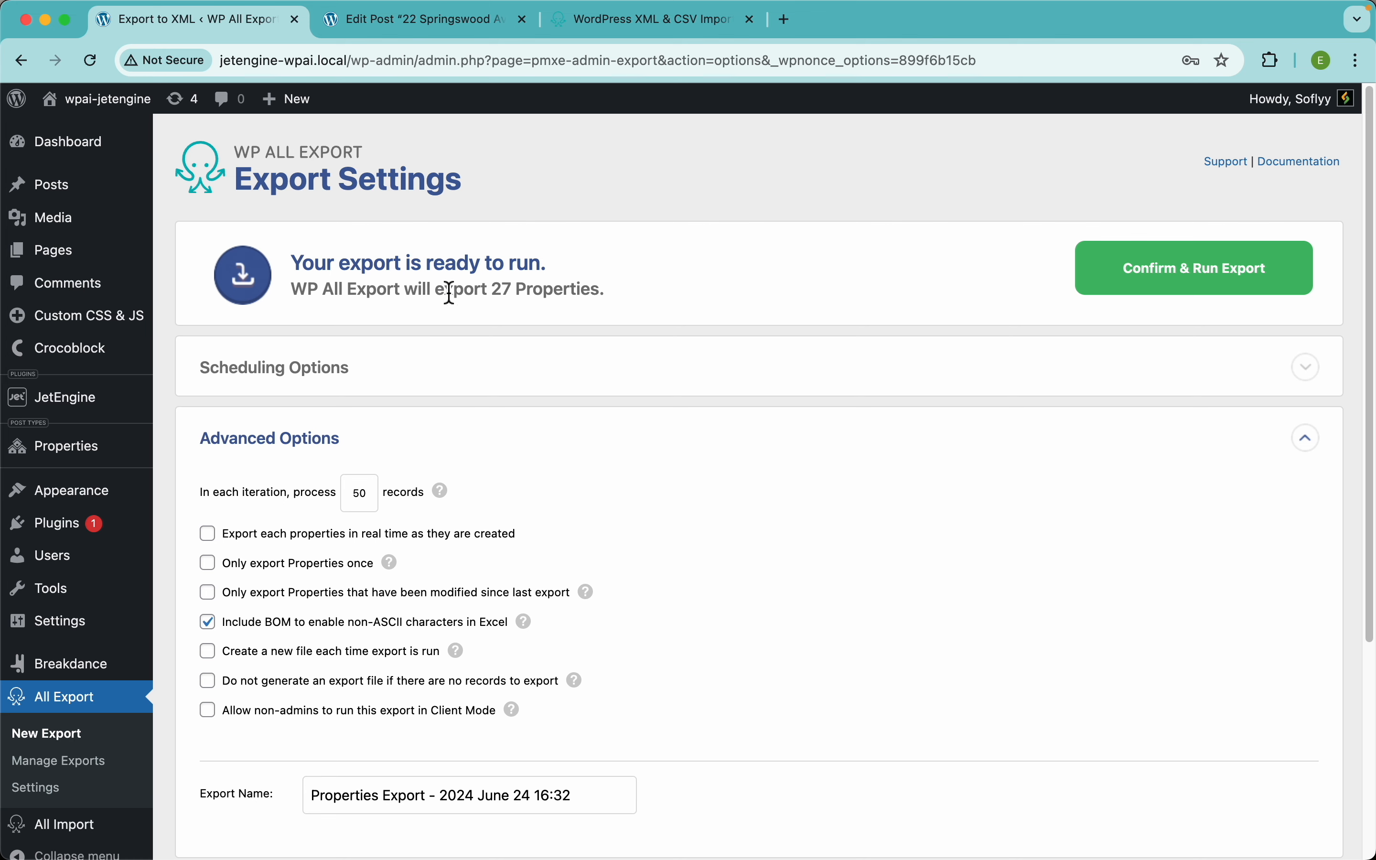
# Step: Expand Scheduling Options and choose Automatic Scheduling on Monday through Friday
pyautogui.click(514, 380)
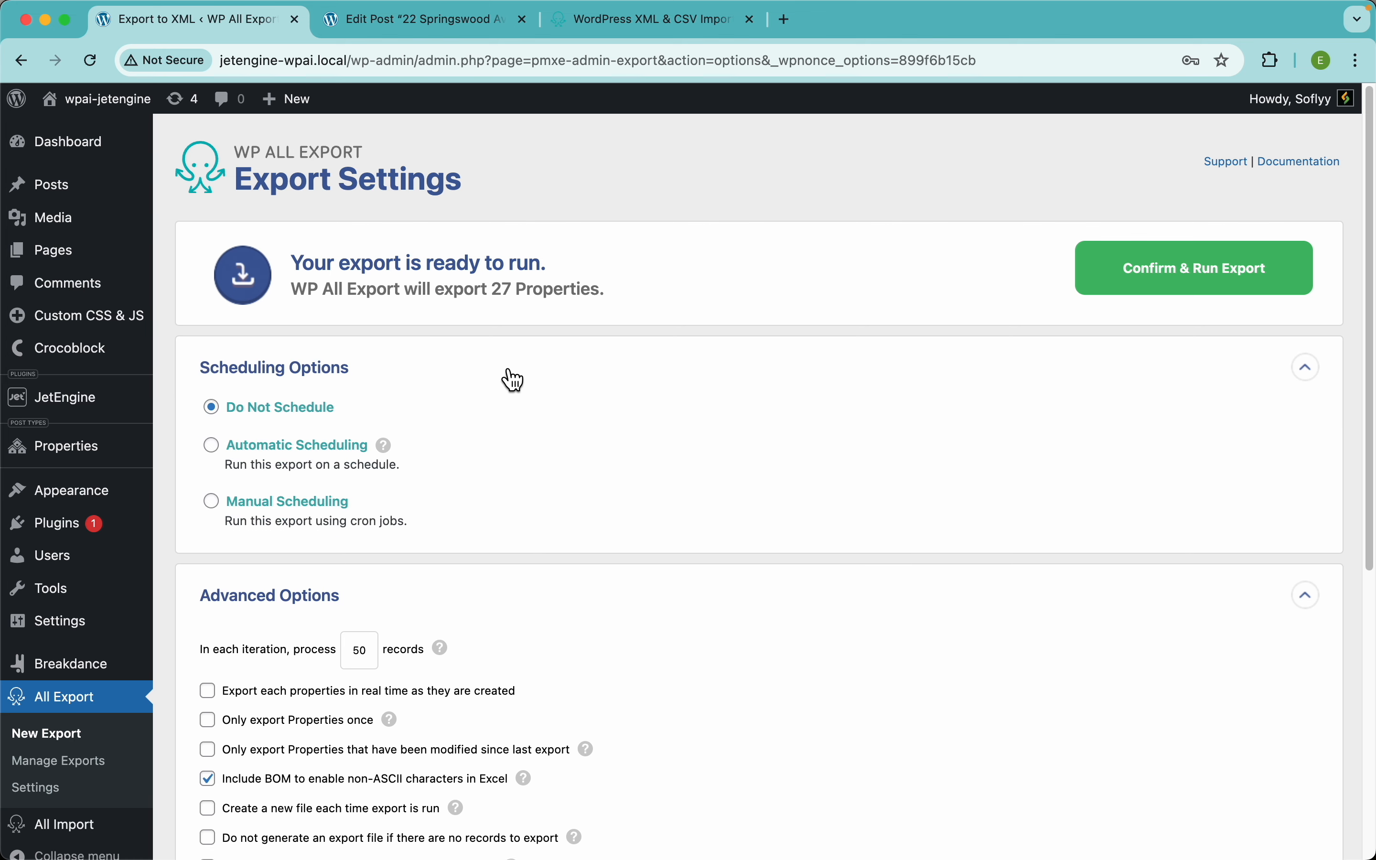
pyautogui.scroll(-2, 509, 376)
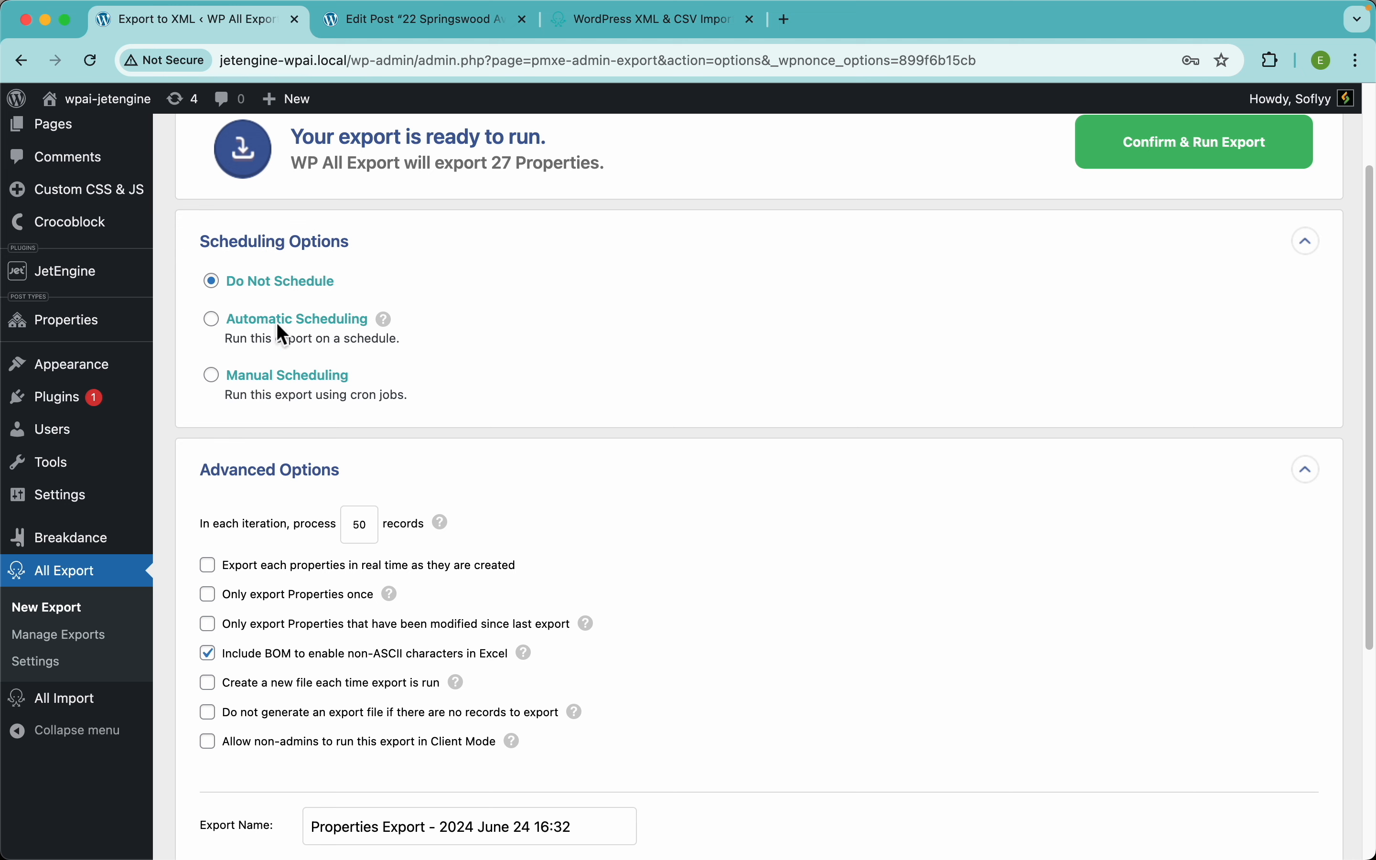
pyautogui.click(311, 322)
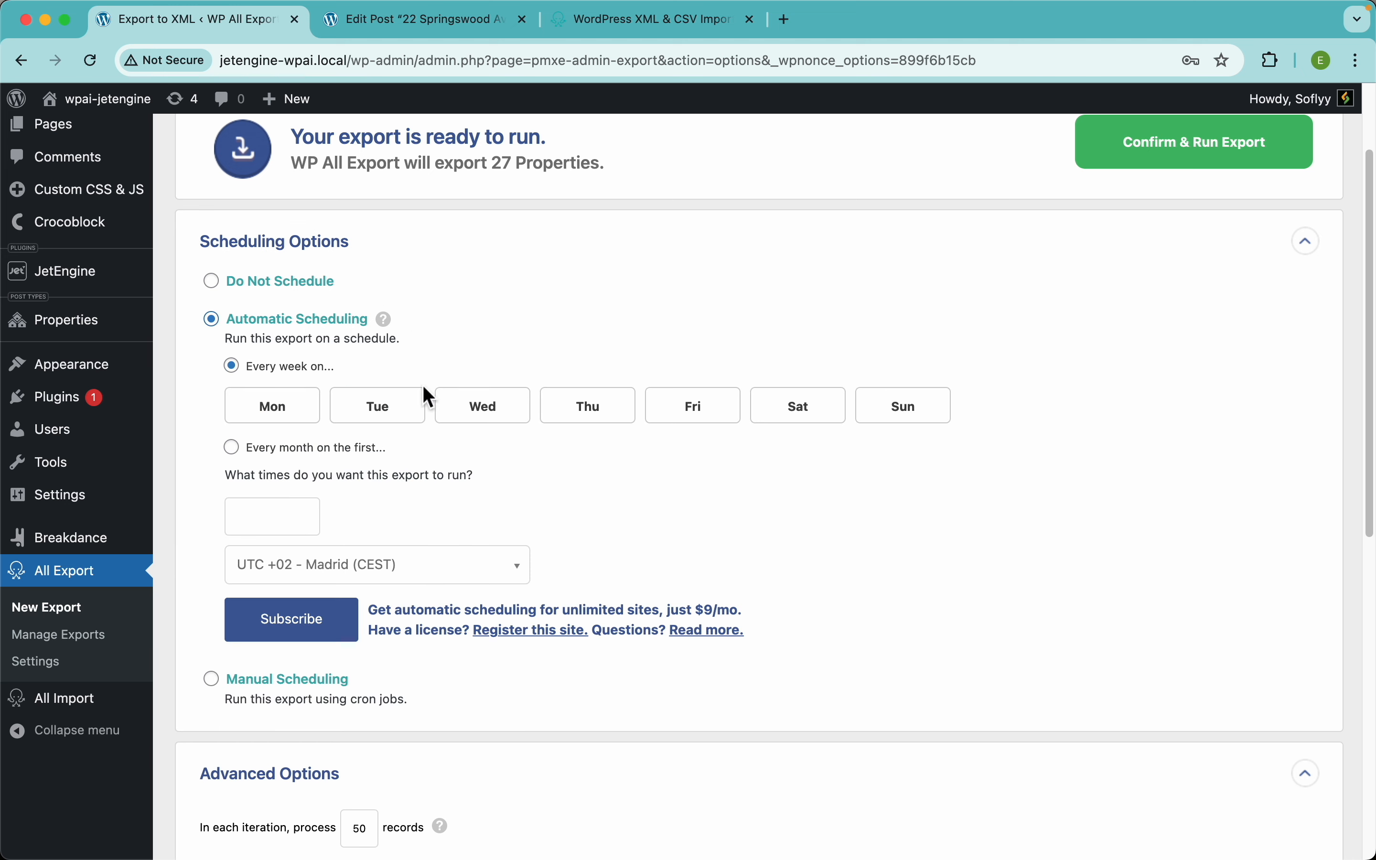
pyautogui.click(287, 419)
pyautogui.click(364, 418)
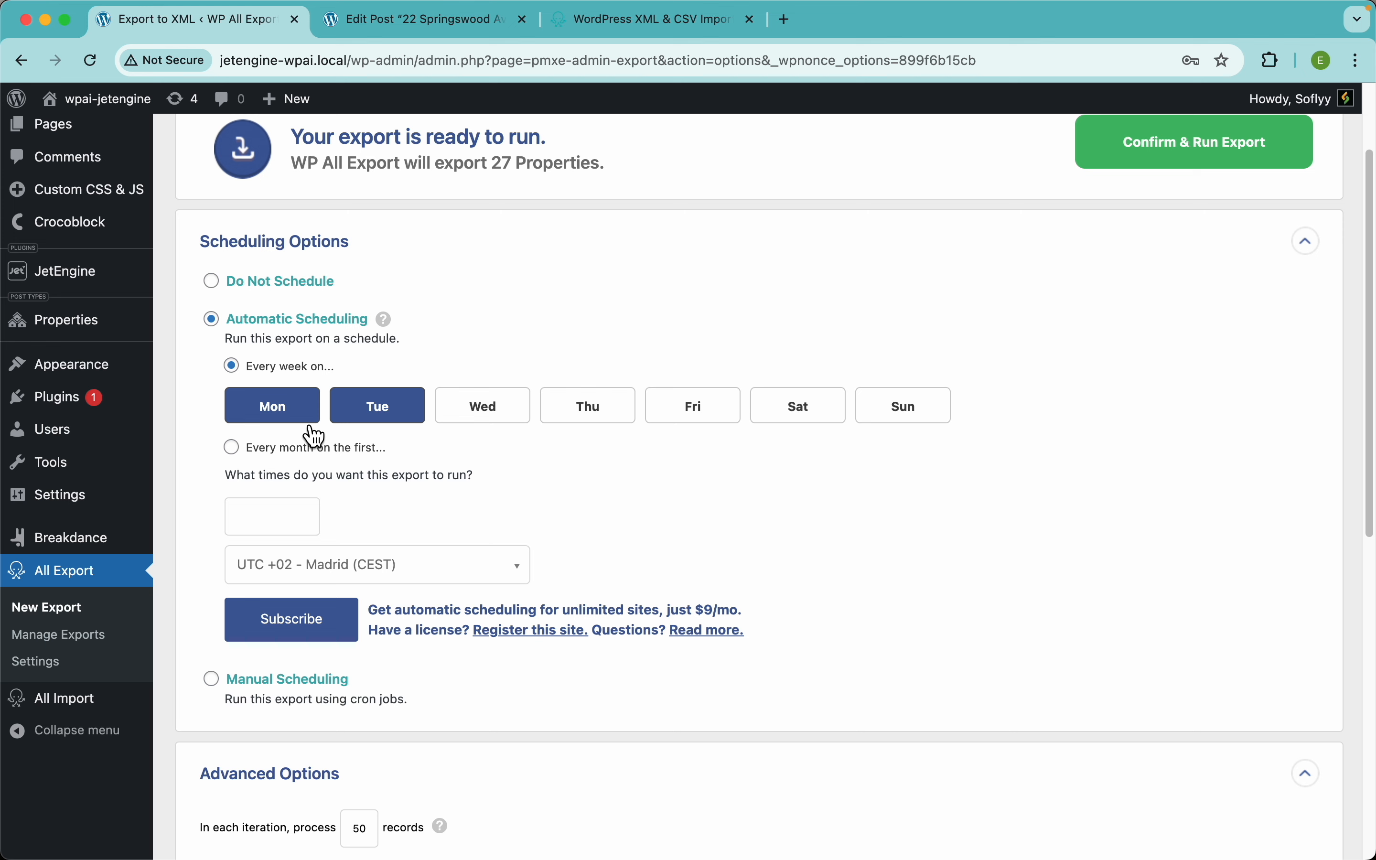
pyautogui.click(455, 415)
pyautogui.click(581, 409)
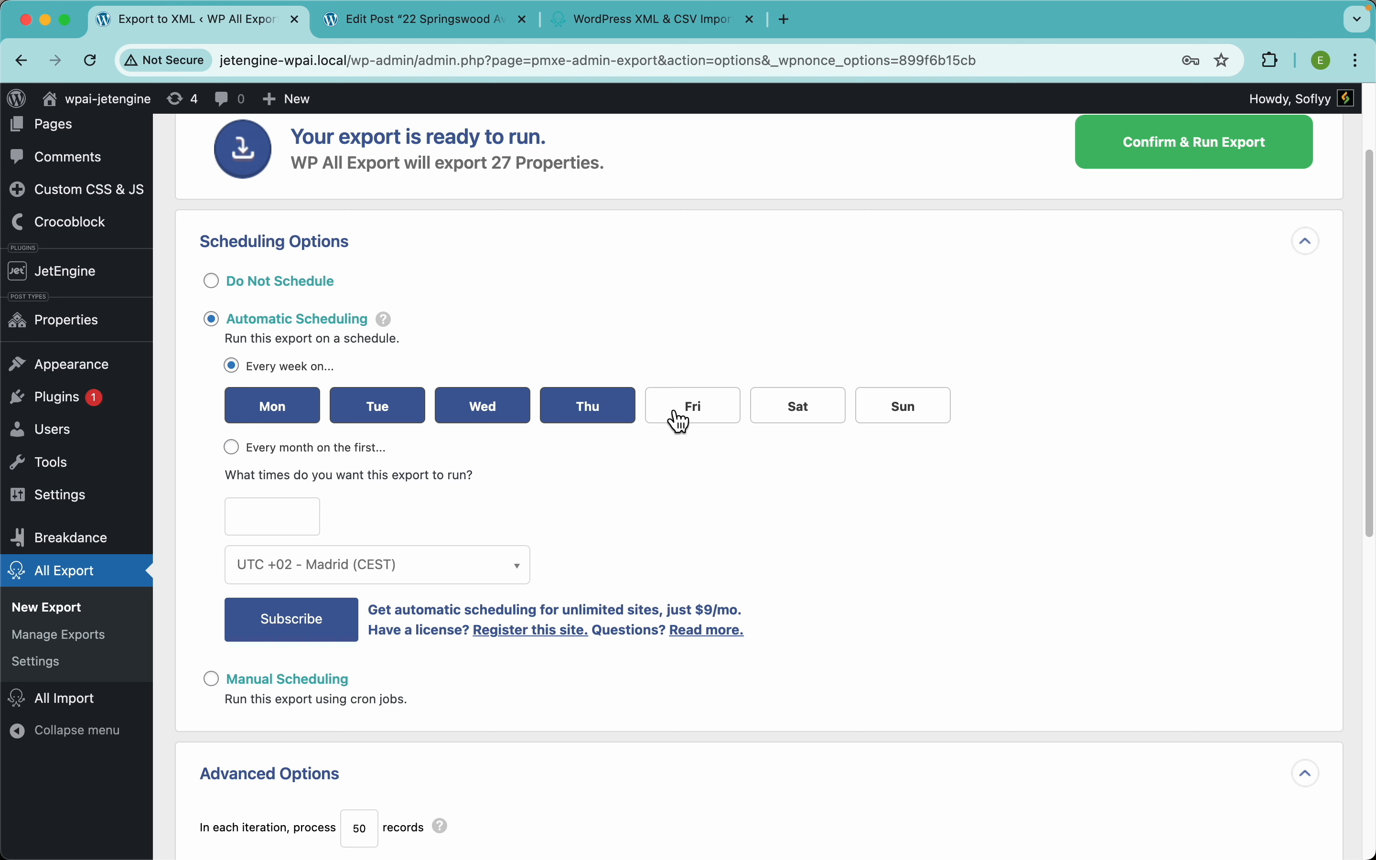
pyautogui.click(681, 422)
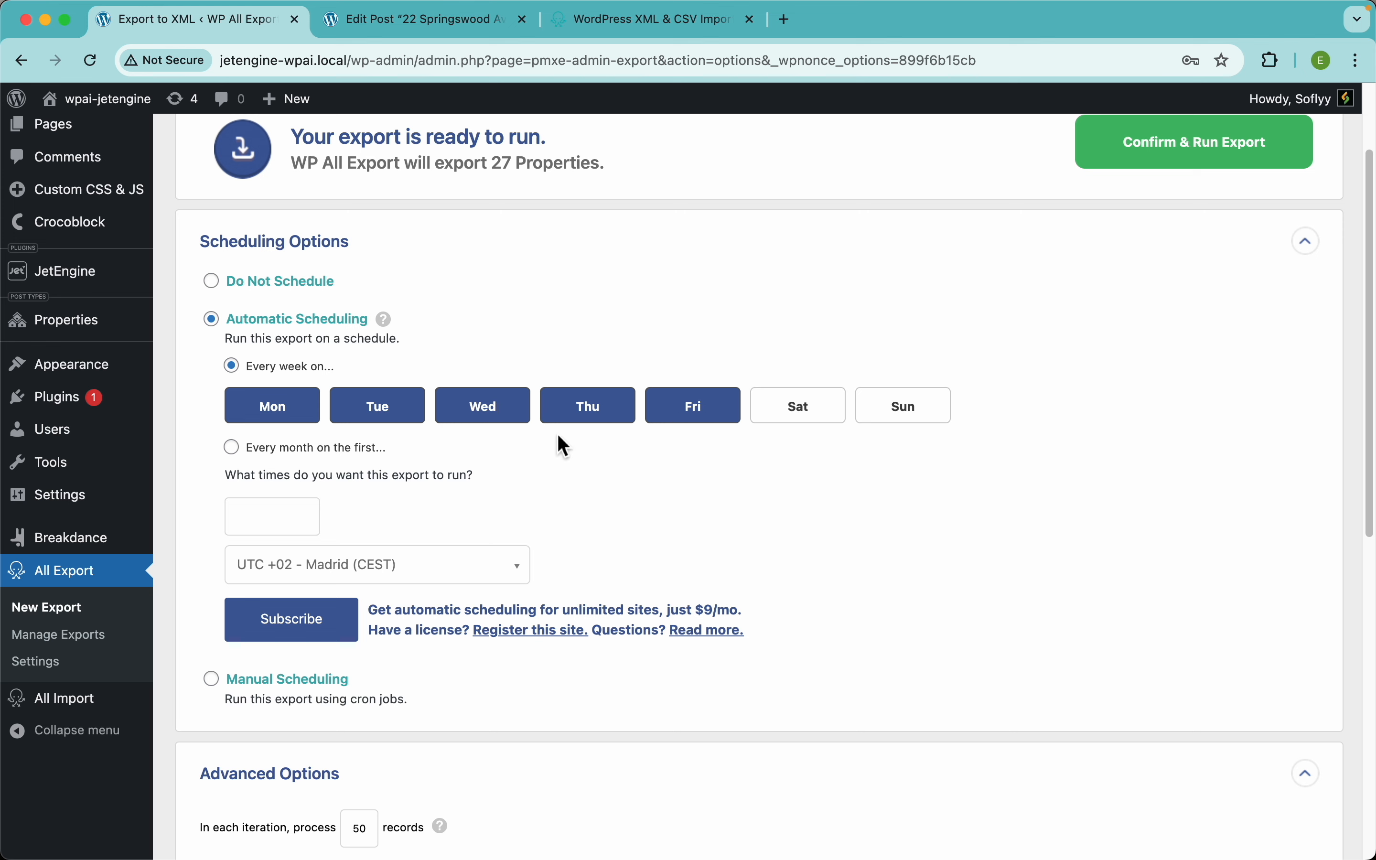
# Step: Set the run time to 8:00am, then switch to Manual Scheduling instead
pyautogui.click(276, 518)
pyautogui.scroll(-3, 272, 648)
pyautogui.scroll(-2, 279, 657)
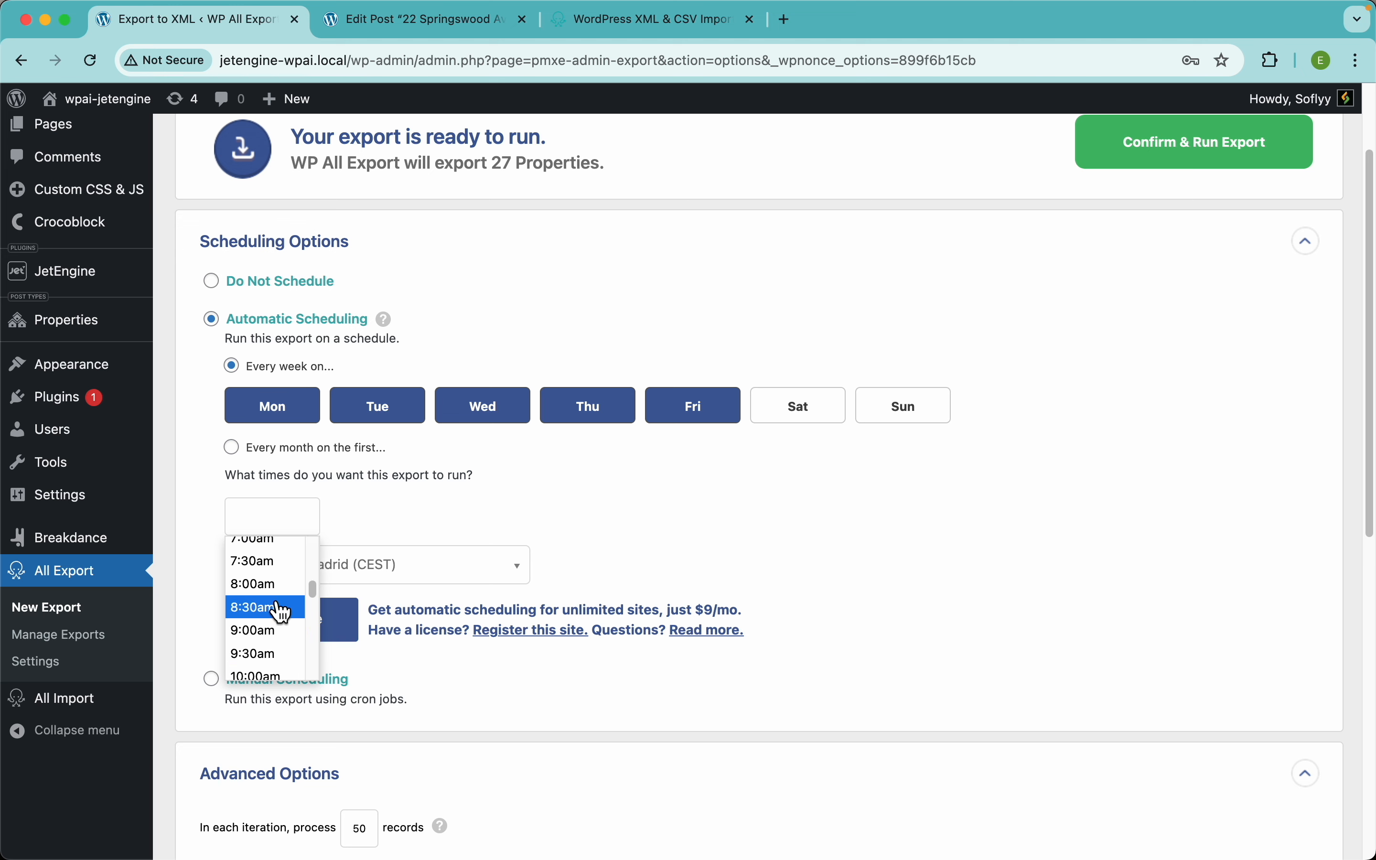
pyautogui.click(277, 608)
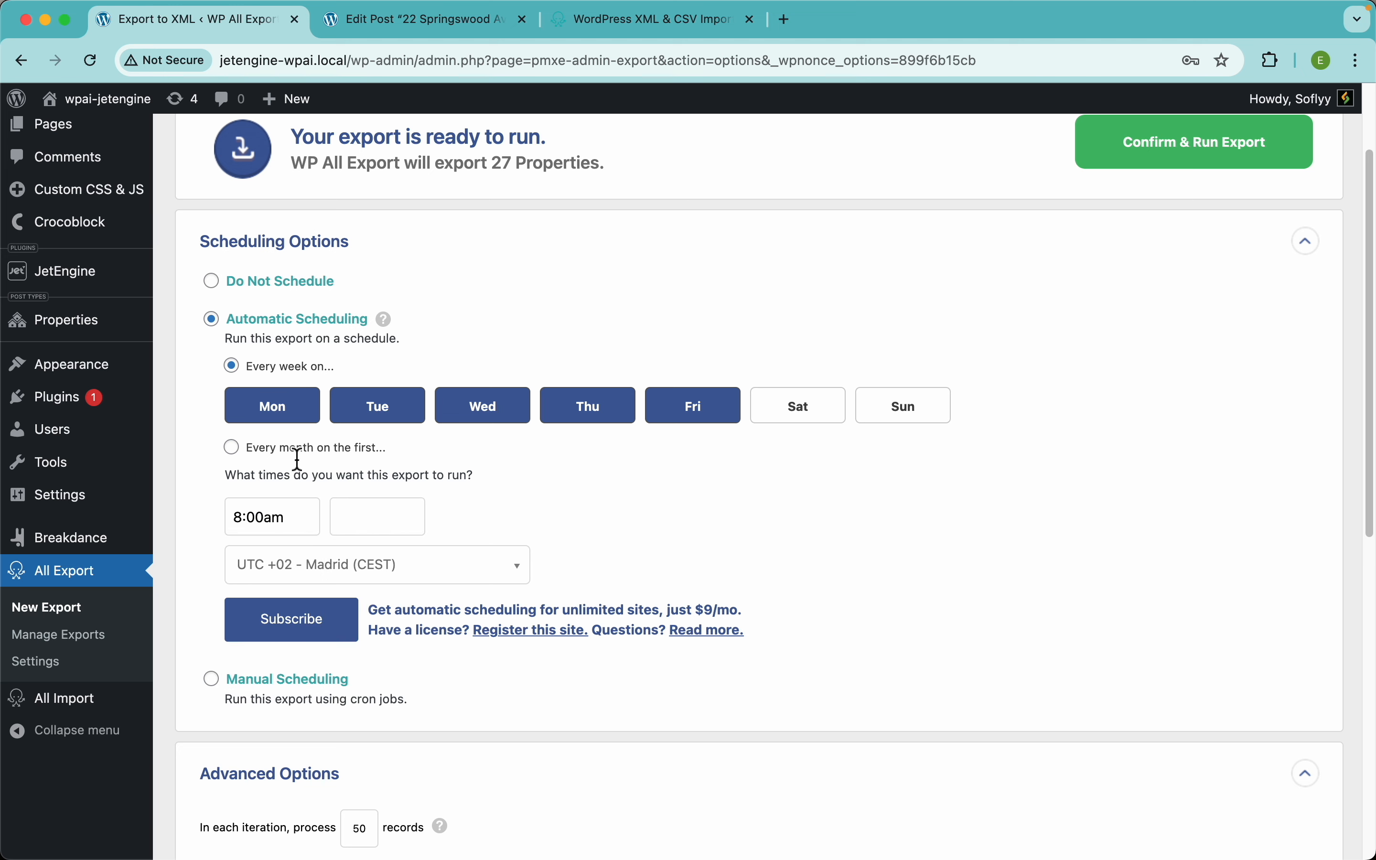
pyautogui.click(291, 687)
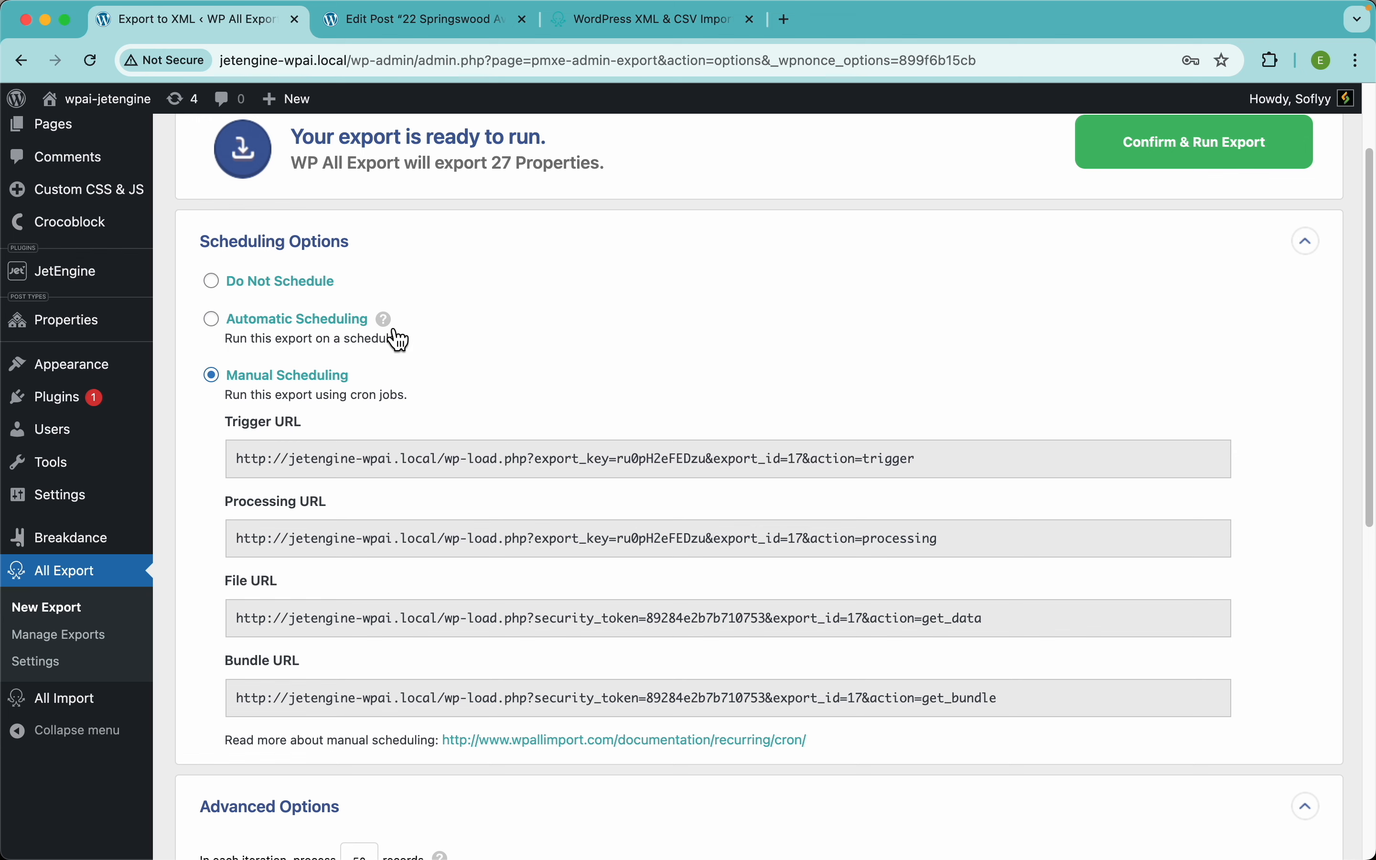
# Step: Select Do Not Schedule, collapse Scheduling Options, and review the 50-records, BOM-included advanced settings
pyautogui.scroll(-3, 624, 376)
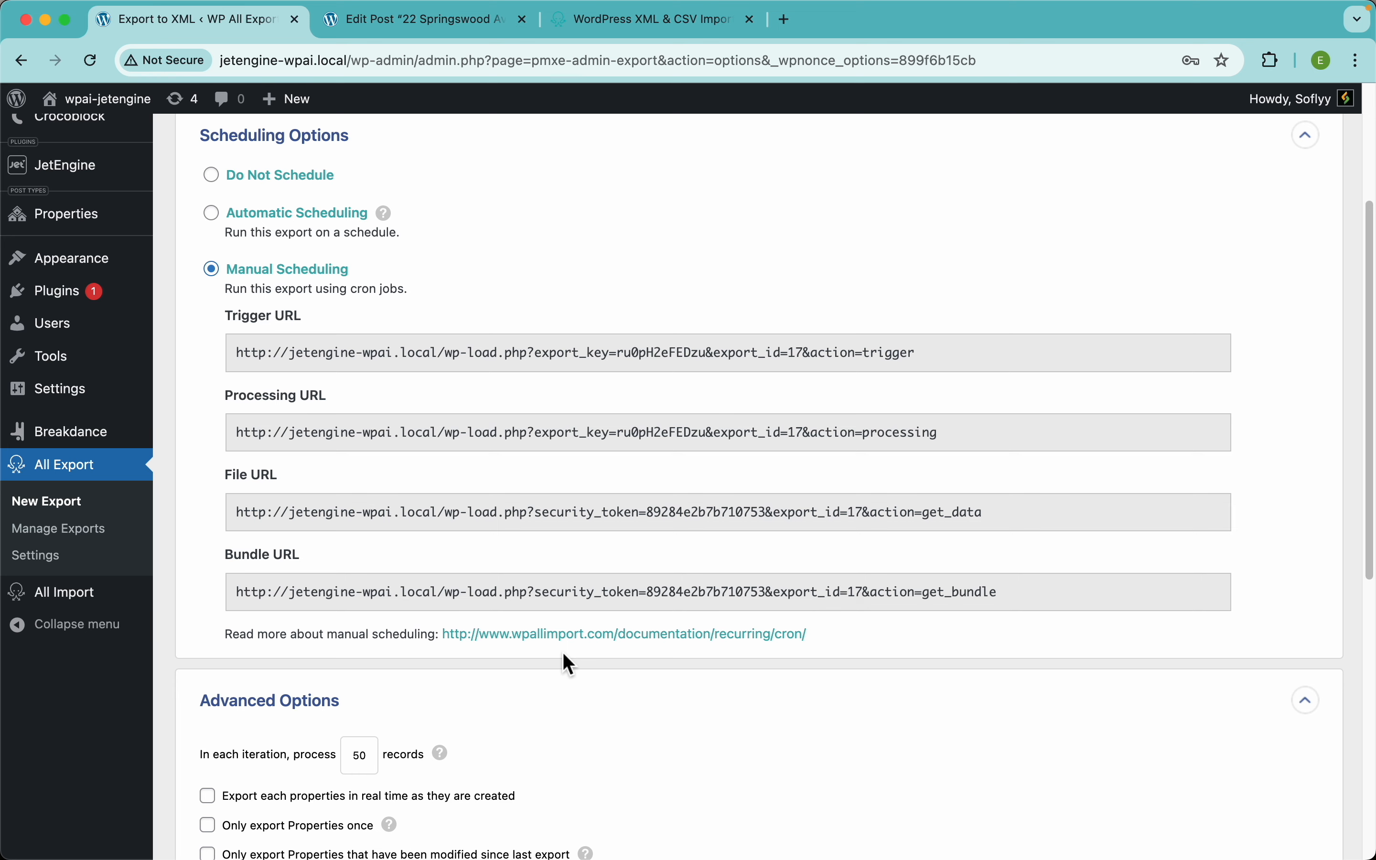
pyautogui.scroll(-5, 497, 651)
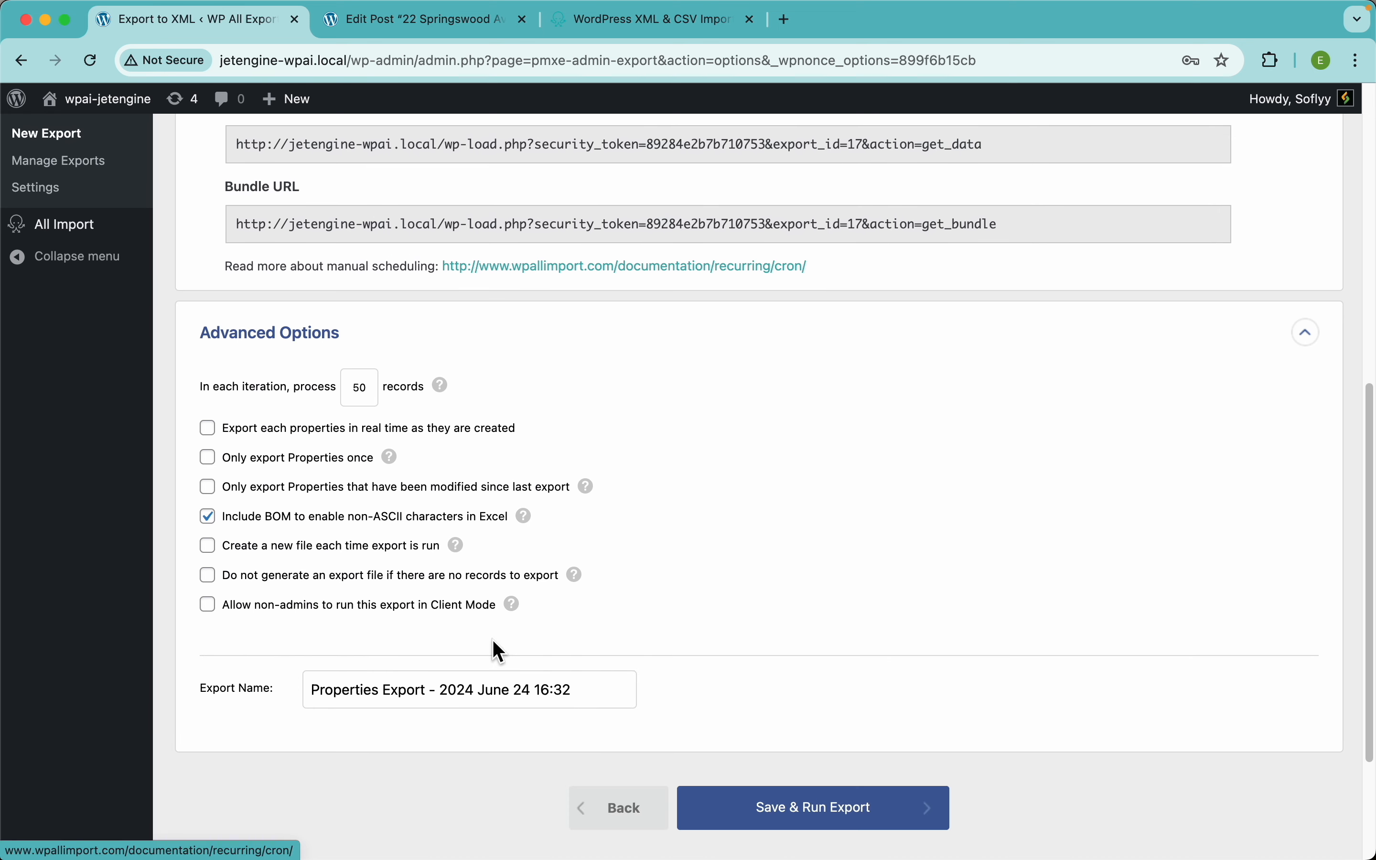
pyautogui.scroll(6, 261, 347)
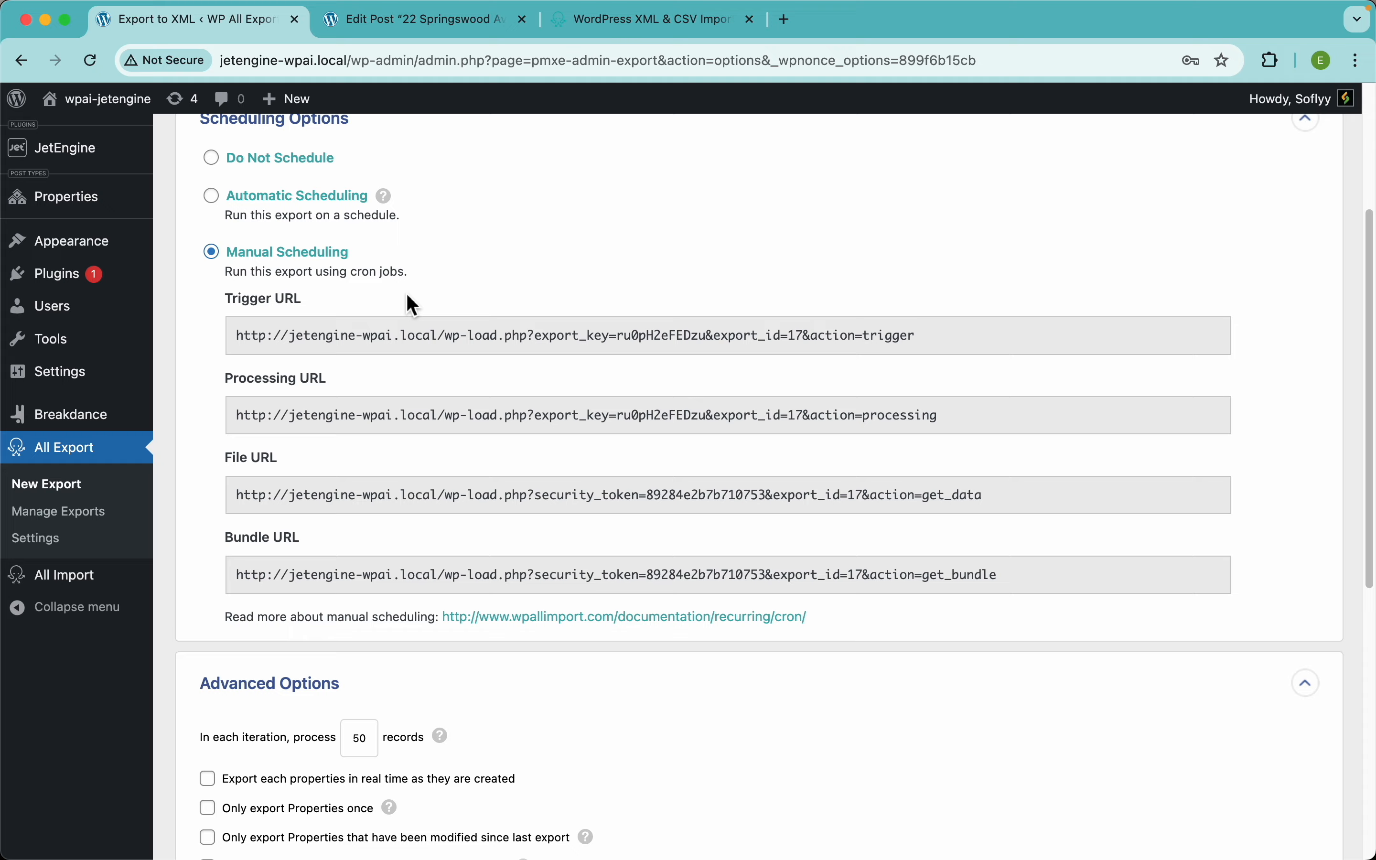
pyautogui.click(264, 216)
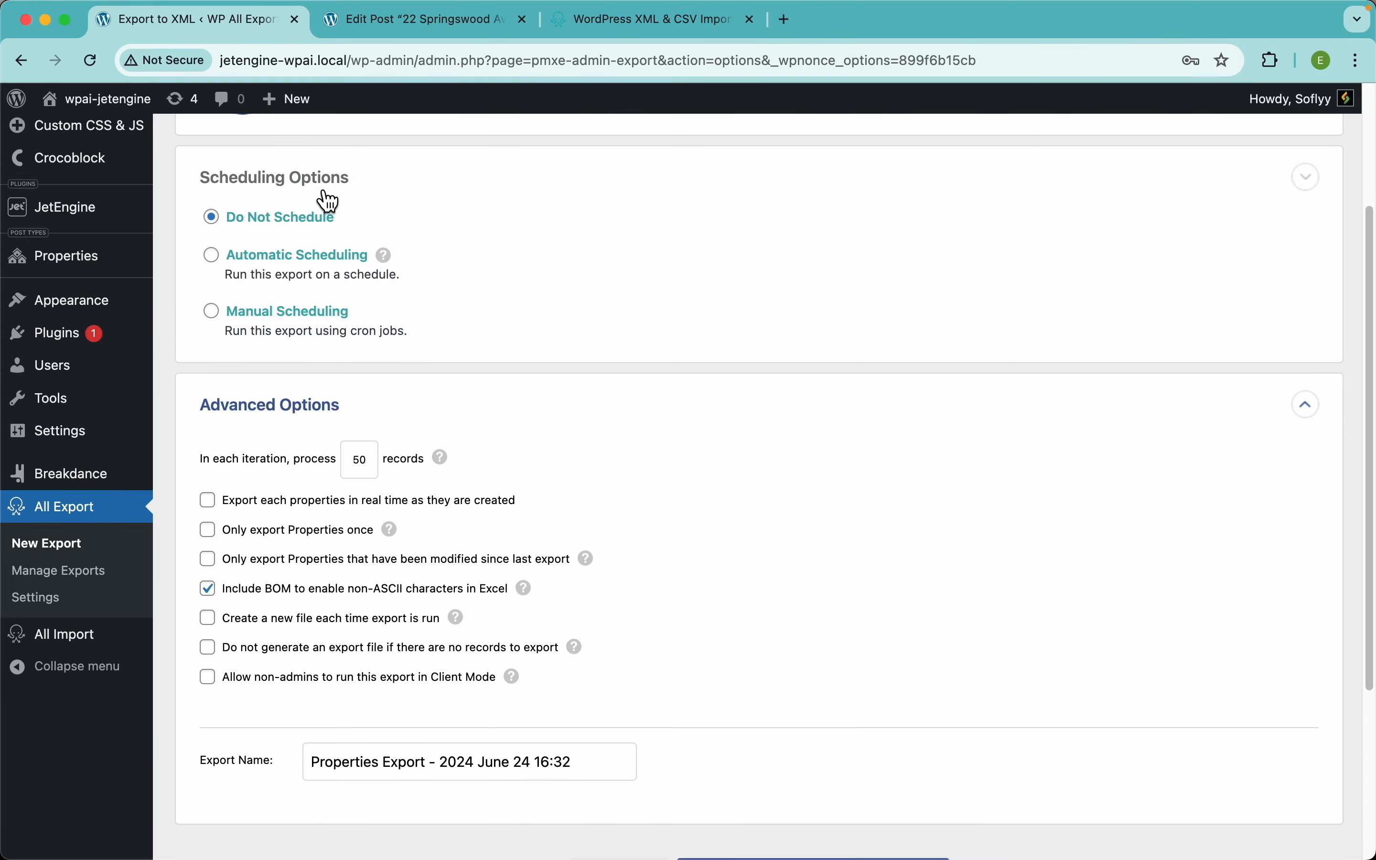
pyautogui.click(282, 187)
pyautogui.scroll(-1, 341, 370)
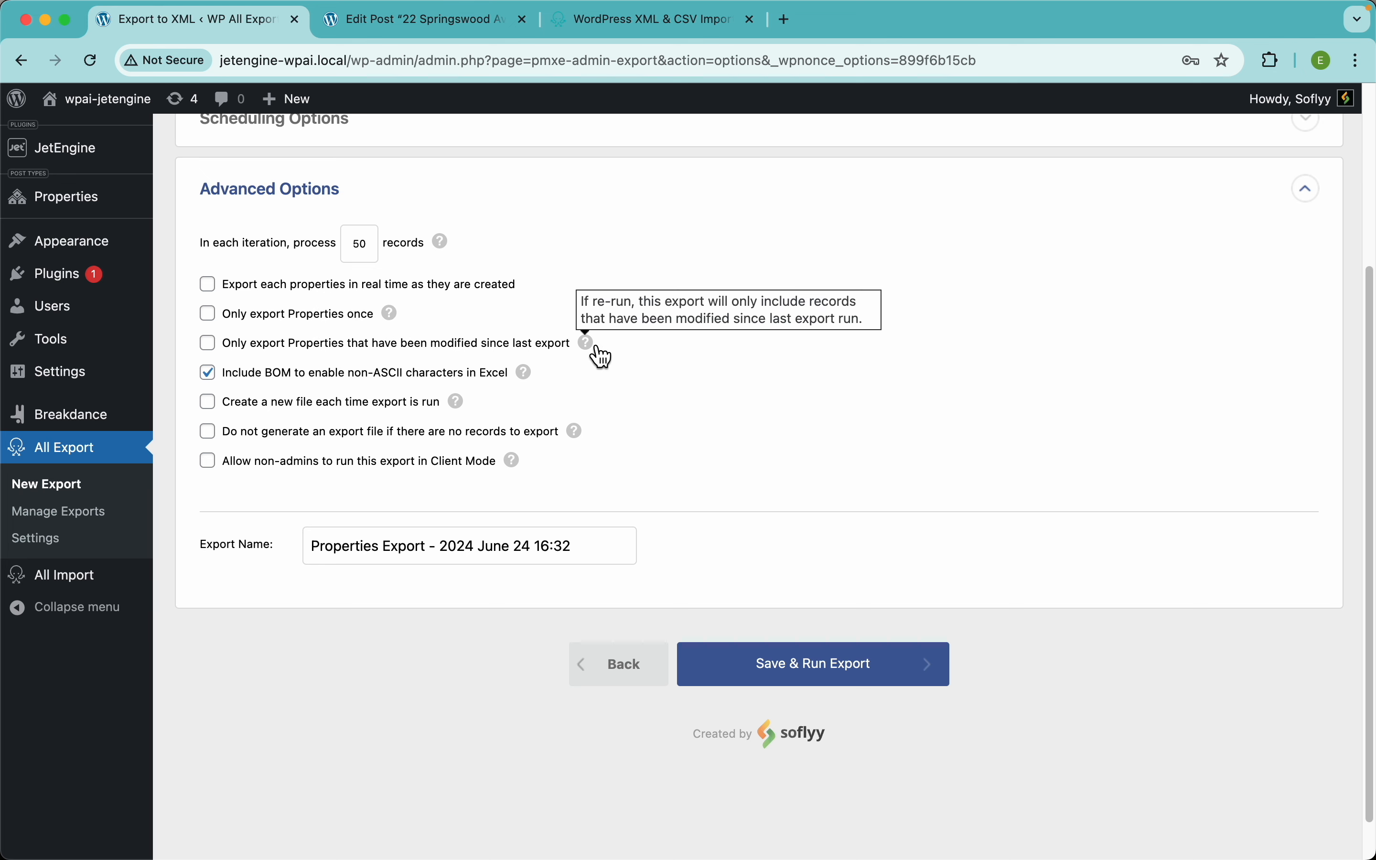
pyautogui.moveTo(532, 379)
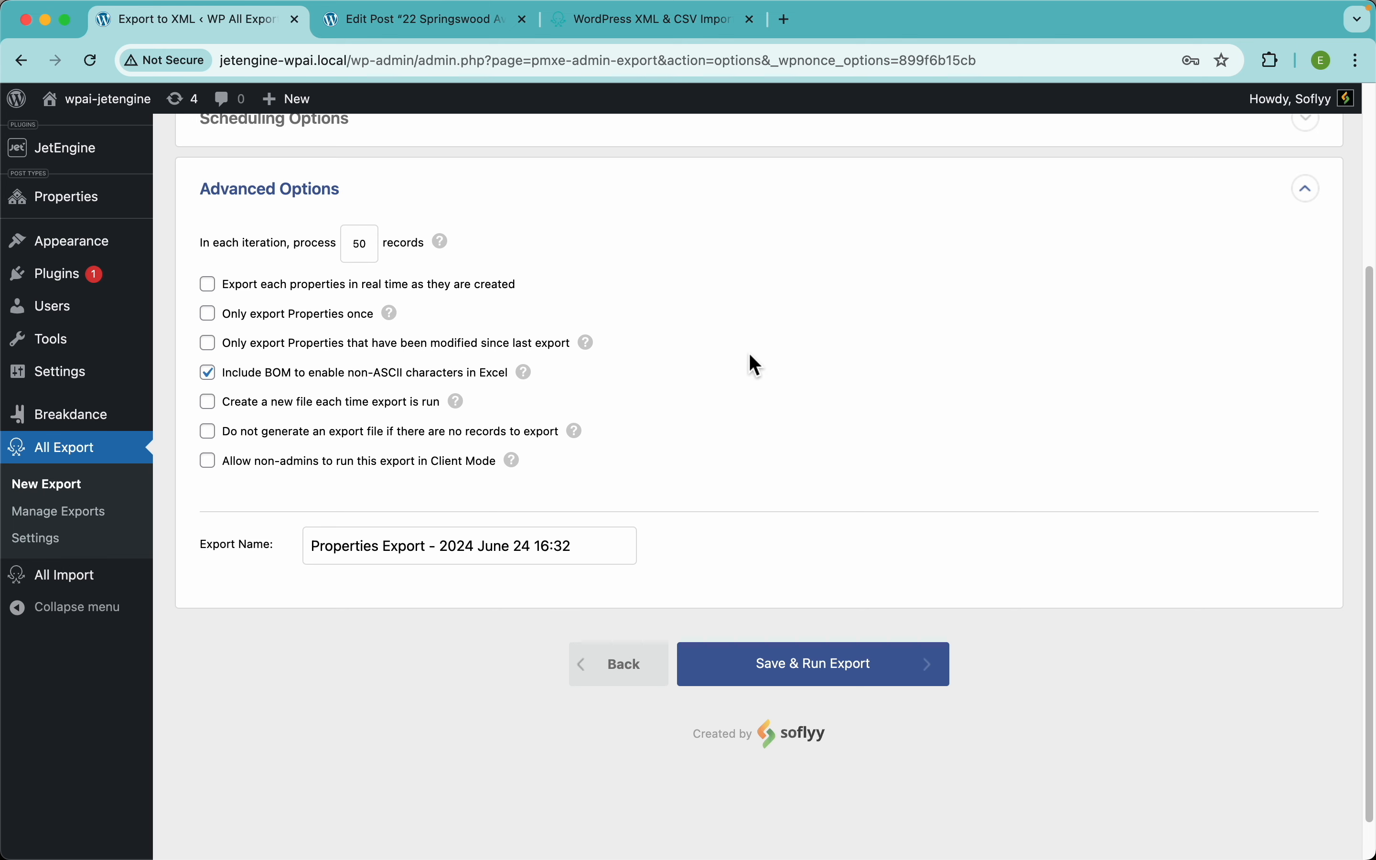
pyautogui.scroll(5, 750, 362)
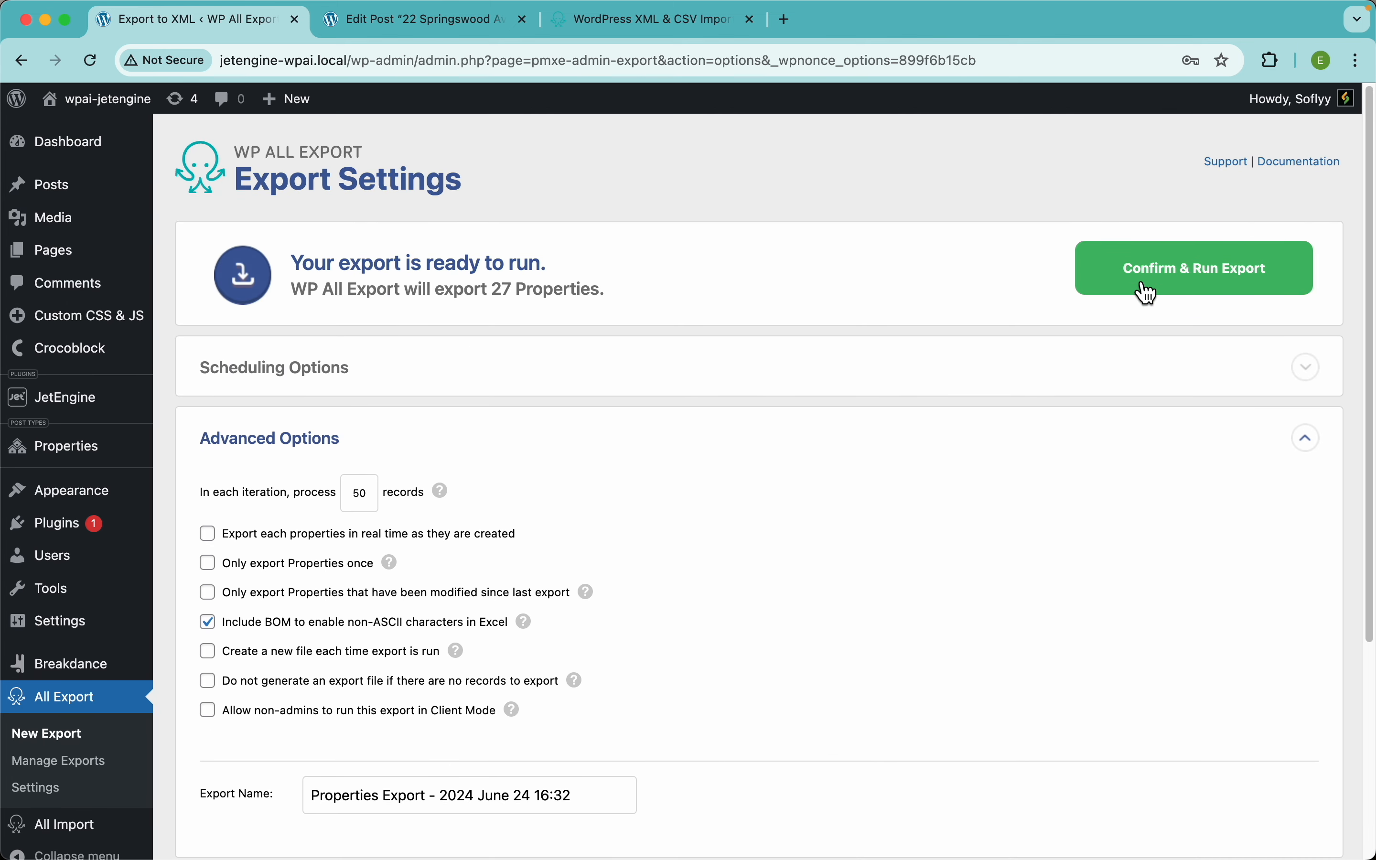
# Step: Run the export of all 27 Properties and generate a secure URL for the file
pyautogui.click(1239, 292)
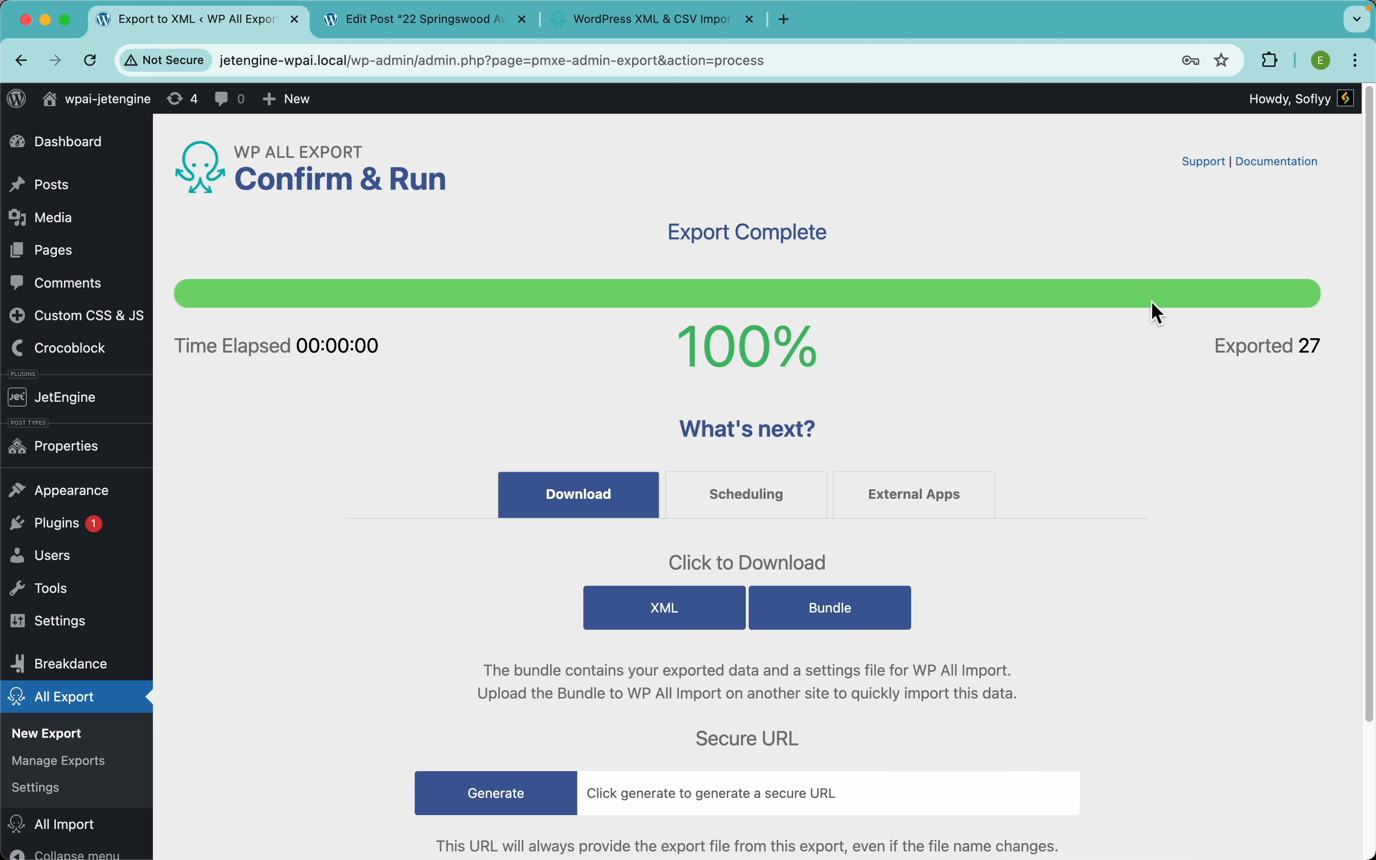
pyautogui.scroll(-3, 907, 345)
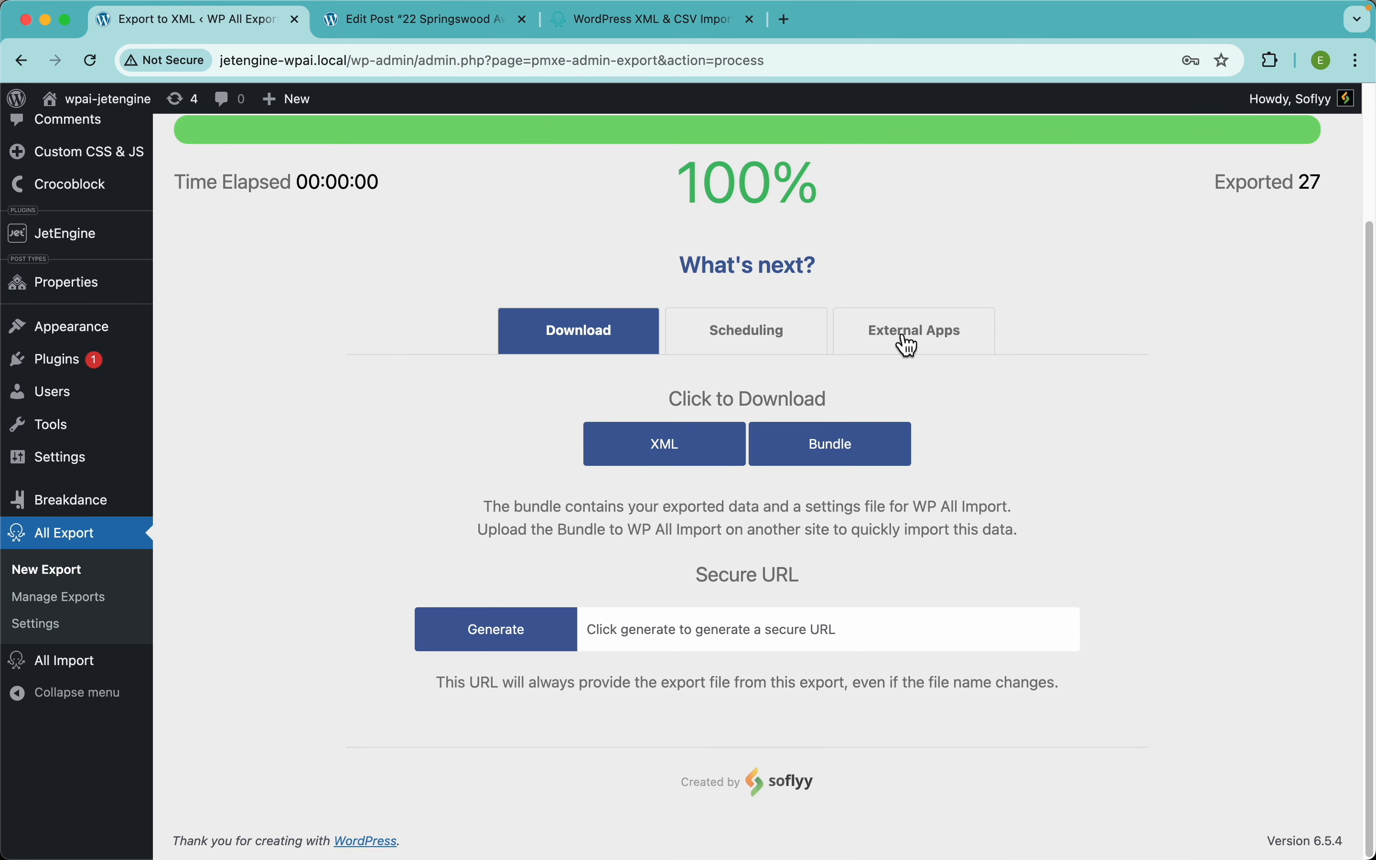
pyautogui.click(503, 629)
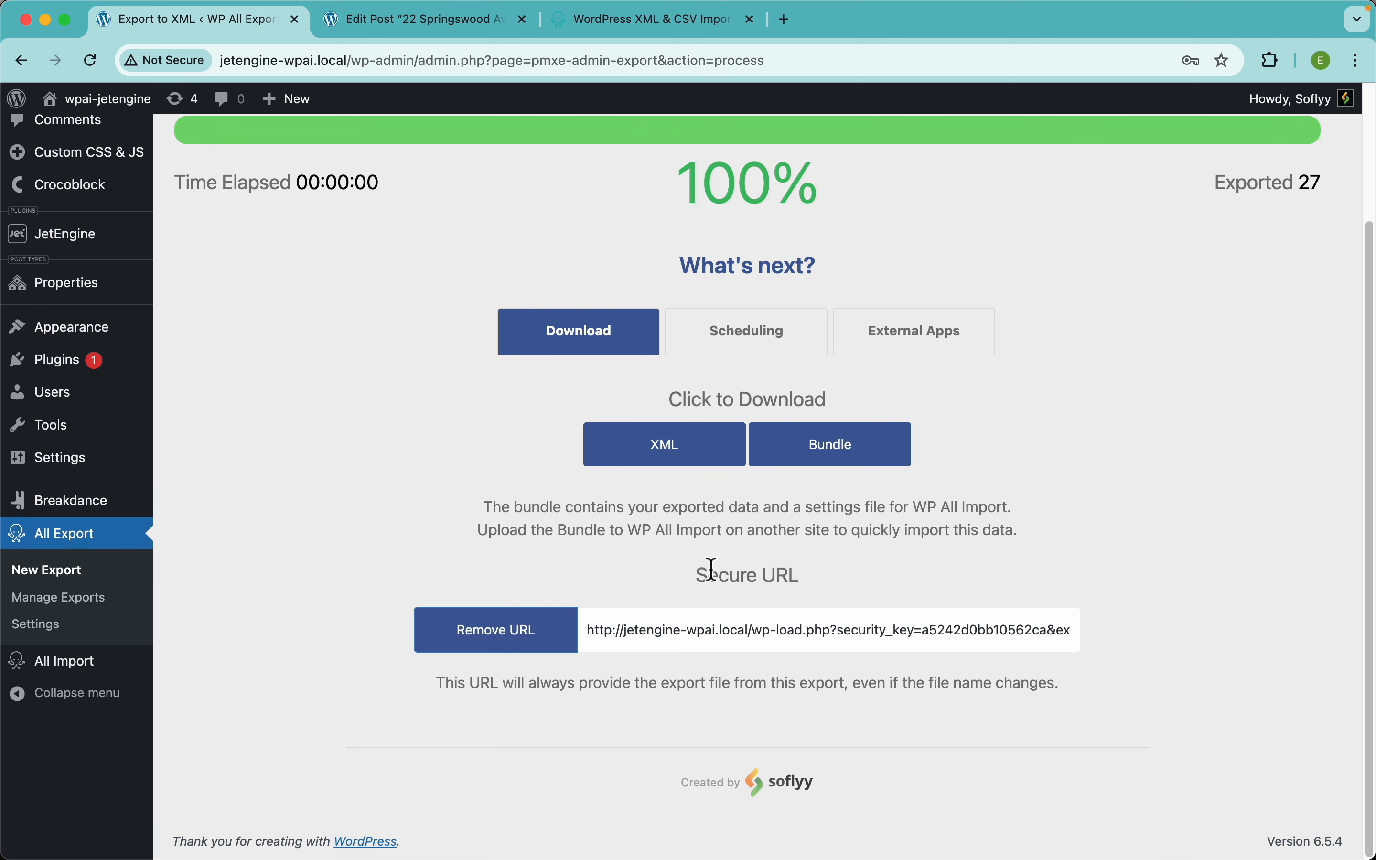
# Step: Copy the secure URL and load the XML feed in a new browser tab
pyautogui.doubleClick(694, 632)
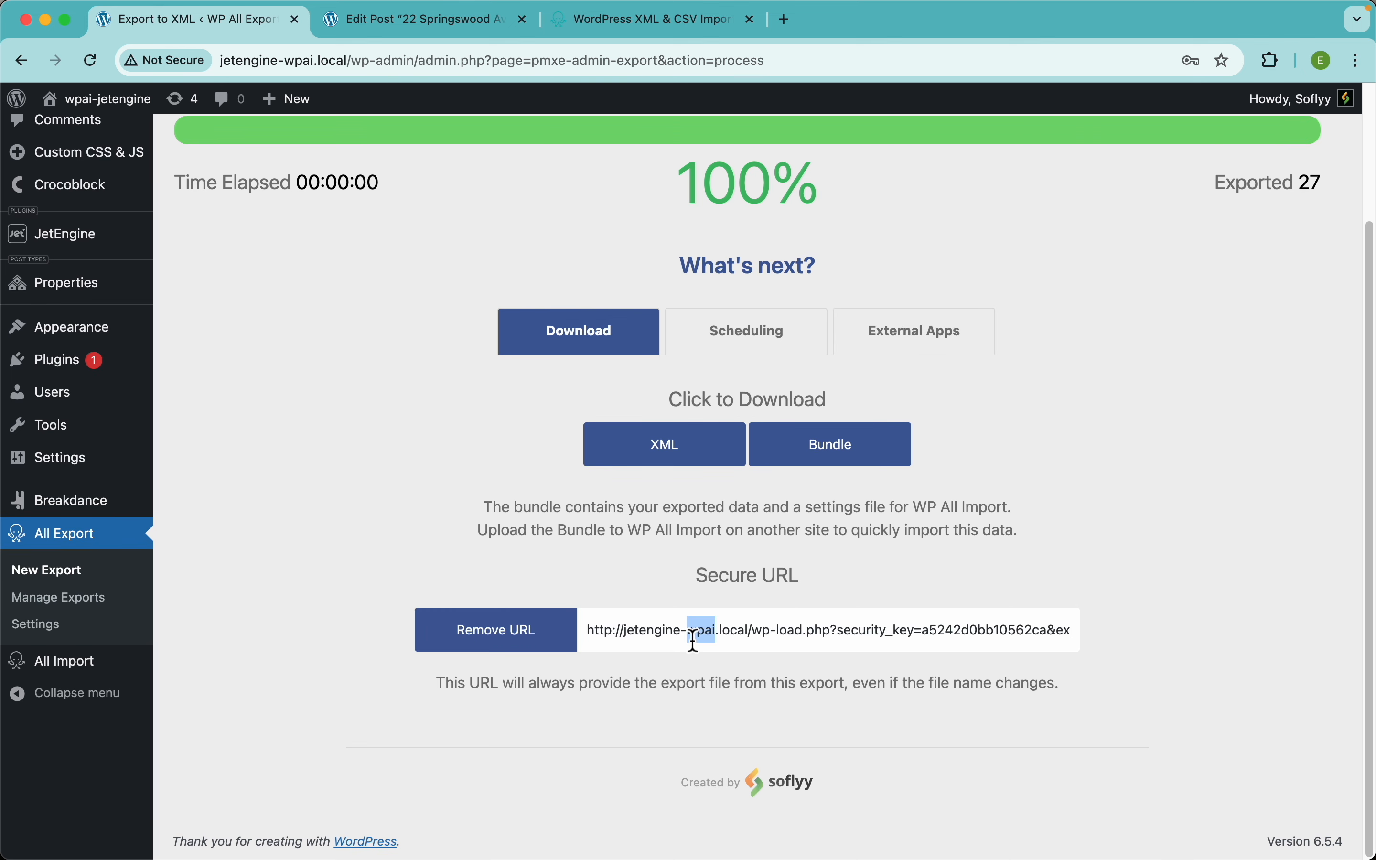
pyautogui.click(694, 637)
pyautogui.tripleClick(694, 633)
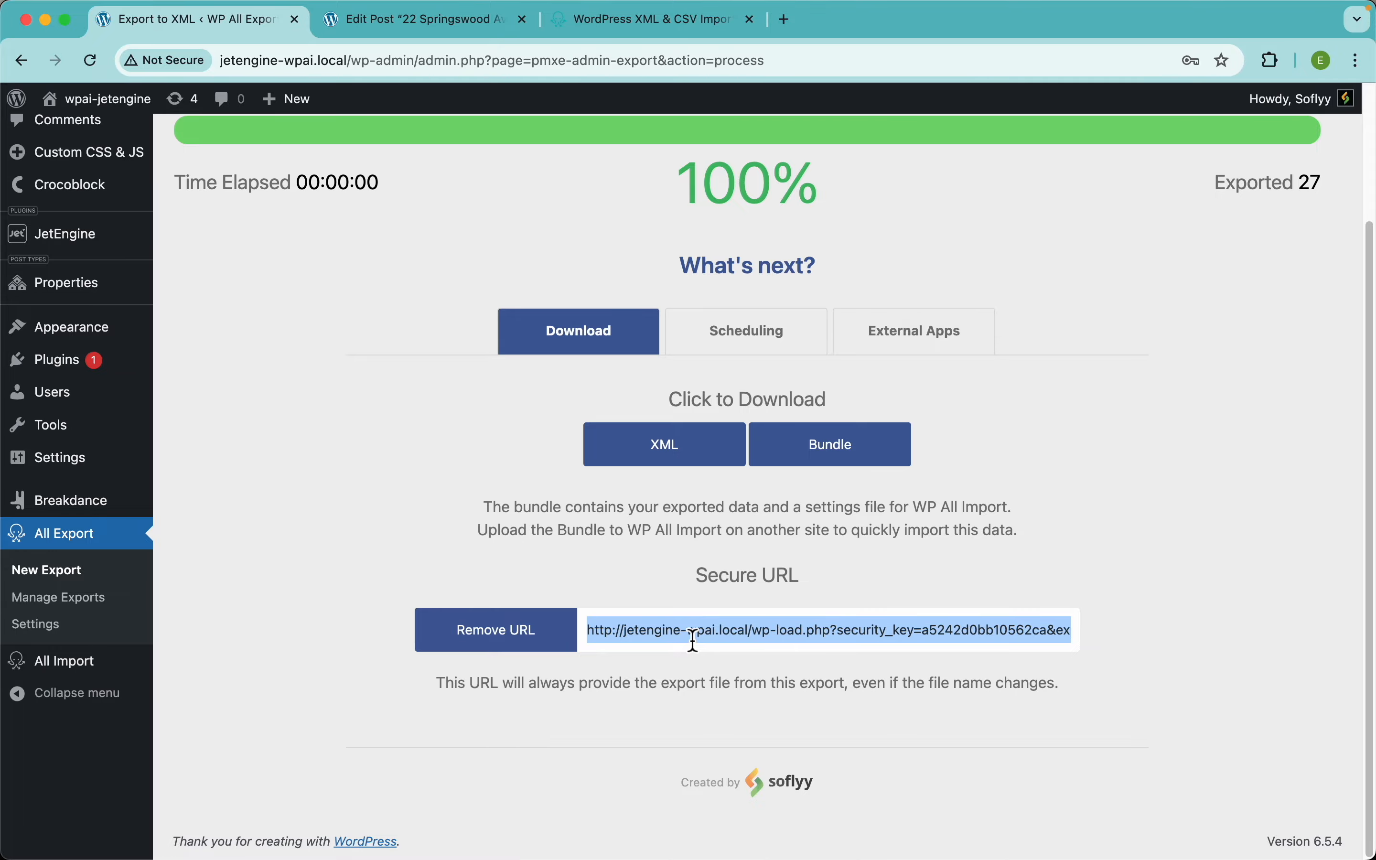
pyautogui.press('super+c')
pyautogui.press('super+t')
pyautogui.press('super+v')
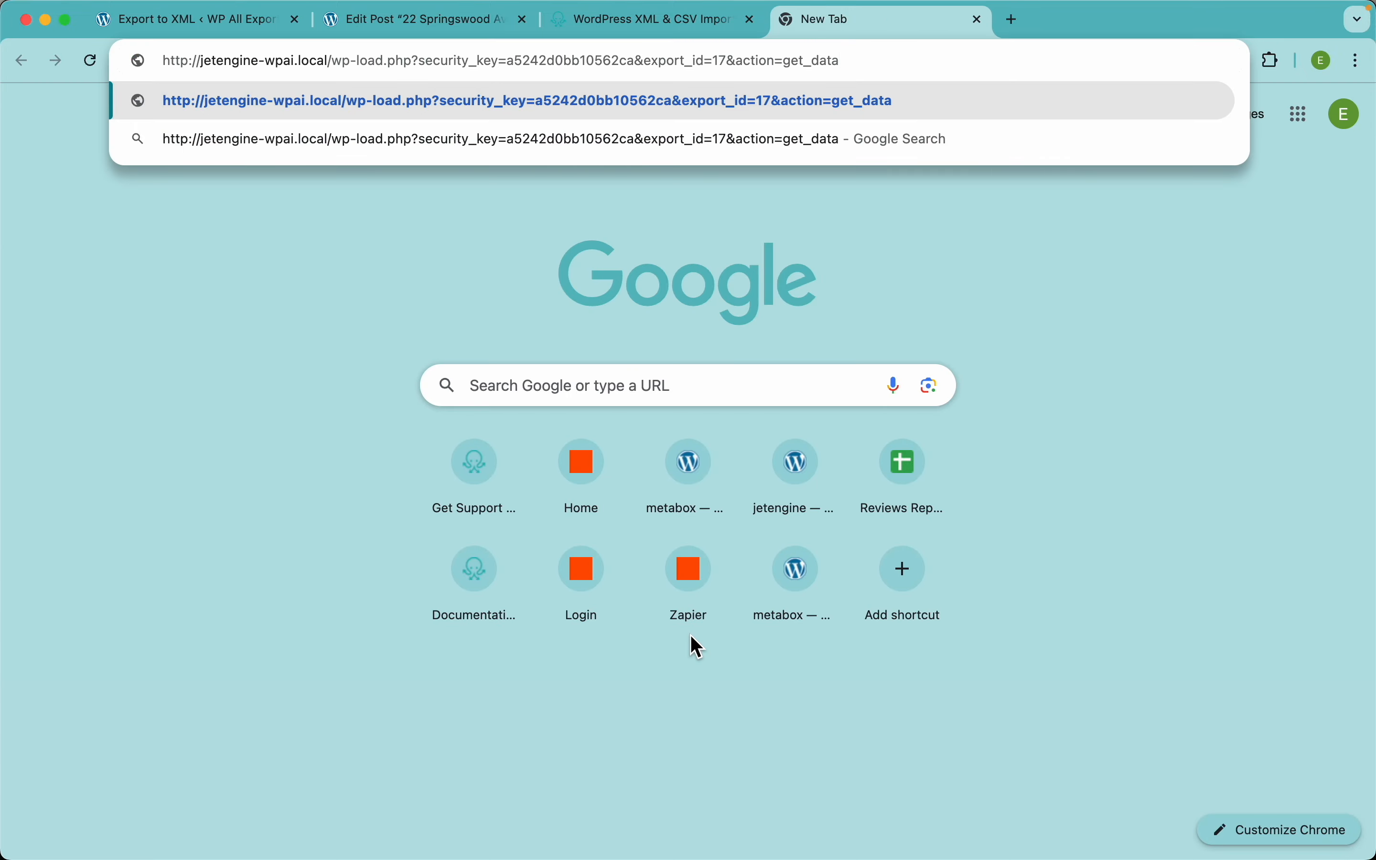
pyautogui.press('Return')
pyautogui.scroll(-10, 326, 550)
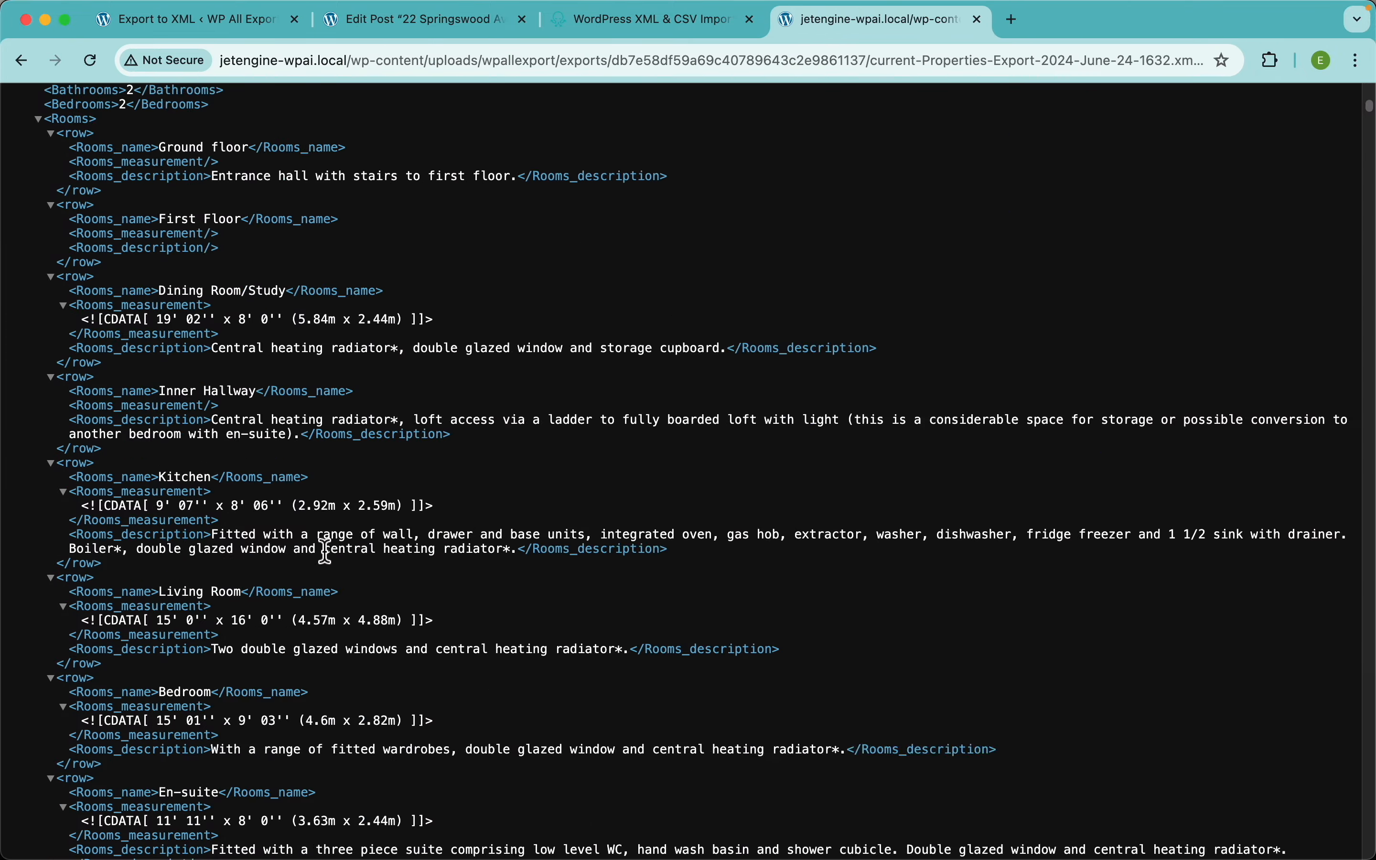
pyautogui.scroll(-5, 323, 547)
pyautogui.scroll(15, 324, 547)
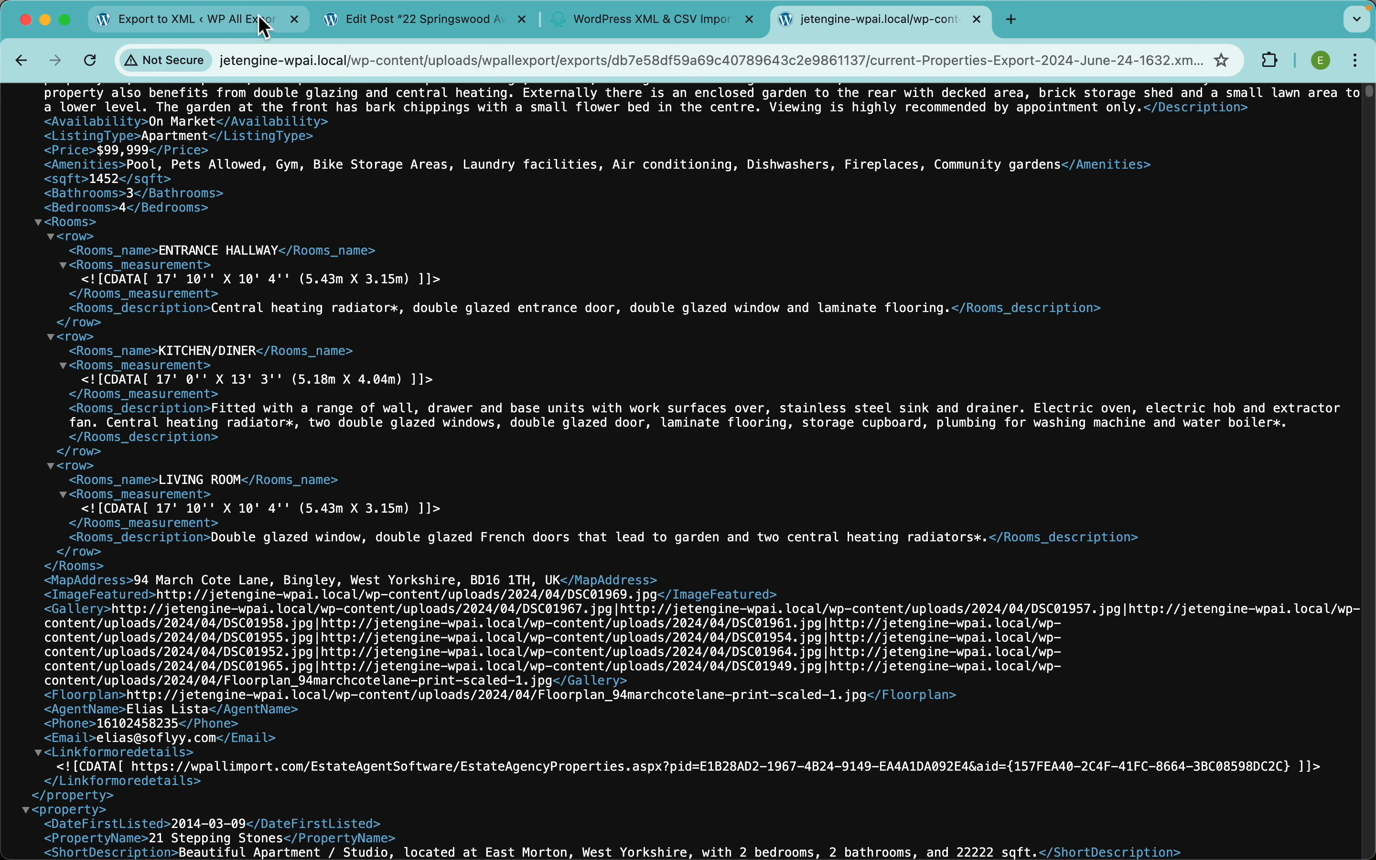
pyautogui.click(265, 26)
# Step: Show the finished export's Scheduling section, then its External Apps section offering Zapier
pyautogui.click(695, 496)
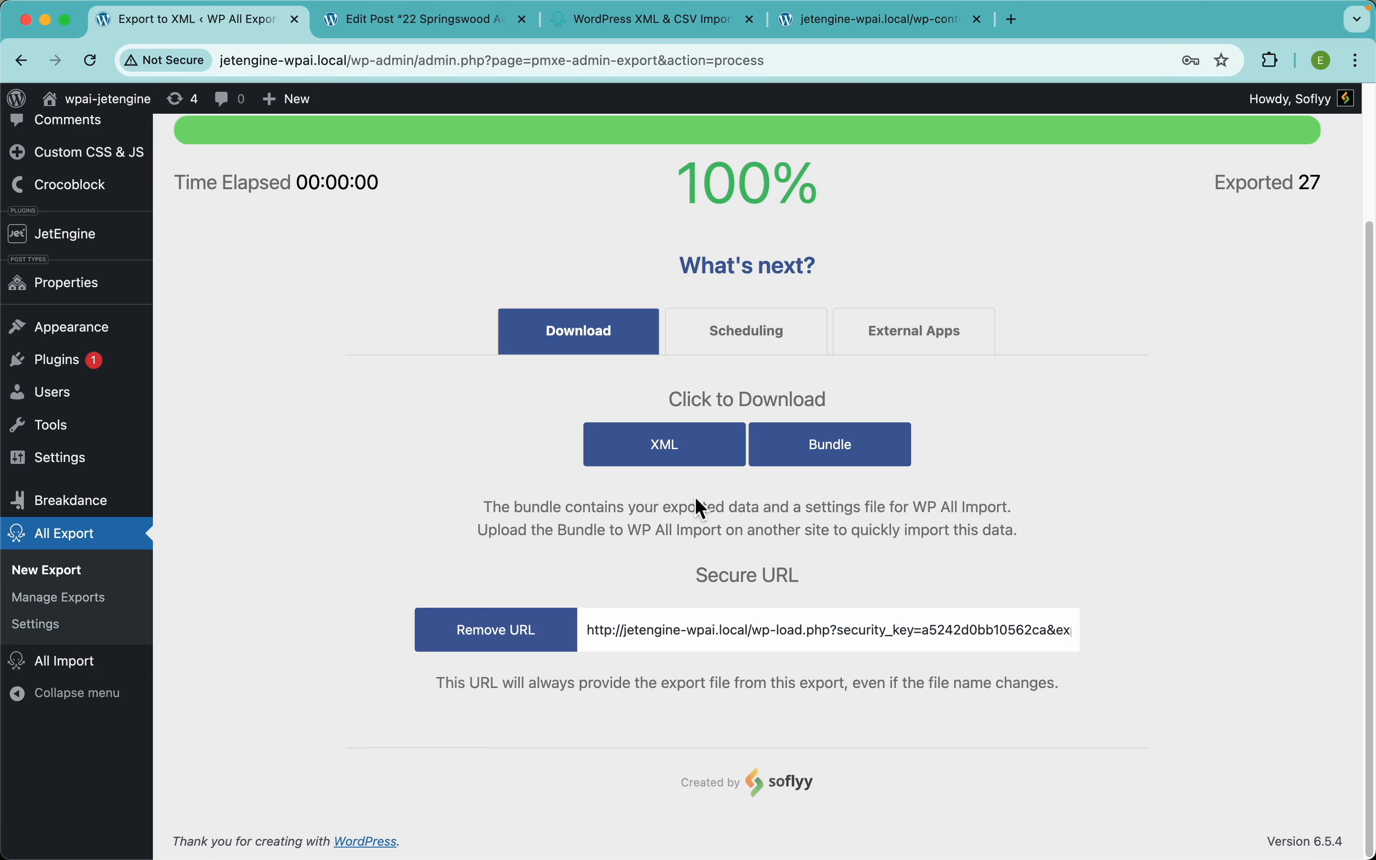
pyautogui.click(770, 348)
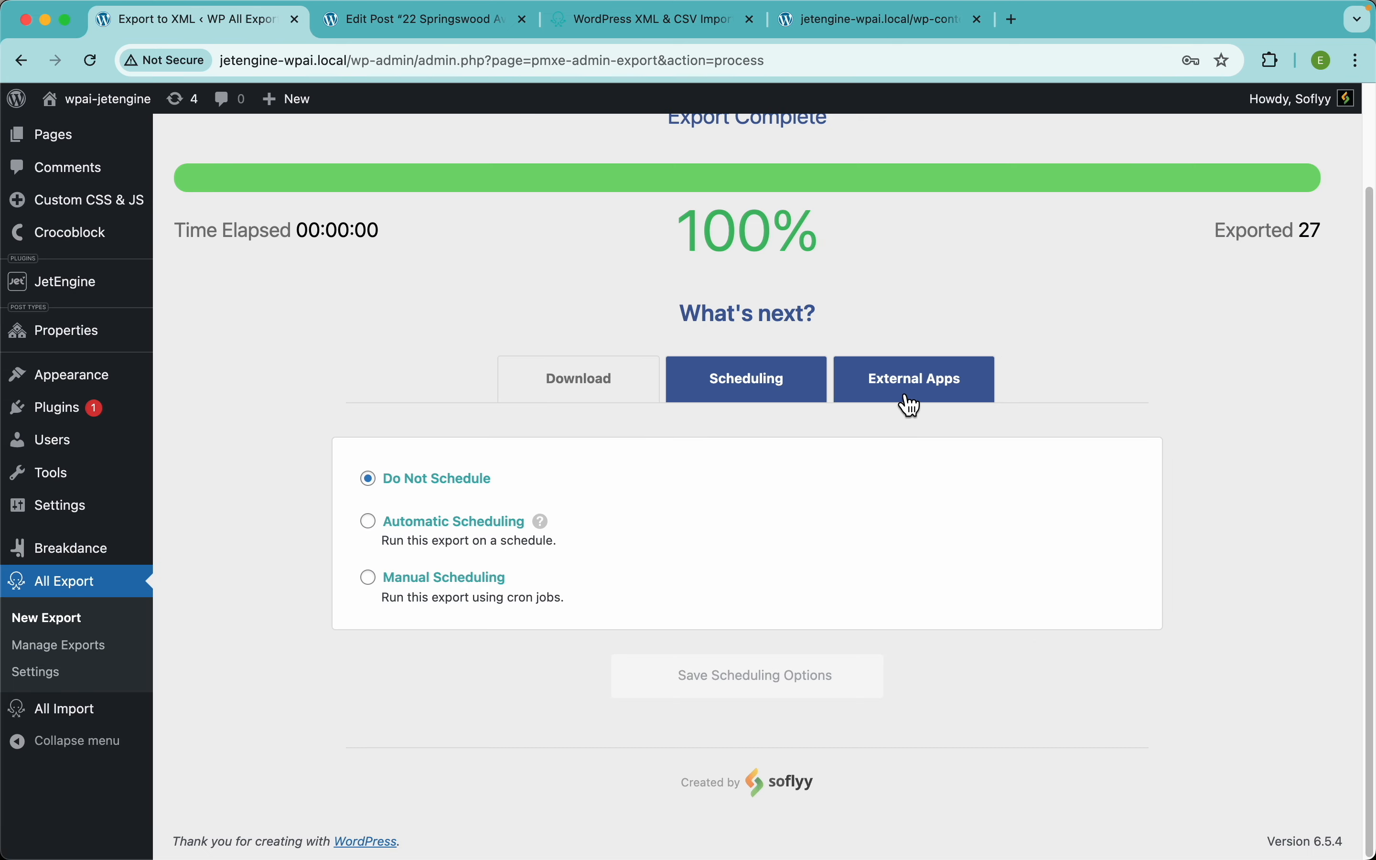
pyautogui.click(881, 387)
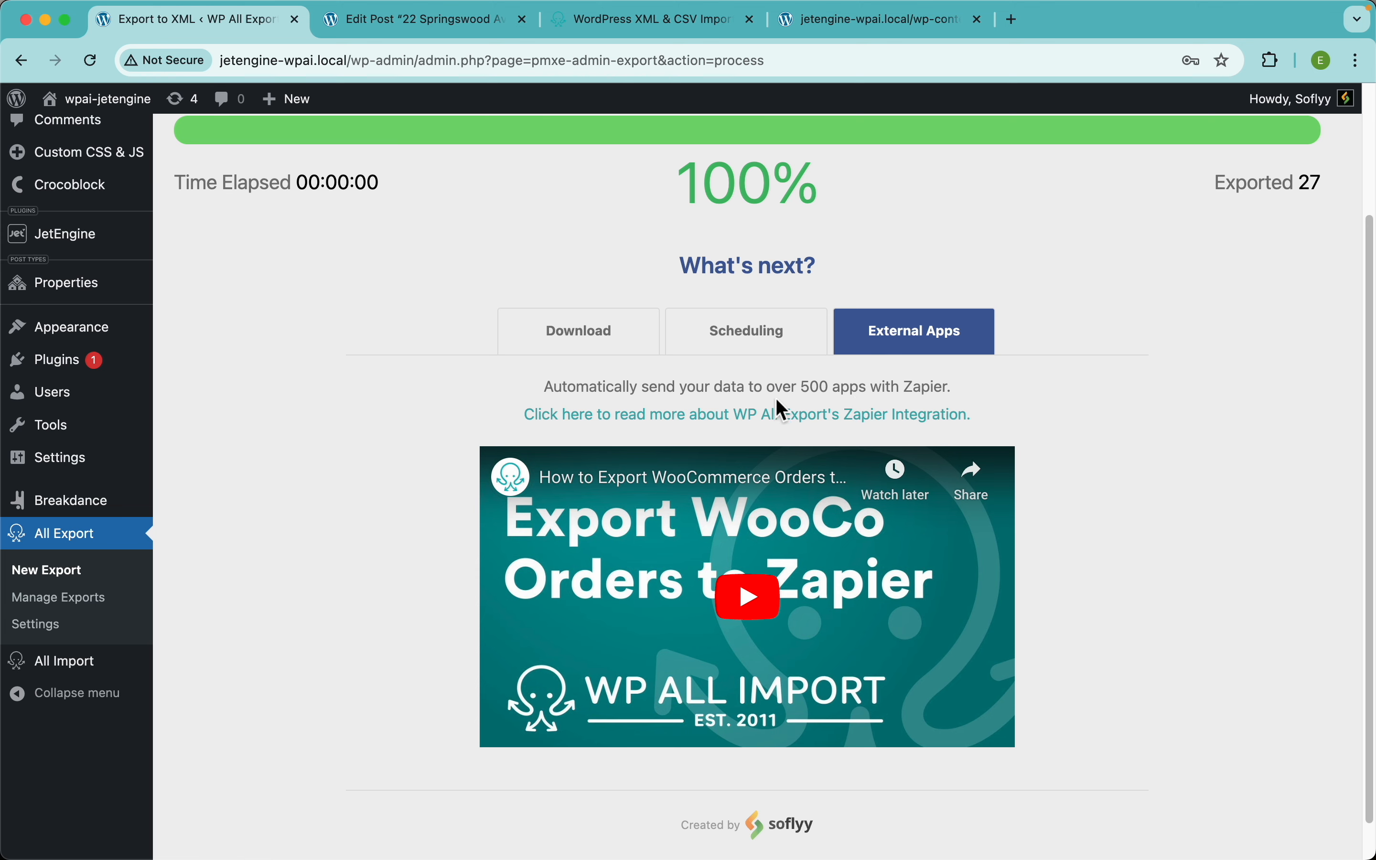
# Step: Browse Zapier's WP All Export Pro integrations page, then return to the export results
pyautogui.click(723, 415)
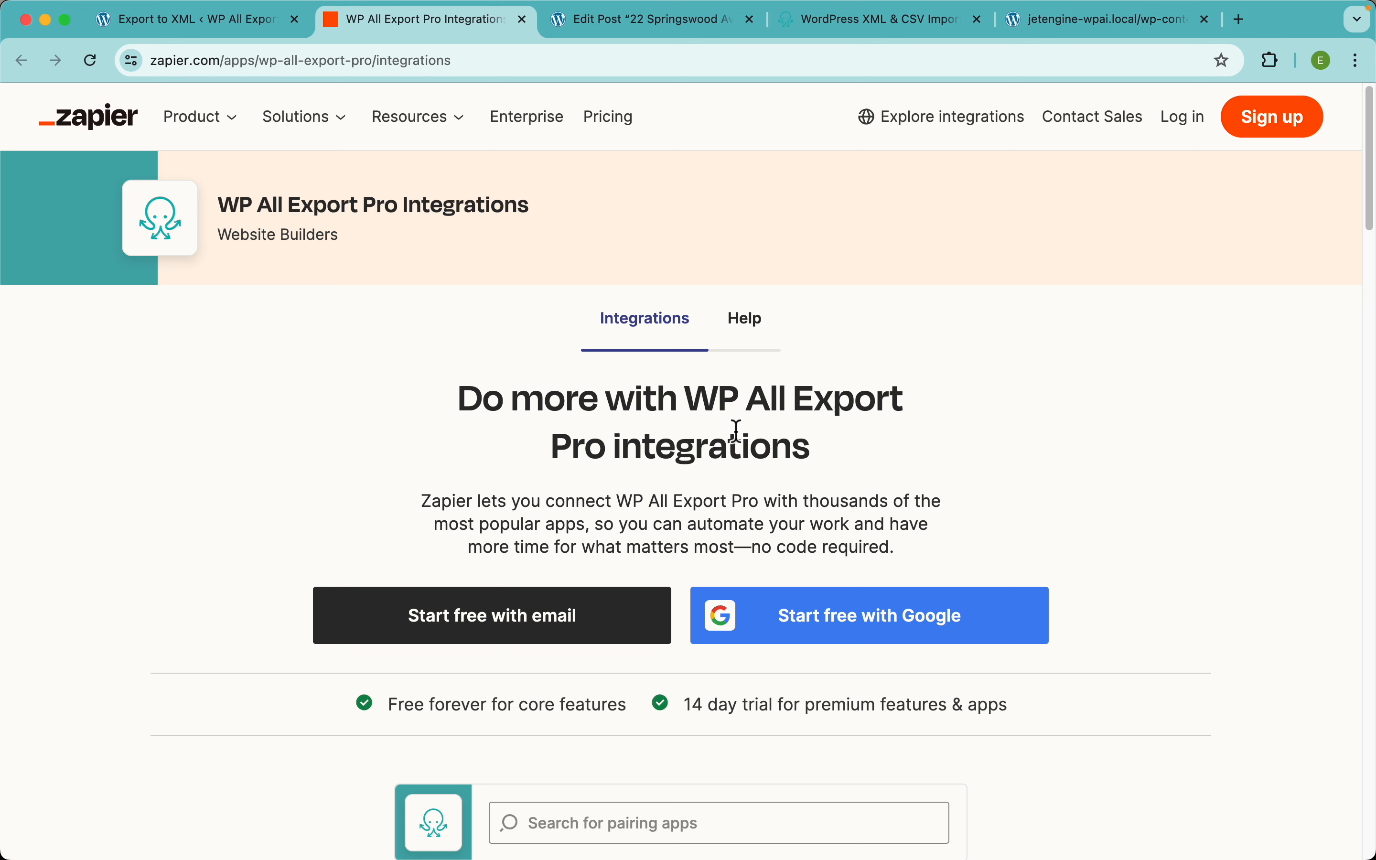
pyautogui.scroll(-10, 999, 478)
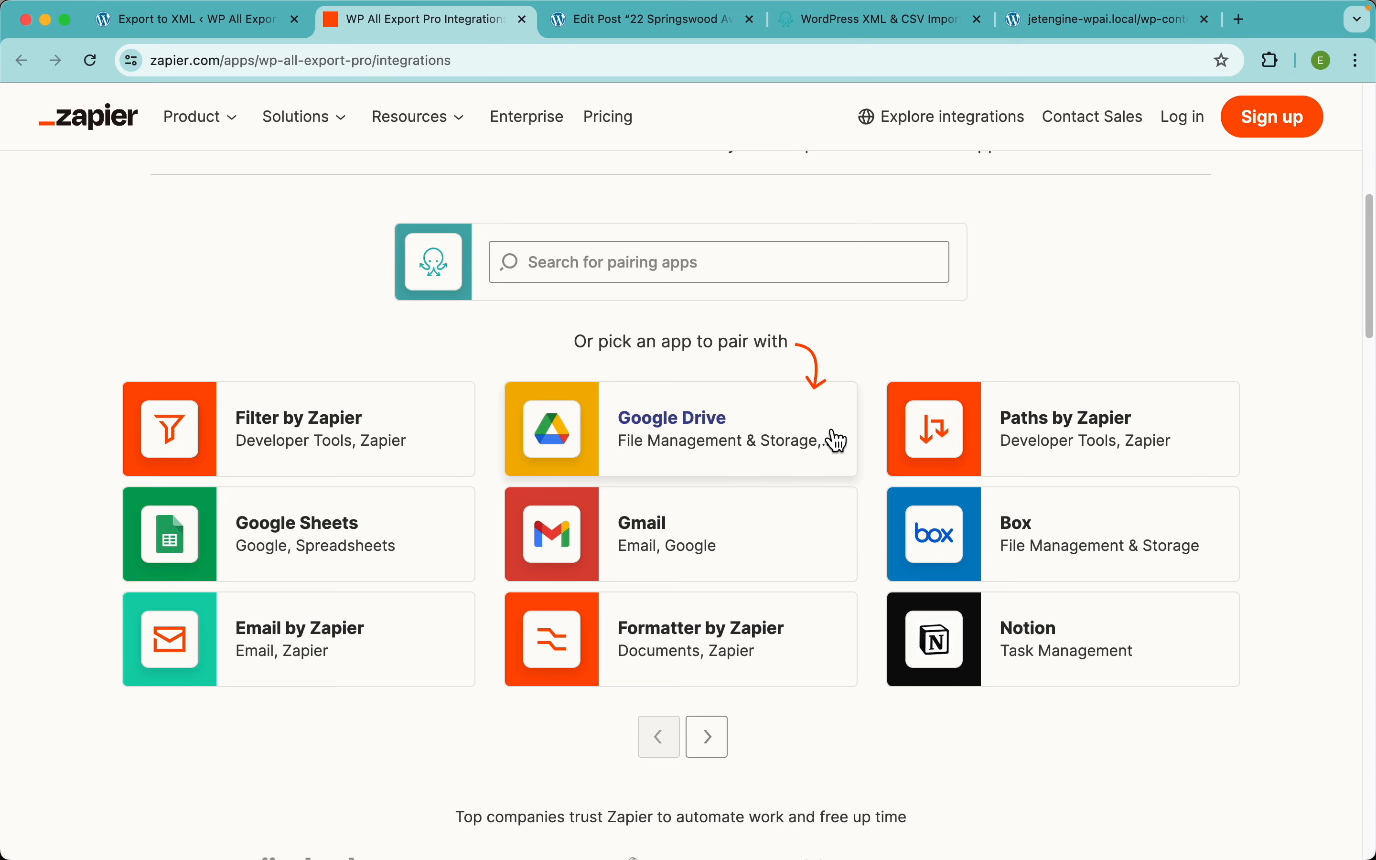
pyautogui.scroll(10, 765, 460)
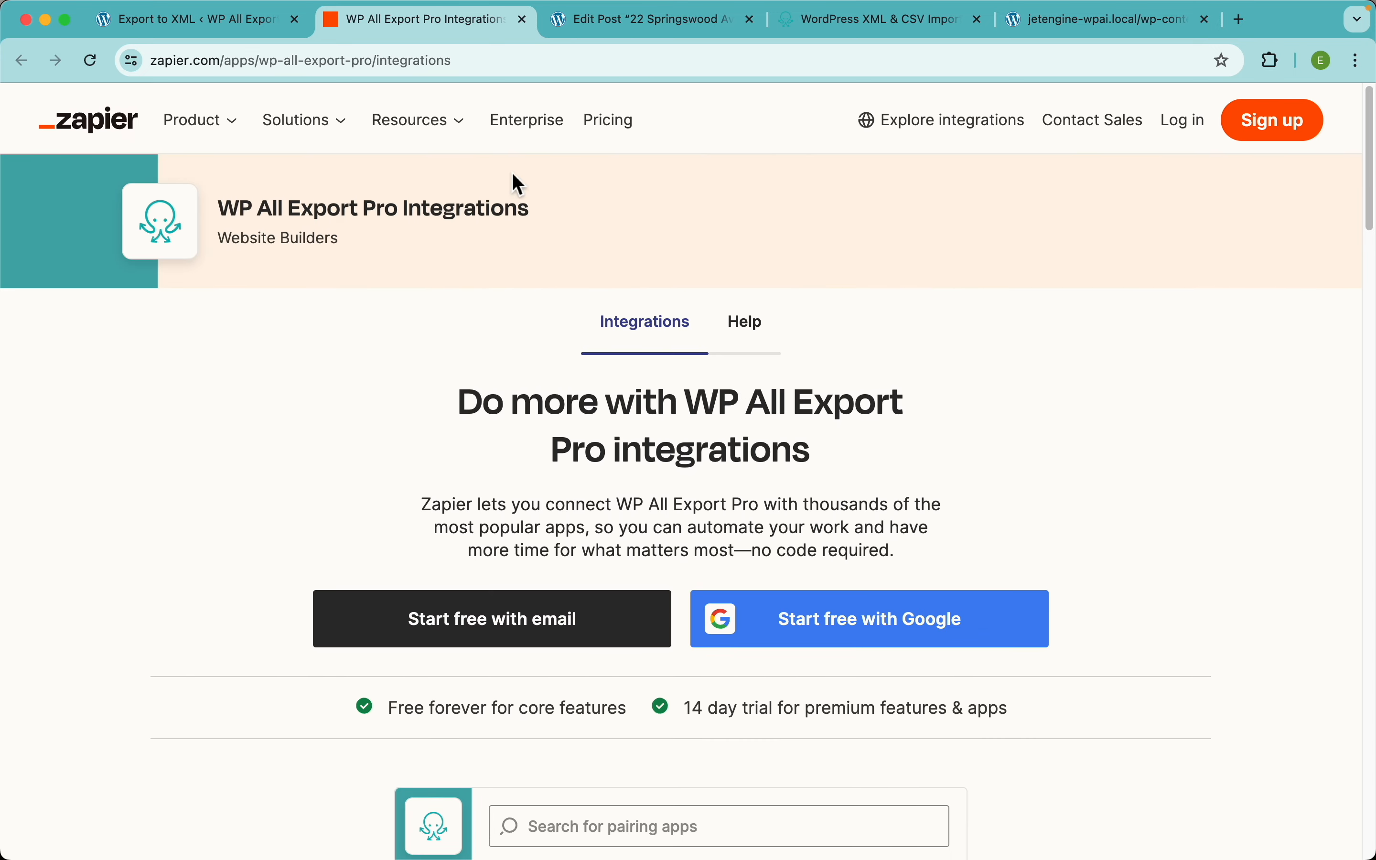
pyautogui.click(230, 22)
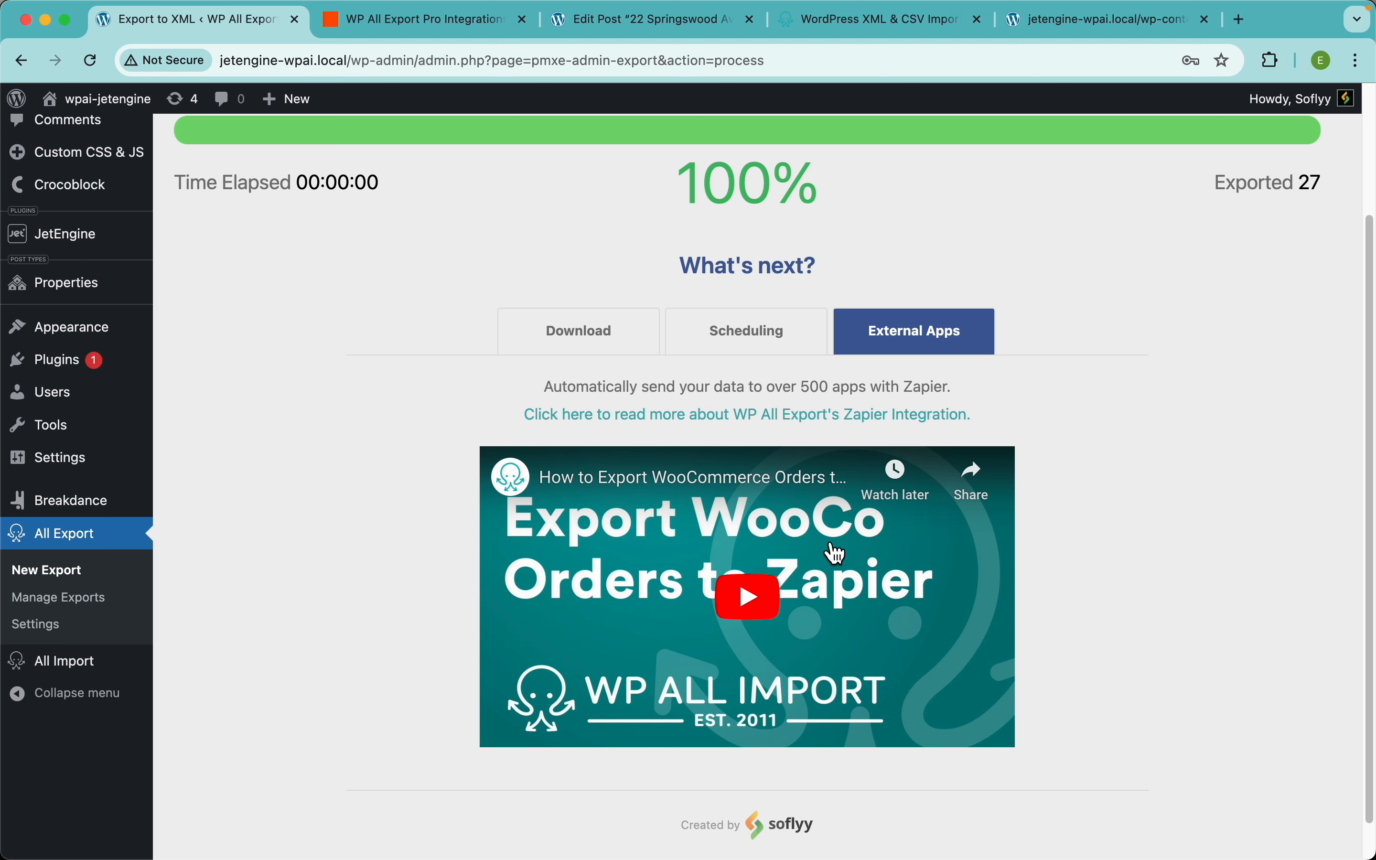
# Step: Download Properties-Export-2024-June-24-1632.xml and open it in Visual Studio Code
pyautogui.click(623, 329)
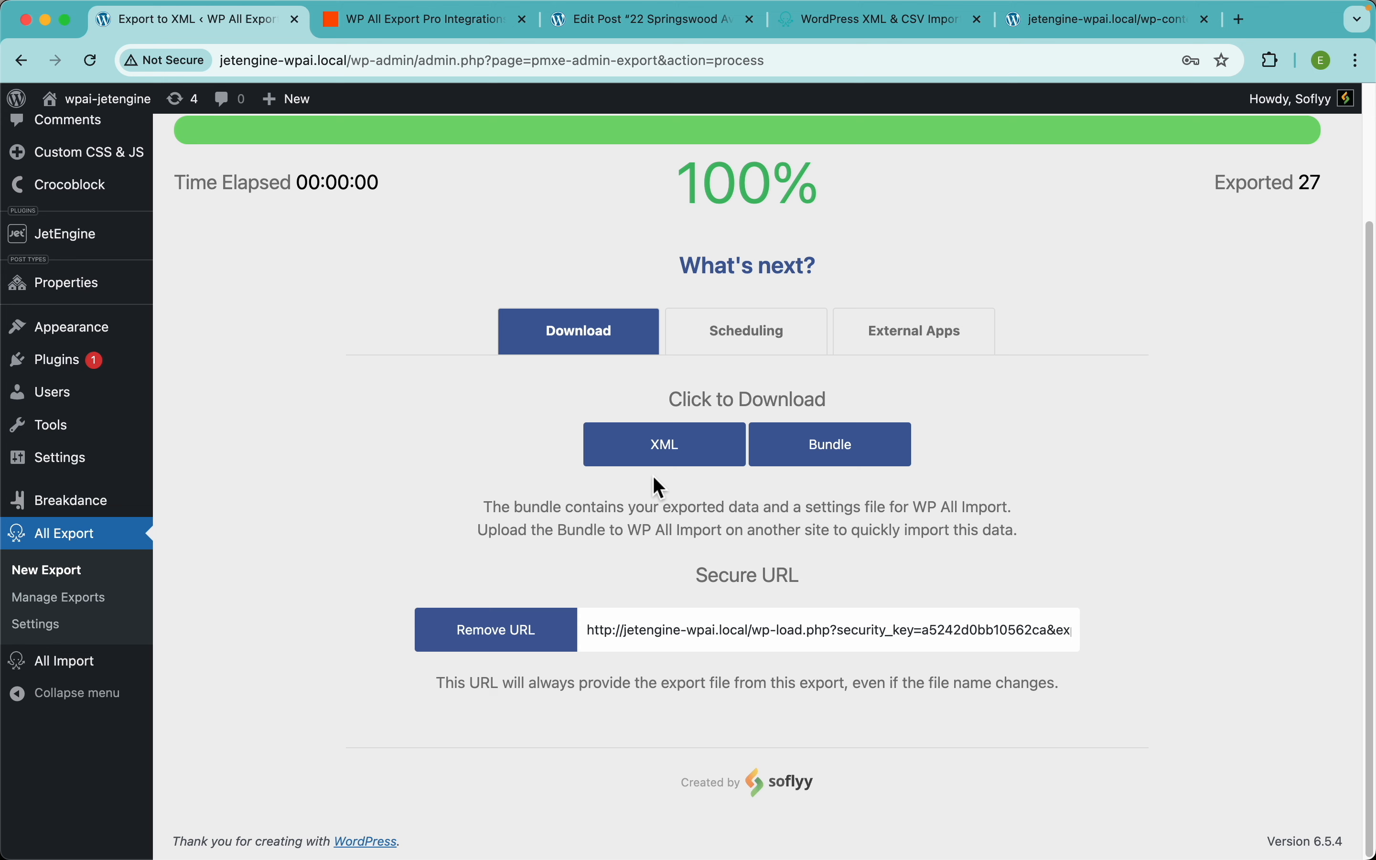
pyautogui.click(685, 463)
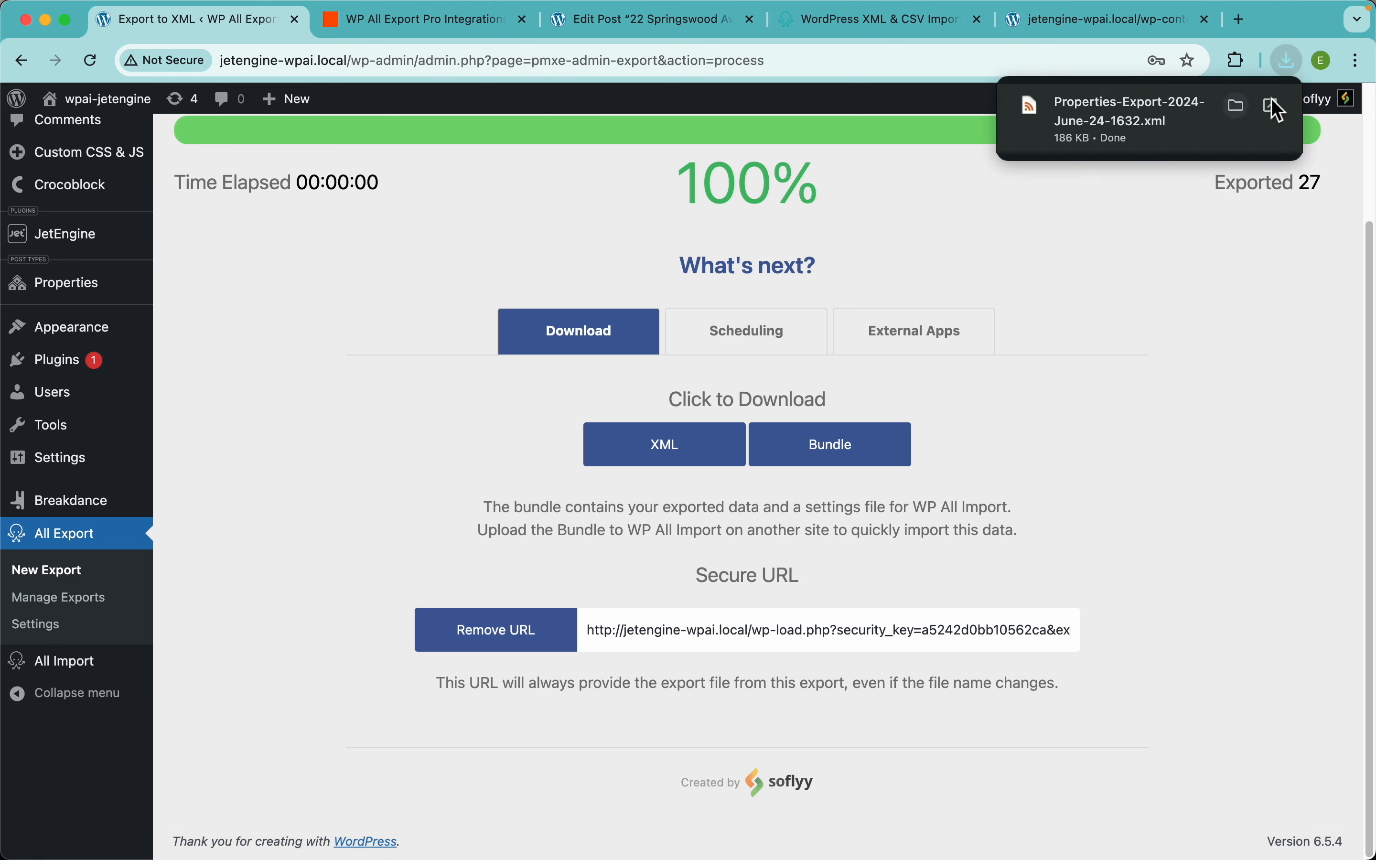
pyautogui.click(1277, 117)
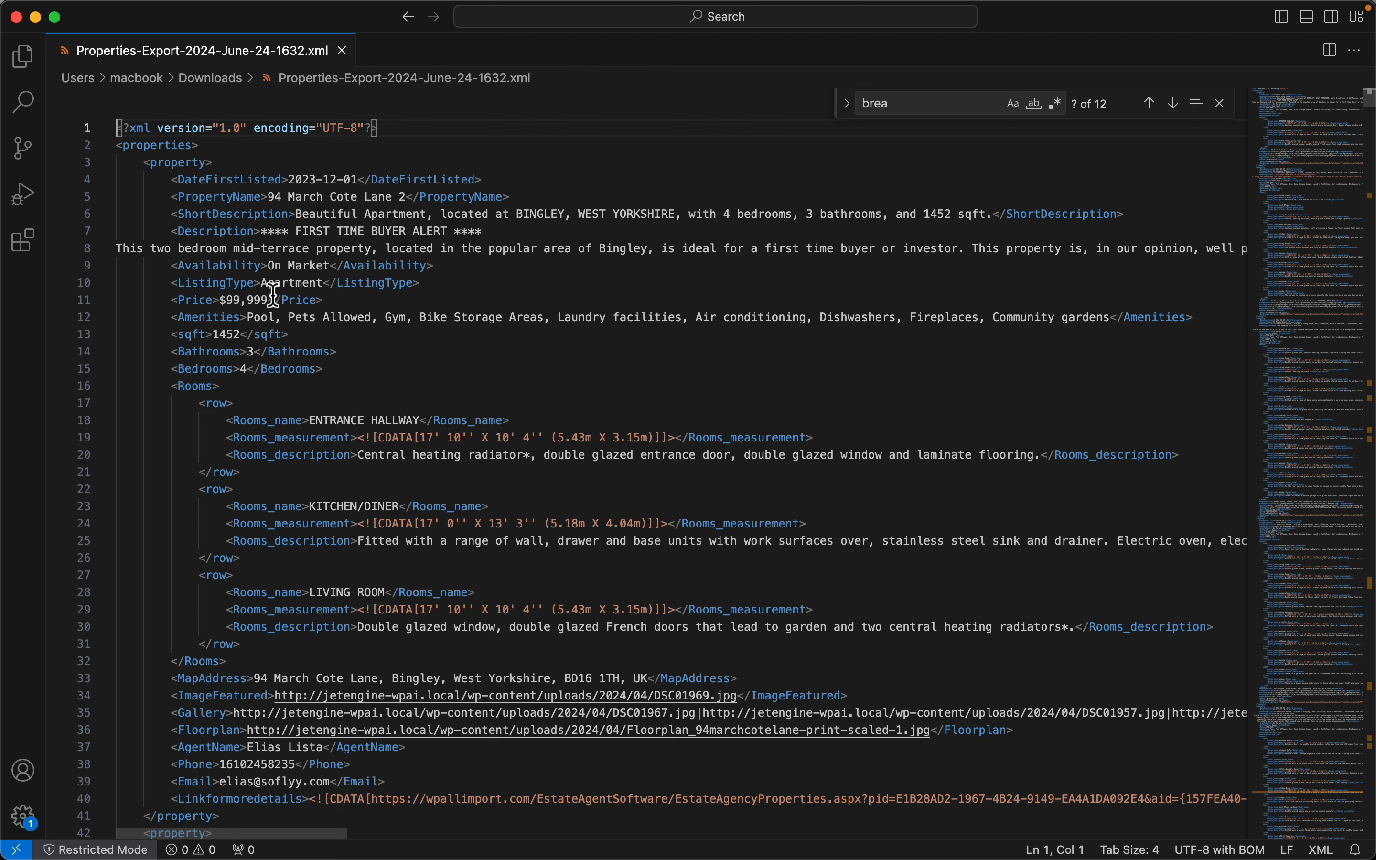
# Step: Review the exported XML, highlighting the Price and Amenities values and scrolling through the property entries
pyautogui.moveTo(236, 305); pyautogui.dragTo(276, 319)
pyautogui.click(316, 319)
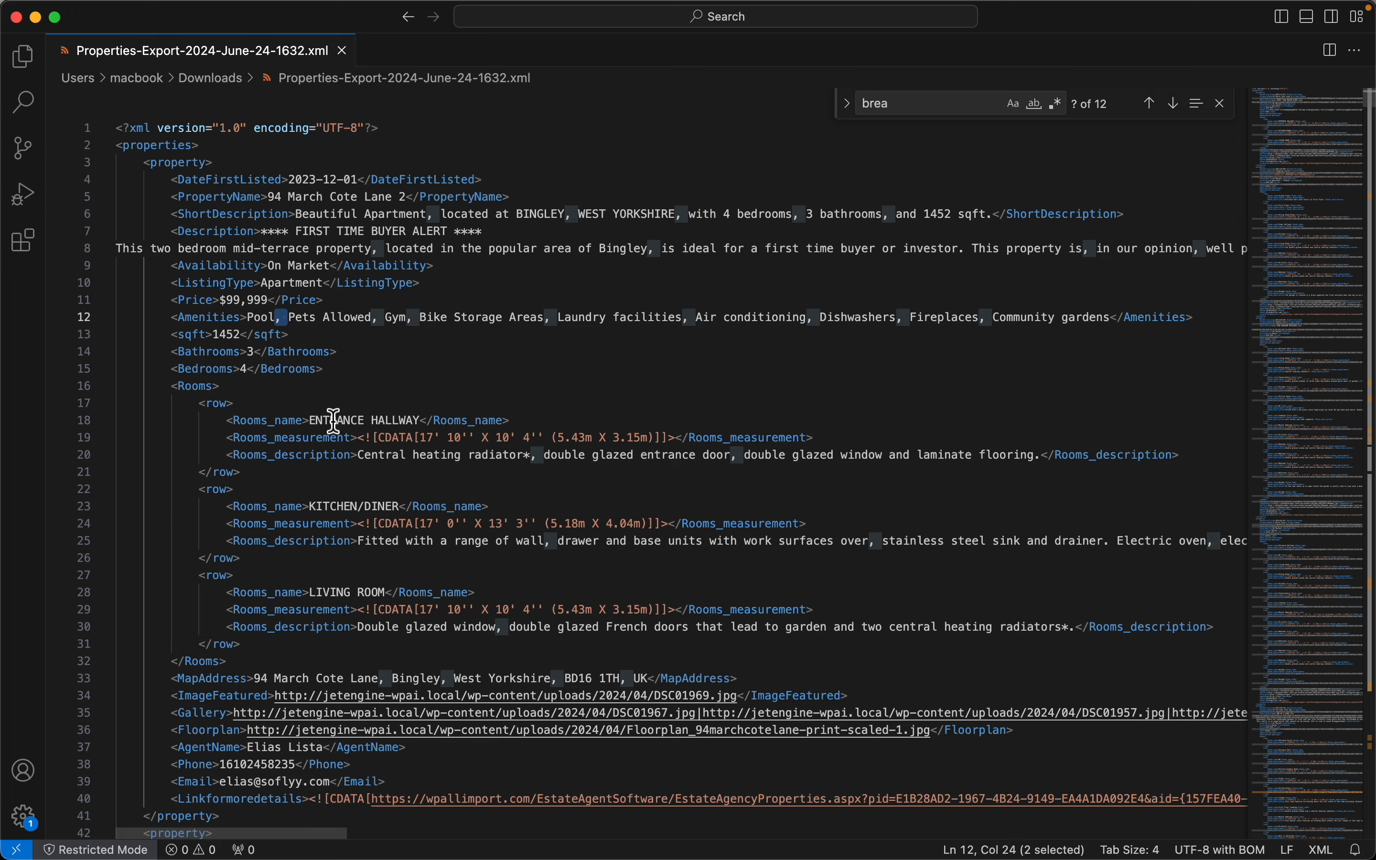
pyautogui.scroll(-6, 335, 422)
pyautogui.scroll(-6, 335, 422)
pyautogui.scroll(12, 334, 422)
pyautogui.scroll(-15, 335, 422)
pyautogui.scroll(15, 603, 493)
pyautogui.press('super+Tab')
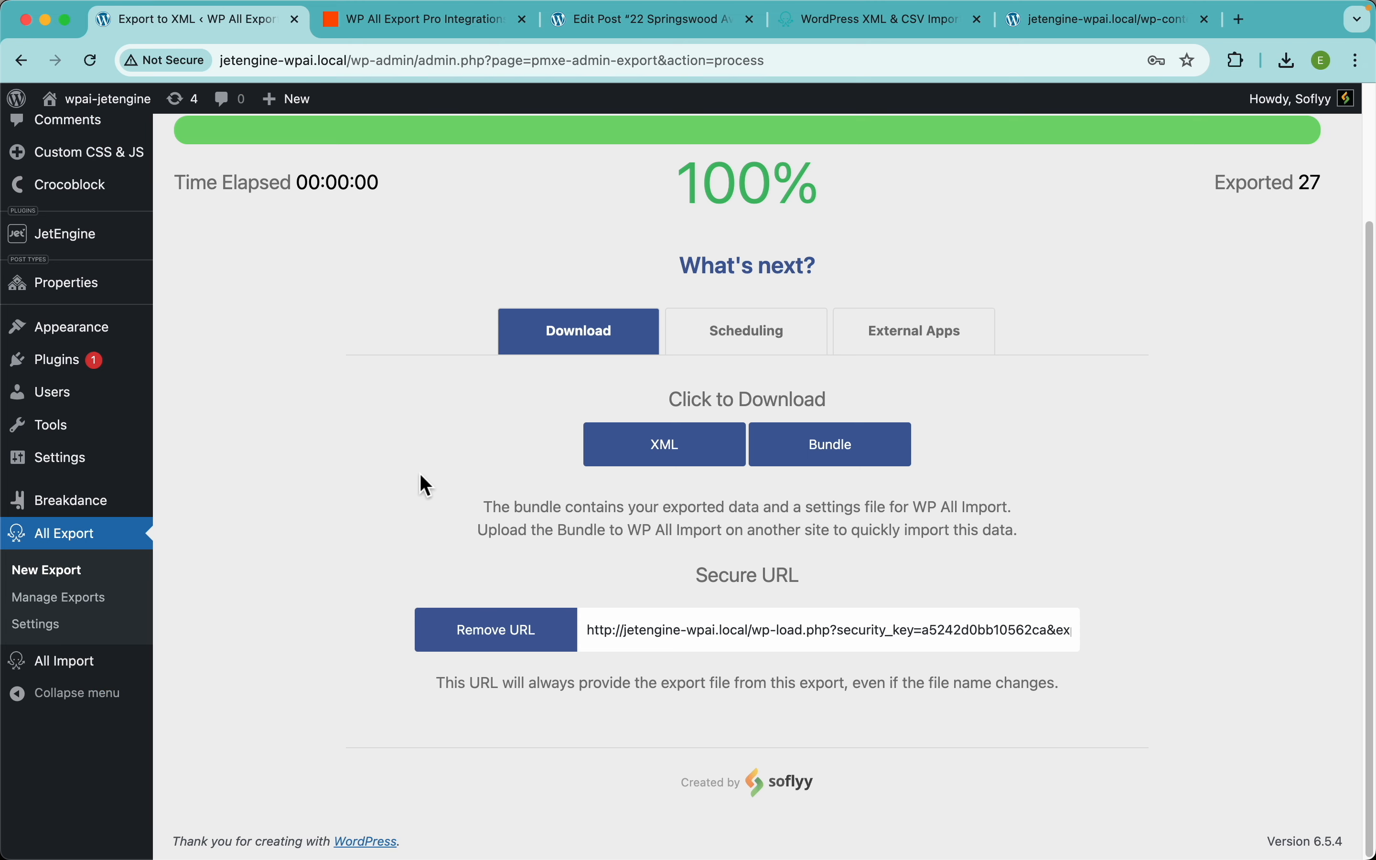
pyautogui.scroll(5, 1024, 353)
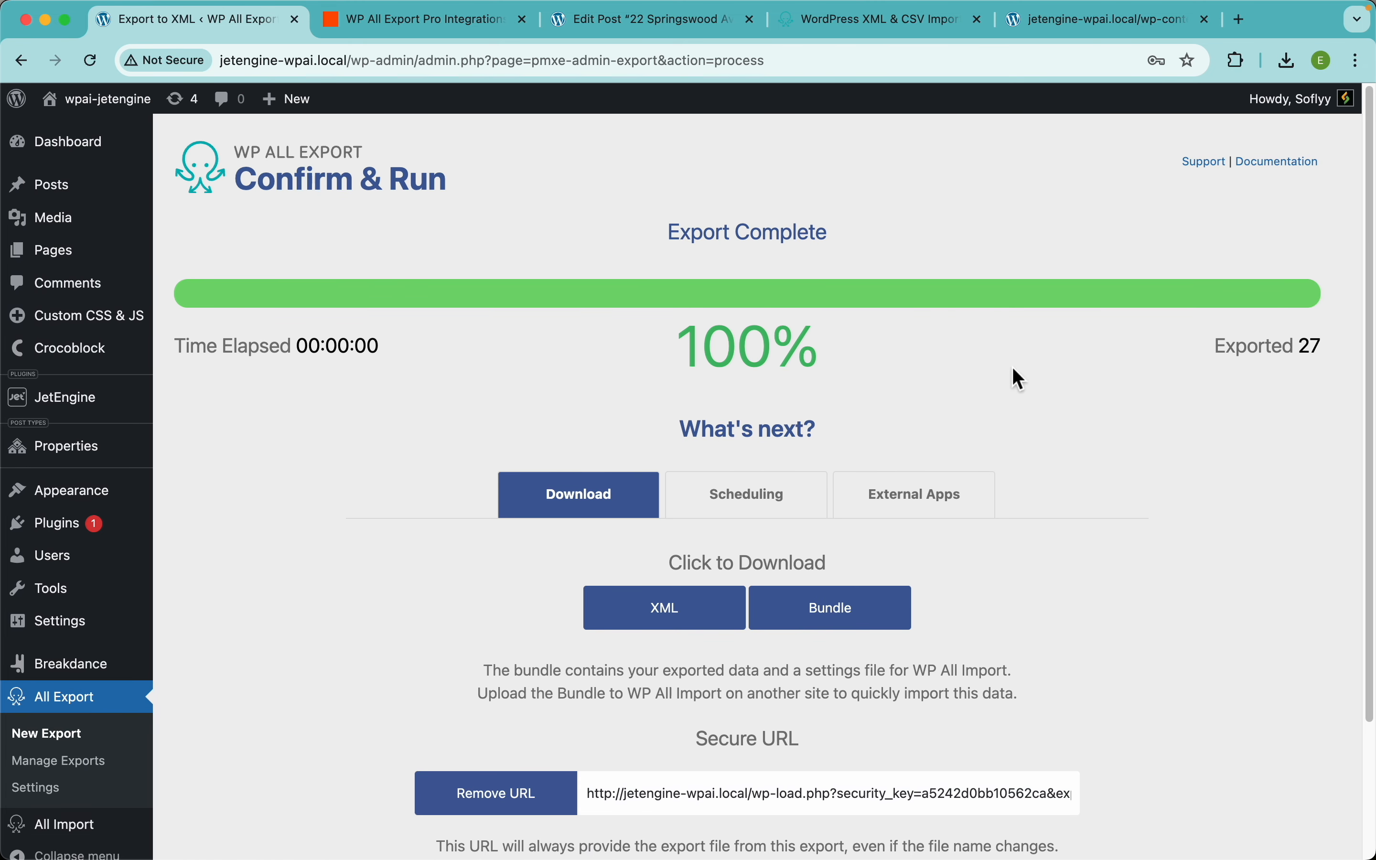